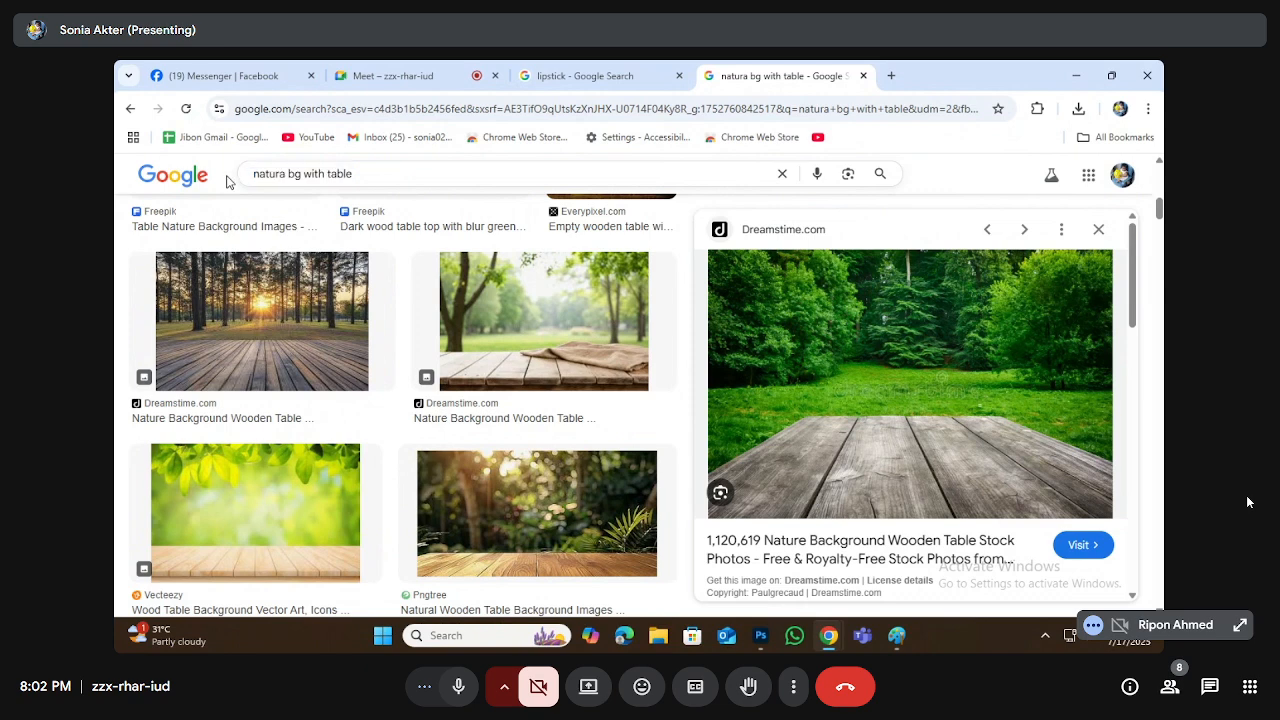
{"action": "left_click", "coordinate": [458, 686]}
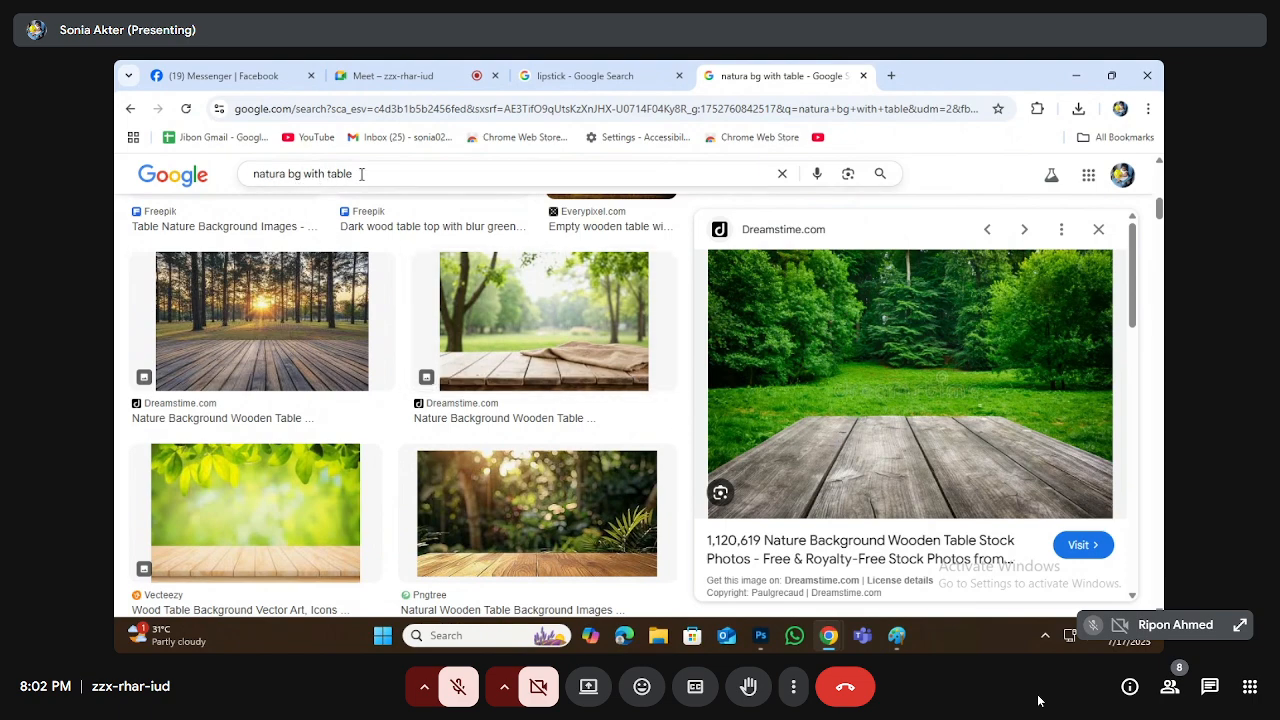
{"action": "left_click", "coordinate": [298, 174]}
{"action": "left_click", "coordinate": [376, 173]}
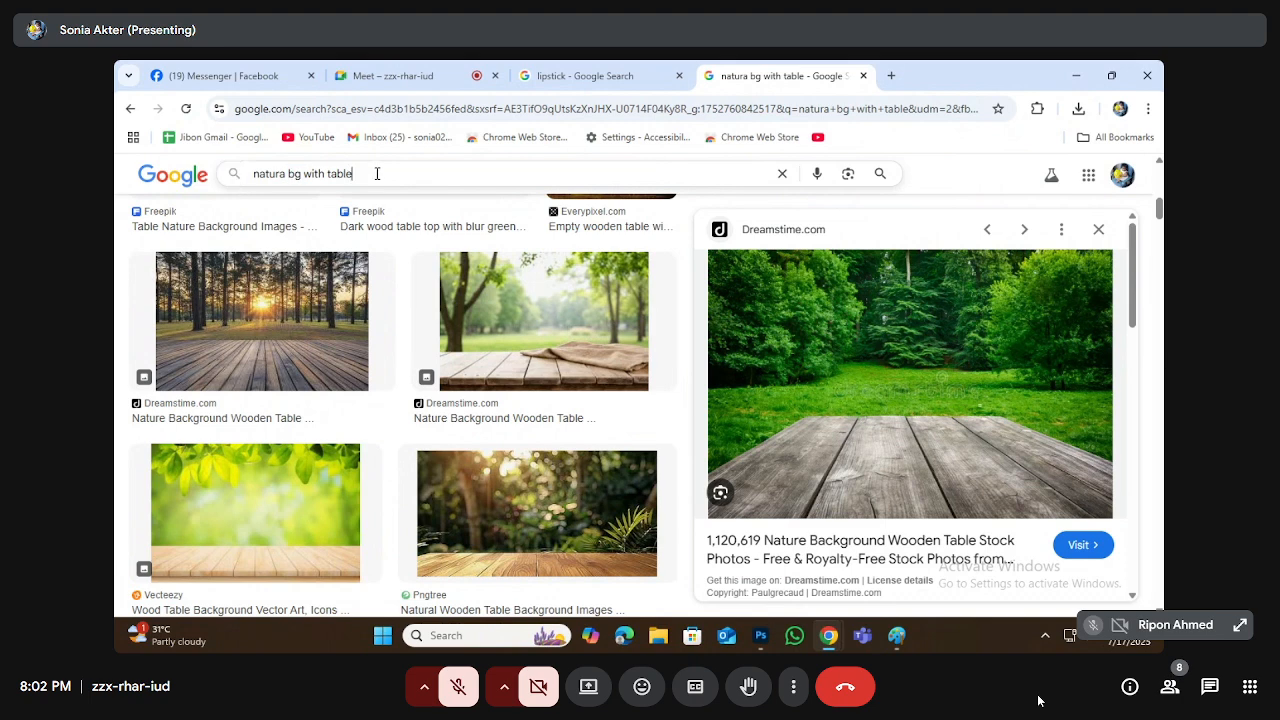
Step: Save the previewed wooden-table forest image to the Desktop as a WEBP file, keeping the suggested file name
{"action": "right_click", "coordinate": [836, 298]}
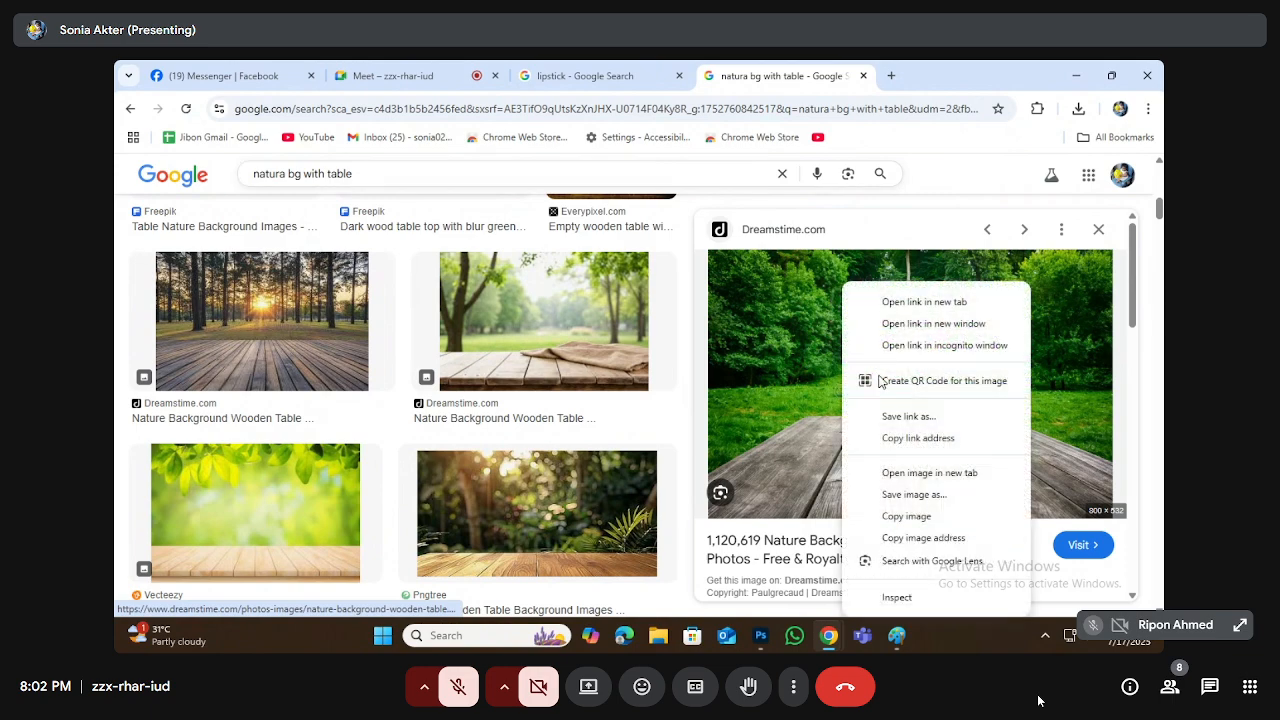
{"action": "left_click", "coordinate": [910, 495]}
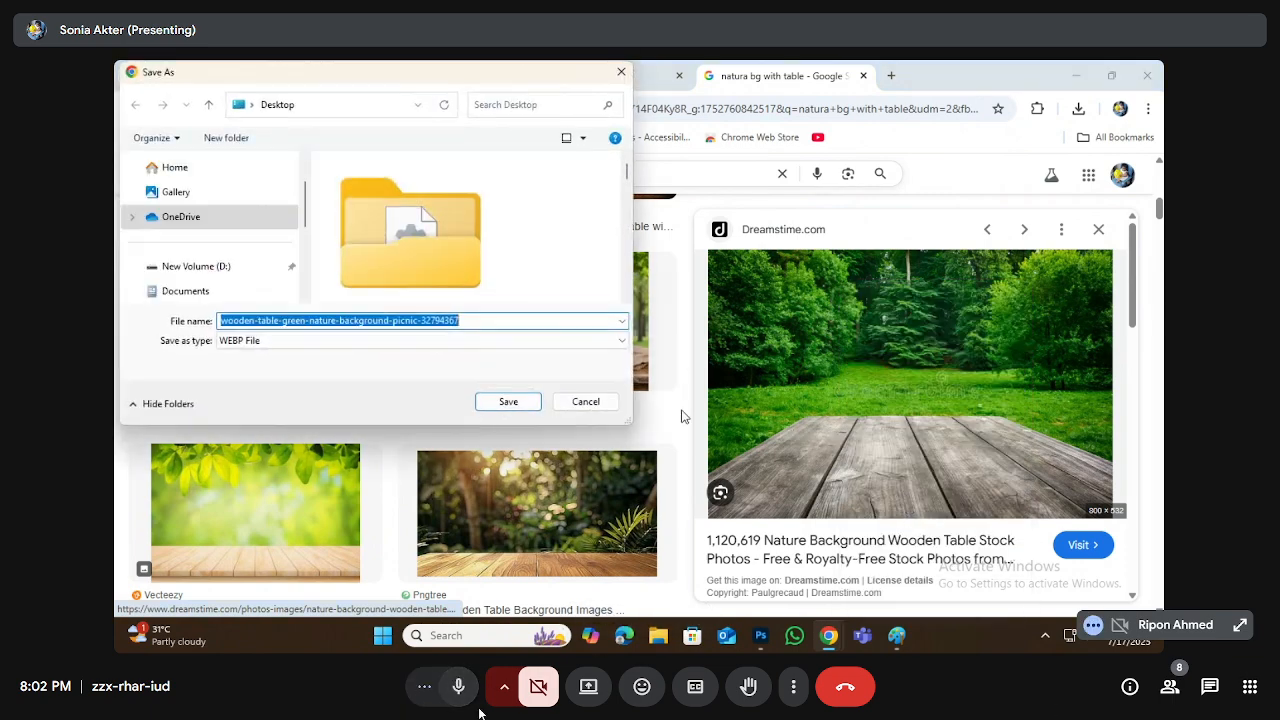
{"action": "scroll", "coordinate": [220, 255], "scroll_direction": "down", "scroll_amount": 1}
{"action": "scroll", "coordinate": [185, 285], "scroll_direction": "up", "scroll_amount": 2}
{"action": "left_click", "coordinate": [180, 290]}
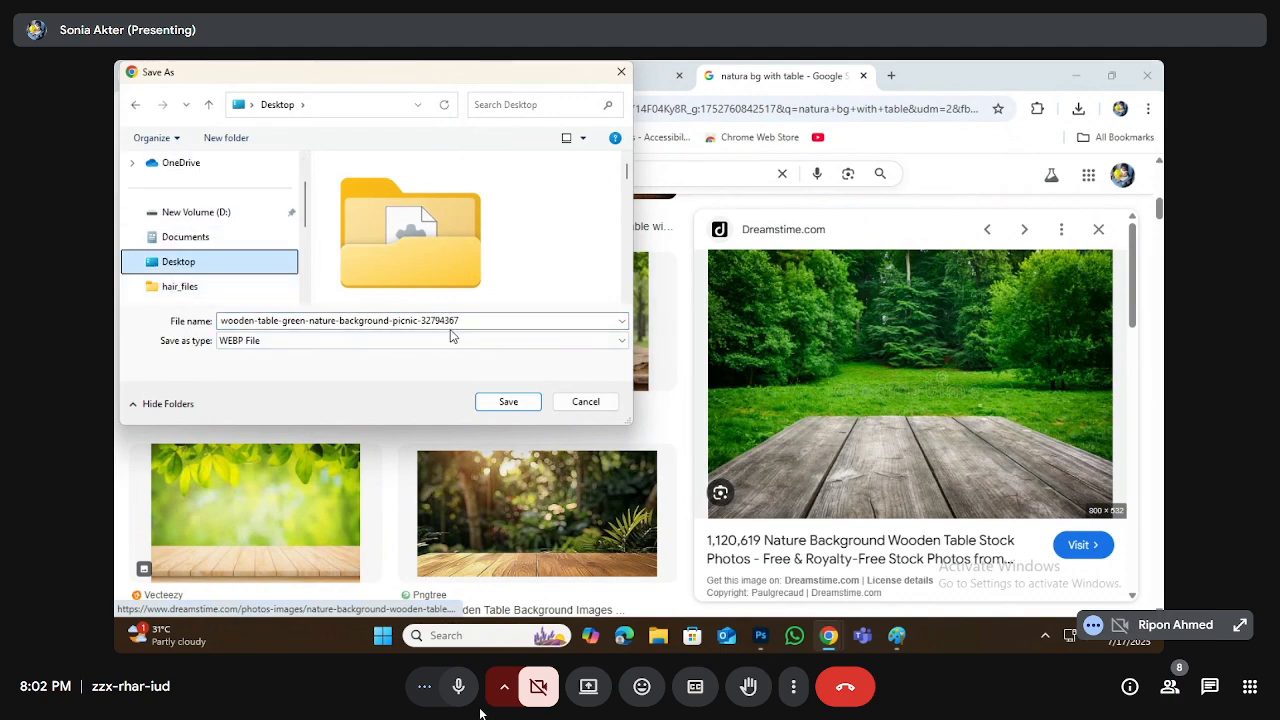
{"action": "left_click", "coordinate": [515, 402]}
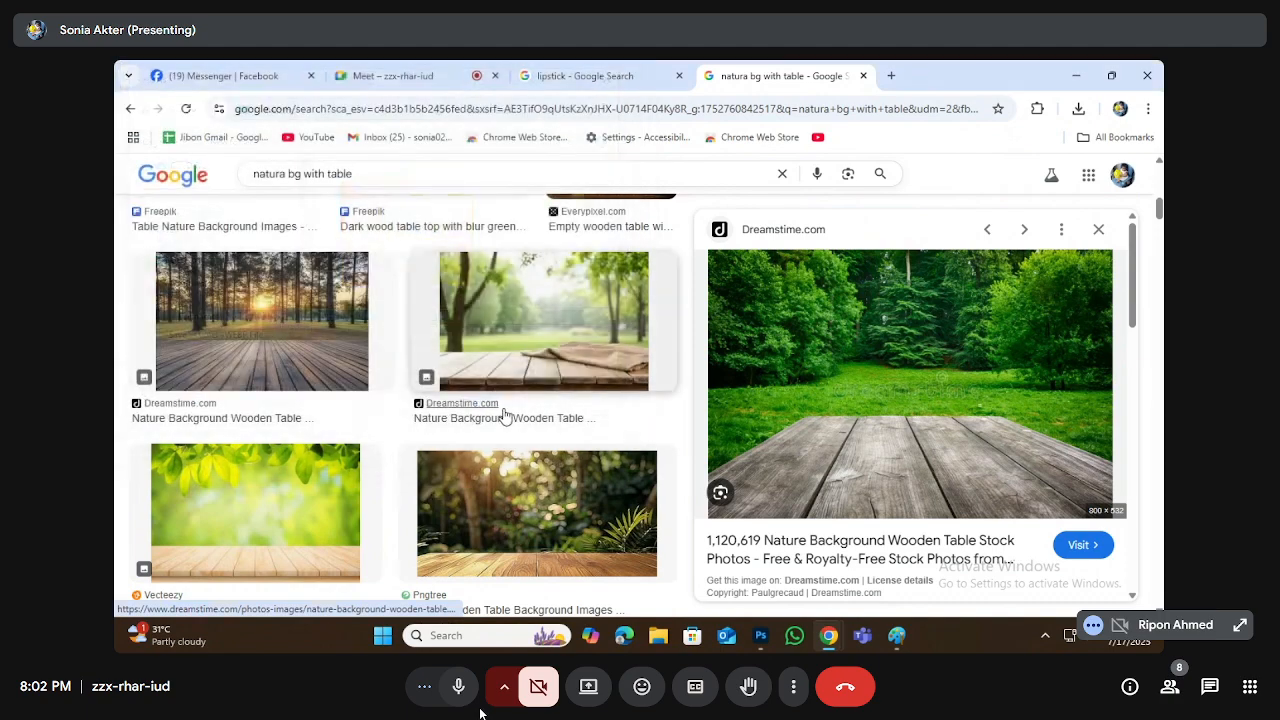
Step: Minimize the browser and share the saved wooden-table image from the desktop to Paint
{"action": "left_click", "coordinate": [1076, 75]}
{"action": "left_click", "coordinate": [1075, 68]}
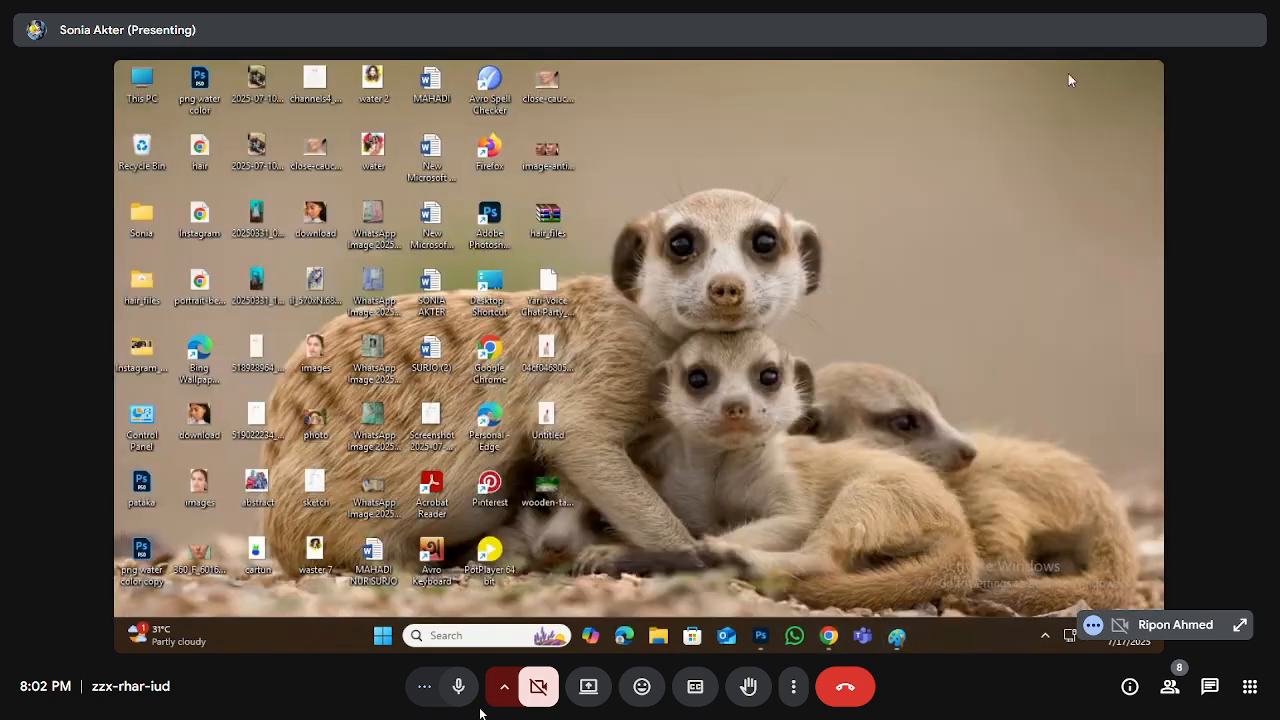
{"action": "right_click", "coordinate": [565, 502]}
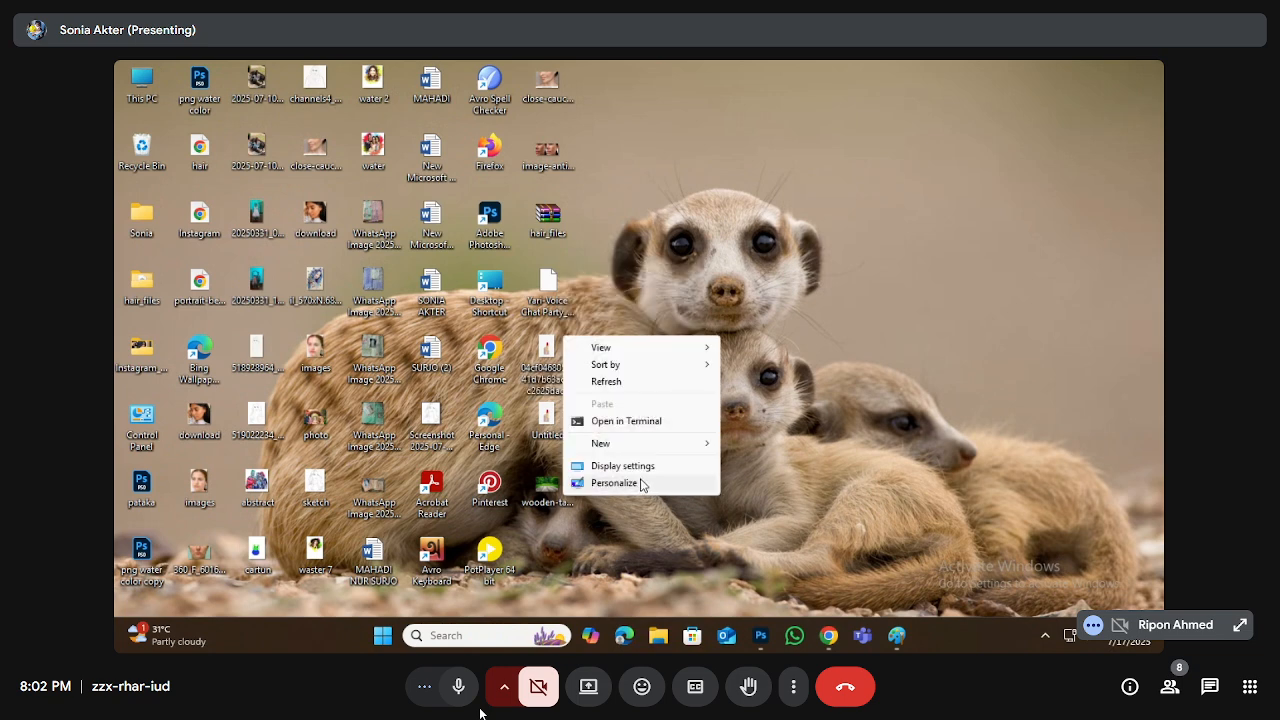
{"action": "left_click", "coordinate": [546, 488]}
{"action": "right_click", "coordinate": [546, 488]}
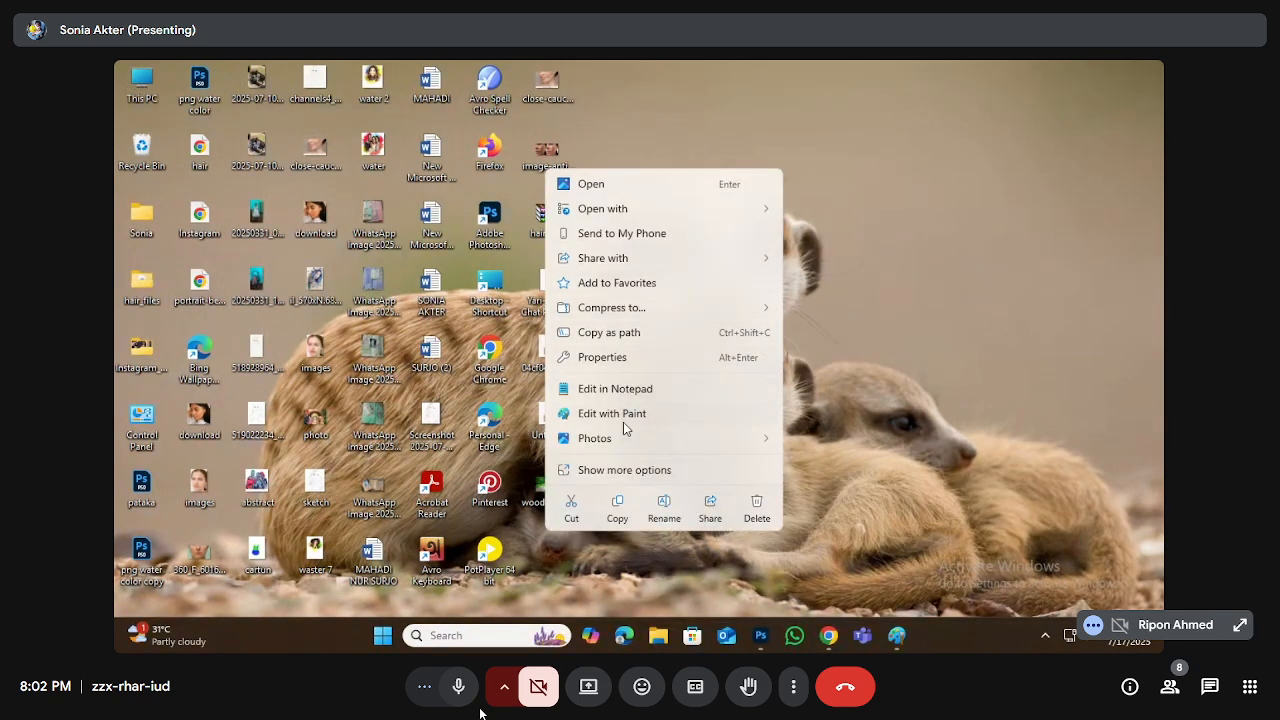
{"action": "mouse_move", "coordinate": [617, 260]}
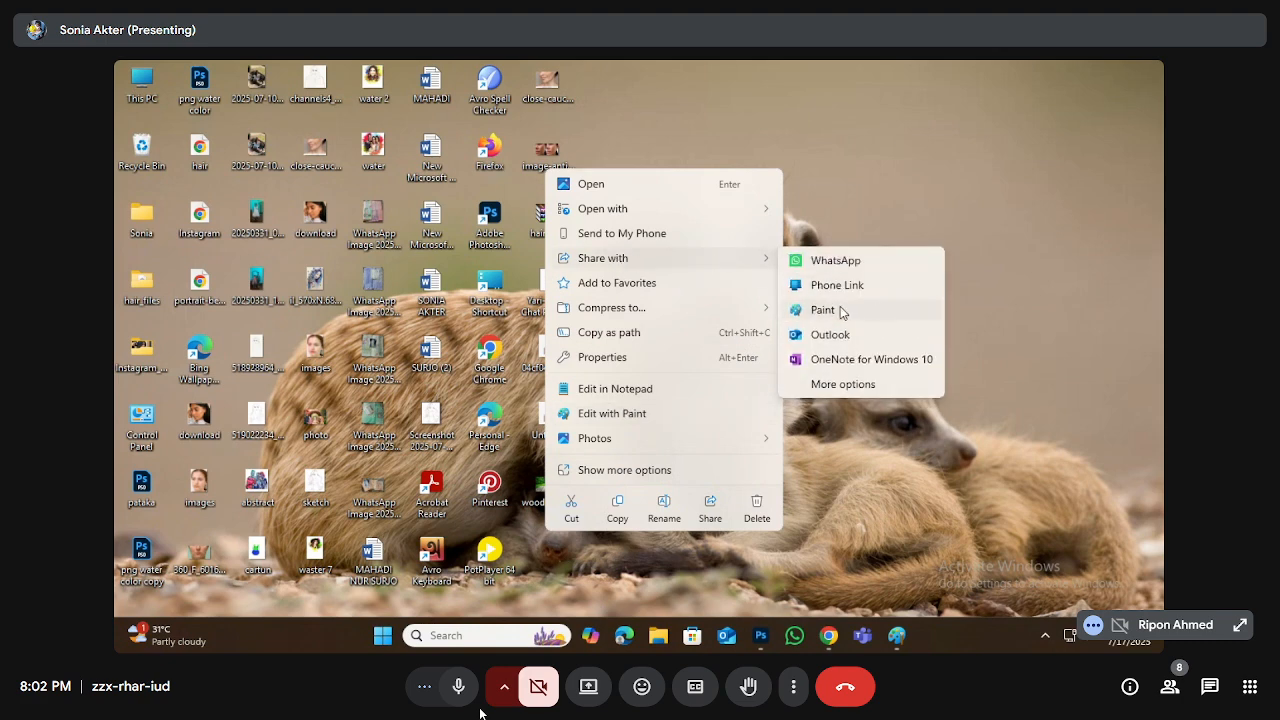
{"action": "left_click", "coordinate": [840, 311]}
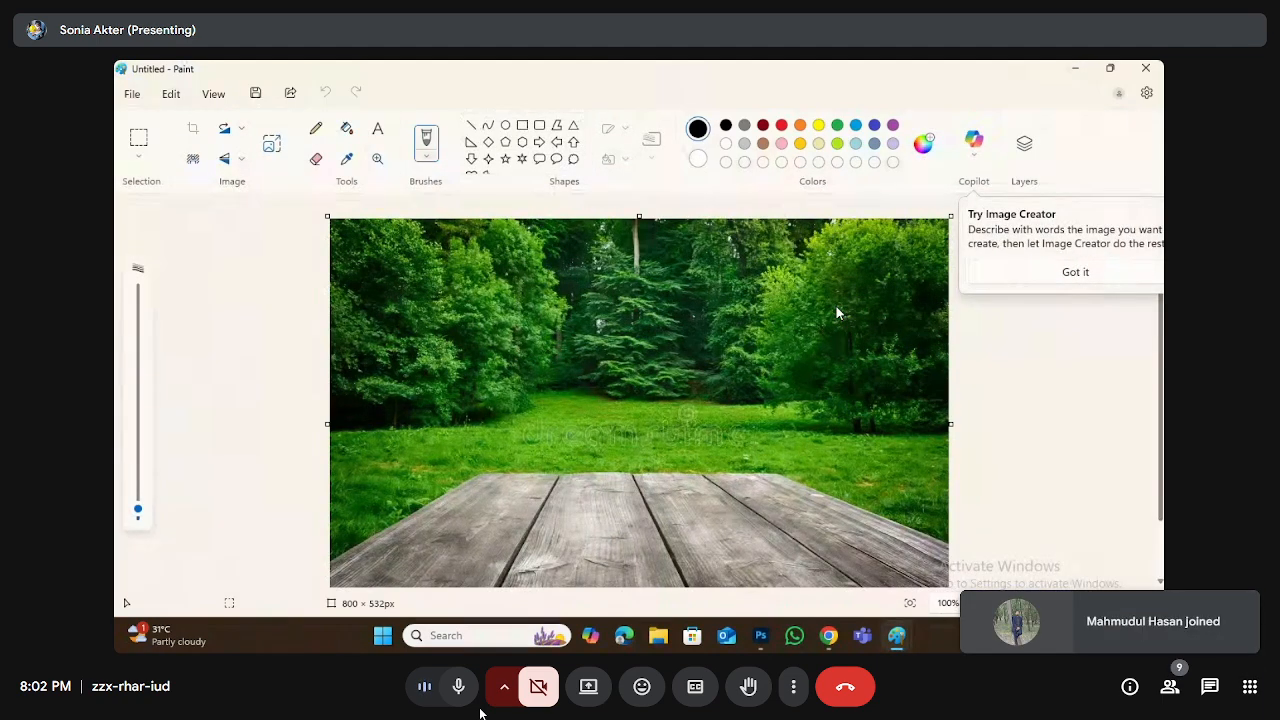
Step: Save the picture on the Desktop as a JPEG named iii
{"action": "left_click", "coordinate": [133, 97]}
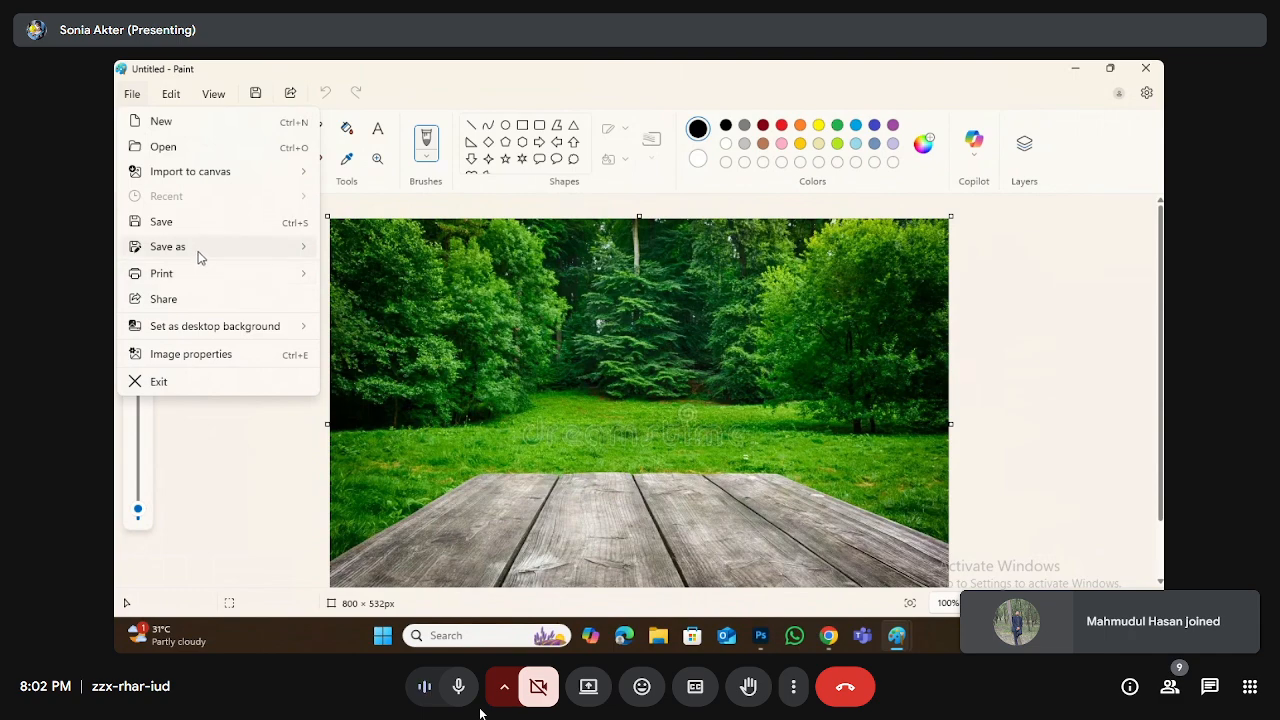
{"action": "mouse_move", "coordinate": [205, 254]}
{"action": "left_click", "coordinate": [358, 275]}
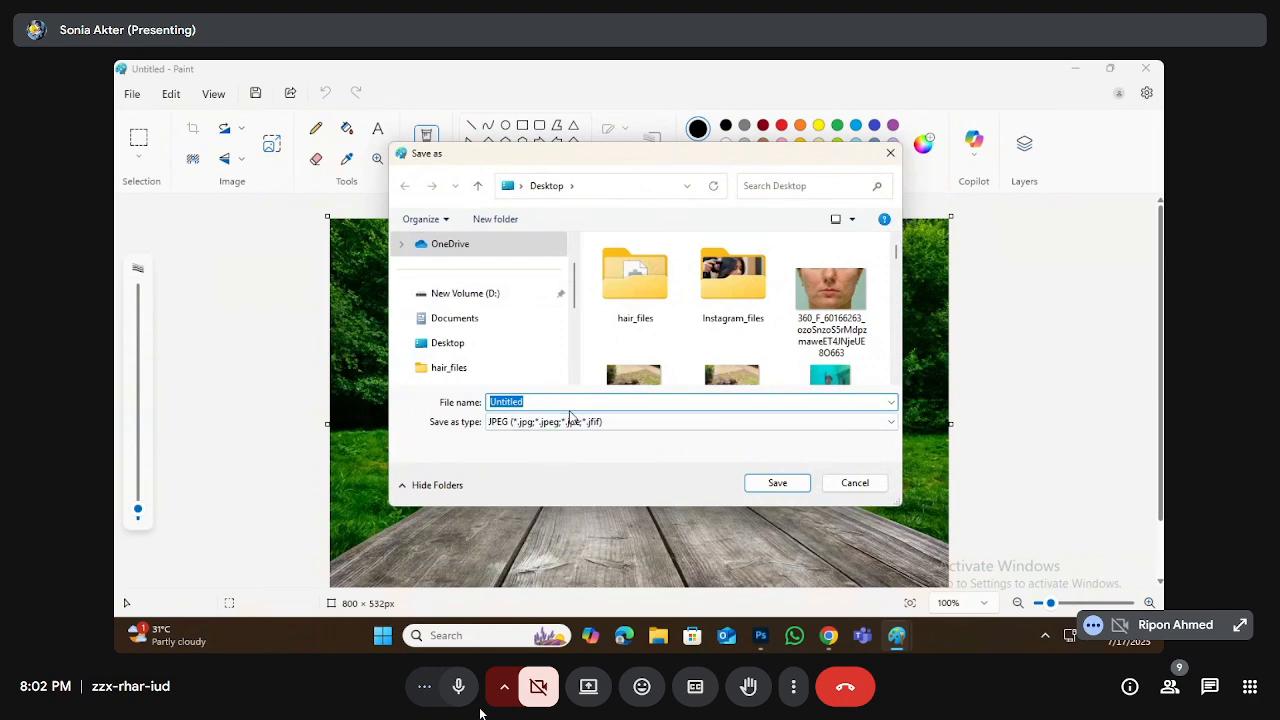
{"action": "type", "text": "iii"}
{"action": "left_click", "coordinate": [438, 343]}
{"action": "left_click", "coordinate": [777, 483]}
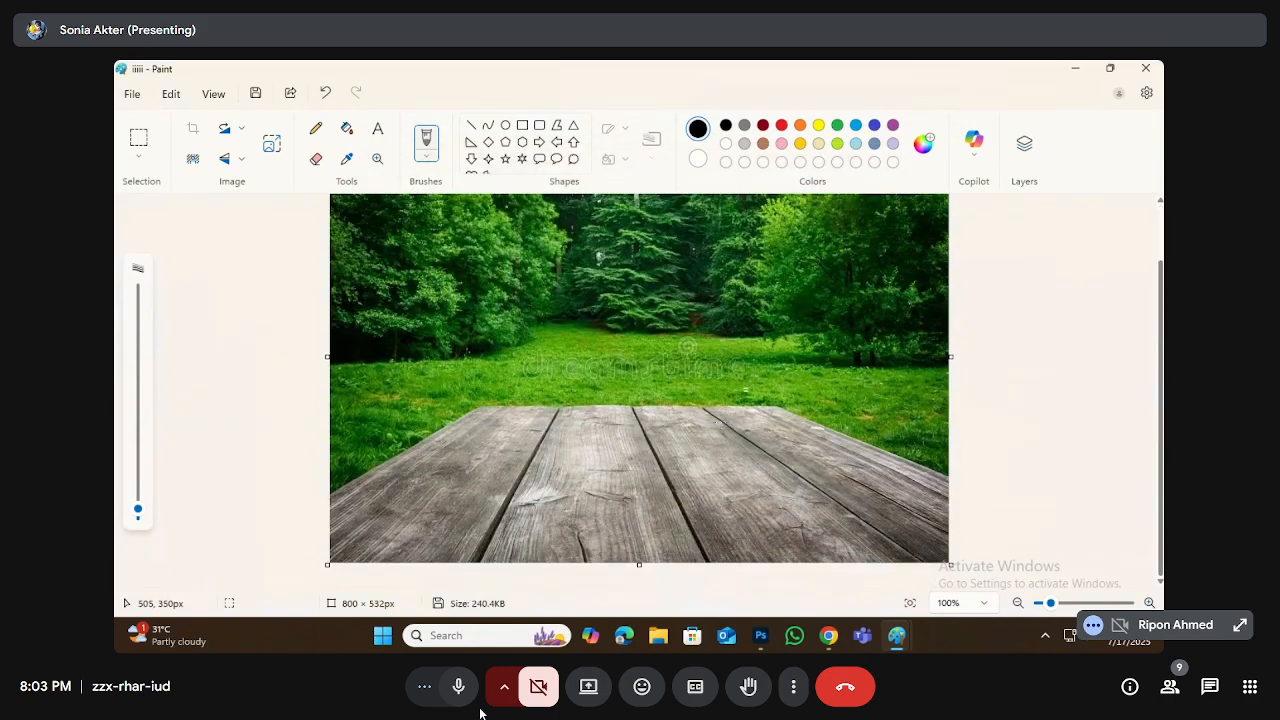
{"action": "scroll", "coordinate": [720, 420], "scroll_direction": "up", "scroll_amount": 1}
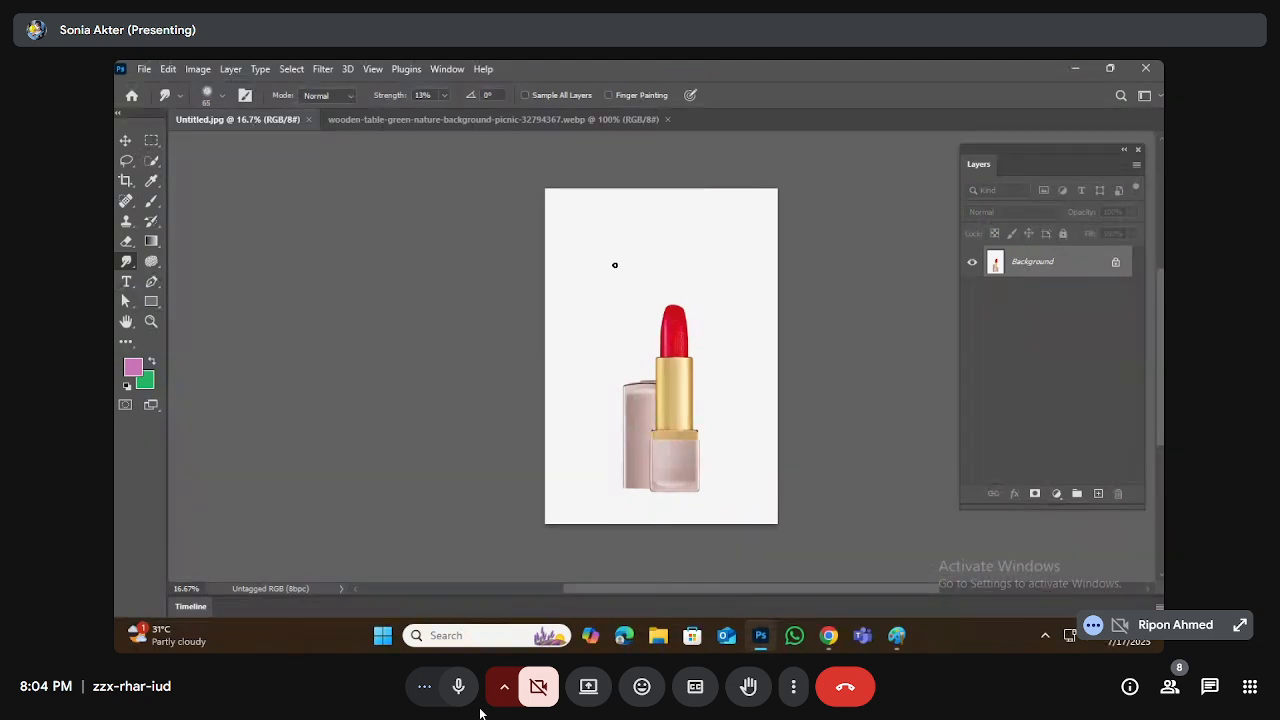
Step: In Photoshop, activate the Object Selection tool and view the wooden-table document before returning to the lipstick document
{"action": "key", "text": "v"}
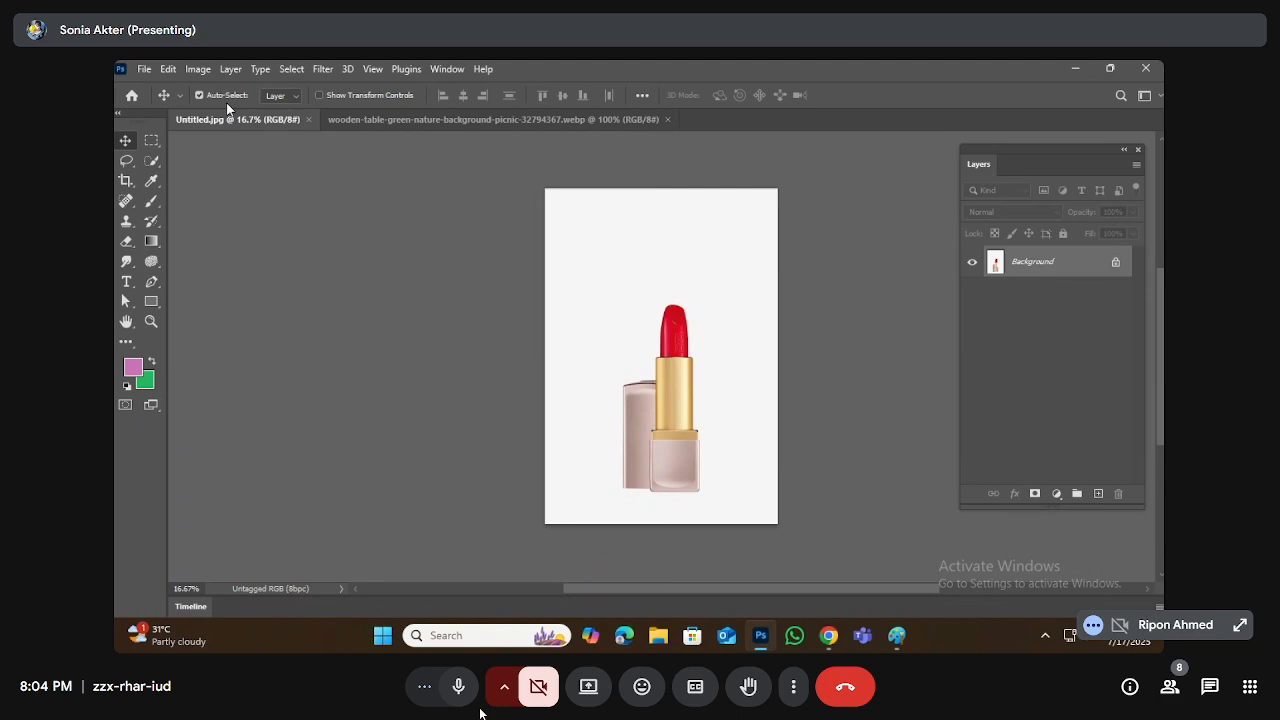
{"action": "mouse_move", "coordinate": [152, 160]}
{"action": "left_mouse_down"}
{"action": "mouse_move", "coordinate": [216, 185]}
{"action": "mouse_move", "coordinate": [208, 162]}
{"action": "left_mouse_up"}
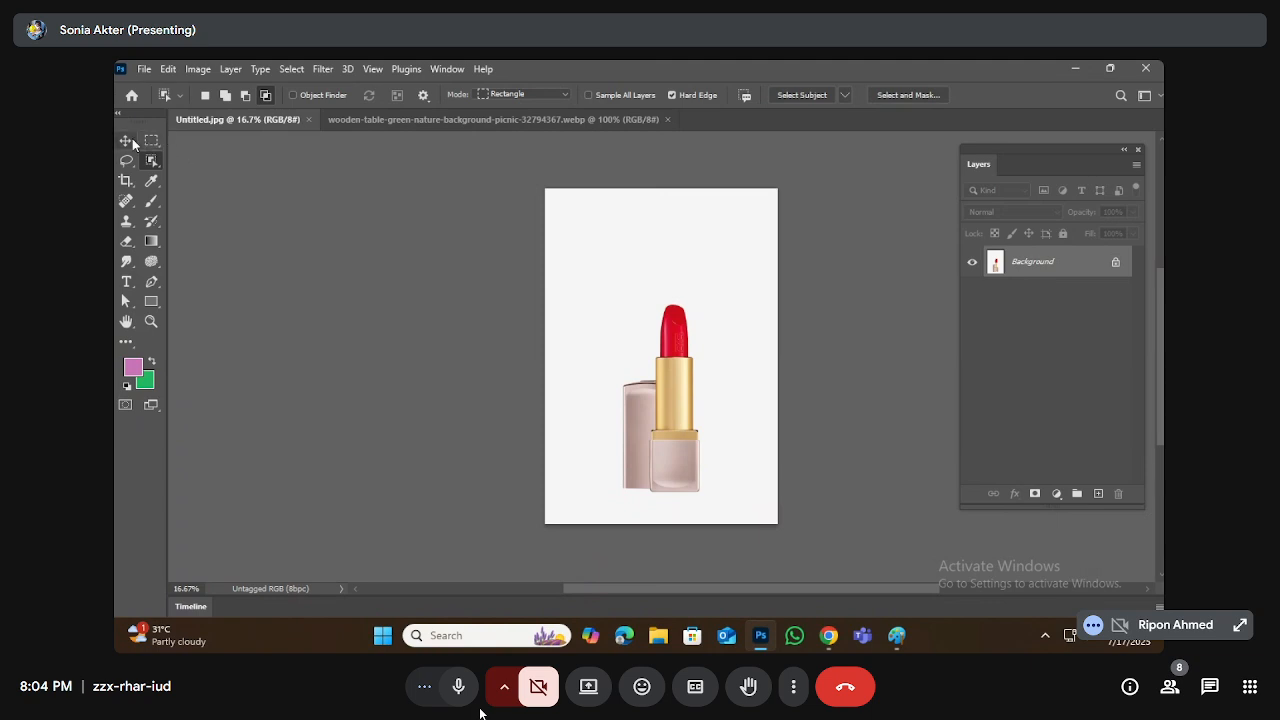
{"action": "left_click", "coordinate": [482, 123]}
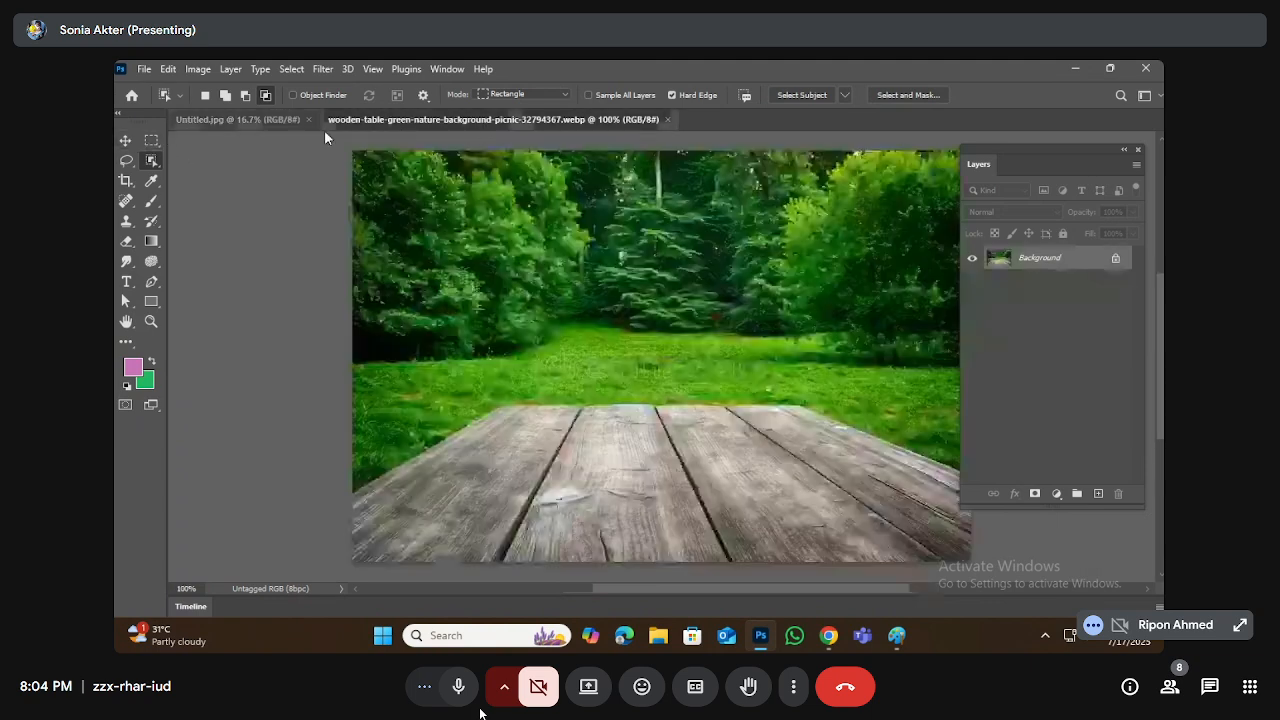
{"action": "left_click", "coordinate": [295, 120]}
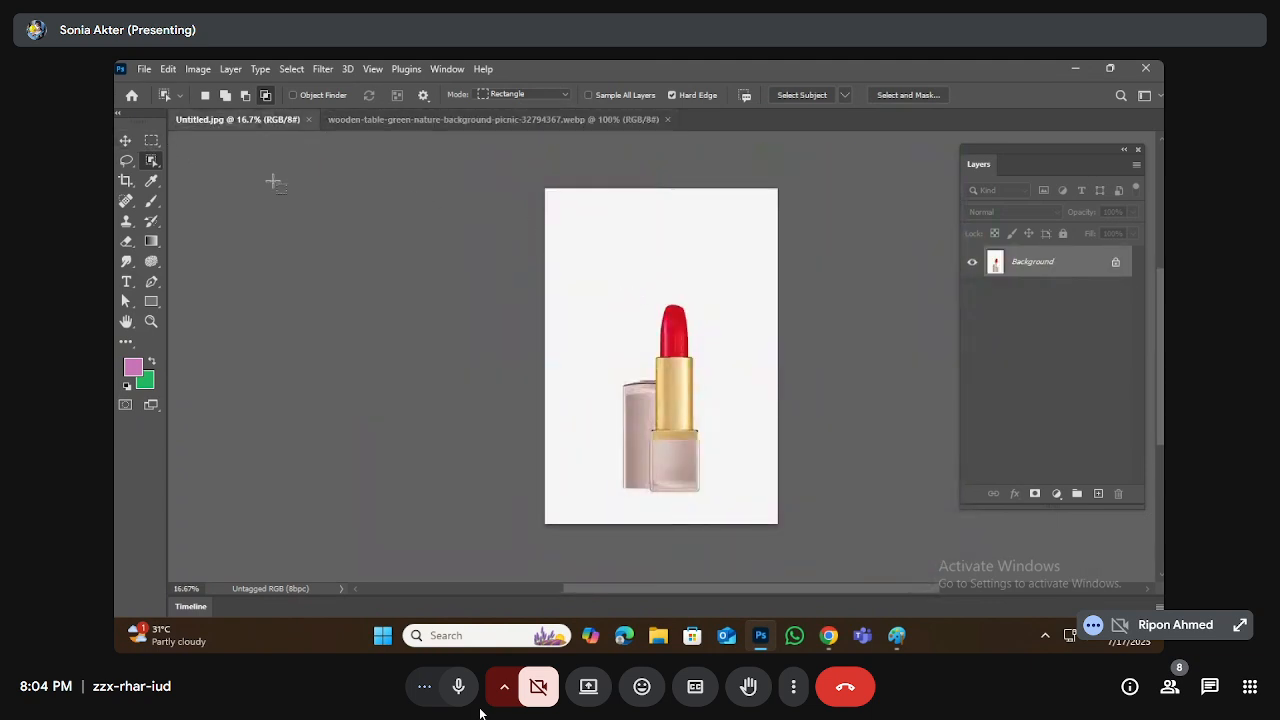
{"action": "right_click", "coordinate": [154, 163]}
{"action": "left_click", "coordinate": [197, 182]}
{"action": "key", "text": "shift+w"}
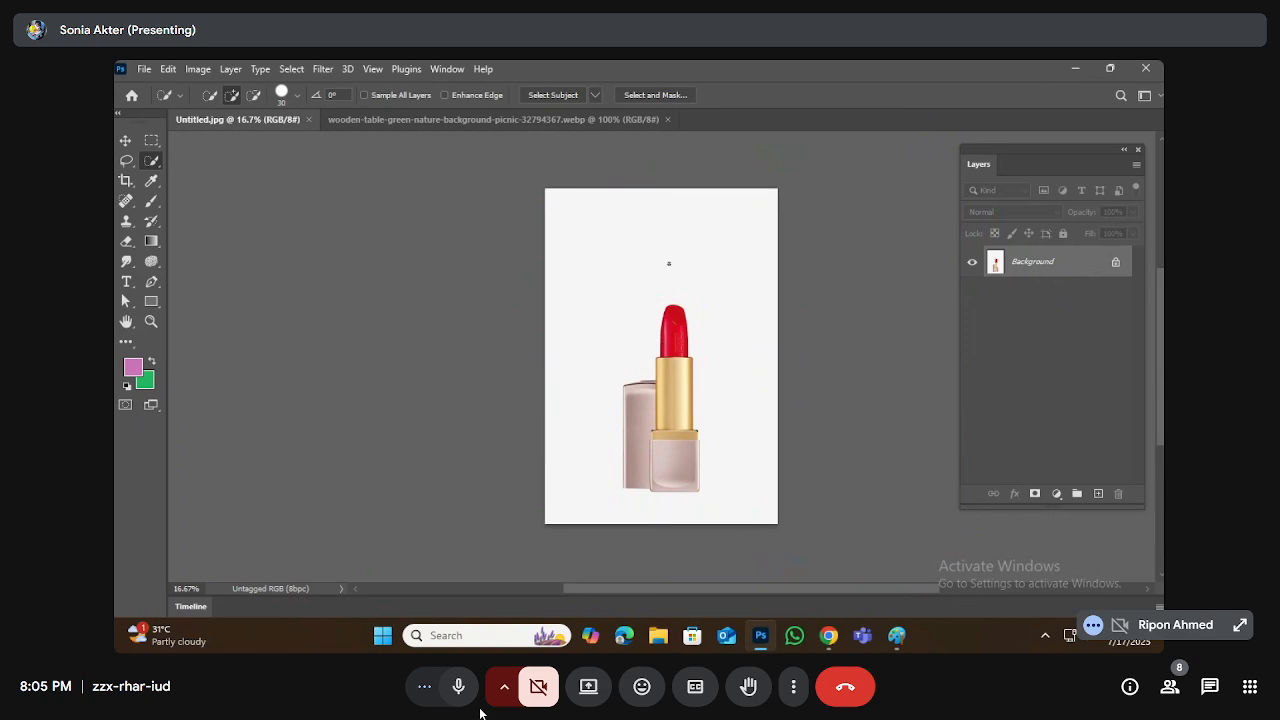
{"action": "right_click", "coordinate": [151, 162]}
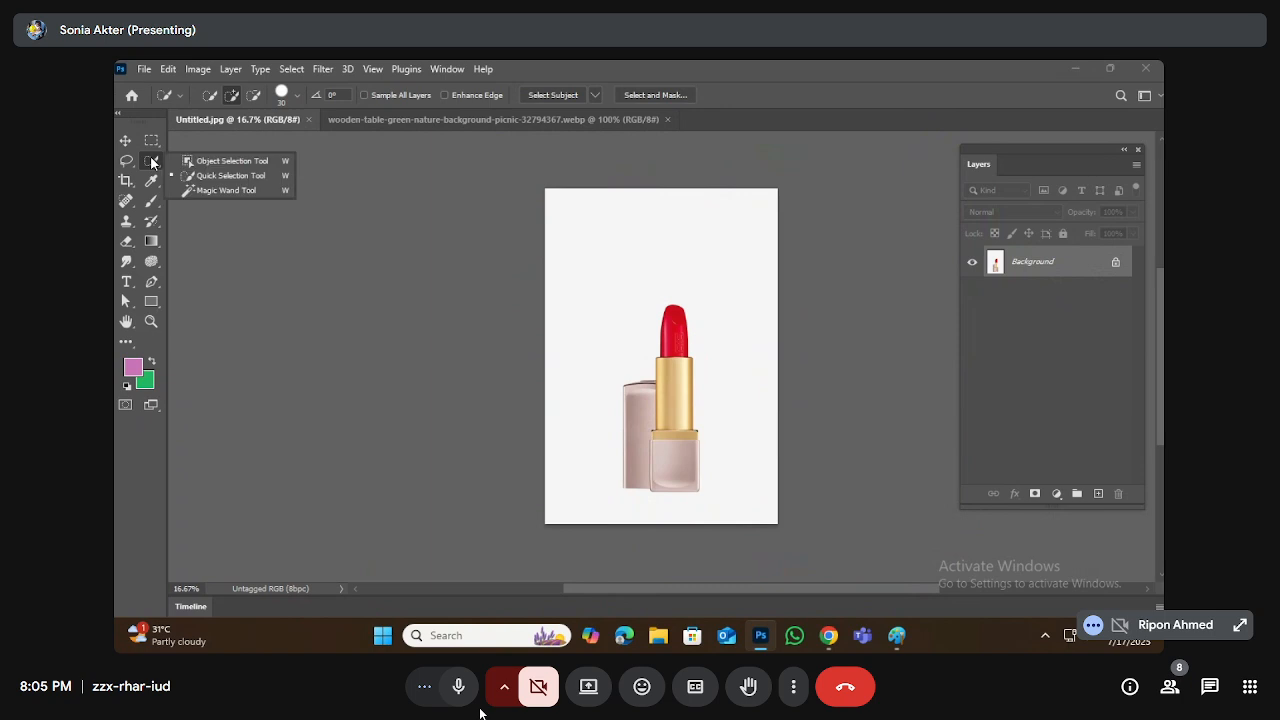
{"action": "left_click", "coordinate": [225, 162]}
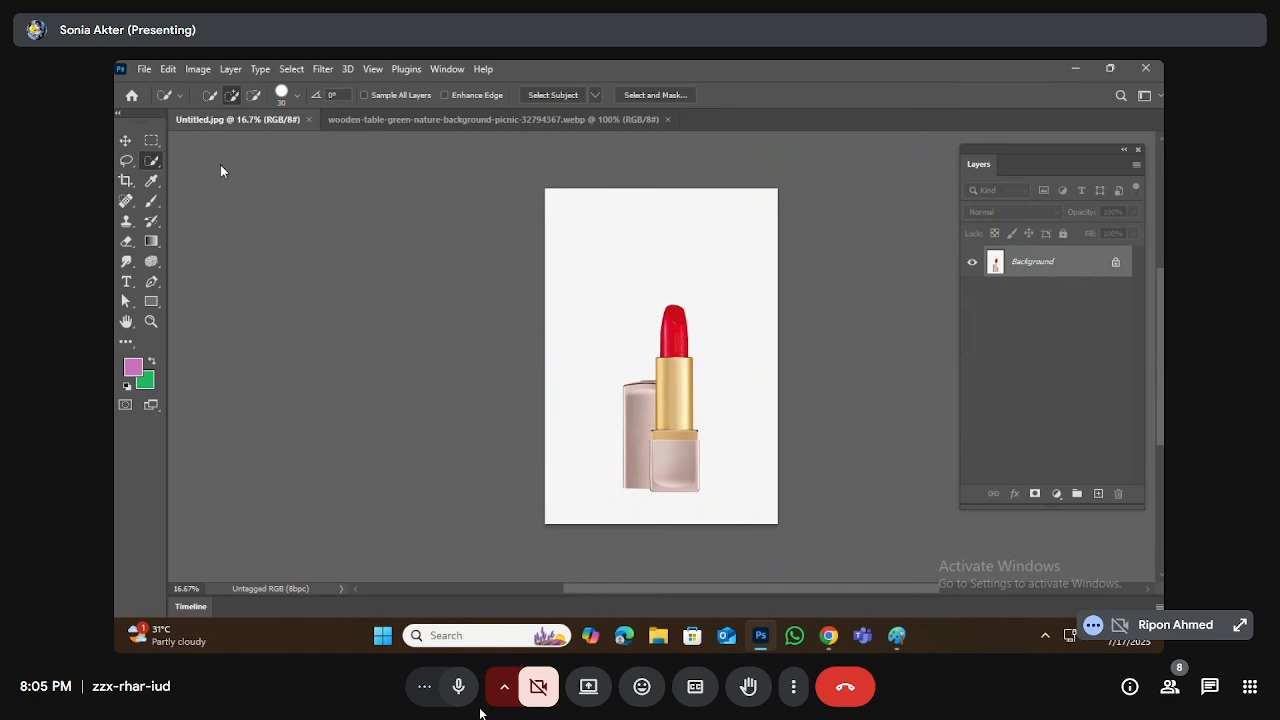
{"action": "left_click", "coordinate": [152, 141]}
{"action": "left_click", "coordinate": [129, 160]}
{"action": "left_click", "coordinate": [130, 162]}
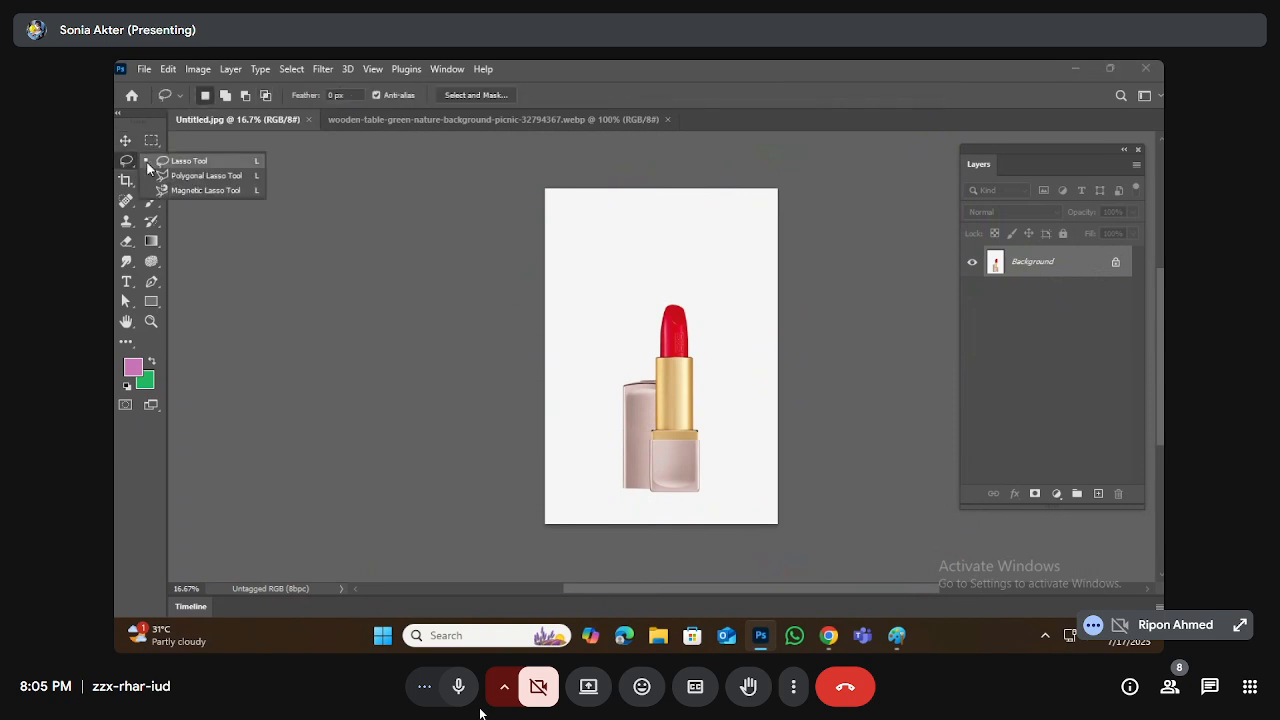
Step: Activate the Object Selection tool and select the lipstick and its cap with Select Subject
{"action": "left_click", "coordinate": [152, 161]}
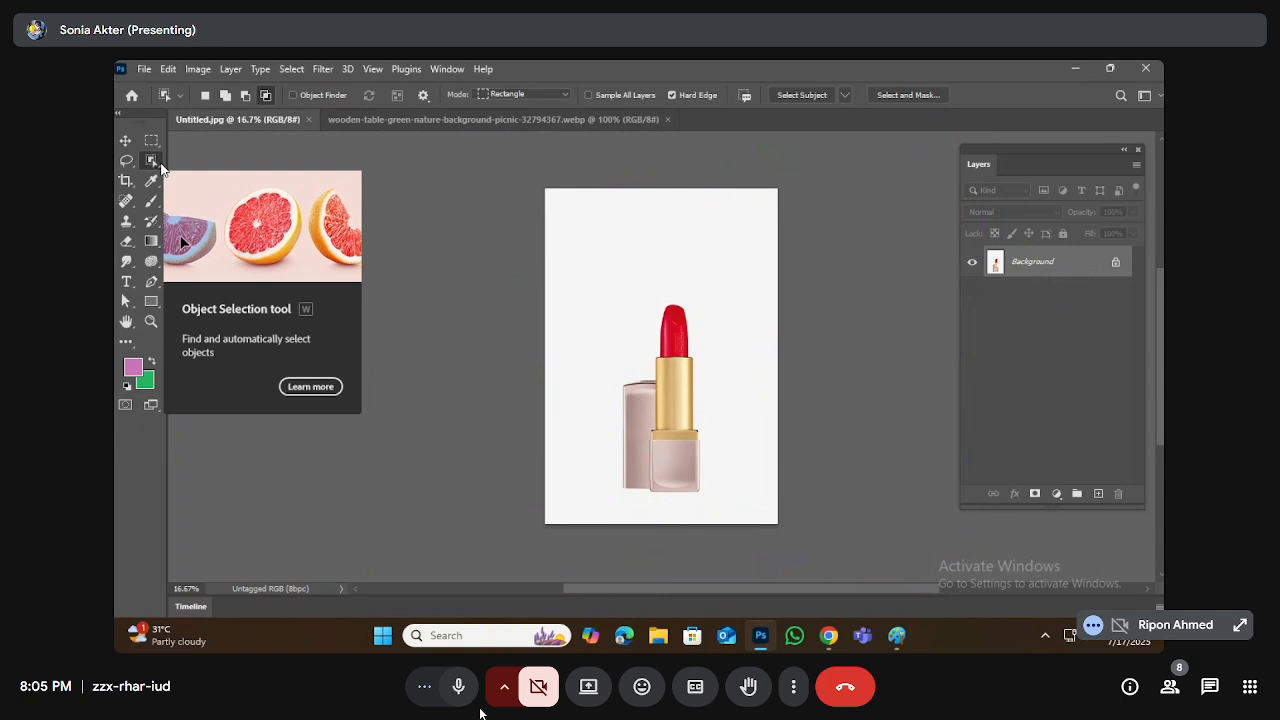
{"action": "left_click_drag", "start_coordinate": [158, 165], "coordinate": [265, 170]}
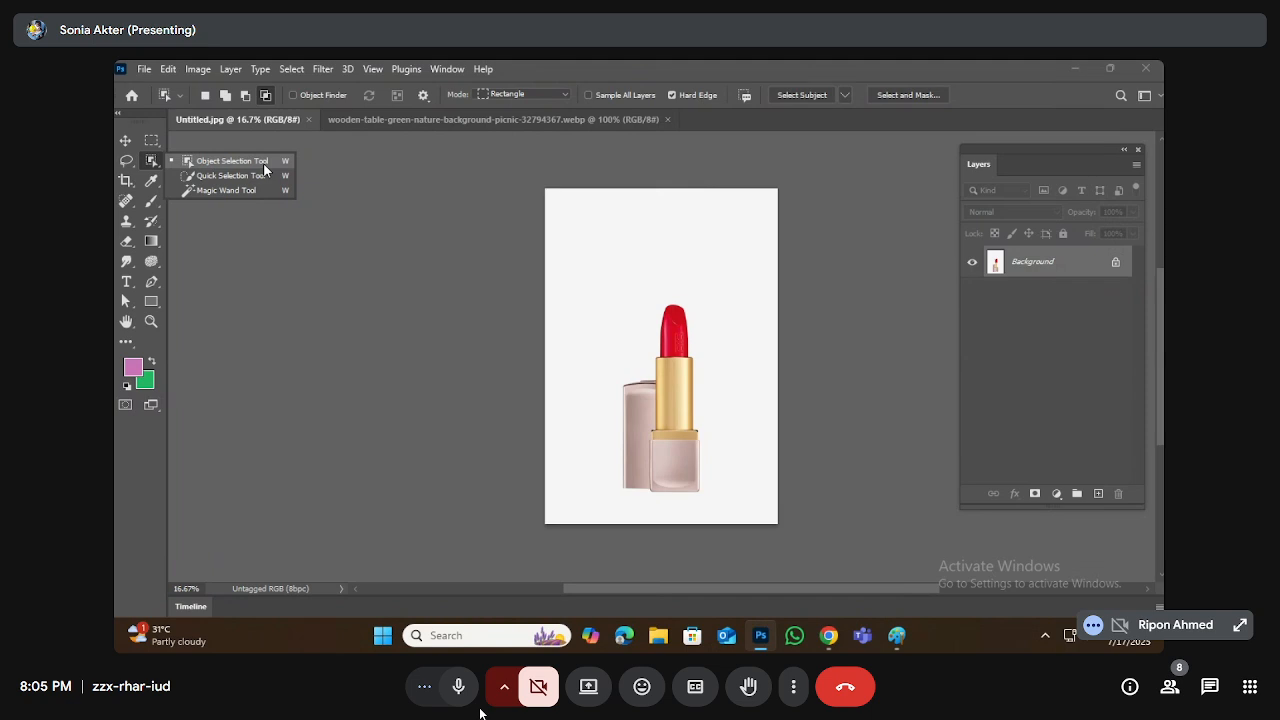
{"action": "left_click", "coordinate": [230, 163]}
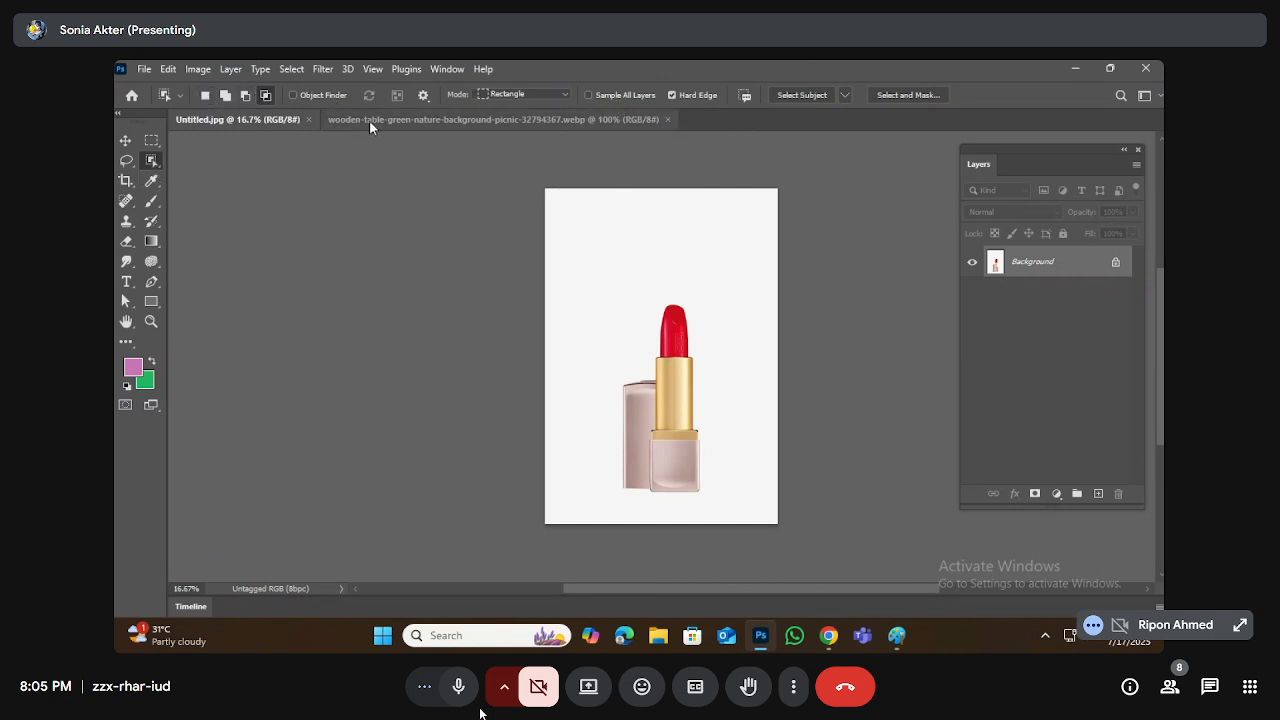
{"action": "left_click", "coordinate": [800, 93]}
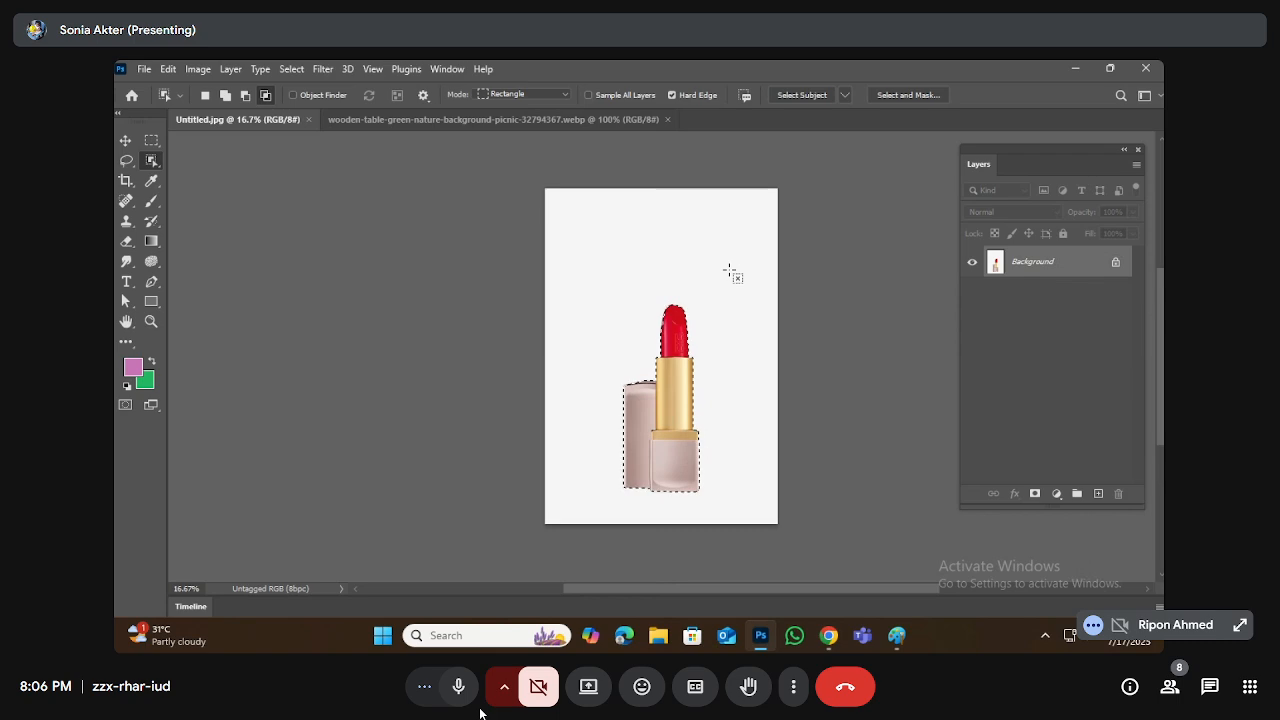
Step: Examine the selection outline around the lipstick and its cap at different magnifications
{"action": "scroll", "coordinate": [676, 432], "scroll_direction": "up", "scroll_amount": 5}
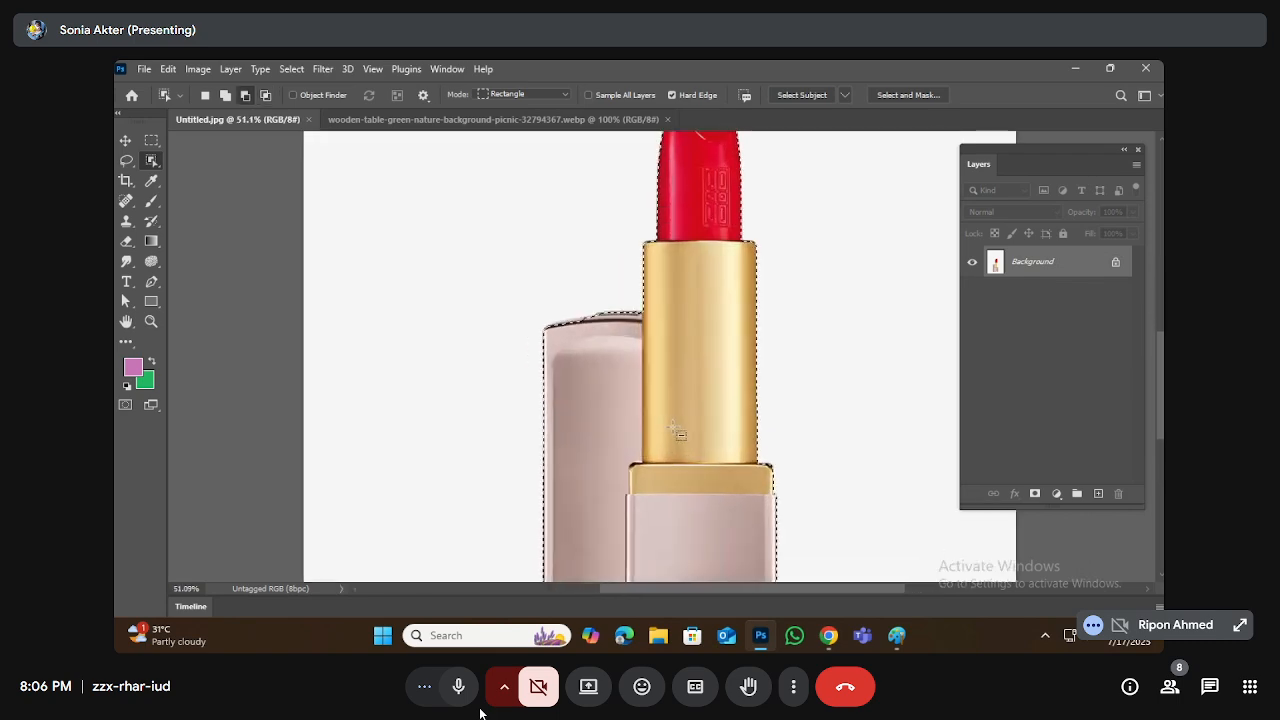
{"action": "scroll", "coordinate": [634, 408], "scroll_direction": "up", "scroll_amount": 1}
{"action": "key", "text": "alt+shift"}
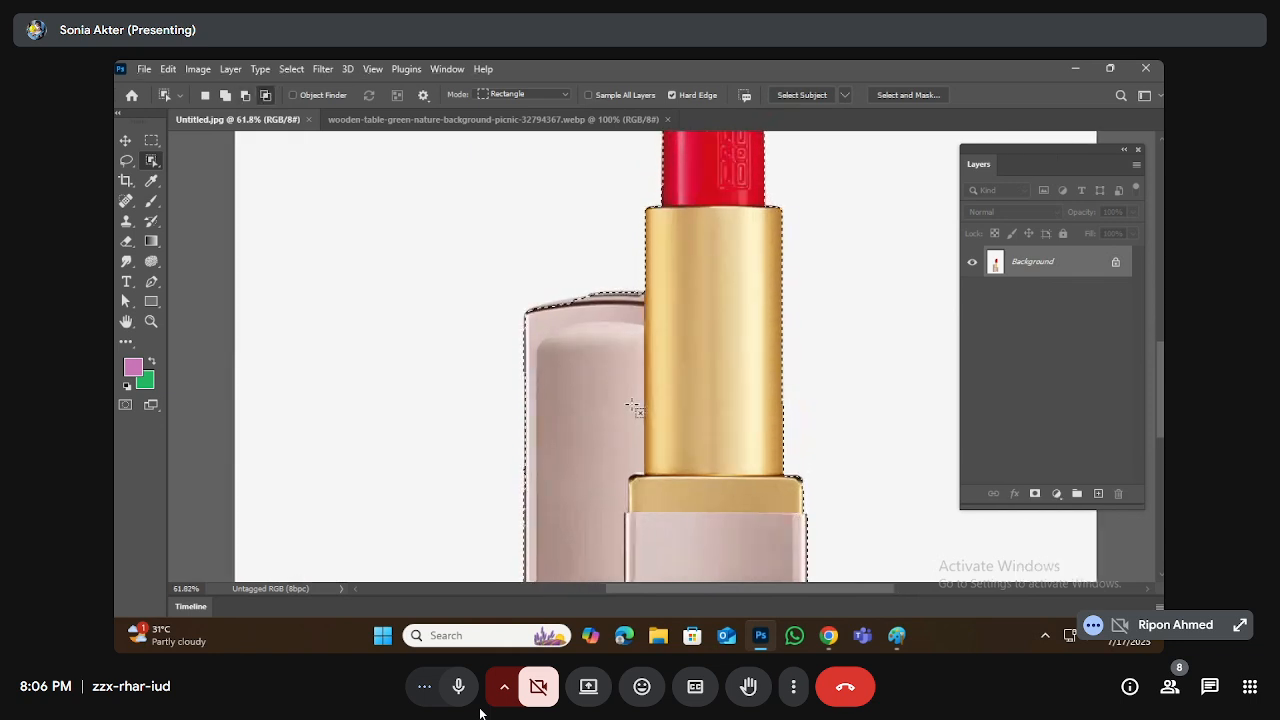
{"action": "scroll", "coordinate": [640, 400], "scroll_direction": "down", "scroll_amount": 1}
{"action": "scroll", "coordinate": [655, 390], "scroll_direction": "down", "scroll_amount": 2}
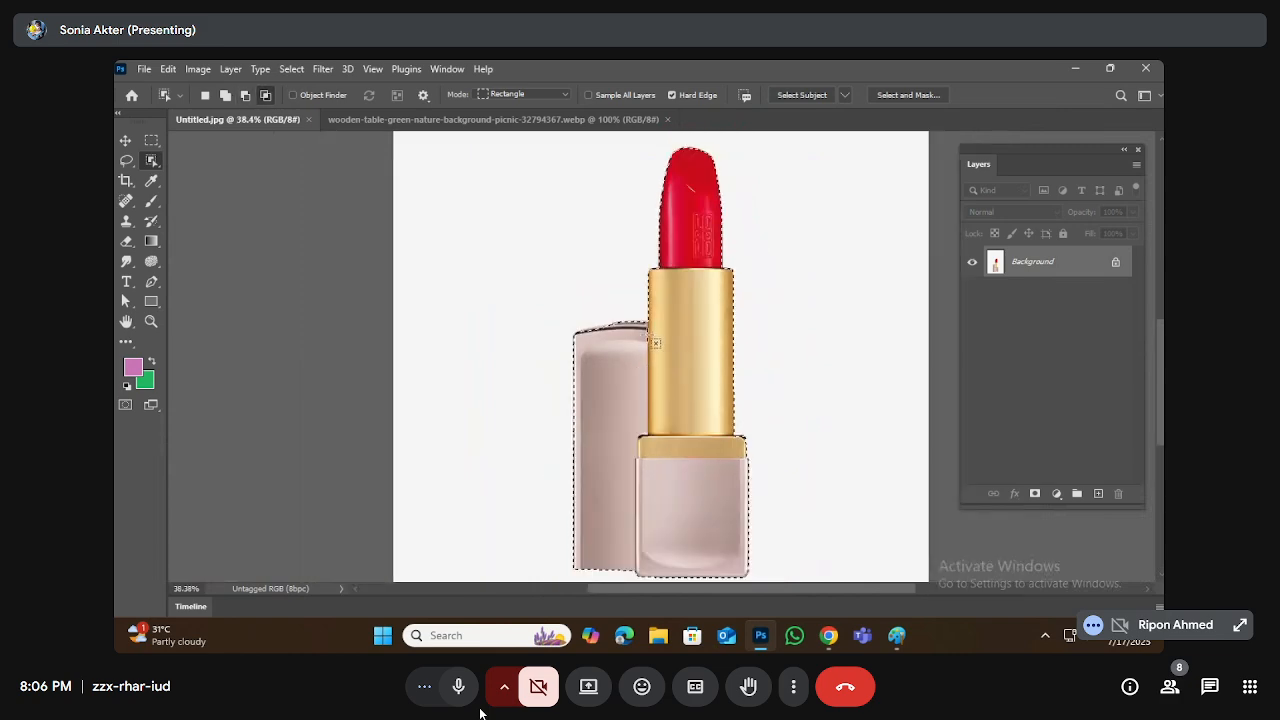
{"action": "scroll", "coordinate": [655, 343], "scroll_direction": "down", "scroll_amount": 4}
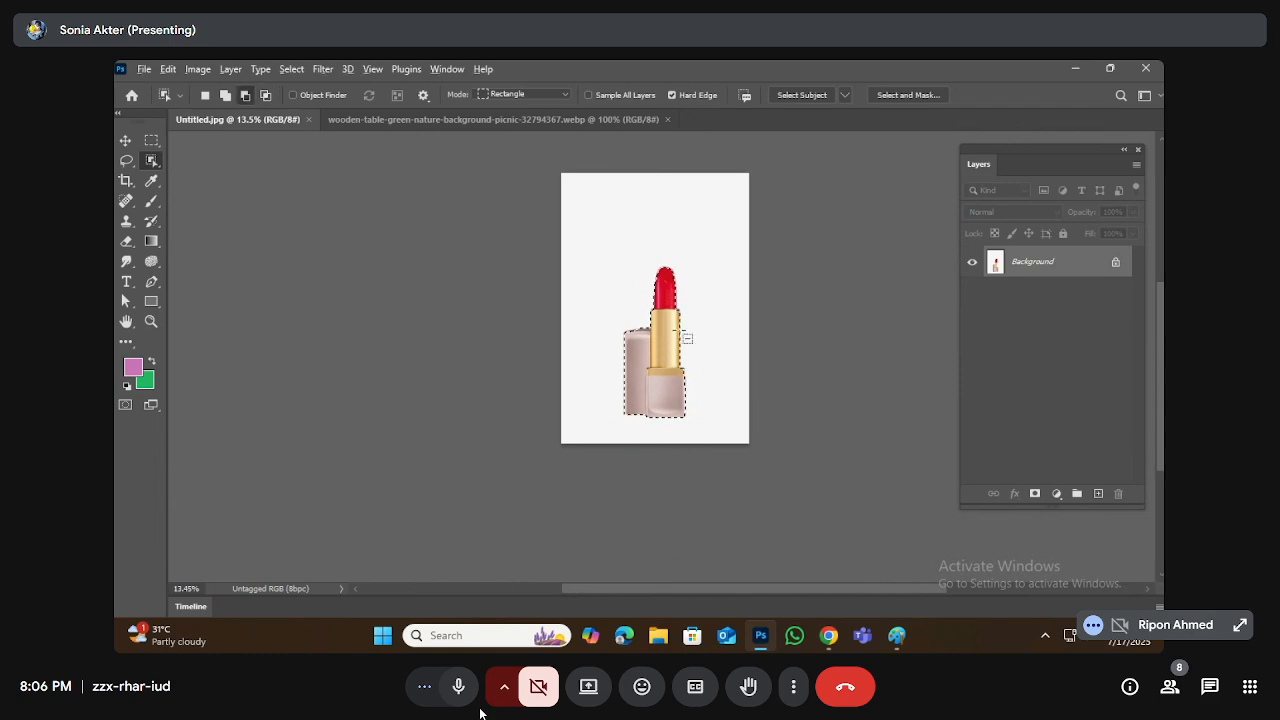
{"action": "scroll", "coordinate": [665, 335], "scroll_direction": "up", "scroll_amount": 3}
{"action": "scroll", "coordinate": [678, 411], "scroll_direction": "up", "scroll_amount": 2}
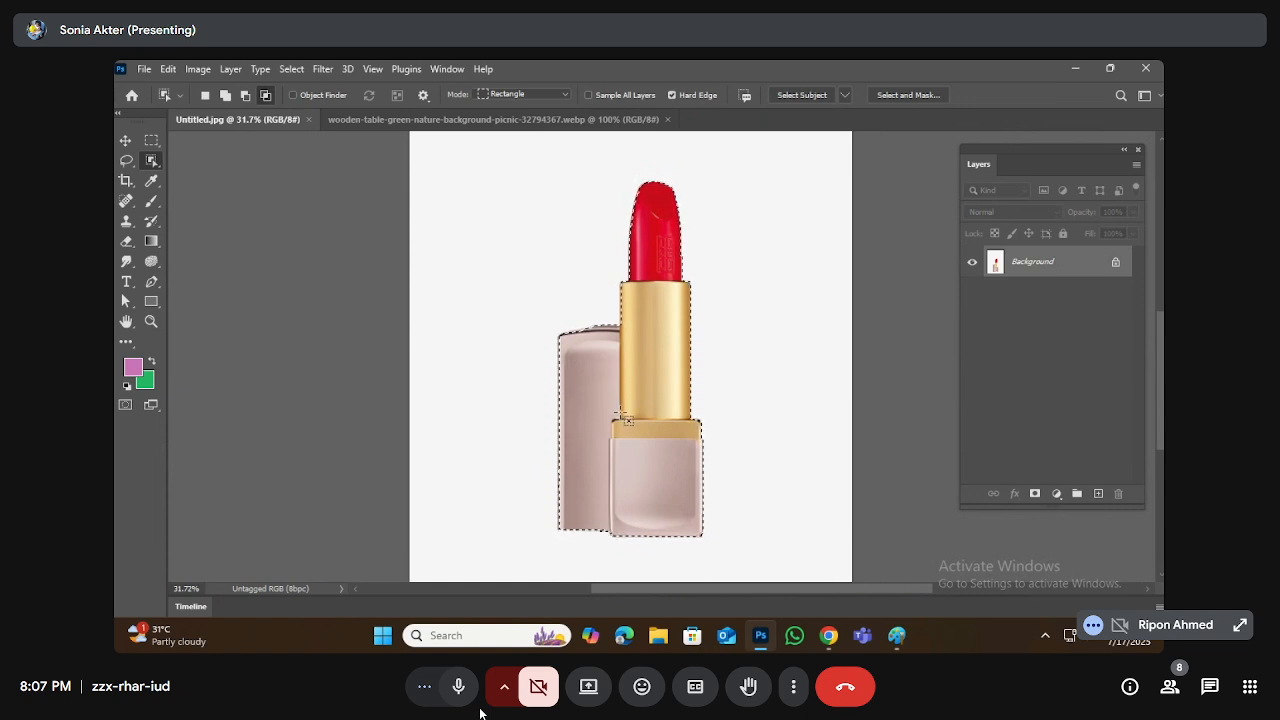
Step: Check the recording status in OBS and return the Google Meet call to full screen
{"action": "left_click", "coordinate": [643, 49]}
{"action": "left_click", "coordinate": [694, 703]}
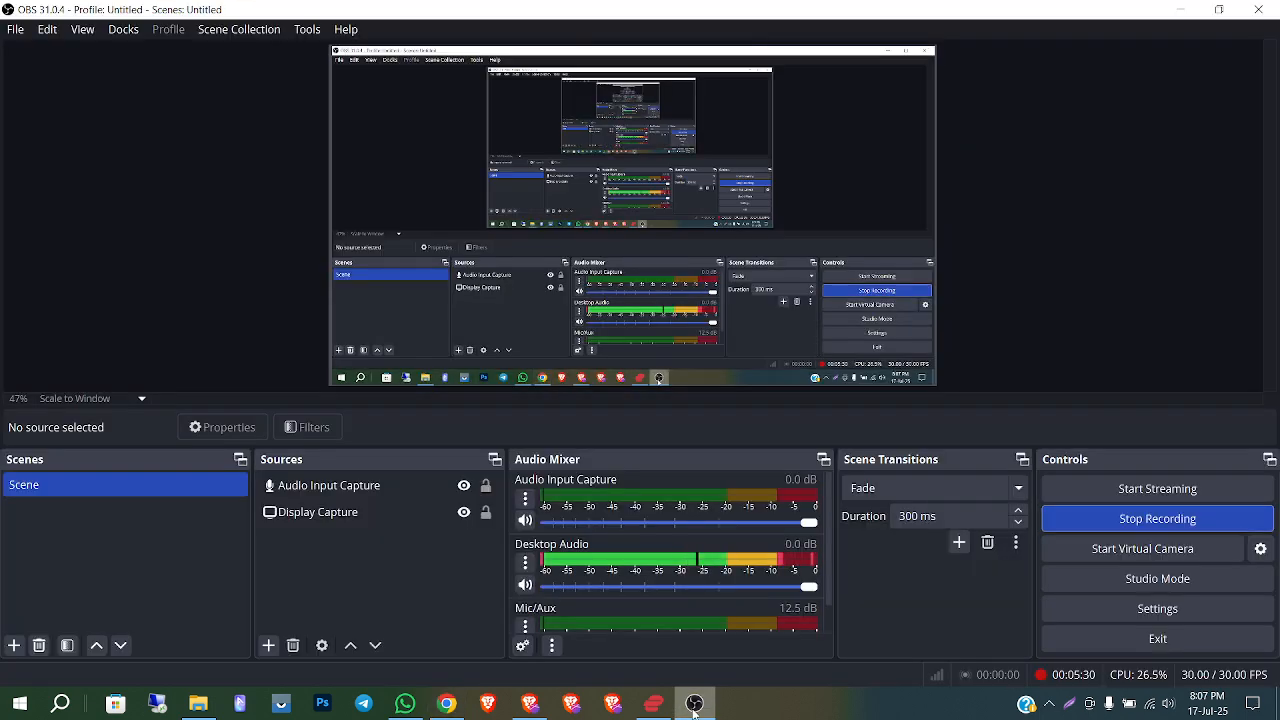
{"action": "left_click", "coordinate": [447, 703]}
{"action": "left_click", "coordinate": [793, 653]}
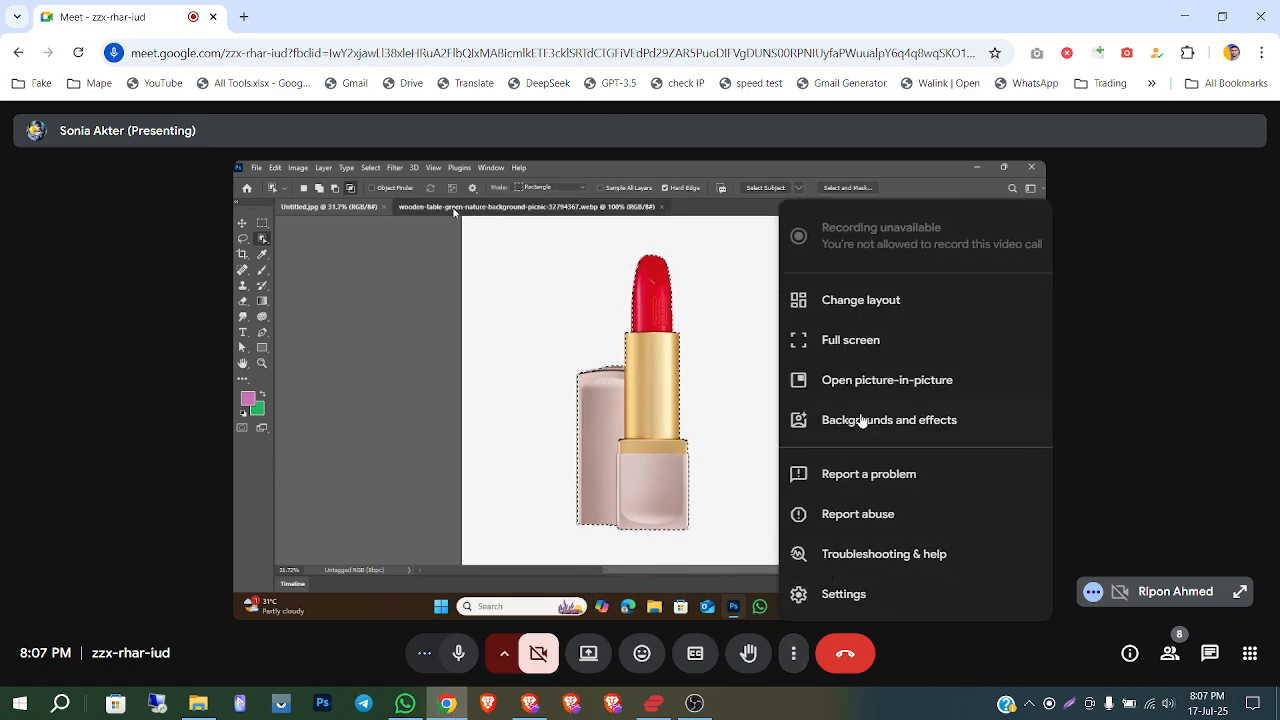
{"action": "left_click", "coordinate": [835, 338]}
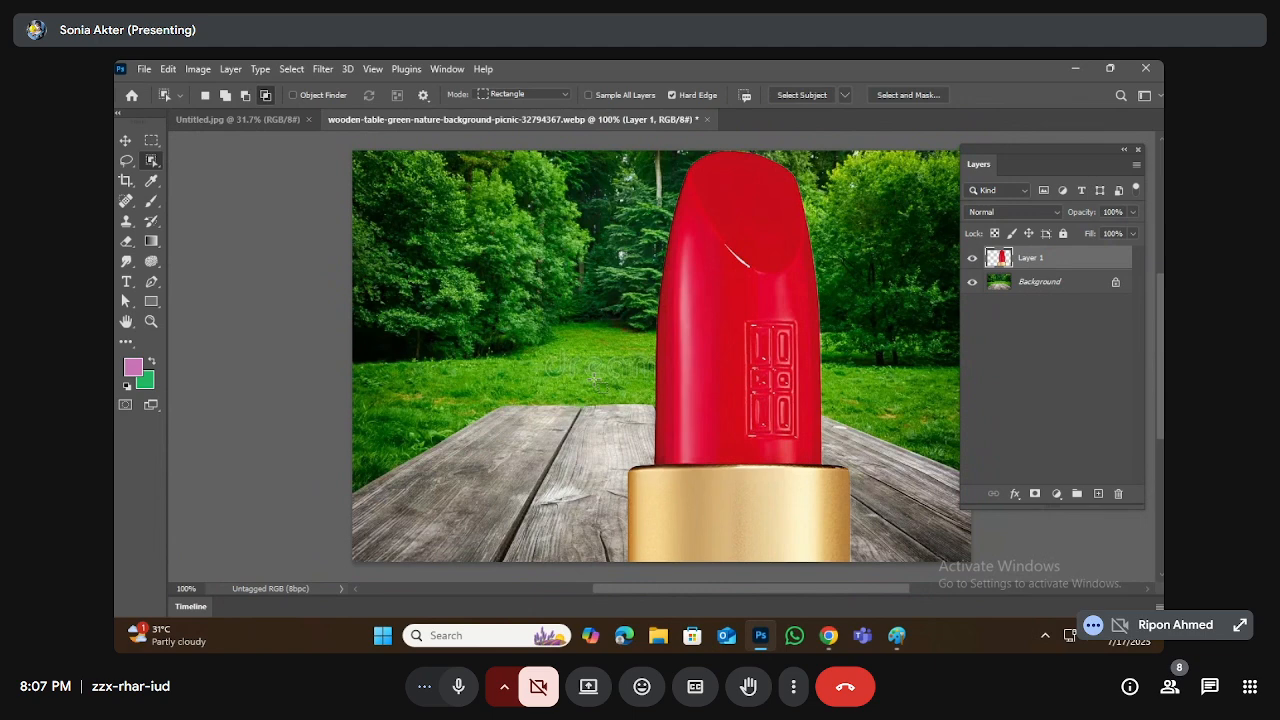
Step: Start a Free Transform on the lipstick layer with its full bounding box in view
{"action": "scroll", "coordinate": [596, 376], "scroll_direction": "up", "scroll_amount": 1}
{"action": "scroll", "coordinate": [641, 360], "scroll_direction": "down", "scroll_amount": 3}
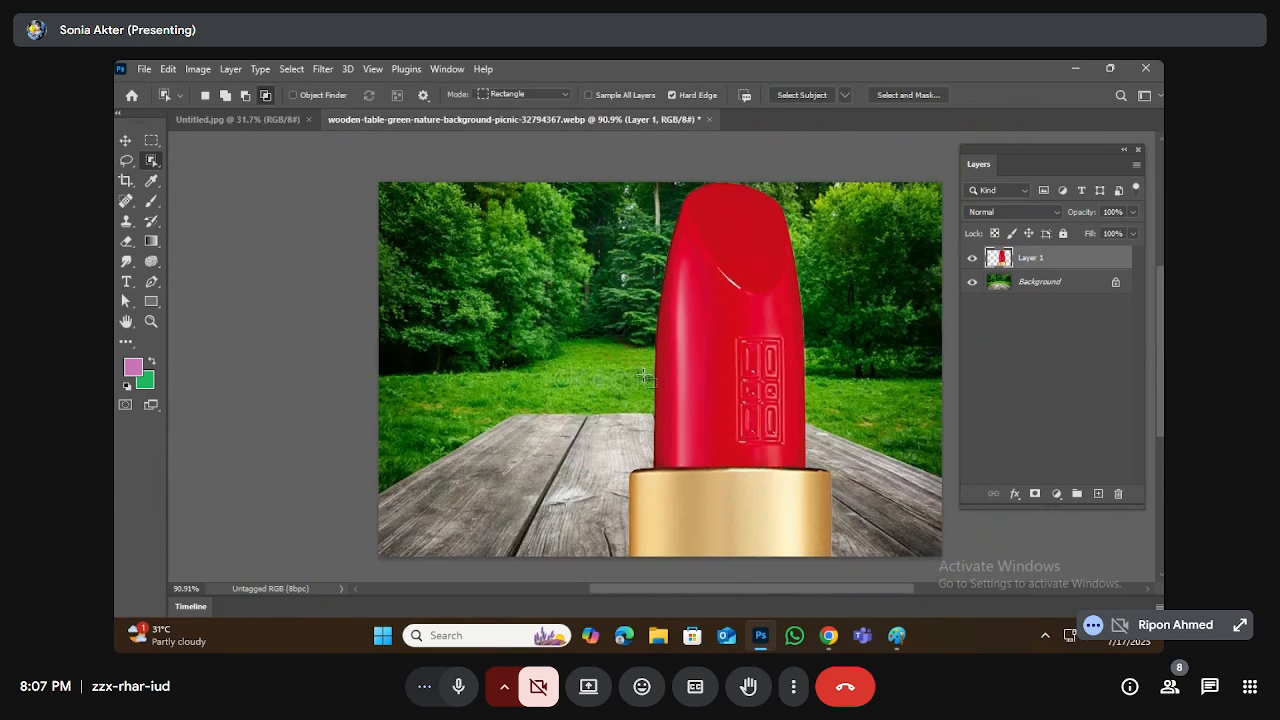
{"action": "scroll", "coordinate": [641, 360], "scroll_direction": "down", "scroll_amount": 4}
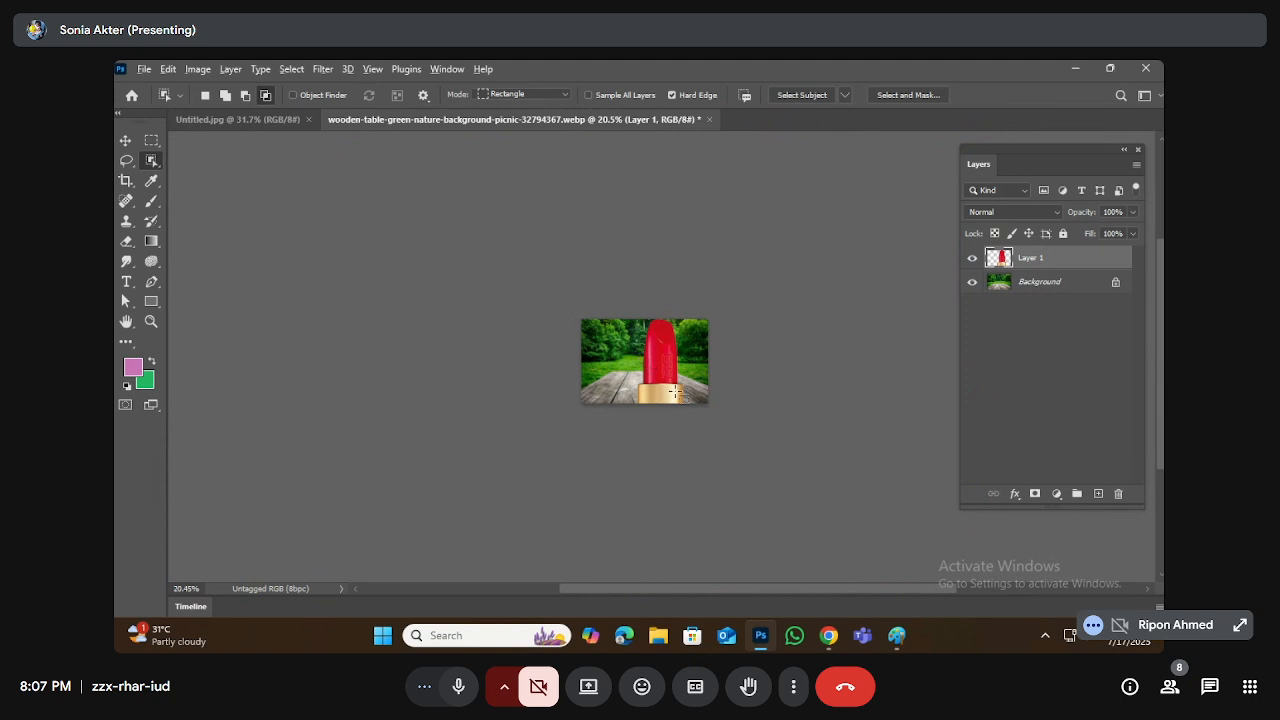
{"action": "scroll", "coordinate": [693, 372], "scroll_direction": "up", "scroll_amount": 2}
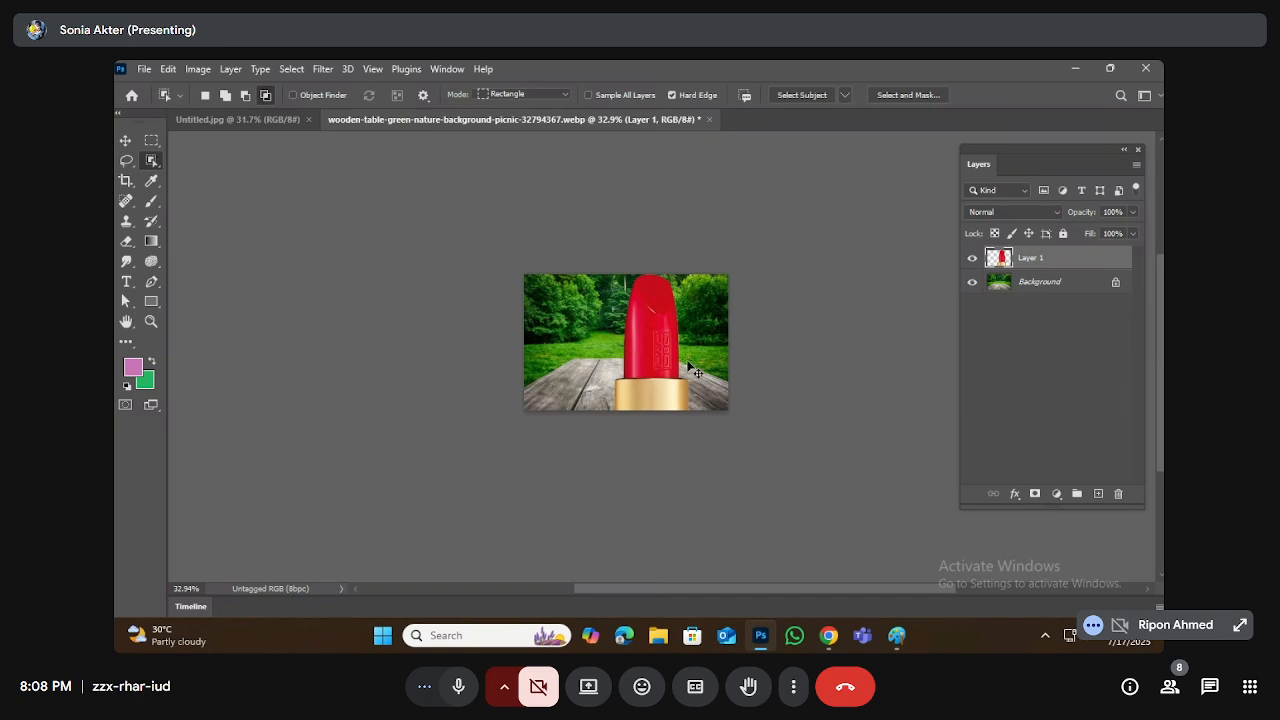
{"action": "key", "text": "ctrl+t"}
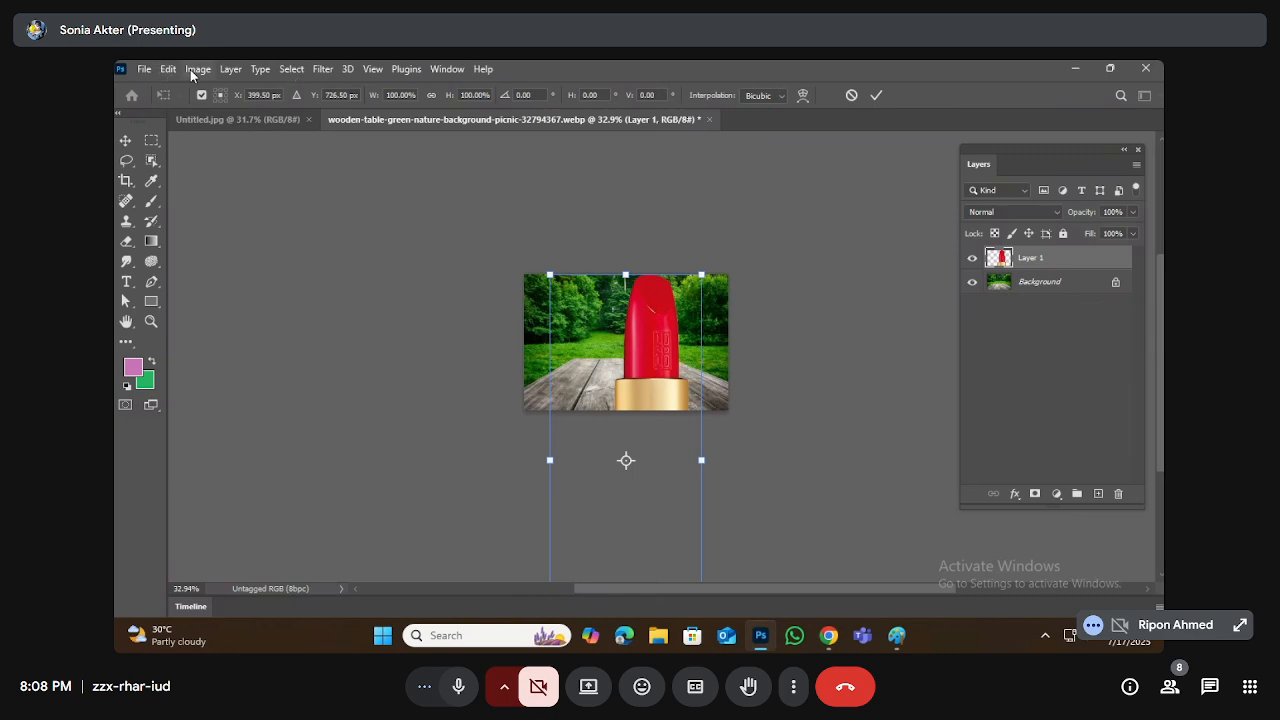
{"action": "left_click", "coordinate": [165, 70]}
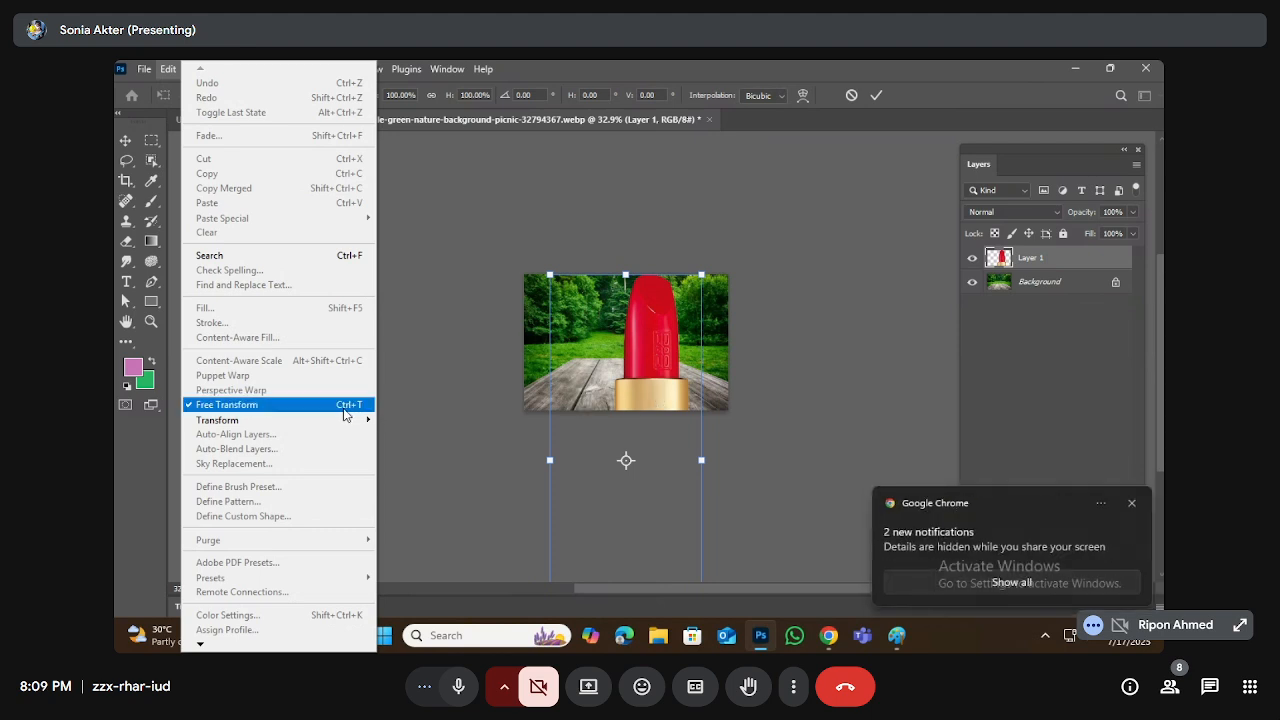
{"action": "left_click", "coordinate": [597, 71]}
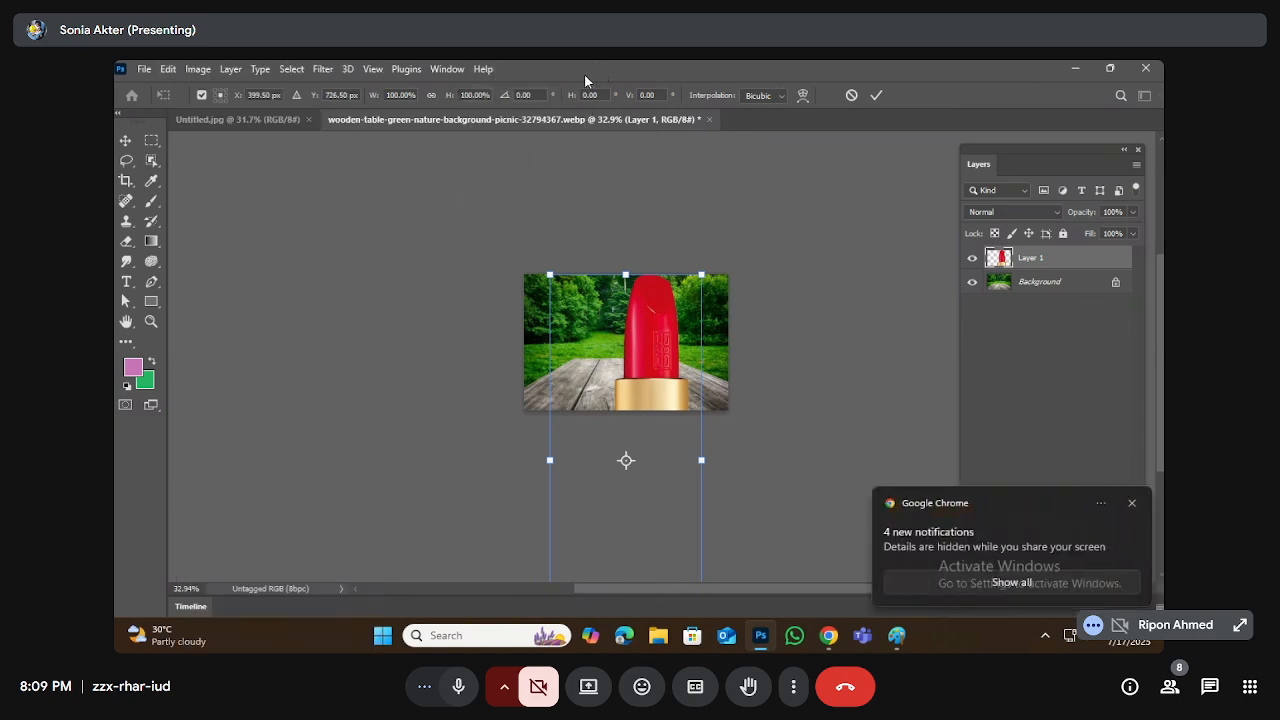
{"action": "left_click", "coordinate": [168, 70]}
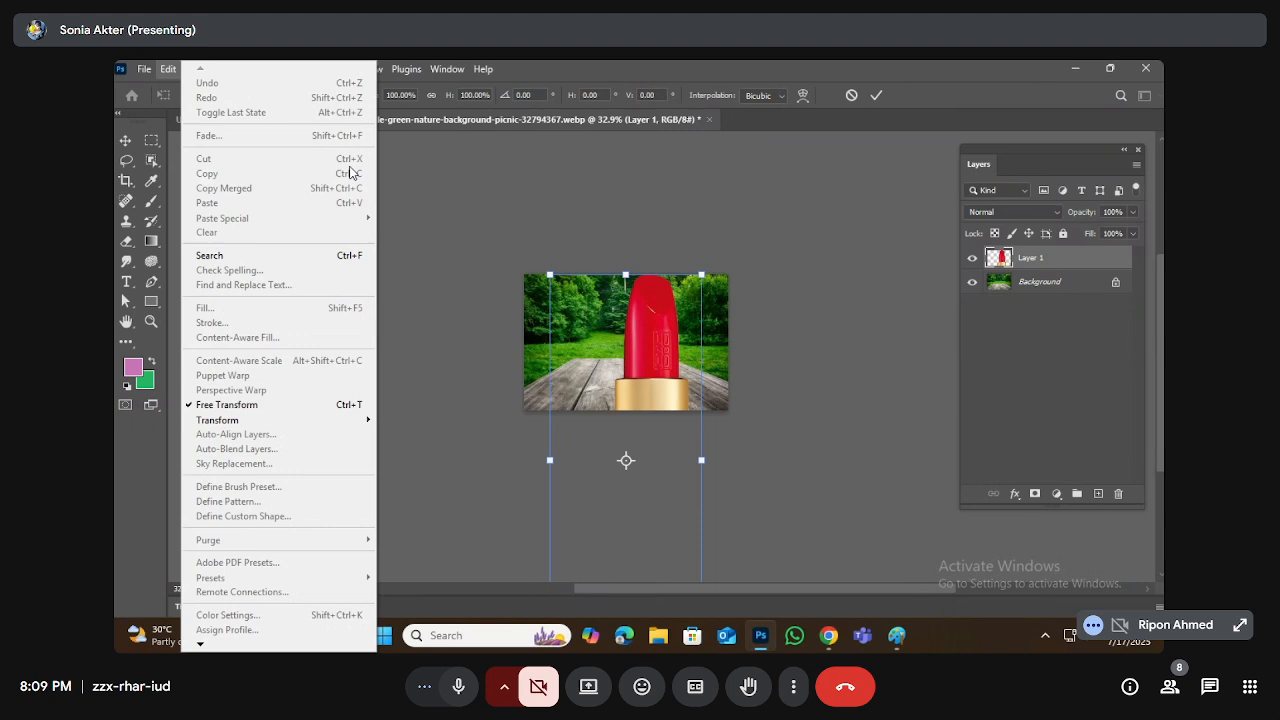
{"action": "left_click", "coordinate": [729, 71]}
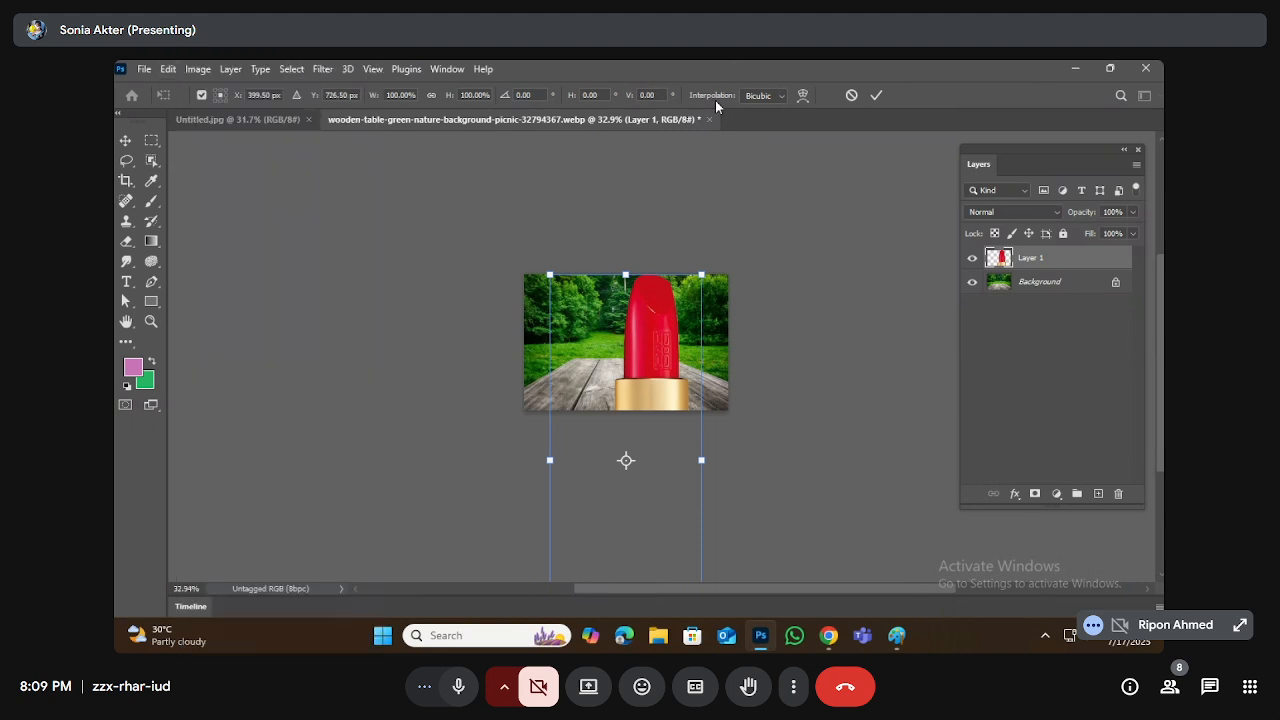
Step: Scale the lipstick layer down to 33.56% width and 28.15% height so the whole product fits in the image
{"action": "scroll", "coordinate": [601, 418], "scroll_direction": "down", "scroll_amount": 3}
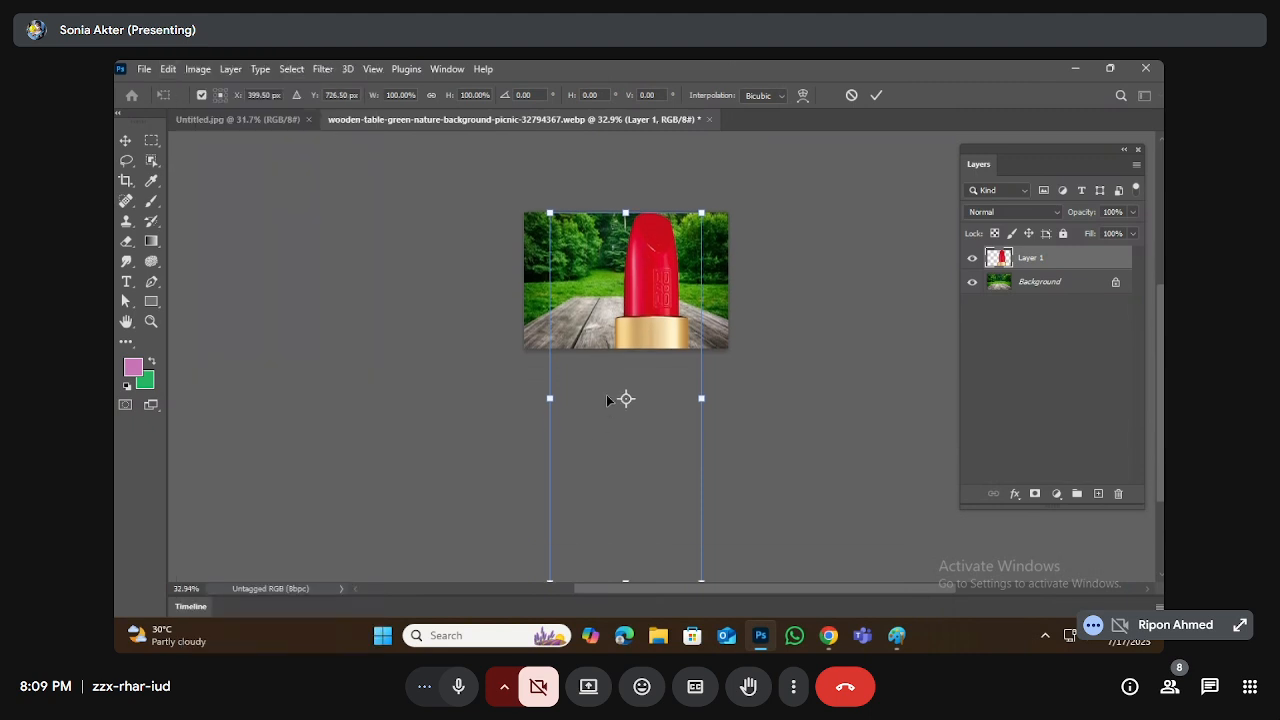
{"action": "scroll", "coordinate": [601, 418], "scroll_direction": "up", "scroll_amount": 2}
{"action": "scroll", "coordinate": [560, 230], "scroll_direction": "down", "scroll_amount": 1}
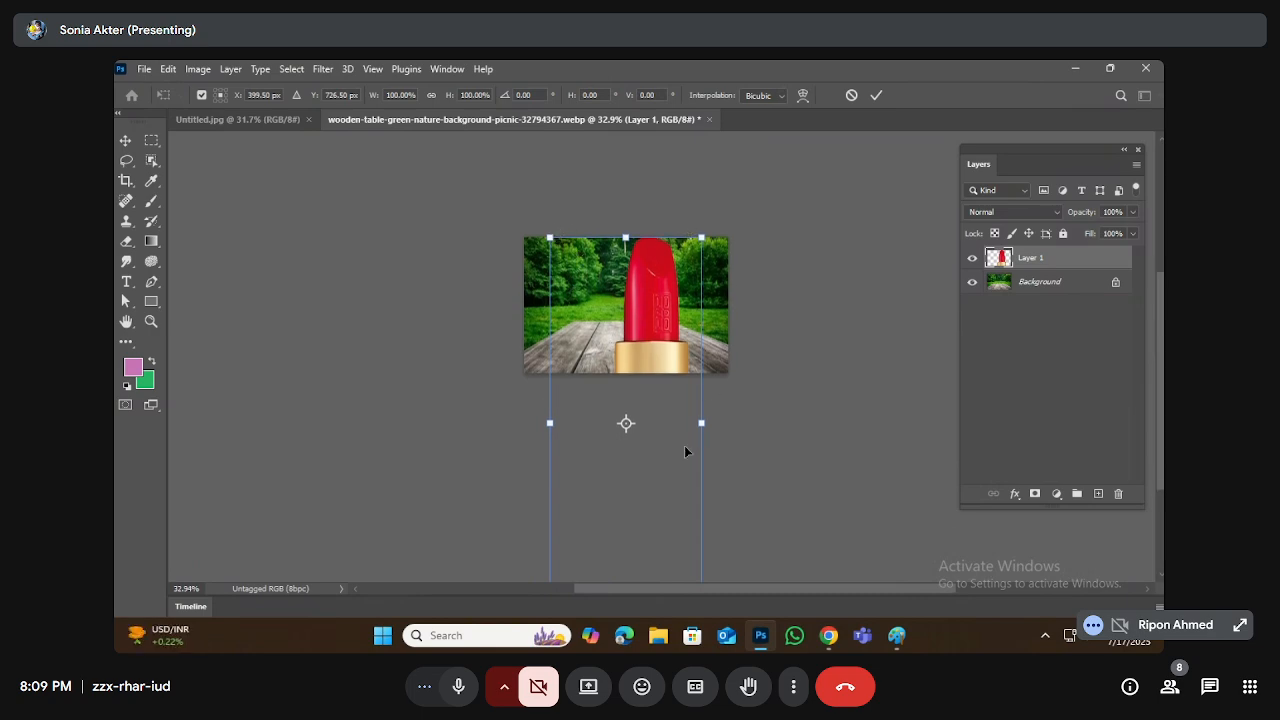
{"action": "scroll", "coordinate": [580, 547], "scroll_direction": "down", "scroll_amount": 1}
{"action": "left_click_drag", "start_coordinate": [549, 545], "coordinate": [609, 397]}
{"action": "left_click_drag", "start_coordinate": [632, 340], "coordinate": [643, 270]}
{"action": "left_click_drag", "start_coordinate": [651, 180], "coordinate": [651, 205]}
{"action": "scroll", "coordinate": [665, 250], "scroll_direction": "up", "scroll_amount": 4, "text": "alt"}
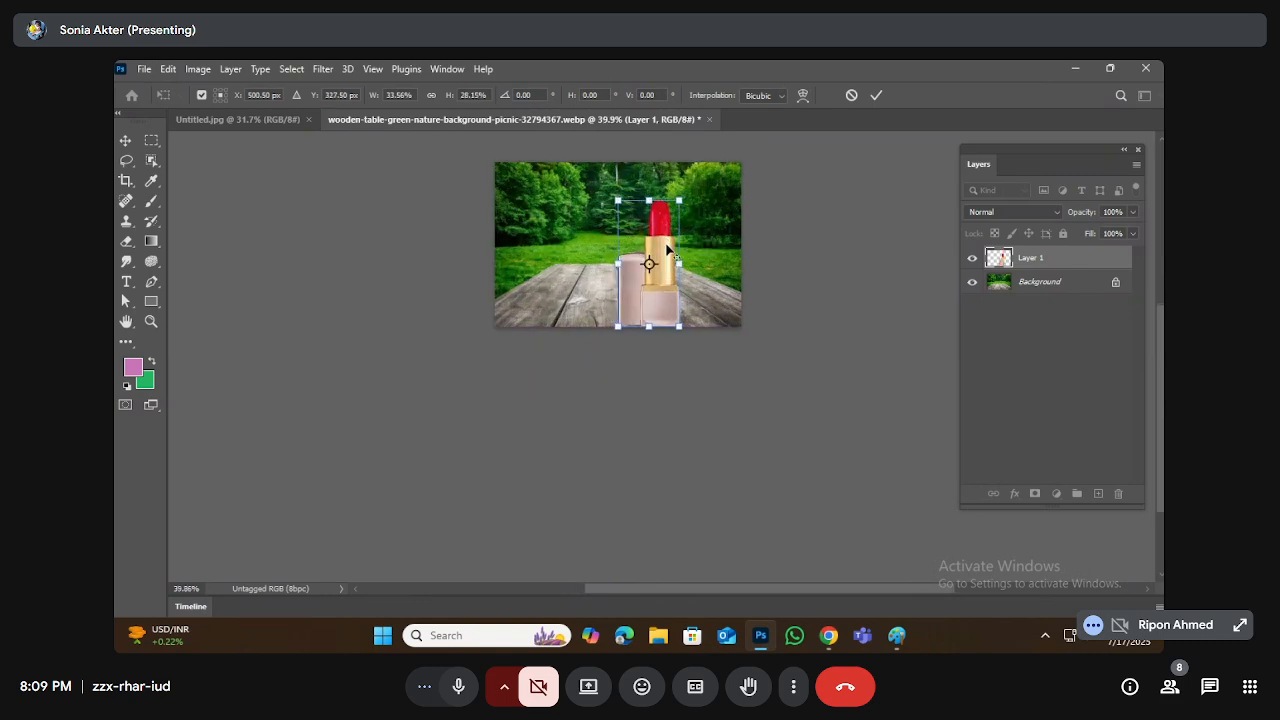
Step: Place the lipstick at the middle of the wooden table, scaled to 31.22% width and 26.08% height, and apply the transform
{"action": "left_click_drag", "start_coordinate": [634, 312], "coordinate": [572, 280]}
{"action": "scroll", "coordinate": [603, 318], "scroll_direction": "up", "scroll_amount": 2}
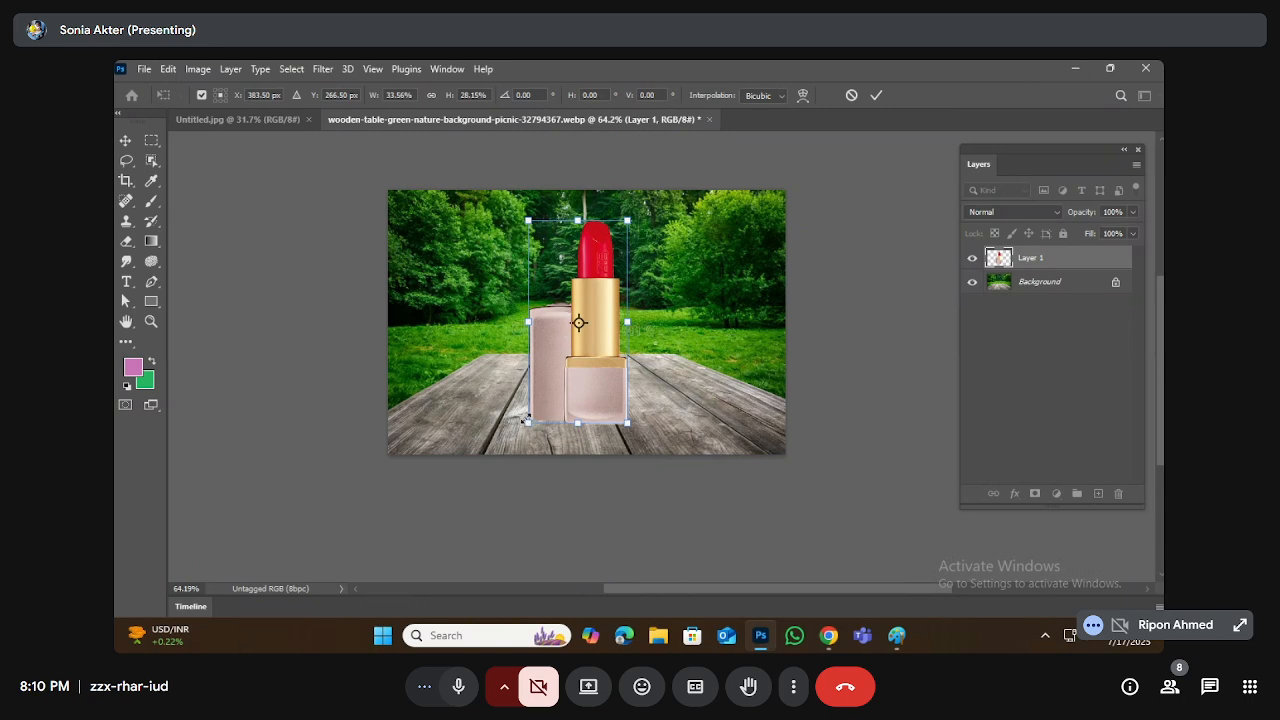
{"action": "mouse_move", "coordinate": [527, 421]}
{"action": "left_mouse_down"}
{"action": "mouse_move", "coordinate": [545, 395]}
{"action": "mouse_move", "coordinate": [505, 420]}
{"action": "mouse_move", "coordinate": [555, 375]}
{"action": "mouse_move", "coordinate": [410, 395]}
{"action": "mouse_move", "coordinate": [532, 400]}
{"action": "mouse_move", "coordinate": [540, 310]}
{"action": "mouse_move", "coordinate": [585, 453]}
{"action": "mouse_move", "coordinate": [470, 450]}
{"action": "mouse_move", "coordinate": [525, 440]}
{"action": "mouse_move", "coordinate": [547, 385]}
{"action": "mouse_move", "coordinate": [463, 458]}
{"action": "mouse_move", "coordinate": [509, 451]}
{"action": "mouse_move", "coordinate": [566, 337]}
{"action": "mouse_move", "coordinate": [508, 432]}
{"action": "mouse_move", "coordinate": [543, 388]}
{"action": "mouse_move", "coordinate": [511, 430]}
{"action": "mouse_move", "coordinate": [521, 423]}
{"action": "left_mouse_up"}
{"action": "left_click_drag", "start_coordinate": [610, 348], "coordinate": [621, 353]}
{"action": "left_click_drag", "start_coordinate": [537, 428], "coordinate": [545, 425]}
{"action": "left_click_drag", "start_coordinate": [598, 375], "coordinate": [582, 381]}
{"action": "scroll", "coordinate": [588, 300], "scroll_direction": "up", "scroll_amount": 3}
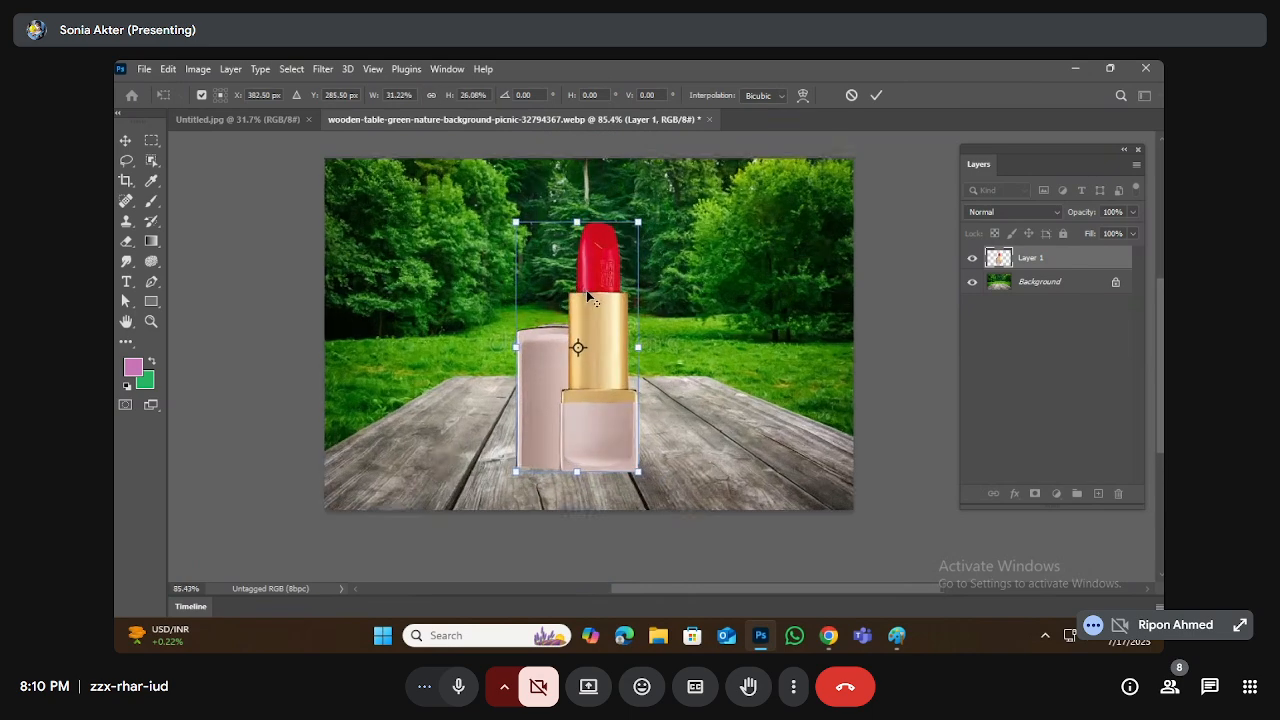
{"action": "scroll", "coordinate": [586, 306], "scroll_direction": "up", "scroll_amount": 2}
{"action": "scroll", "coordinate": [589, 318], "scroll_direction": "down", "scroll_amount": 3}
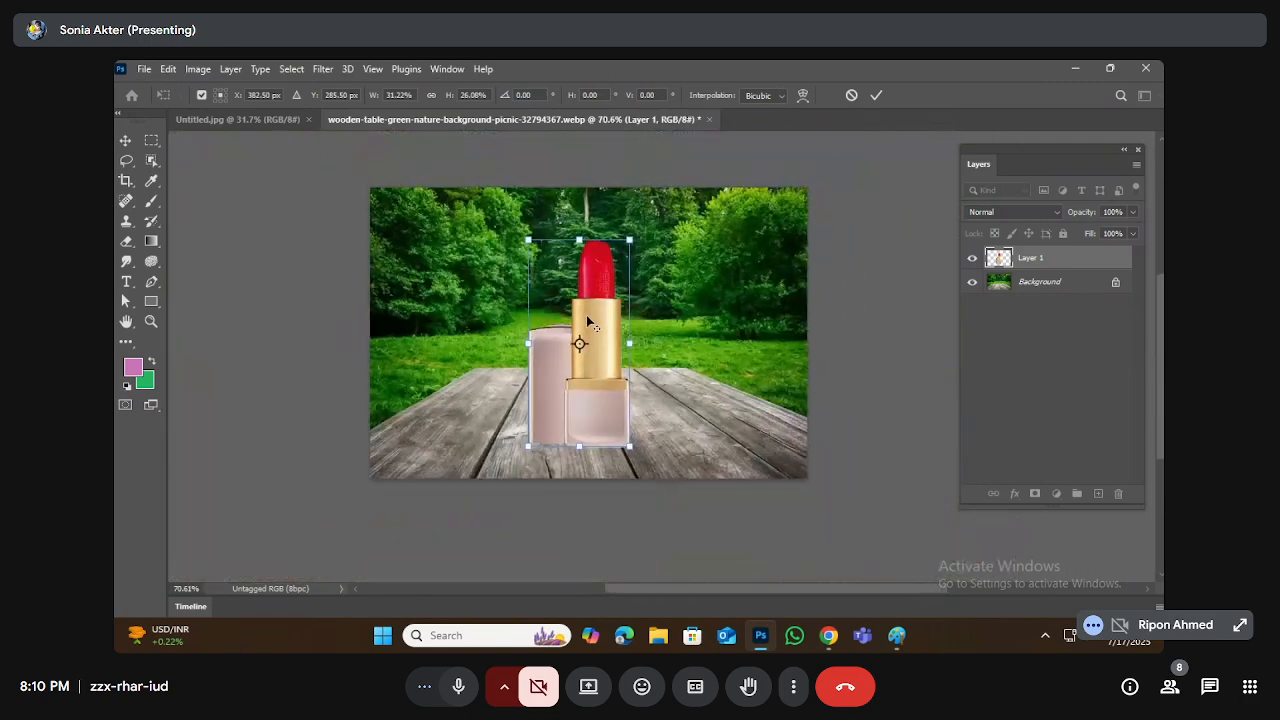
{"action": "scroll", "coordinate": [581, 290], "scroll_direction": "up", "scroll_amount": 1}
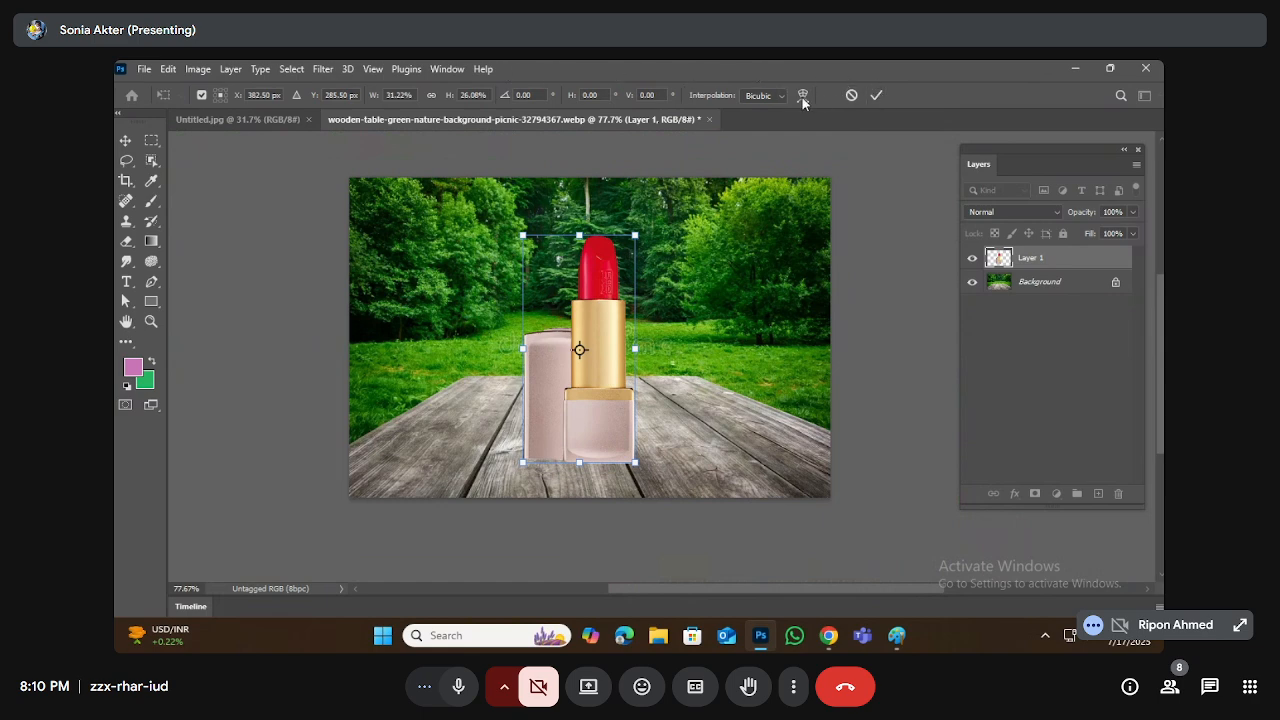
{"action": "left_click", "coordinate": [879, 95]}
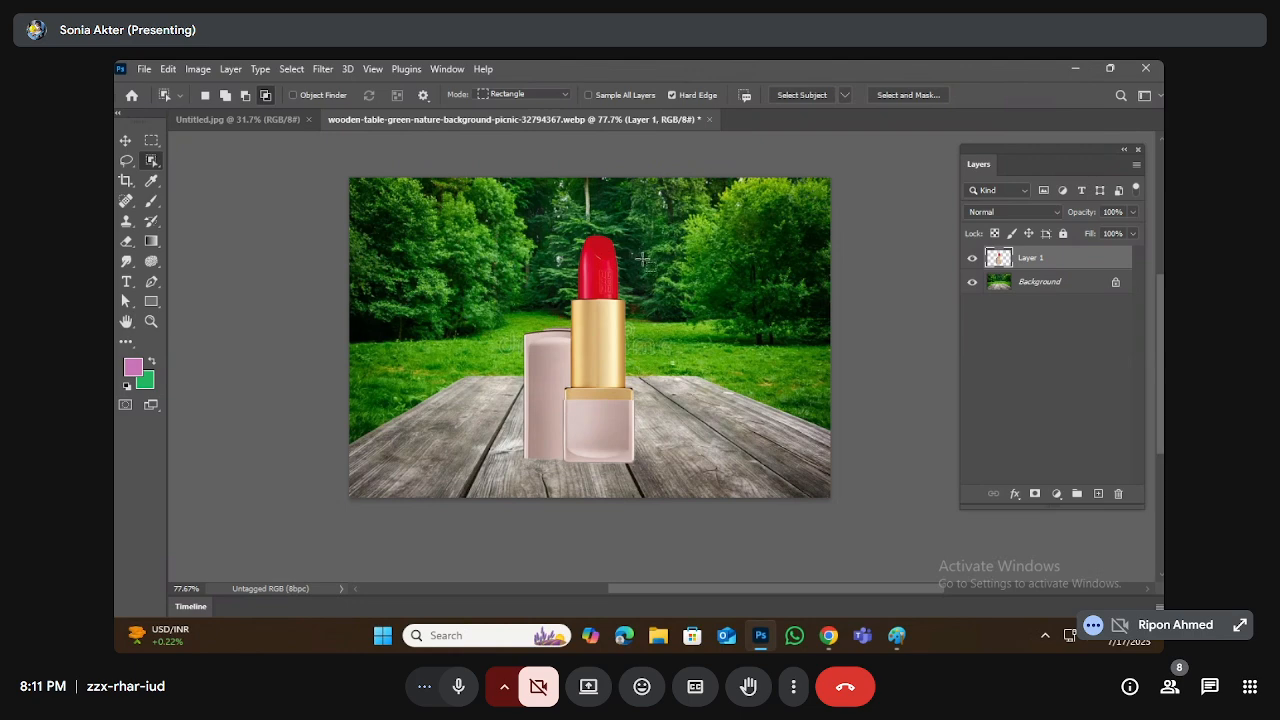
Step: Check the lipstick against the scene by hiding and reshowing Layer 1, and make the Background layer active
{"action": "scroll", "coordinate": [655, 219], "scroll_direction": "up", "scroll_amount": 3}
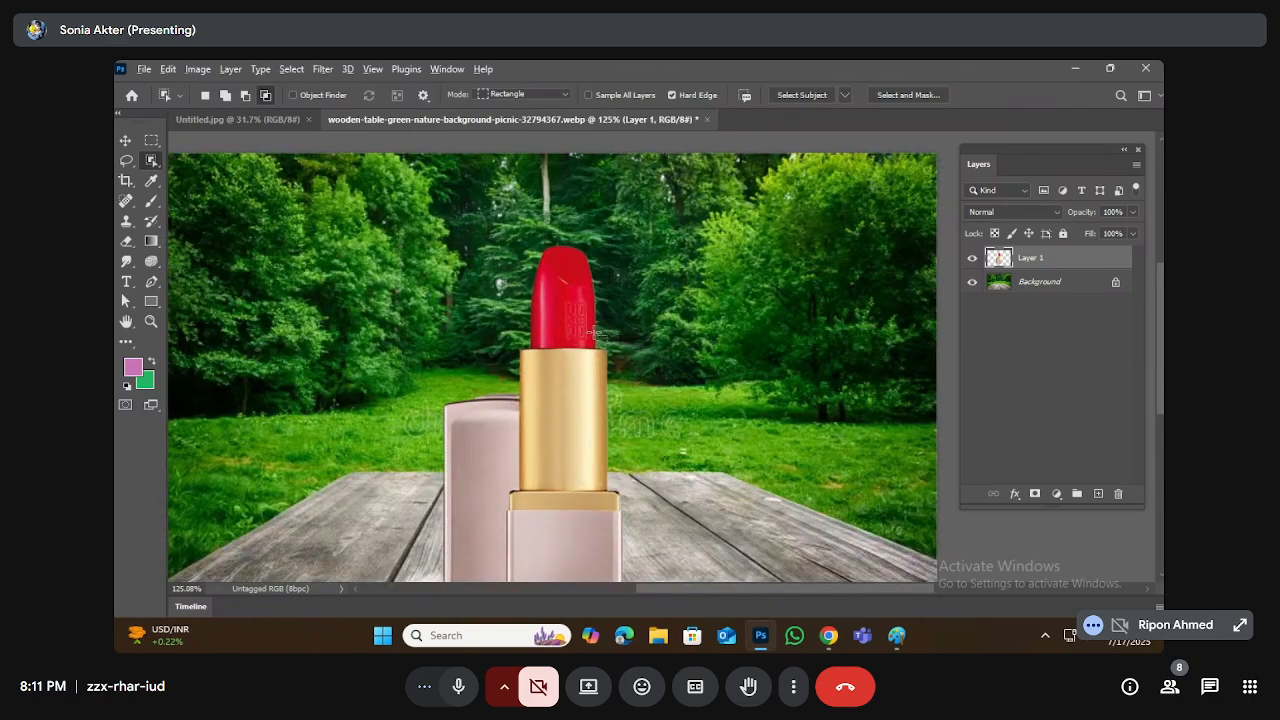
{"action": "scroll", "coordinate": [590, 331], "scroll_direction": "down", "scroll_amount": 4}
{"action": "scroll", "coordinate": [562, 340], "scroll_direction": "up", "scroll_amount": 1}
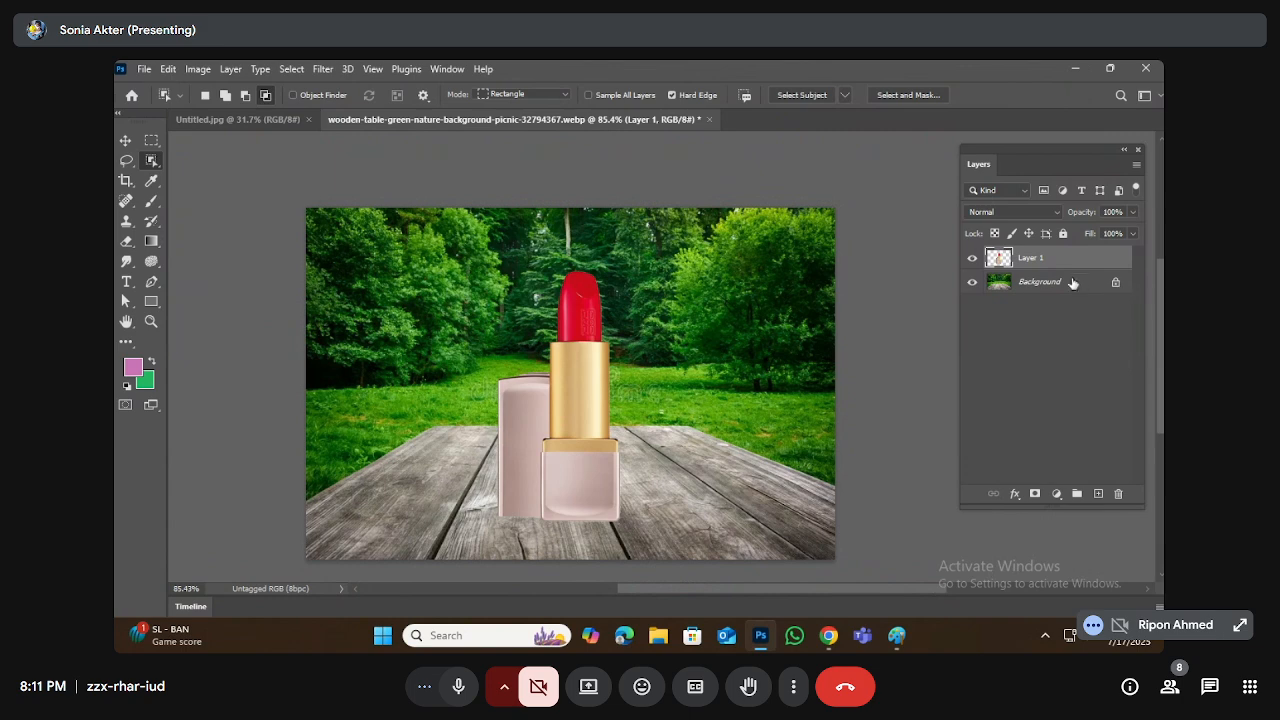
{"action": "left_click", "coordinate": [1040, 282]}
{"action": "left_click", "coordinate": [1042, 260]}
{"action": "left_click", "coordinate": [1043, 281]}
{"action": "left_click", "coordinate": [1043, 262]}
{"action": "left_click", "coordinate": [1036, 285]}
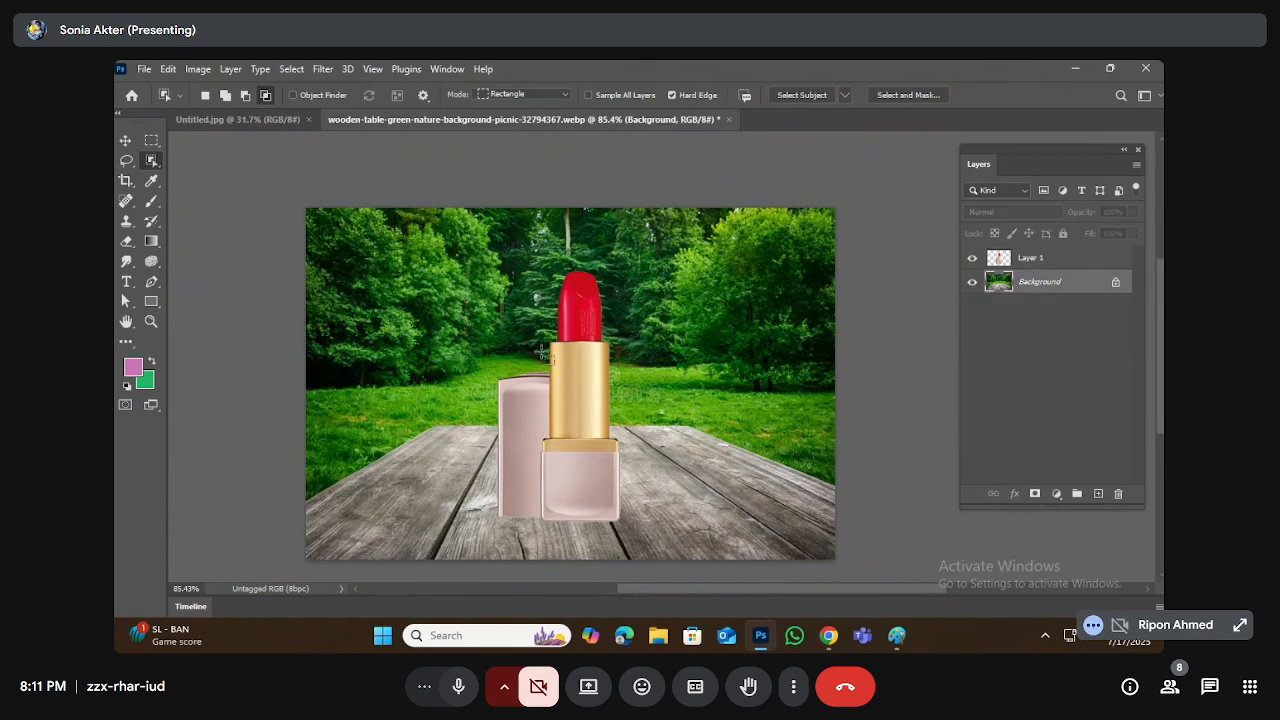
{"action": "left_click", "coordinate": [1044, 259]}
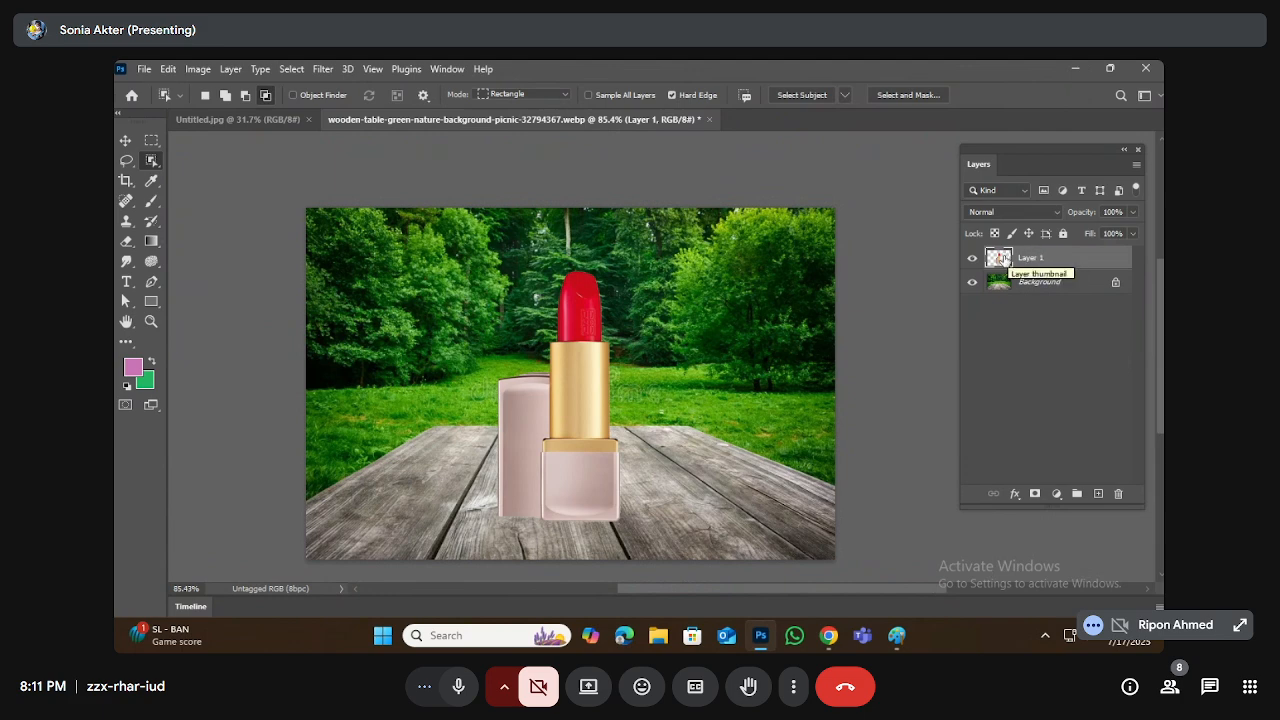
{"action": "left_click", "coordinate": [972, 258]}
{"action": "left_click", "coordinate": [972, 258]}
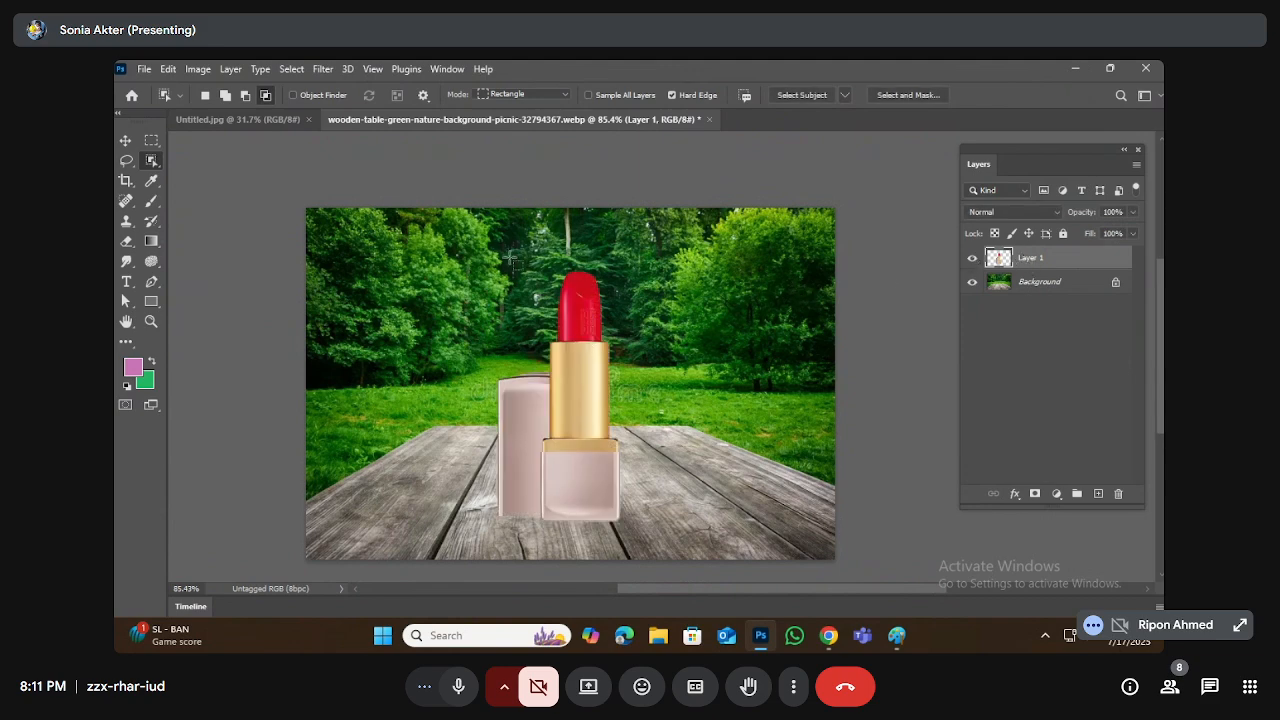
{"action": "left_click", "coordinate": [1036, 284]}
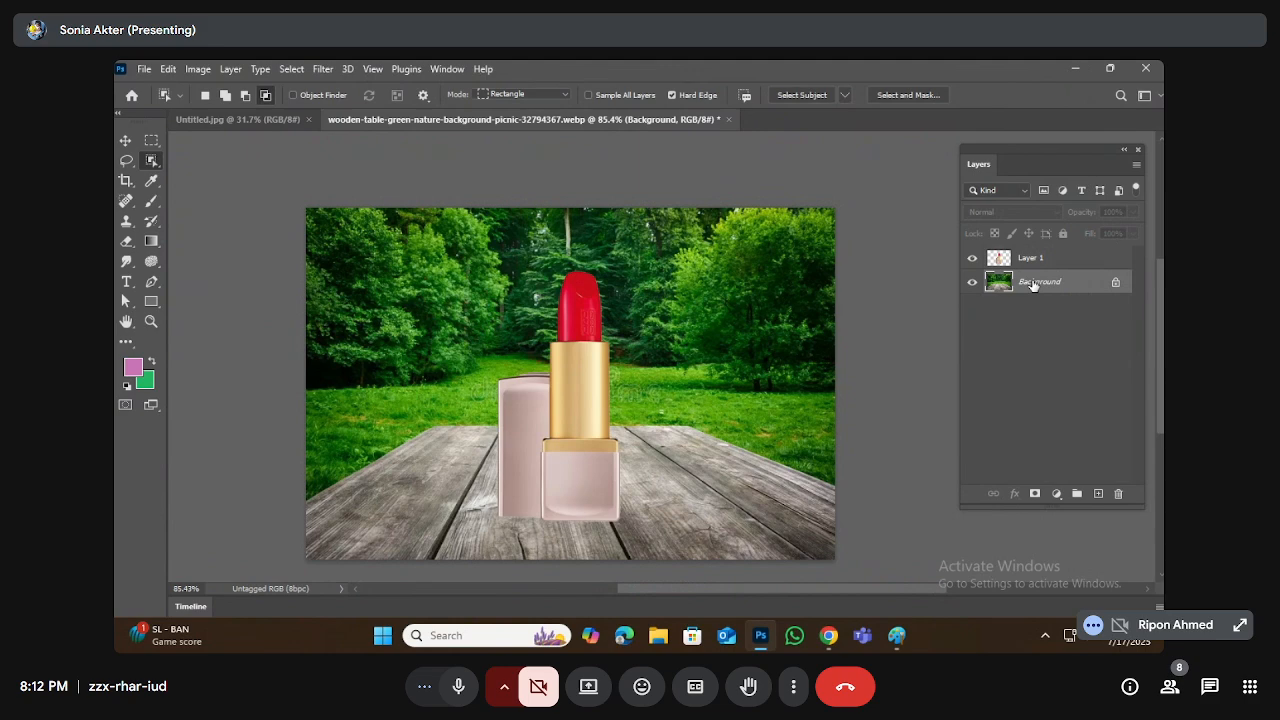
Step: Try a Gaussian Blur with a 9.8-pixel radius on the Background layer
{"action": "left_click", "coordinate": [323, 69]}
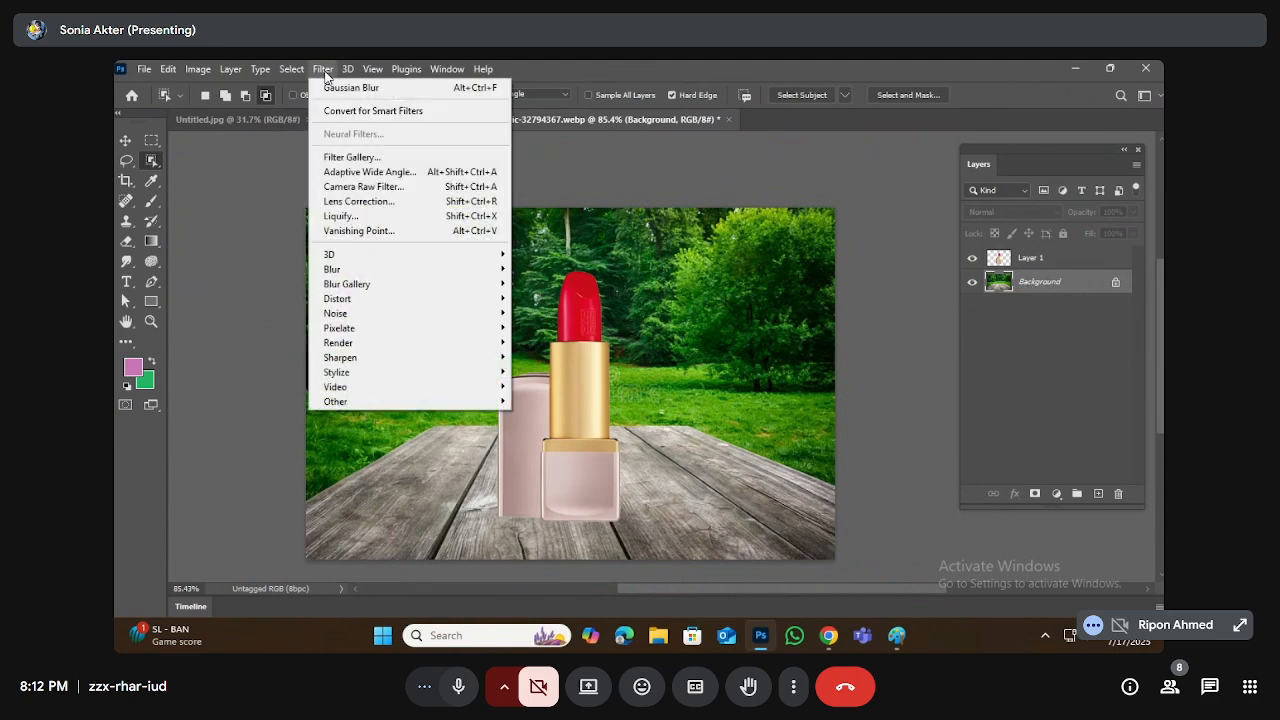
{"action": "mouse_move", "coordinate": [352, 271]}
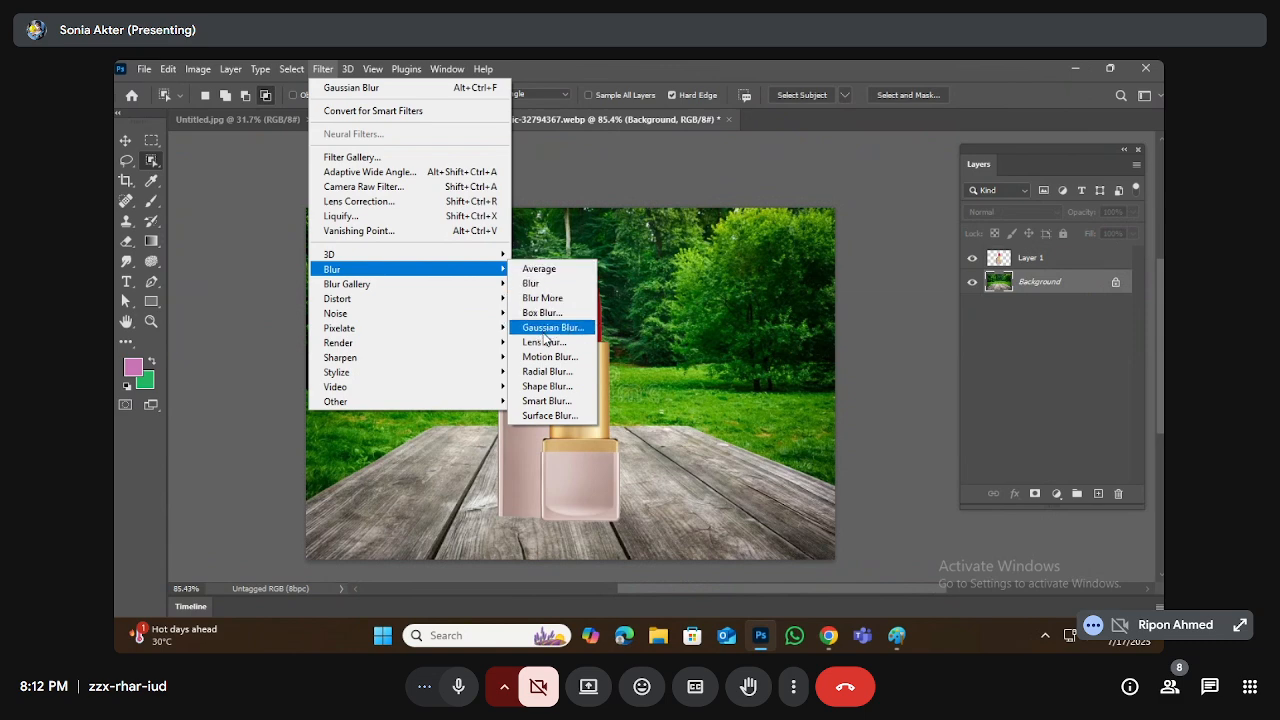
{"action": "left_click", "coordinate": [552, 328]}
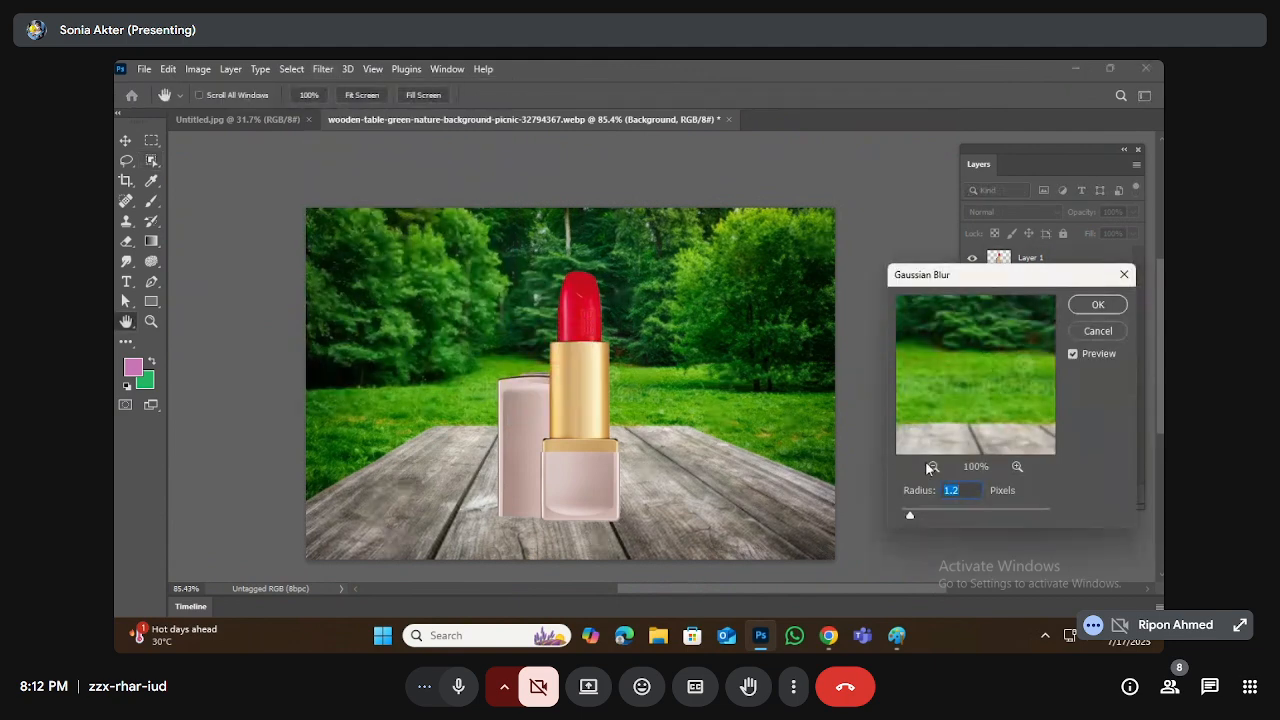
{"action": "left_click_drag", "start_coordinate": [928, 511], "coordinate": [941, 512]}
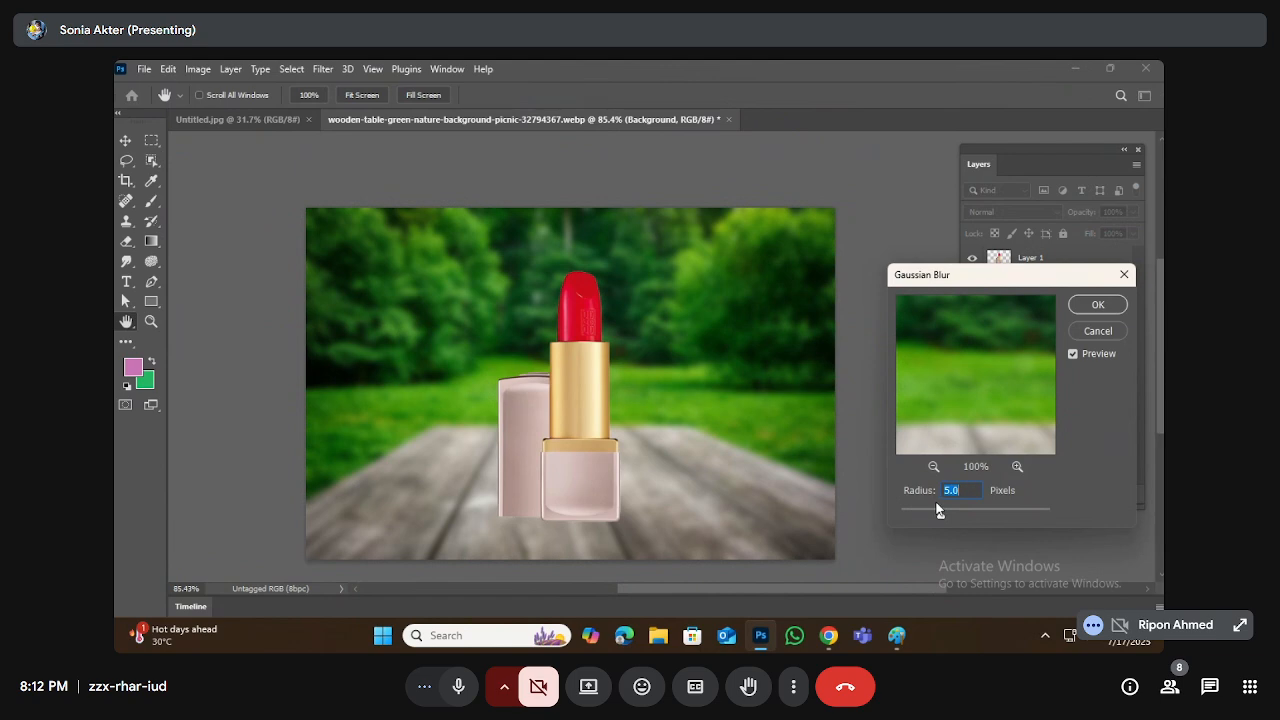
{"action": "left_click_drag", "start_coordinate": [951, 515], "coordinate": [960, 516]}
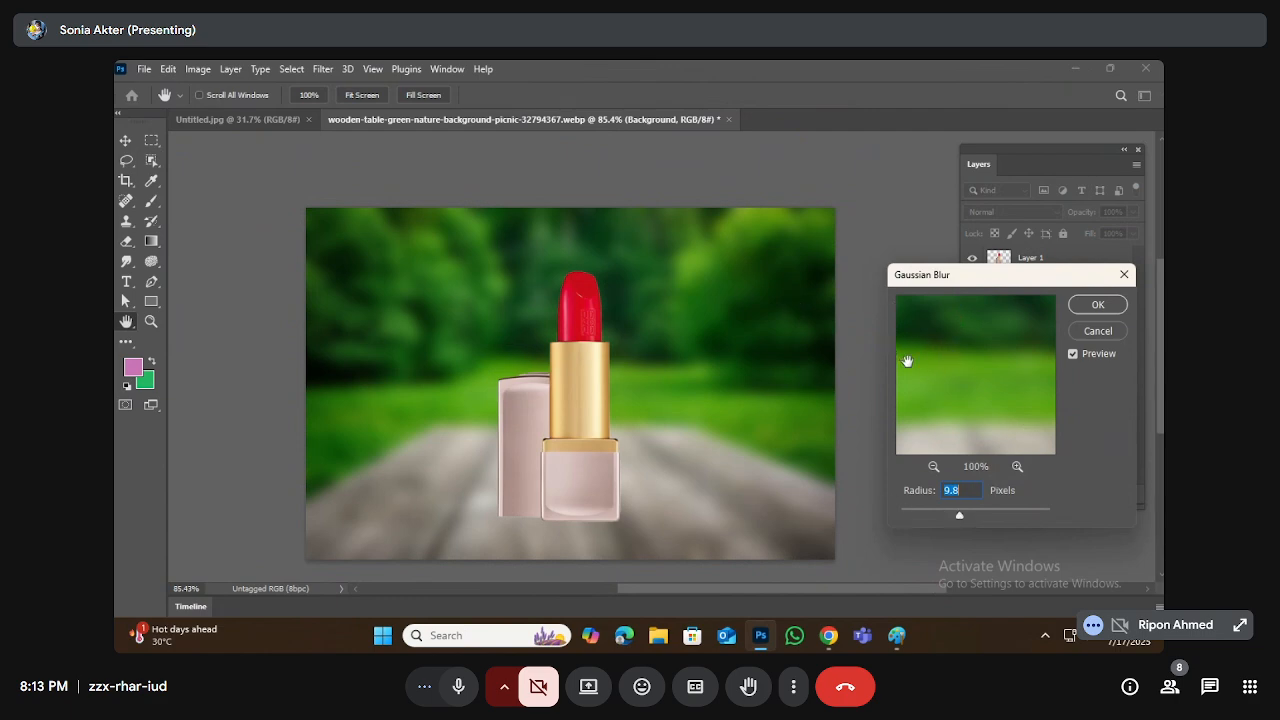
{"action": "left_click", "coordinate": [1098, 331]}
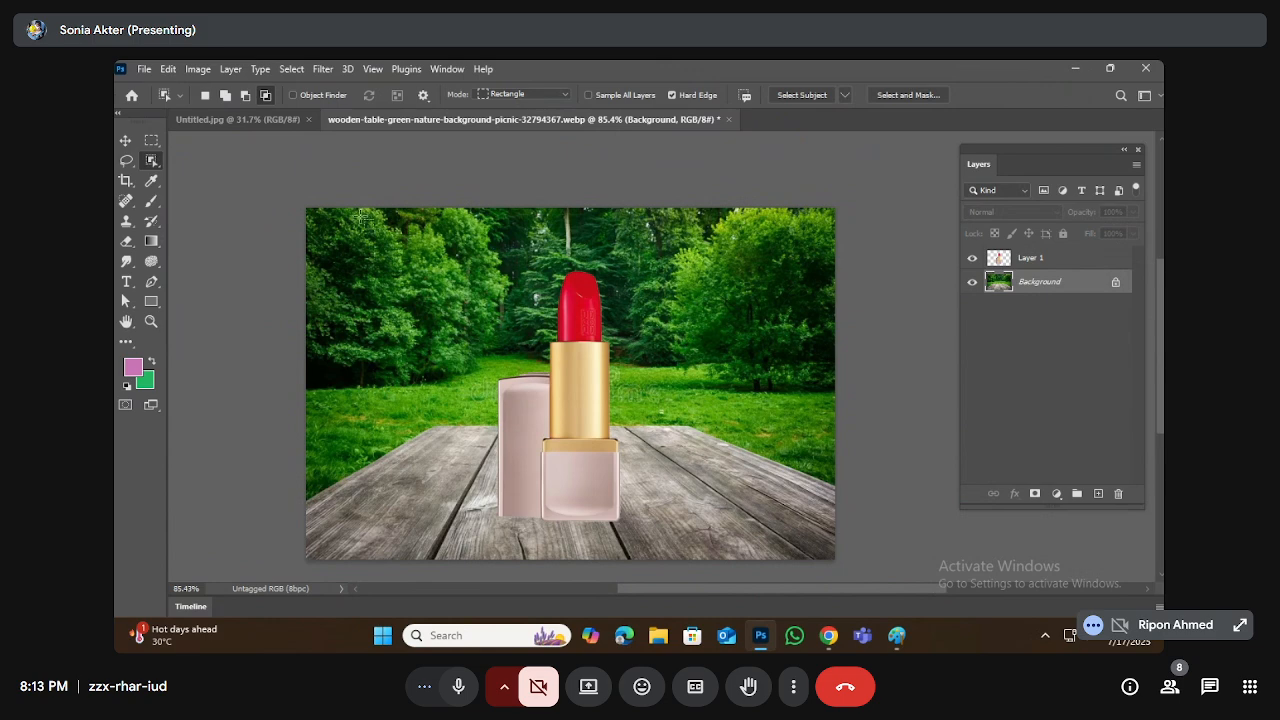
Step: Start a Tilt-Shift blur on the Background layer and move its focus centre down onto the front of the wooden table
{"action": "left_click", "coordinate": [323, 69]}
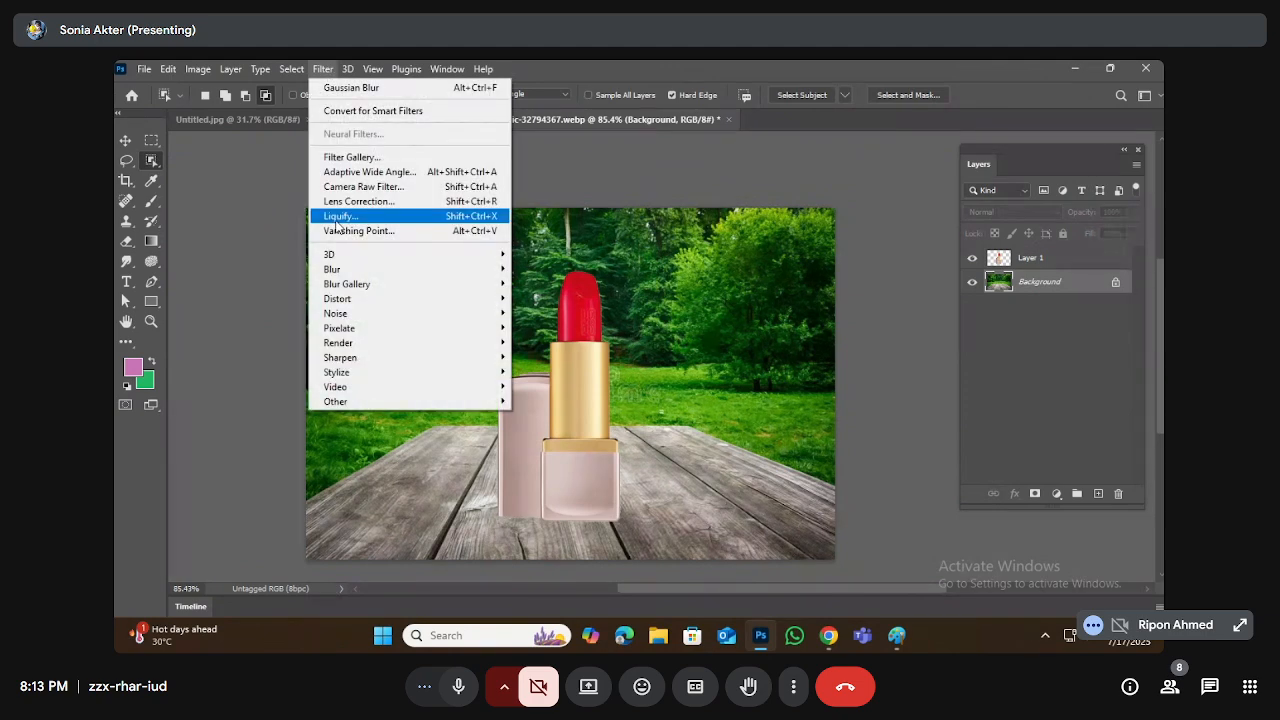
{"action": "mouse_move", "coordinate": [350, 285]}
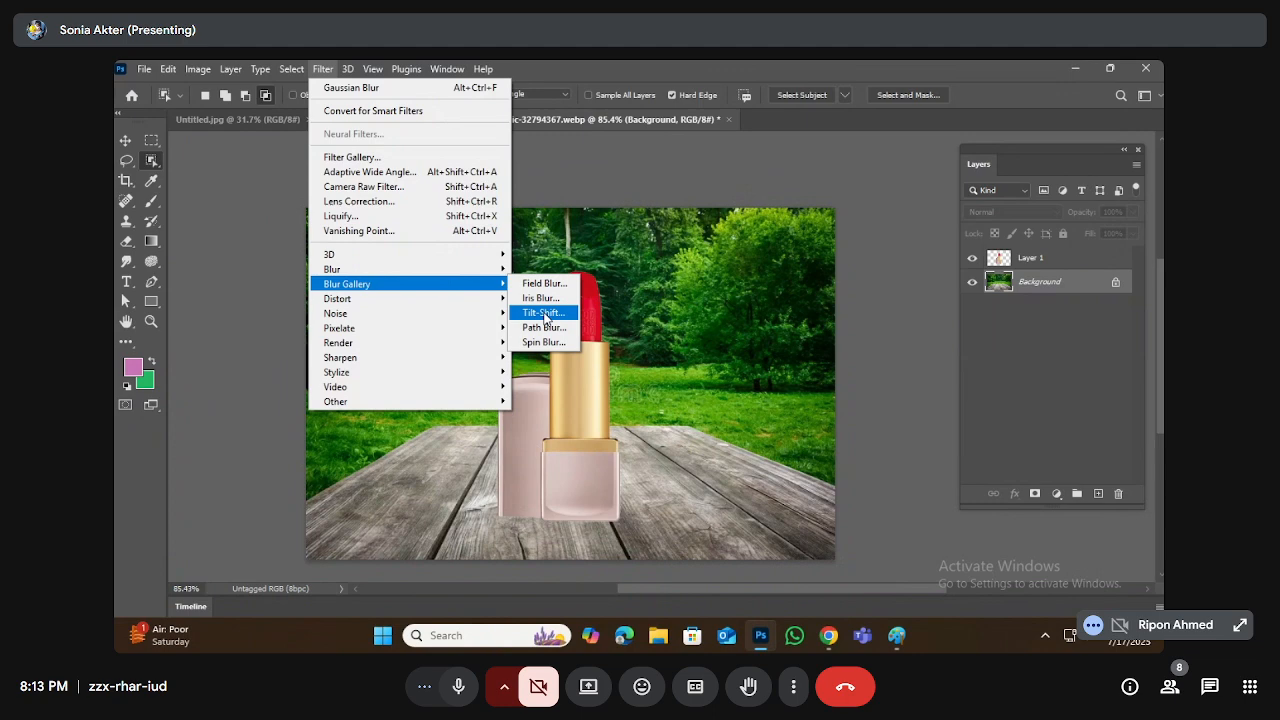
{"action": "left_click", "coordinate": [544, 314]}
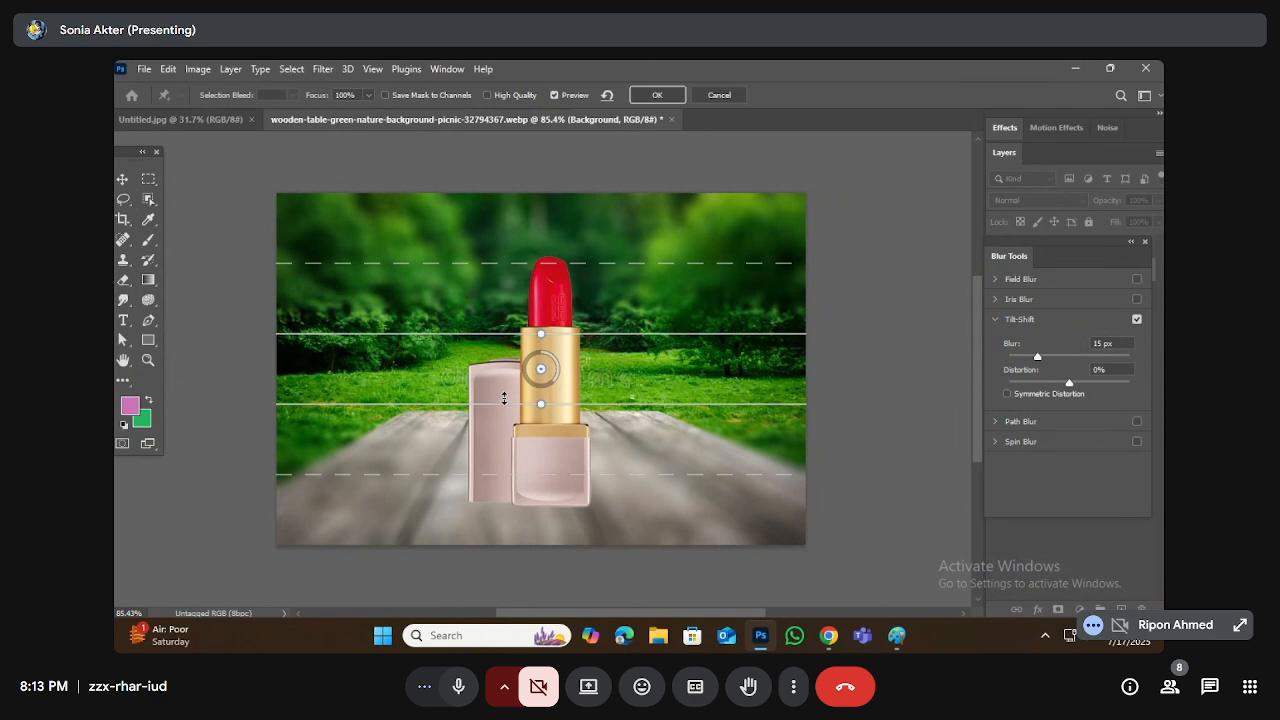
{"action": "scroll", "coordinate": [504, 400], "scroll_direction": "up", "scroll_amount": 3}
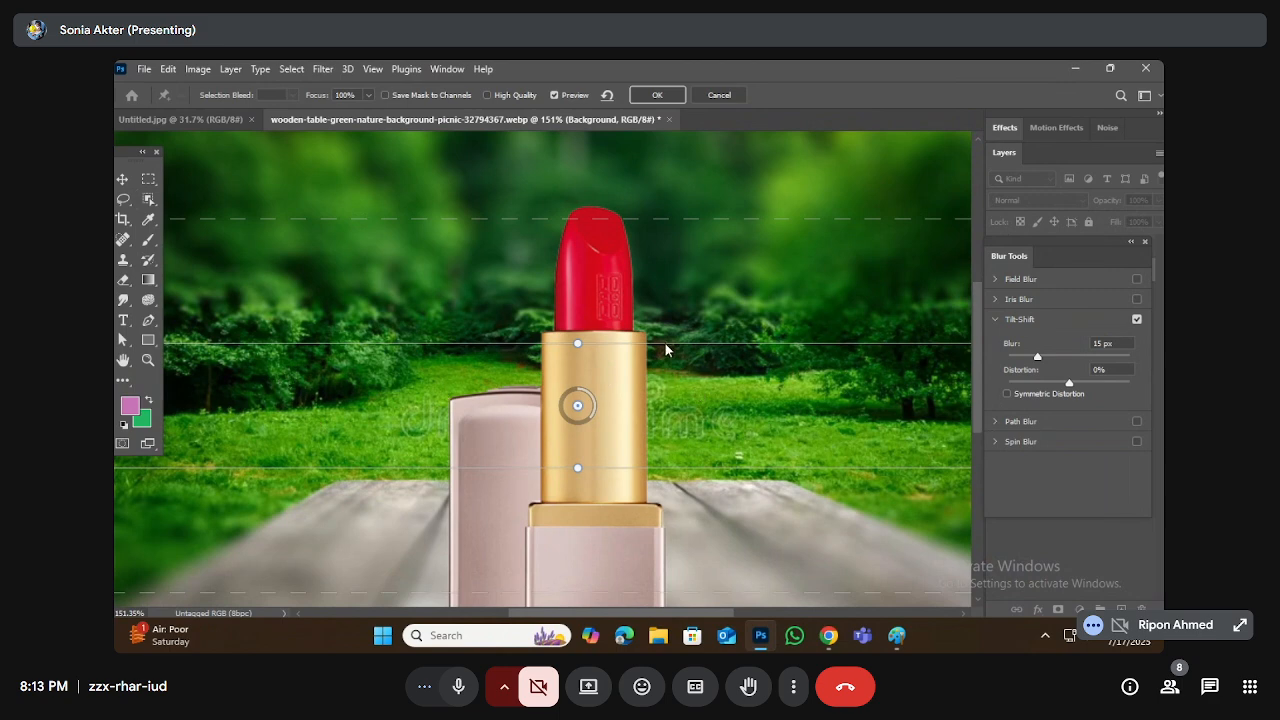
{"action": "scroll", "coordinate": [620, 345], "scroll_direction": "down", "scroll_amount": 3}
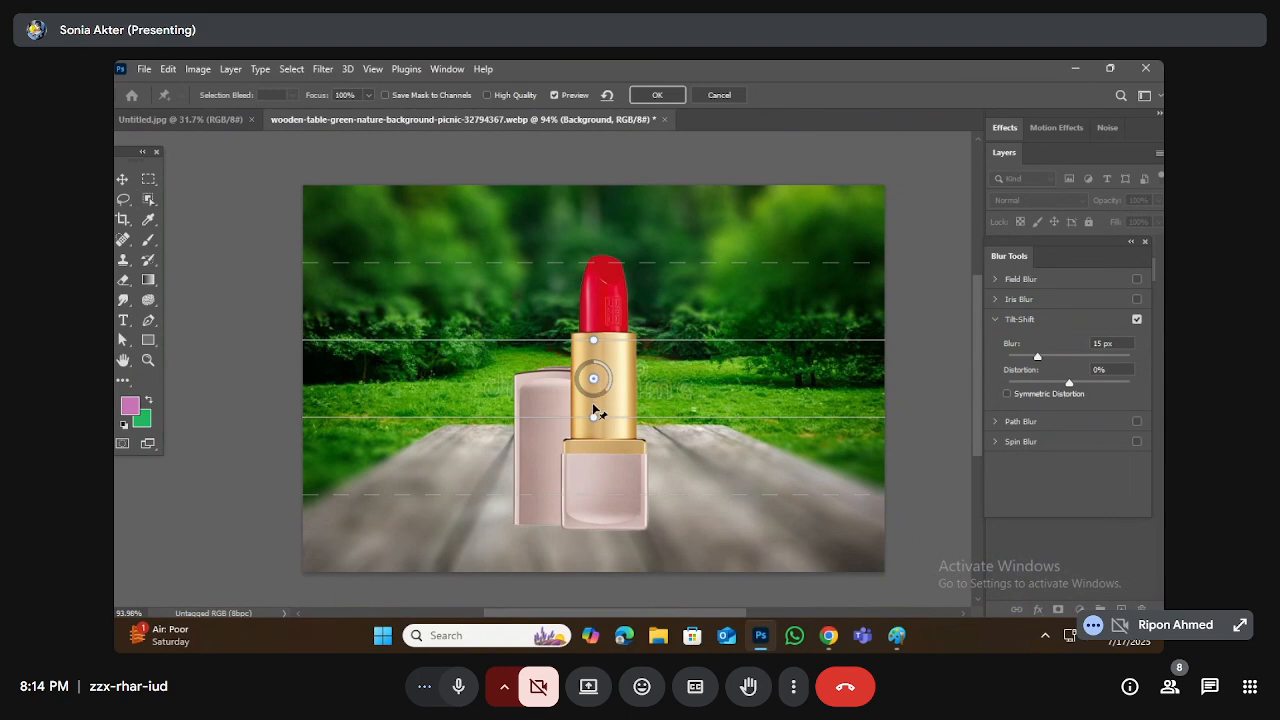
{"action": "left_click_drag", "start_coordinate": [593, 378], "coordinate": [594, 430]}
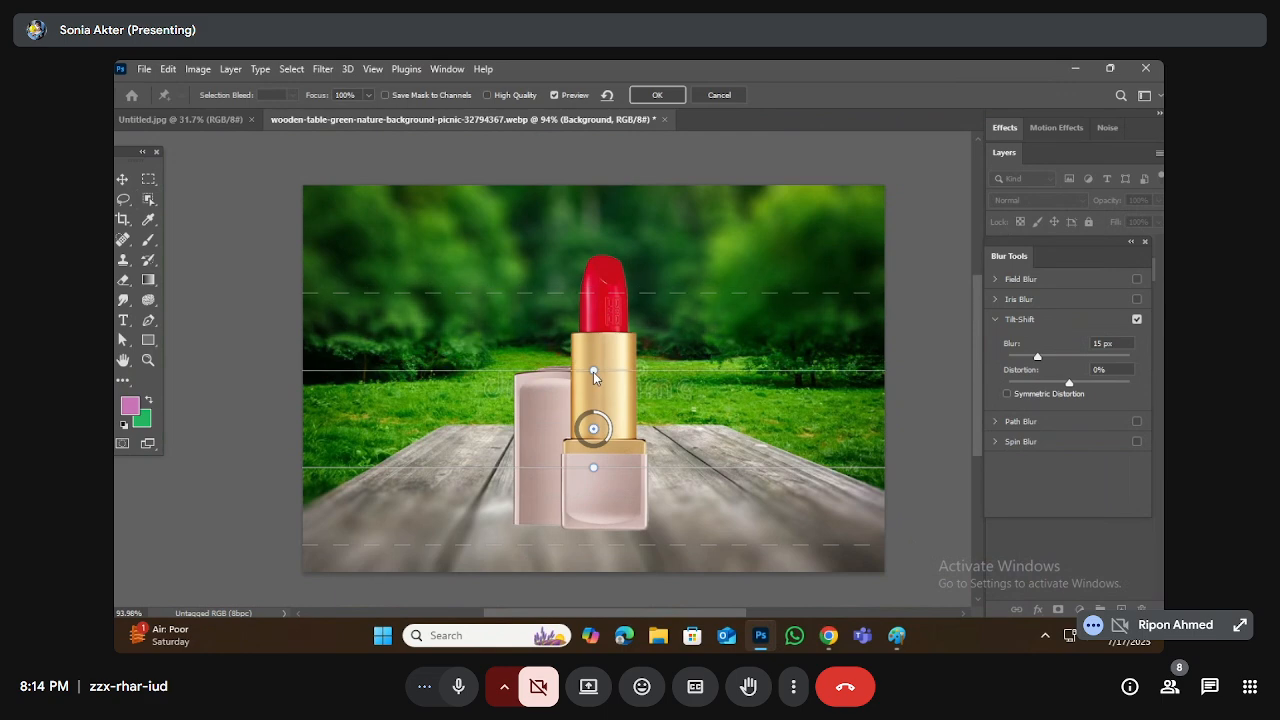
{"action": "left_click_drag", "start_coordinate": [594, 432], "coordinate": [596, 552]}
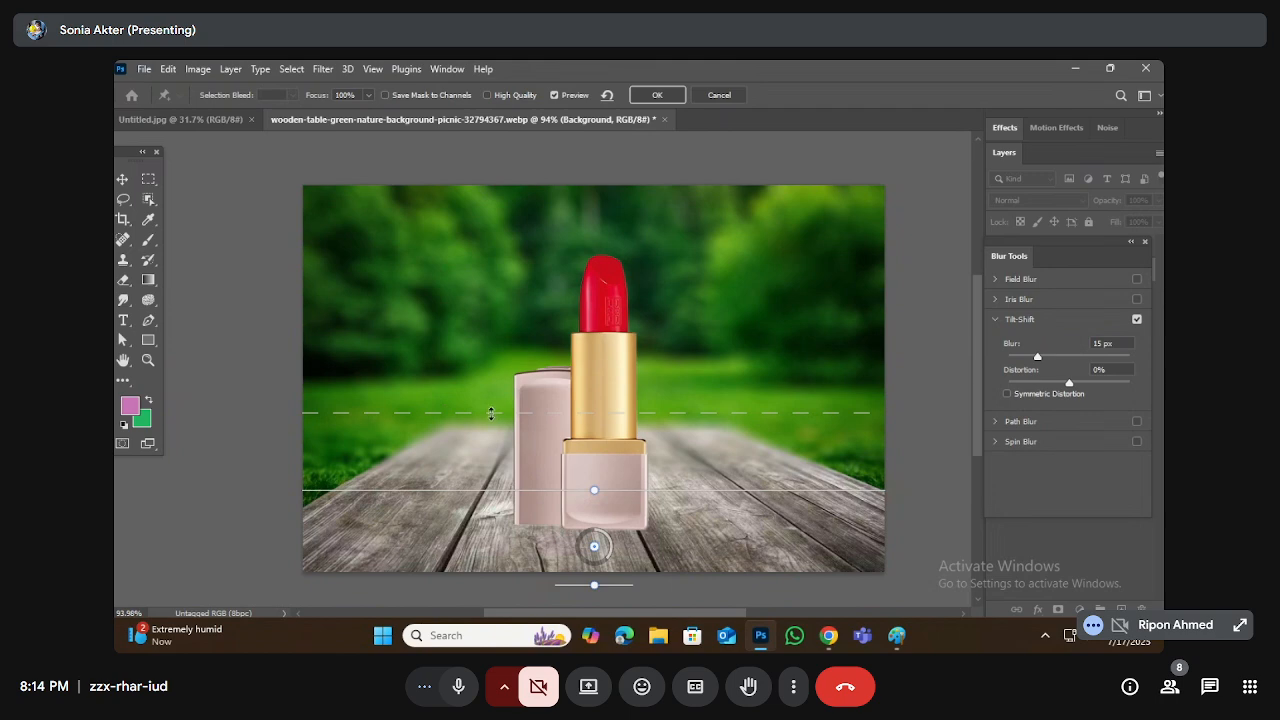
Step: Raise the upper blur transition line above the grass into the trees and shift the focus centre to the table's front edge
{"action": "left_click_drag", "start_coordinate": [493, 413], "coordinate": [485, 463]}
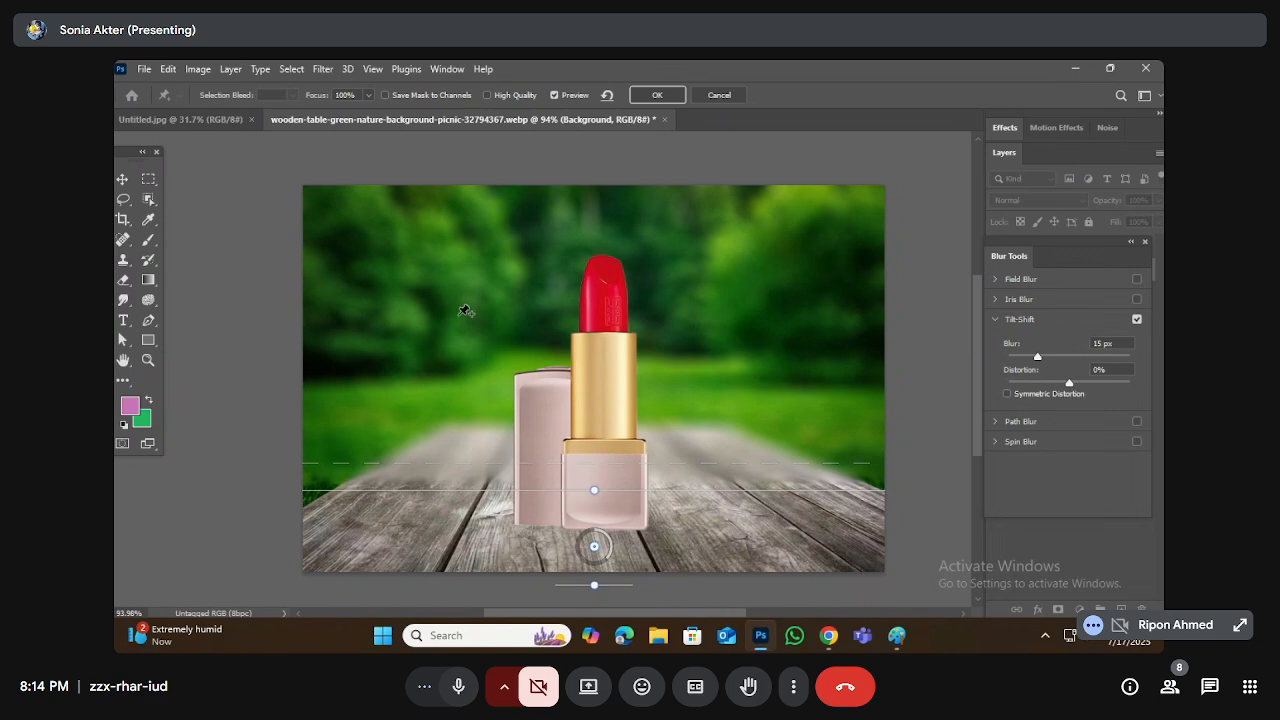
{"action": "left_click_drag", "start_coordinate": [464, 459], "coordinate": [461, 351]}
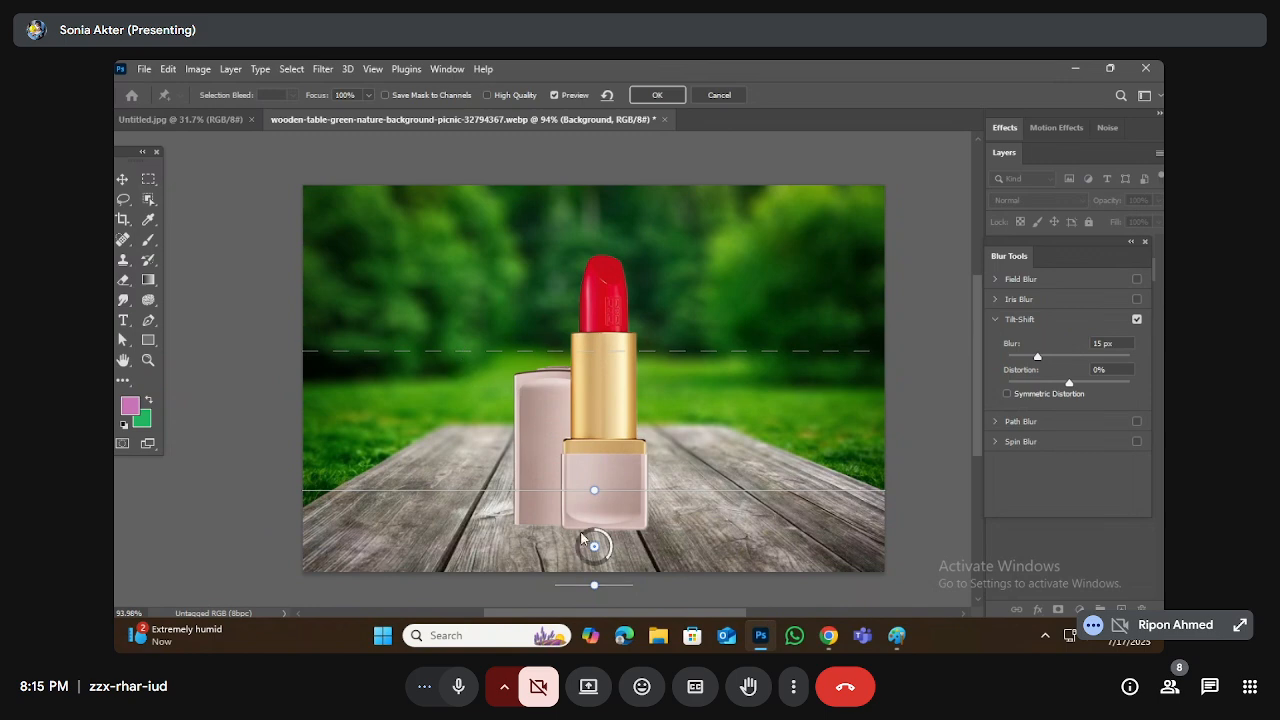
{"action": "left_click_drag", "start_coordinate": [594, 548], "coordinate": [594, 577]}
{"action": "left_click_drag", "start_coordinate": [598, 380], "coordinate": [603, 327]}
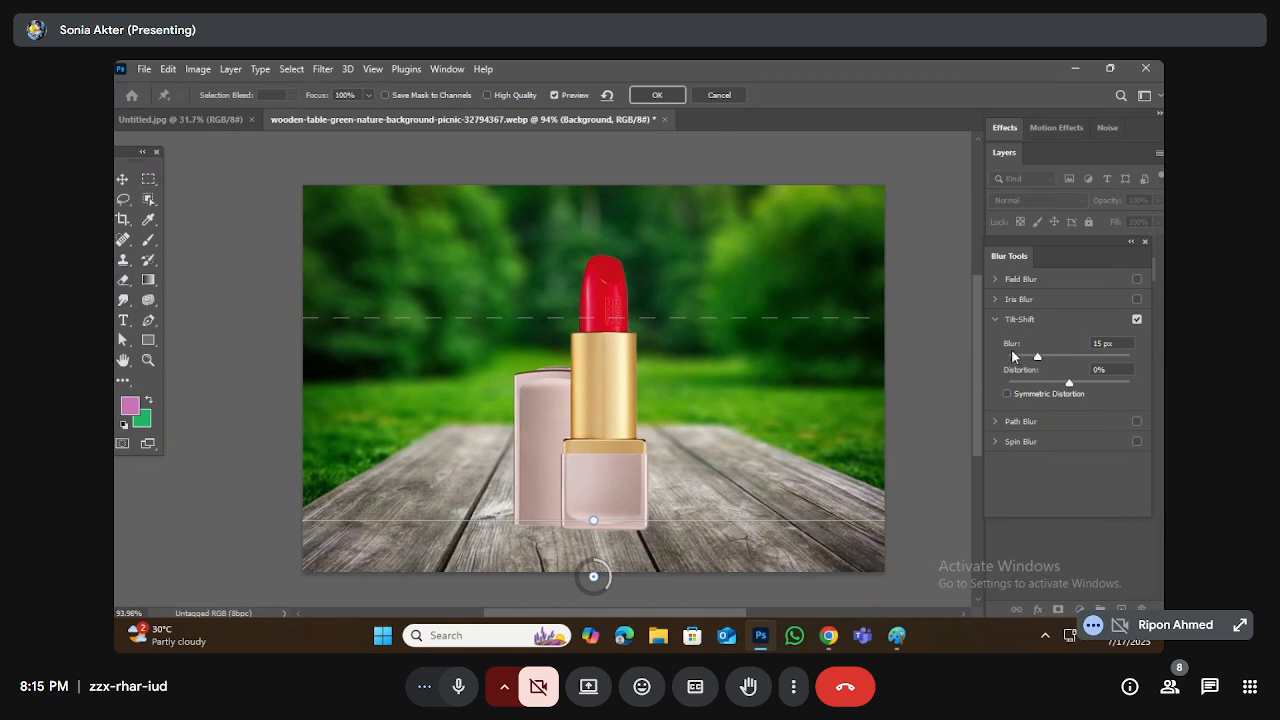
Step: Set the Tilt-Shift blur to 17 px and apply it to the Background layer
{"action": "mouse_move", "coordinate": [1037, 356]}
{"action": "left_mouse_down"}
{"action": "mouse_move", "coordinate": [1068, 362]}
{"action": "mouse_move", "coordinate": [1025, 357]}
{"action": "mouse_move", "coordinate": [1040, 360]}
{"action": "left_mouse_up"}
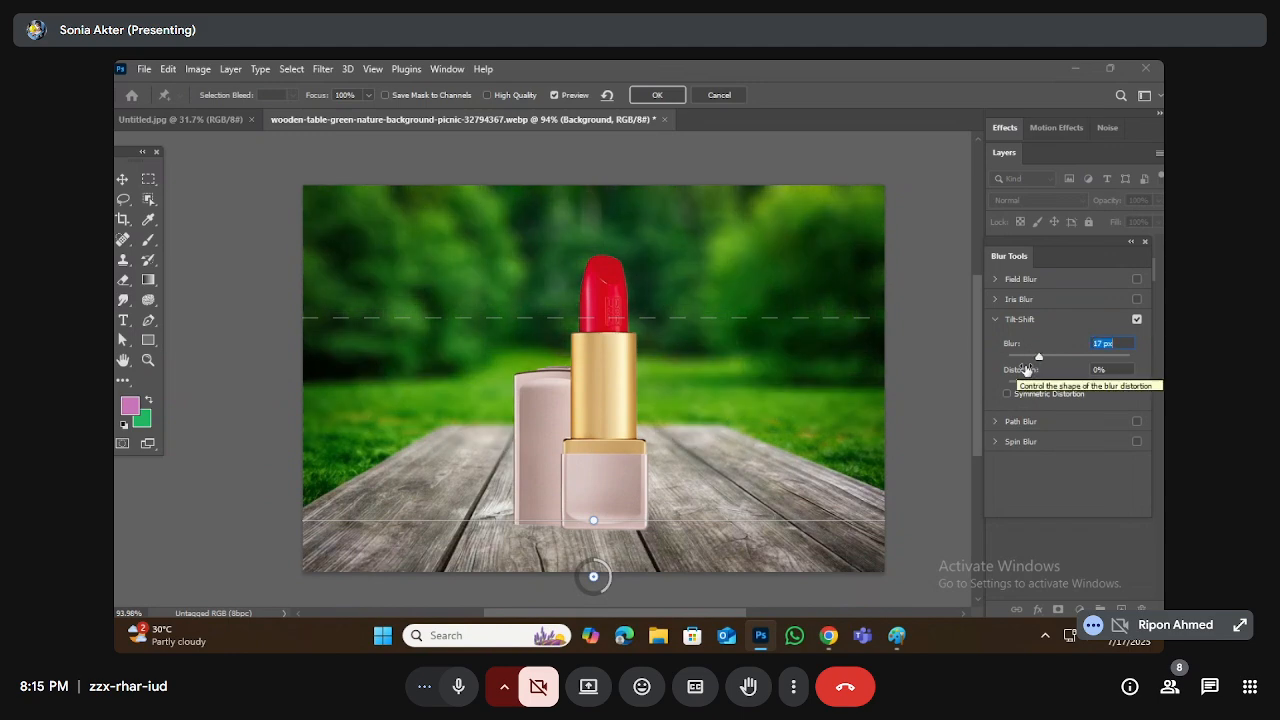
{"action": "left_click", "coordinate": [653, 97]}
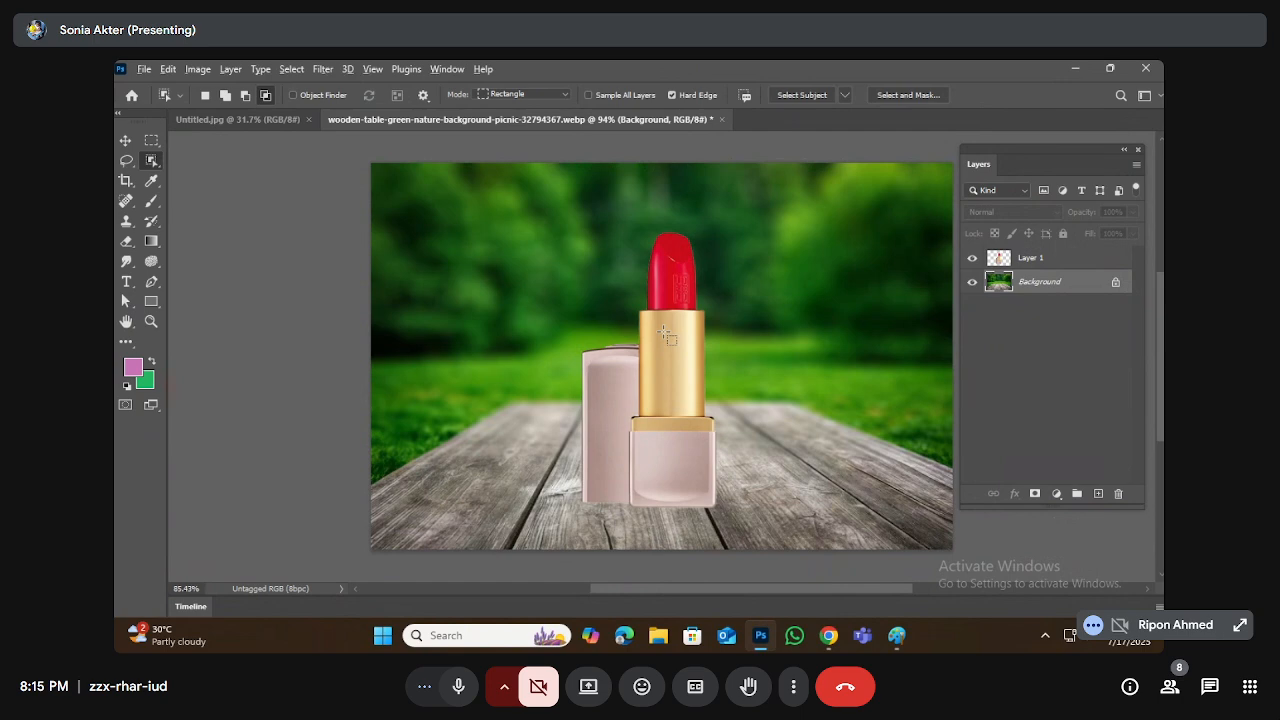
Step: Examine the lipstick's edges and the blurred background close up and at full view, with the Move tool active
{"action": "scroll", "coordinate": [665, 335], "scroll_direction": "up", "scroll_amount": 4}
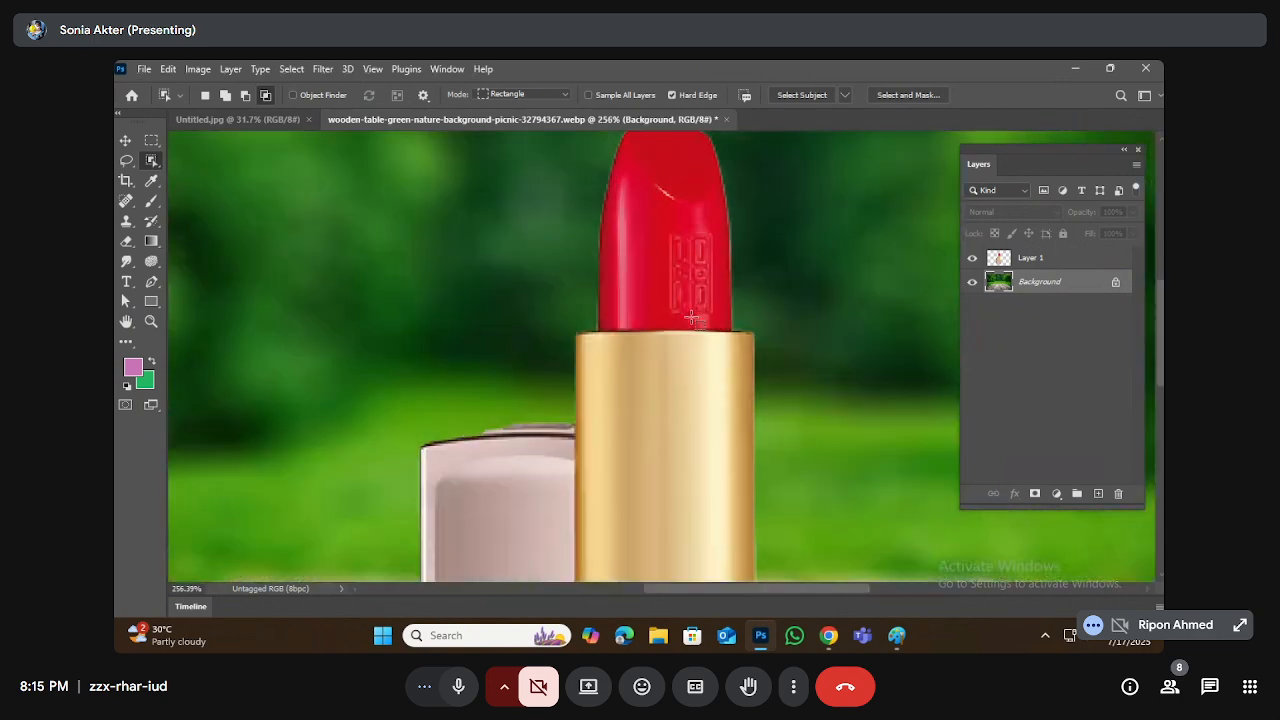
{"action": "scroll", "coordinate": [670, 307], "scroll_direction": "down", "scroll_amount": 1}
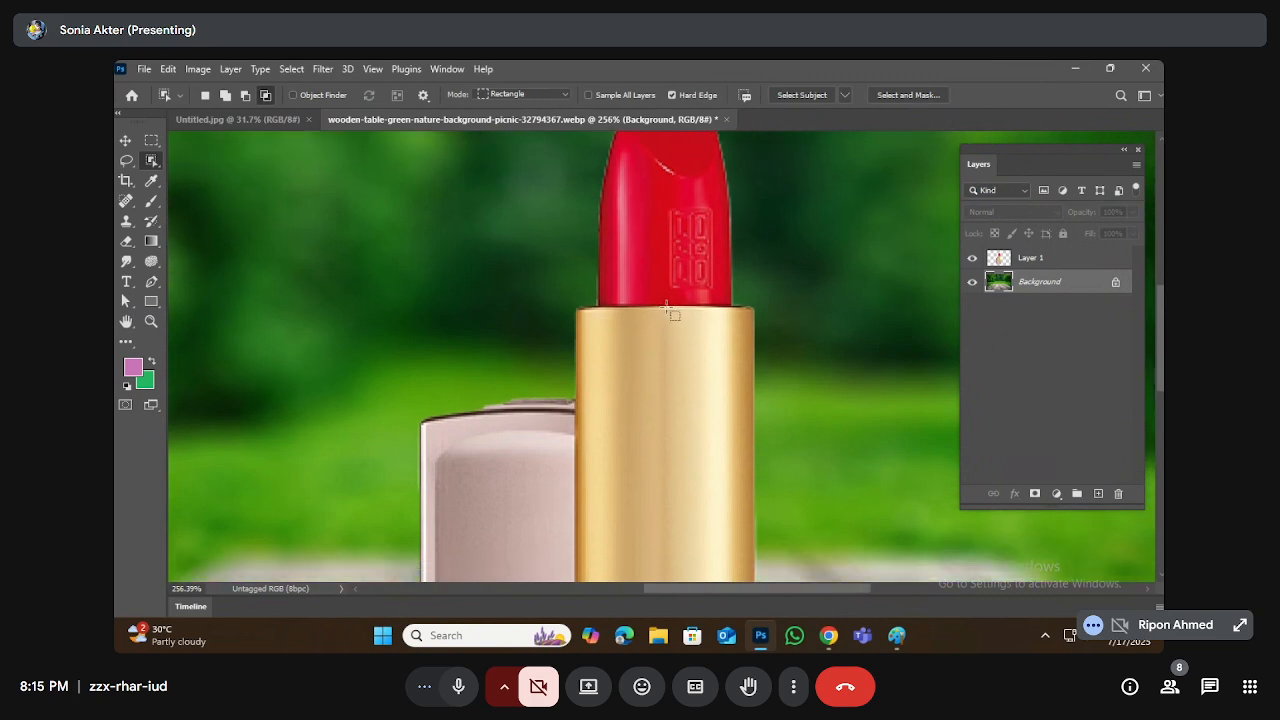
{"action": "scroll", "coordinate": [666, 307], "scroll_direction": "down", "scroll_amount": 4}
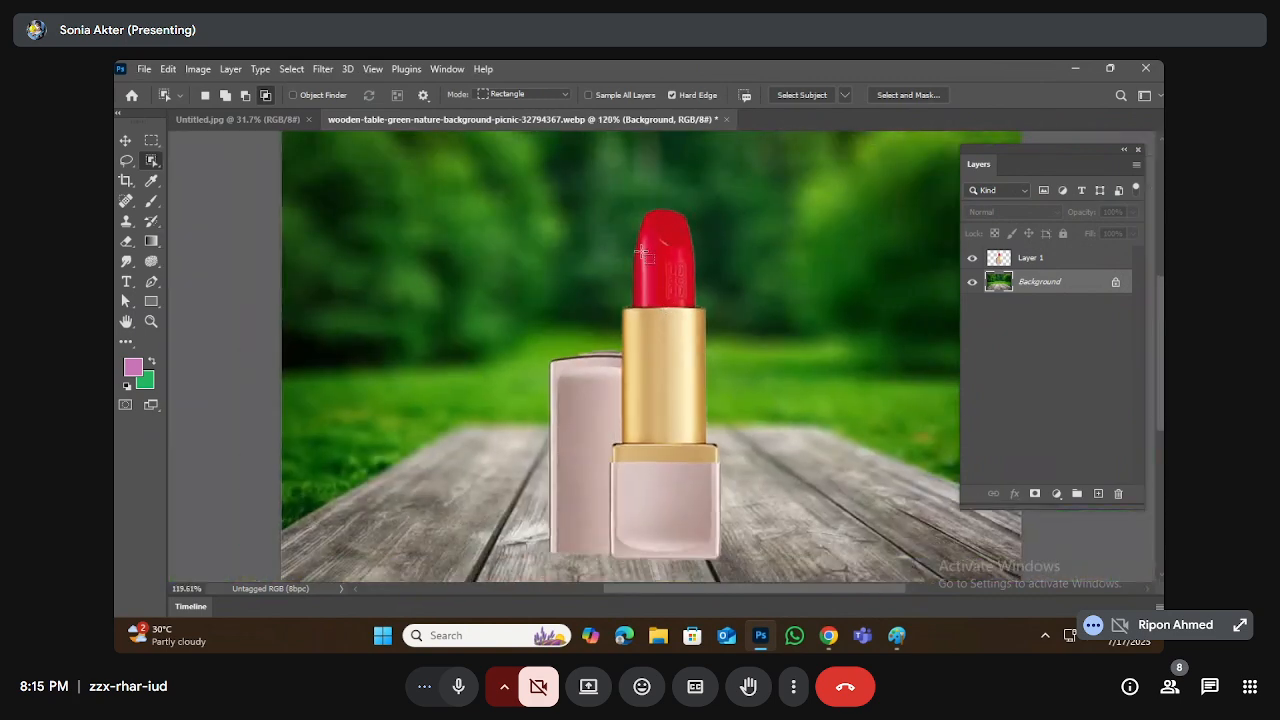
{"action": "left_click", "coordinate": [128, 142]}
{"action": "scroll", "coordinate": [688, 263], "scroll_direction": "up", "scroll_amount": 2}
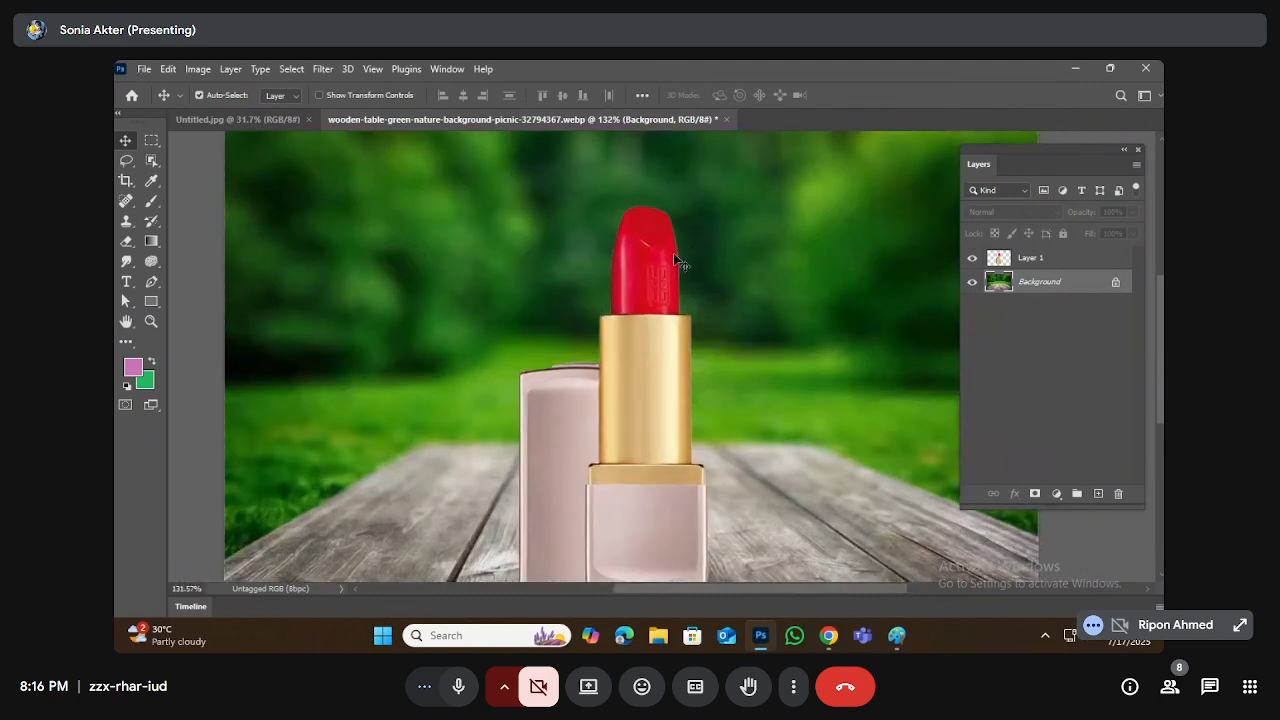
{"action": "scroll", "coordinate": [651, 370], "scroll_direction": "down", "scroll_amount": 2}
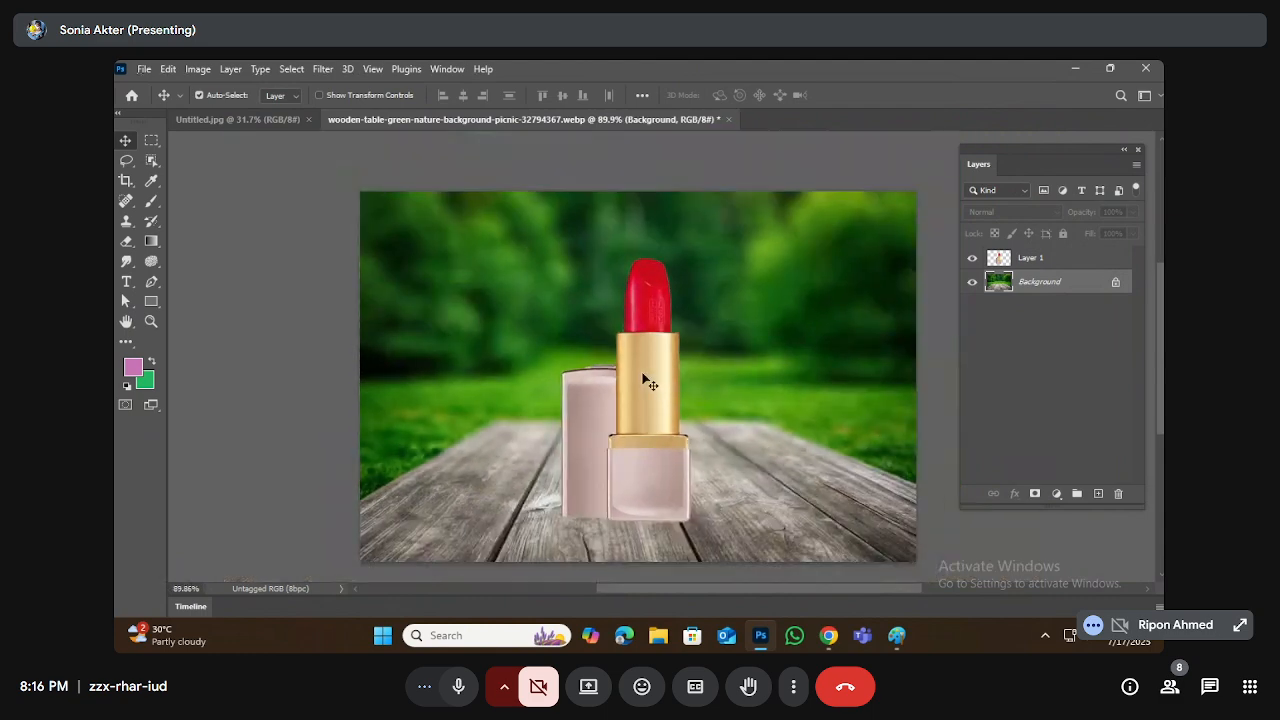
{"action": "scroll", "coordinate": [640, 392], "scroll_direction": "up", "scroll_amount": 2}
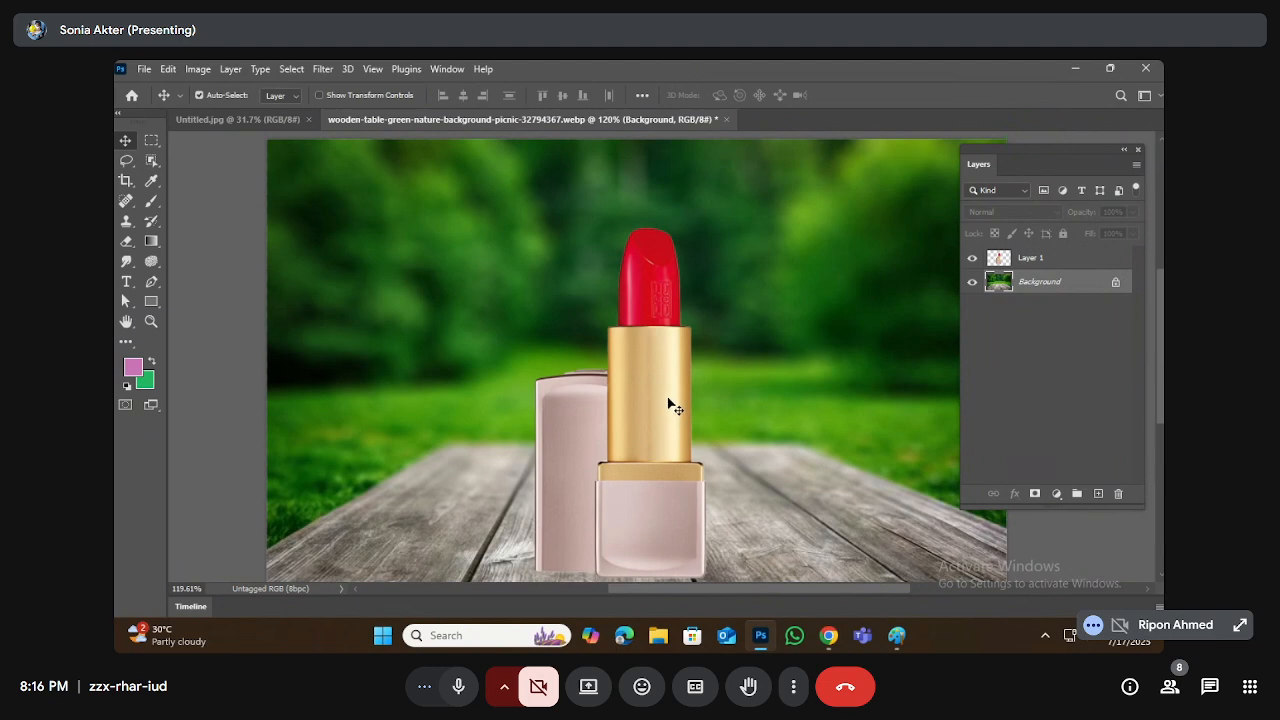
Step: Switch to Chrome and search Google Images for "hair girl" in a new tab
{"action": "mouse_move", "coordinate": [828, 637]}
{"action": "left_click", "coordinate": [784, 578]}
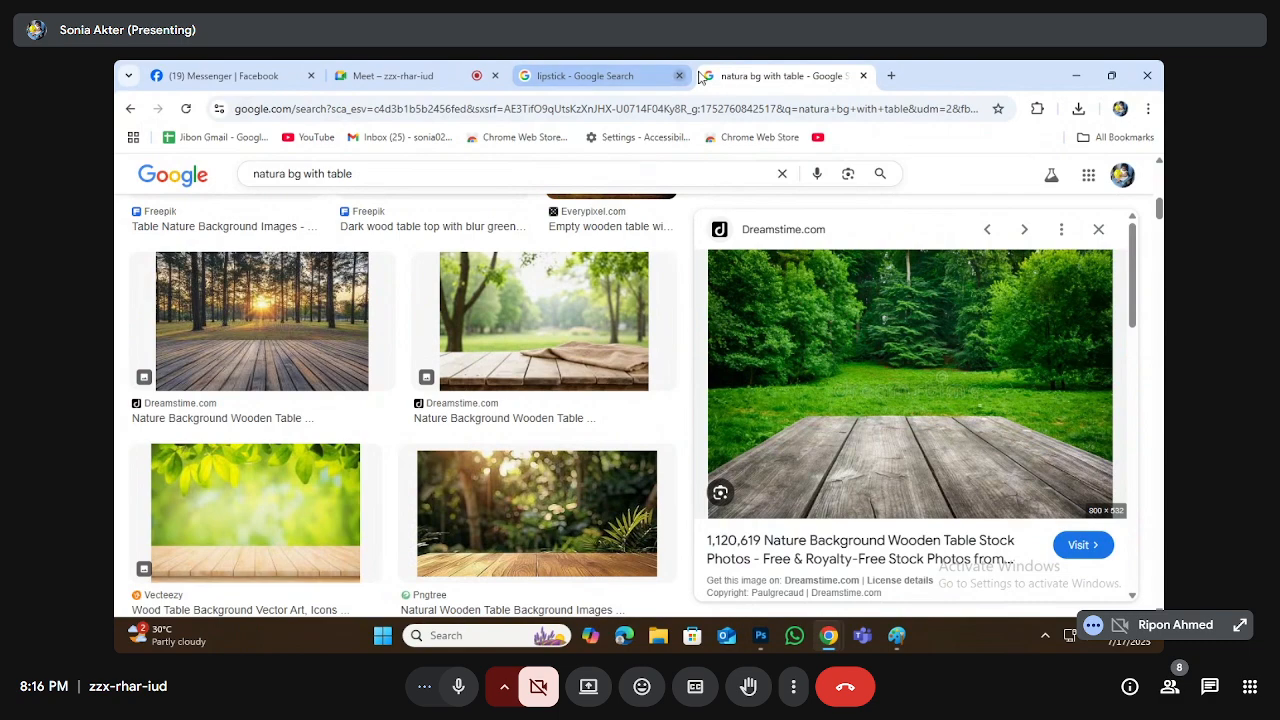
{"action": "left_click", "coordinate": [891, 76]}
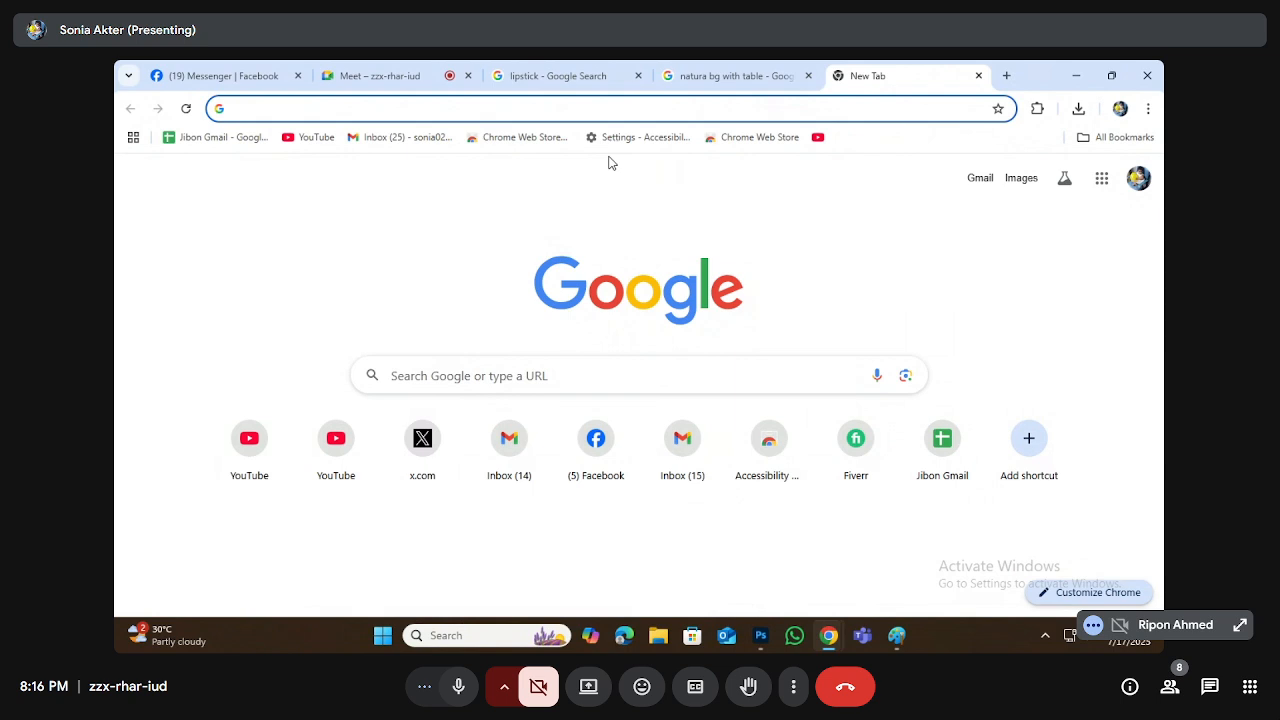
{"action": "type", "text": "hair girl"}
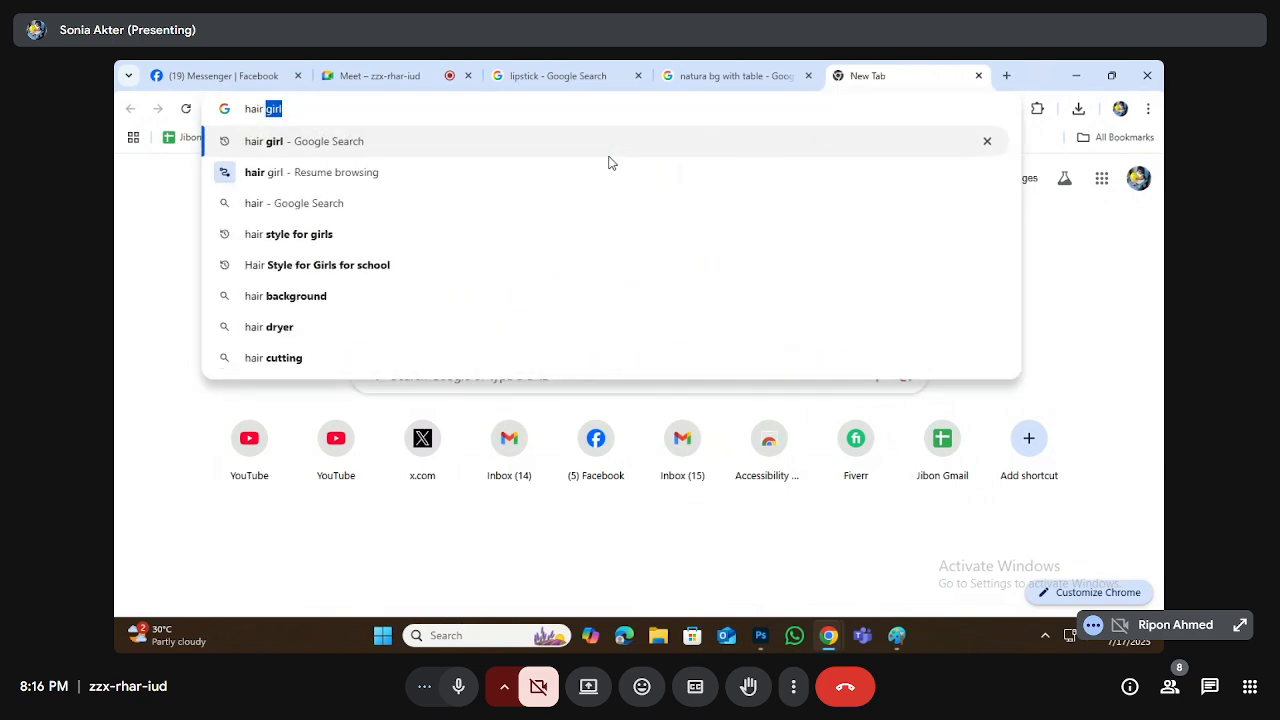
{"action": "key", "text": "Return"}
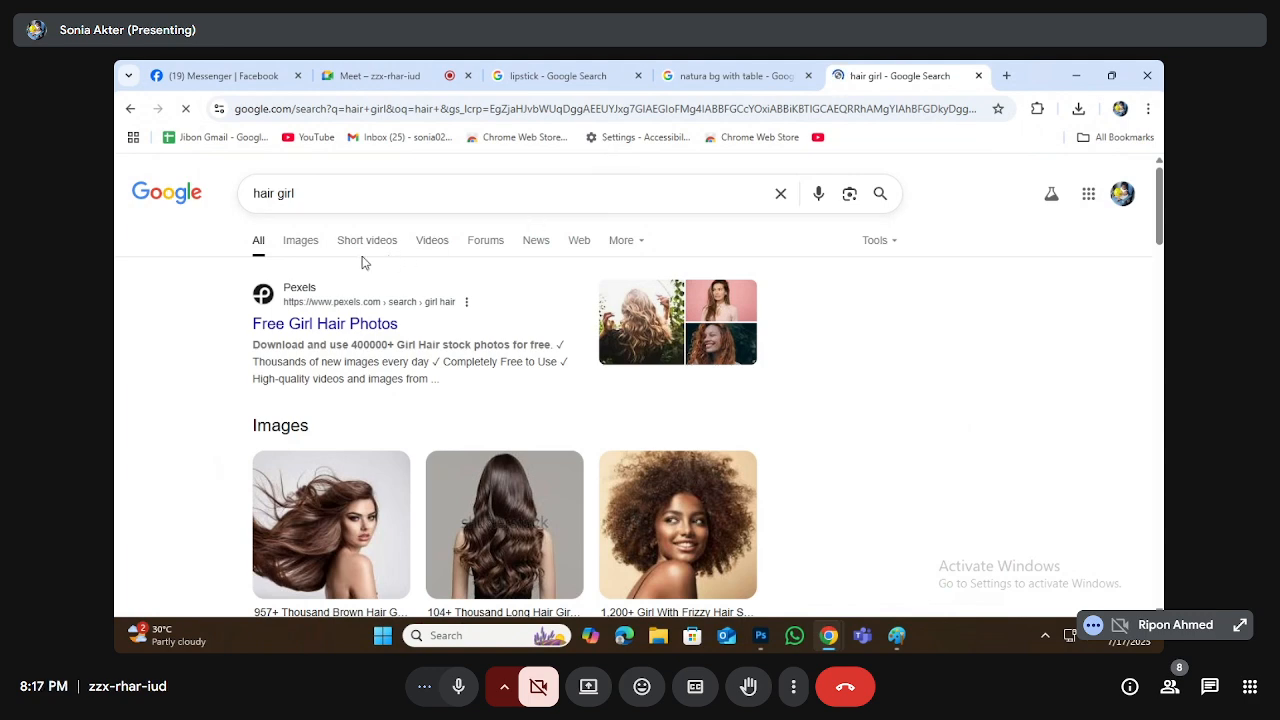
{"action": "left_click", "coordinate": [295, 245]}
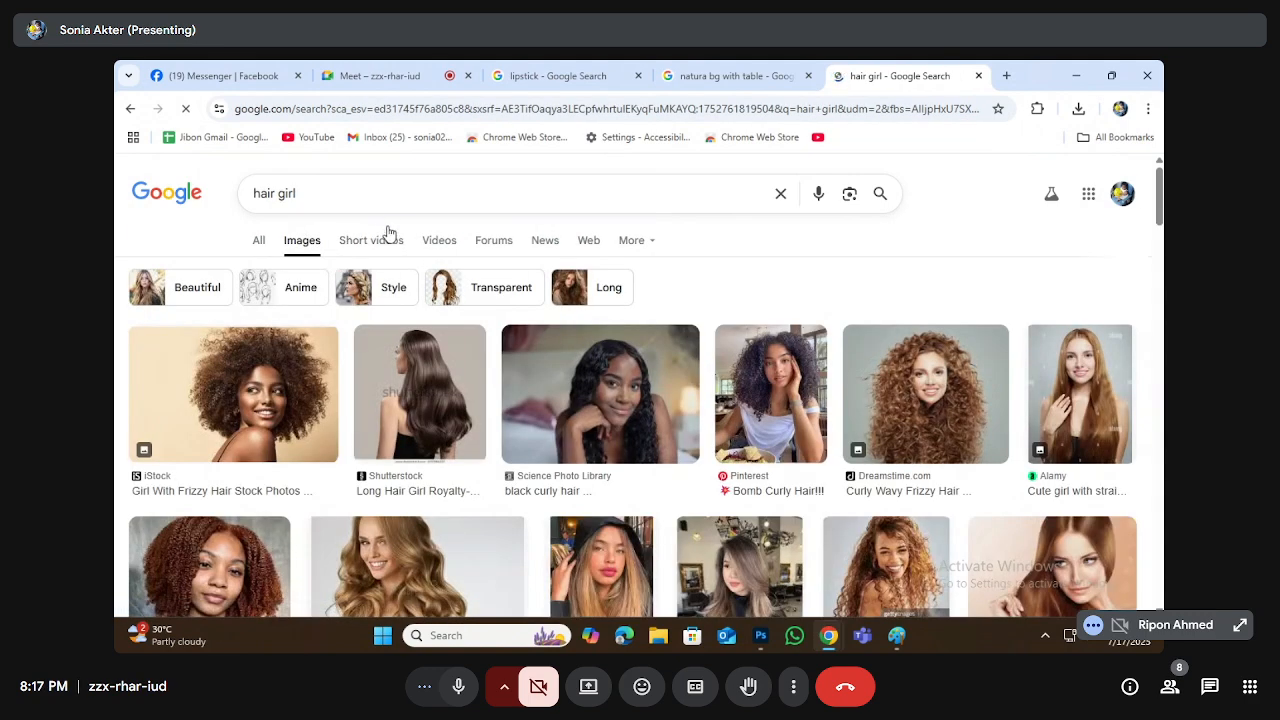
Step: Look through the "hair girl" image results for a portrait with clearly visible long hair on a plain background
{"action": "scroll", "coordinate": [450, 300], "scroll_direction": "down", "scroll_amount": 3}
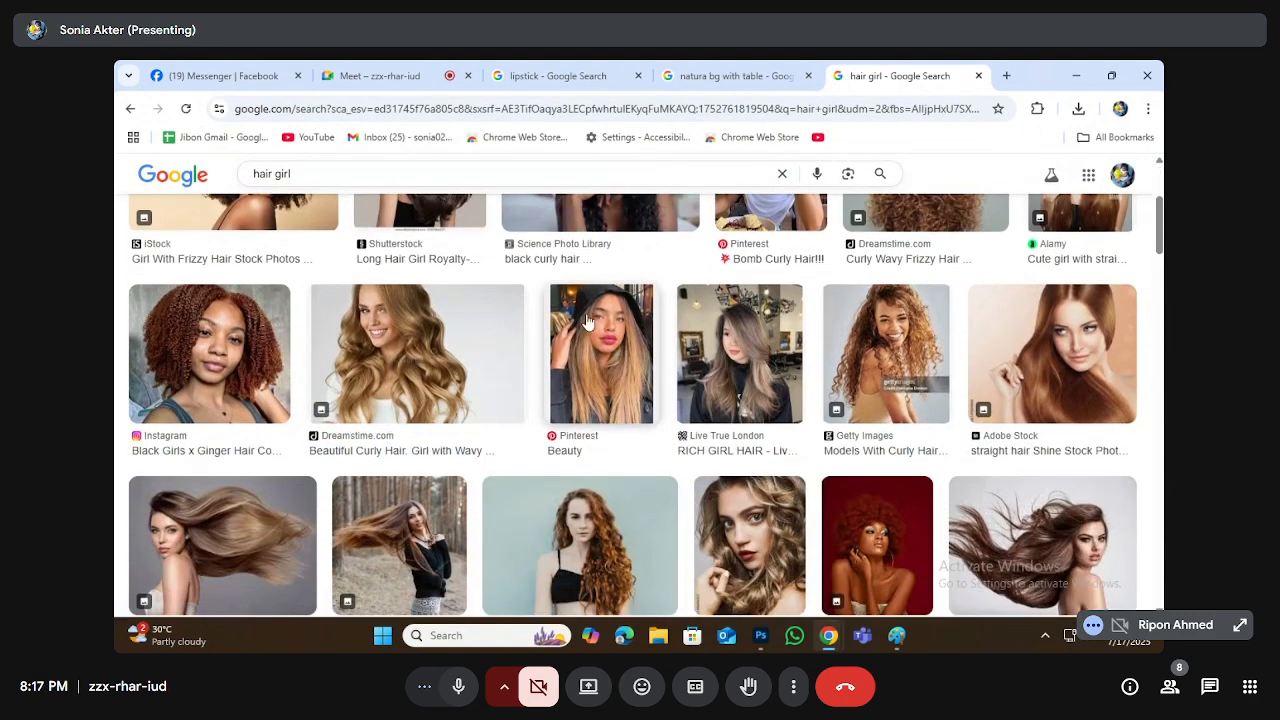
{"action": "scroll", "coordinate": [558, 330], "scroll_direction": "down", "scroll_amount": 2}
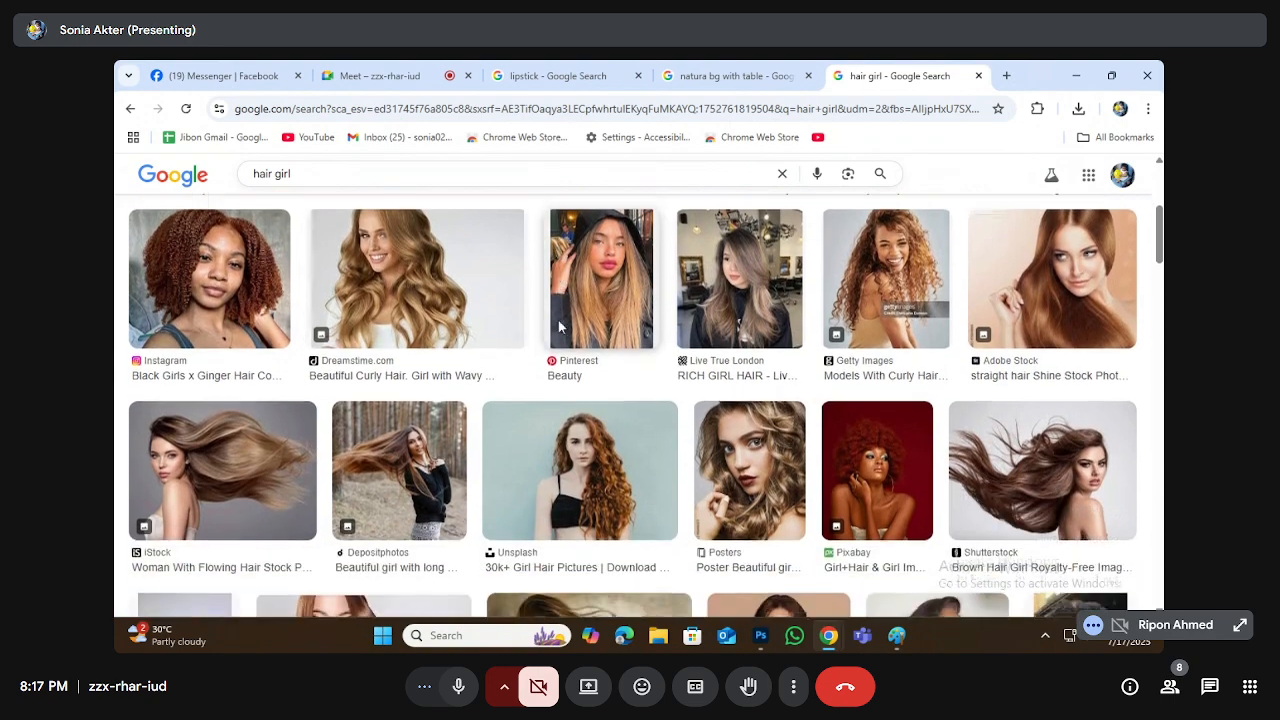
{"action": "scroll", "coordinate": [558, 331], "scroll_direction": "down", "scroll_amount": 4}
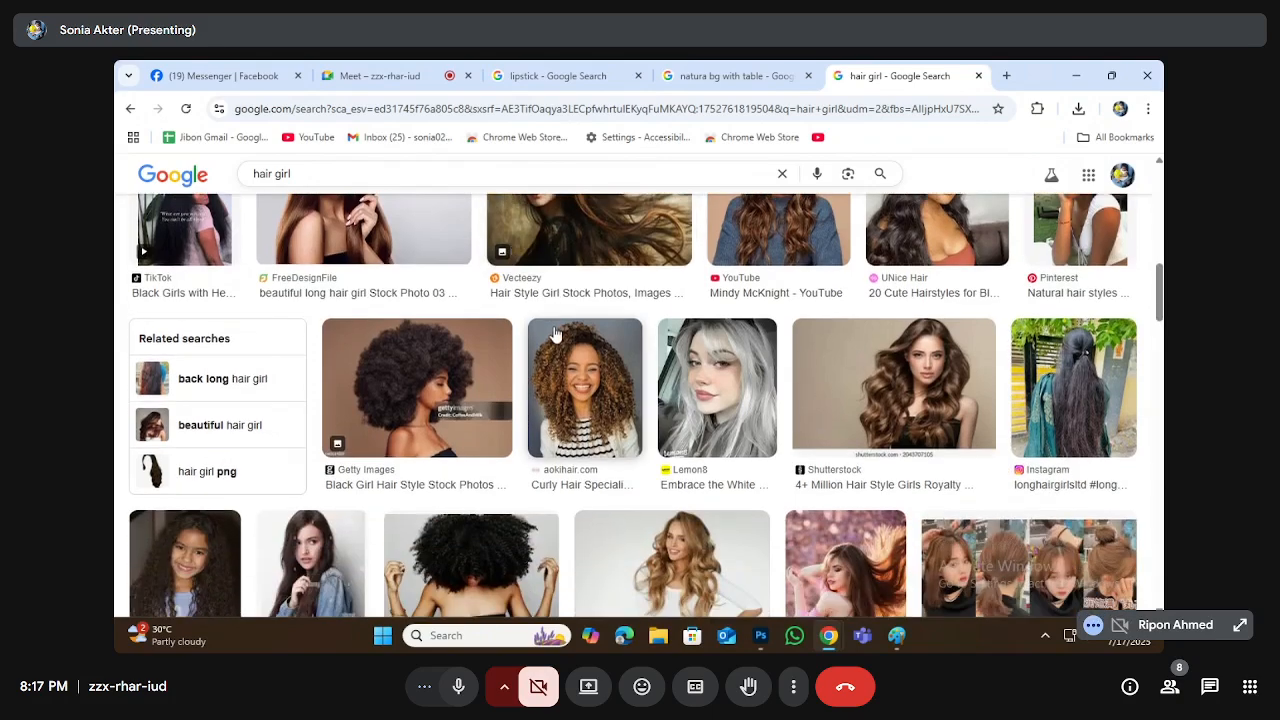
{"action": "scroll", "coordinate": [521, 343], "scroll_direction": "down", "scroll_amount": 3}
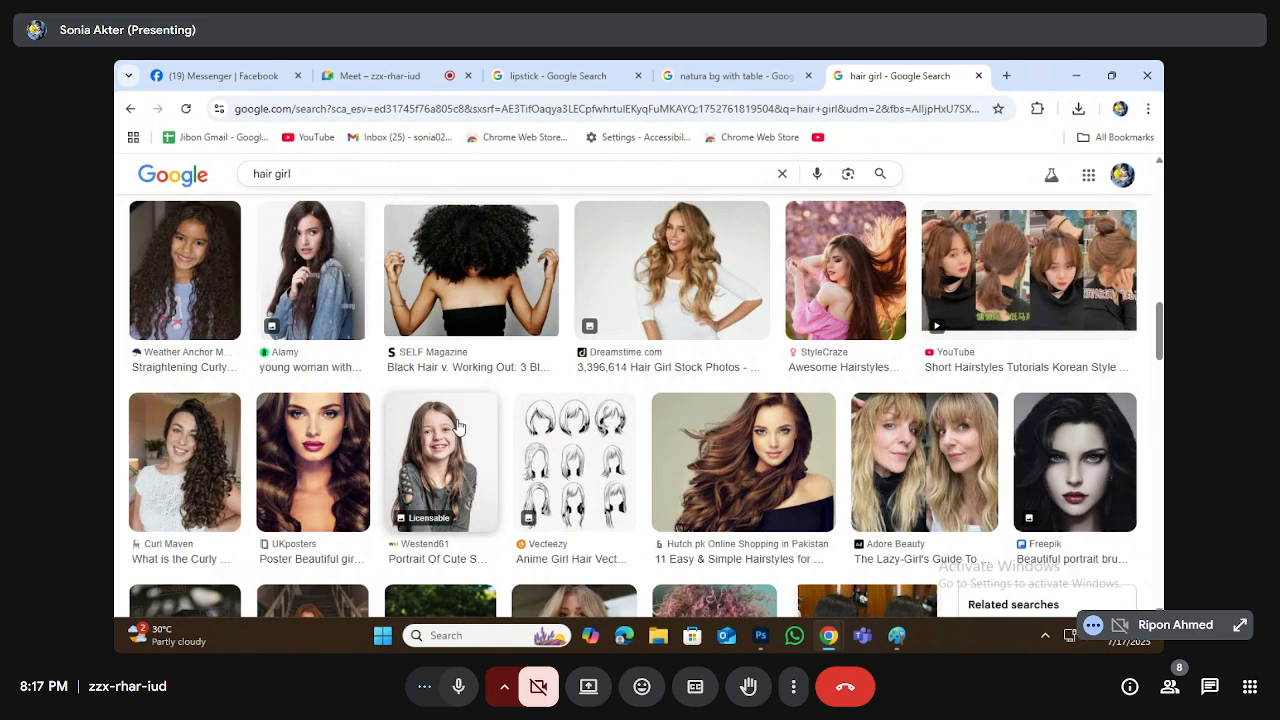
{"action": "scroll", "coordinate": [458, 427], "scroll_direction": "down", "scroll_amount": 4}
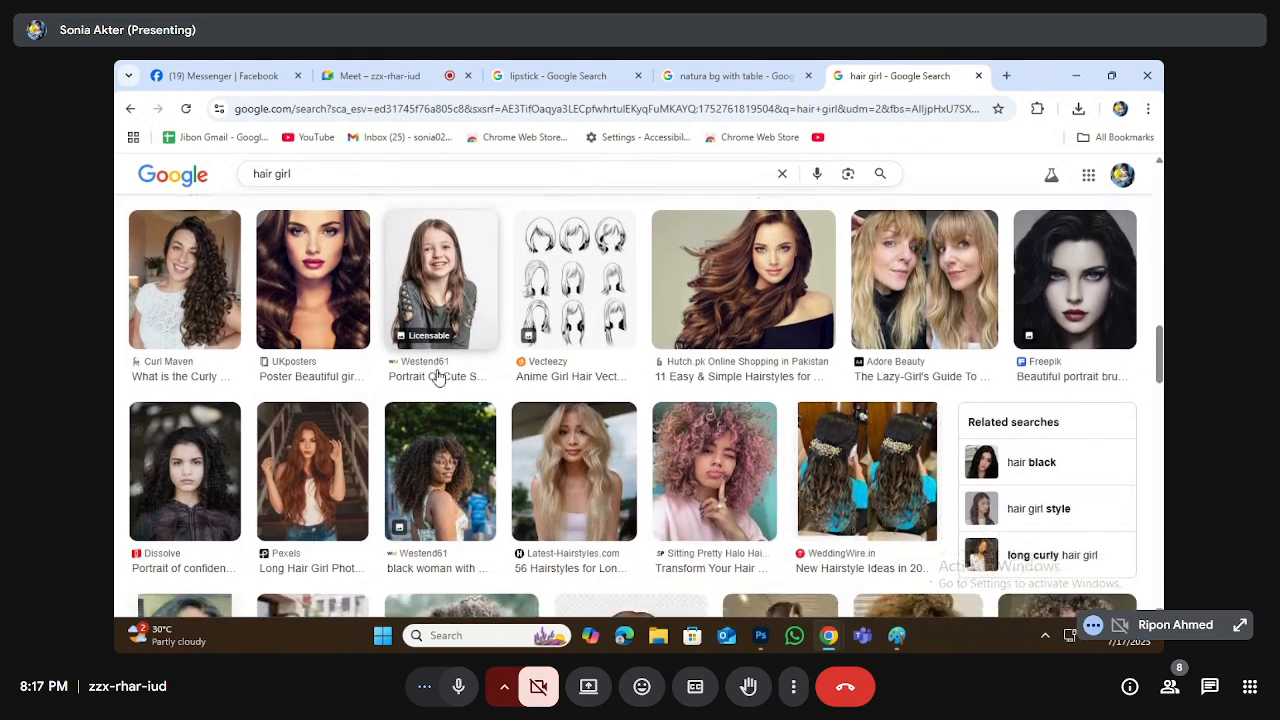
{"action": "scroll", "coordinate": [438, 374], "scroll_direction": "down", "scroll_amount": 3}
{"action": "scroll", "coordinate": [420, 350], "scroll_direction": "down", "scroll_amount": 2}
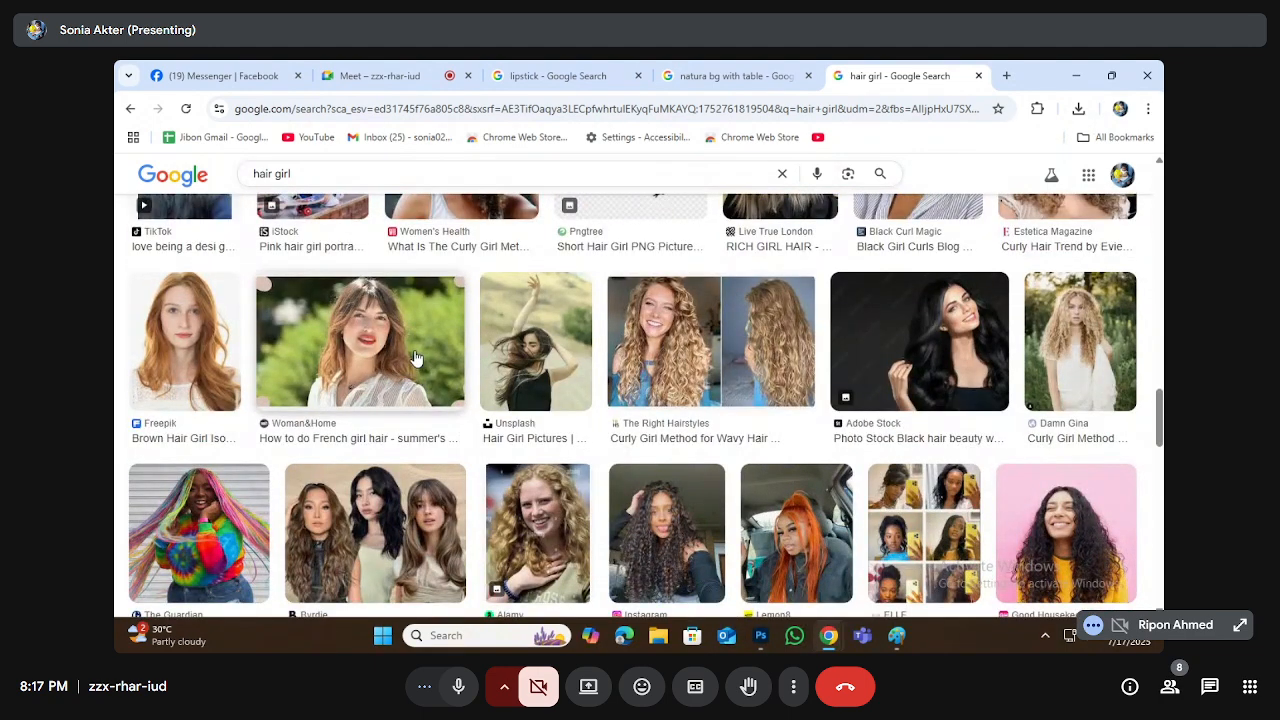
{"action": "scroll", "coordinate": [417, 360], "scroll_direction": "down", "scroll_amount": 2}
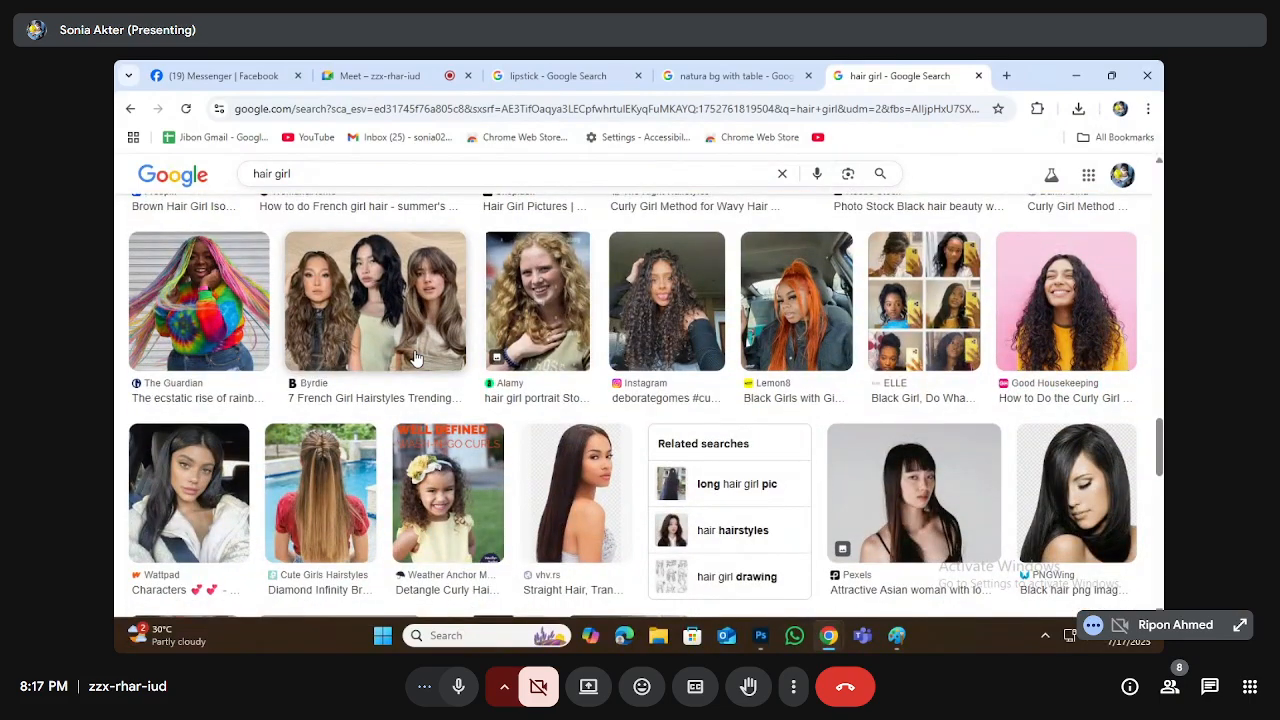
{"action": "scroll", "coordinate": [417, 358], "scroll_direction": "down", "scroll_amount": 1}
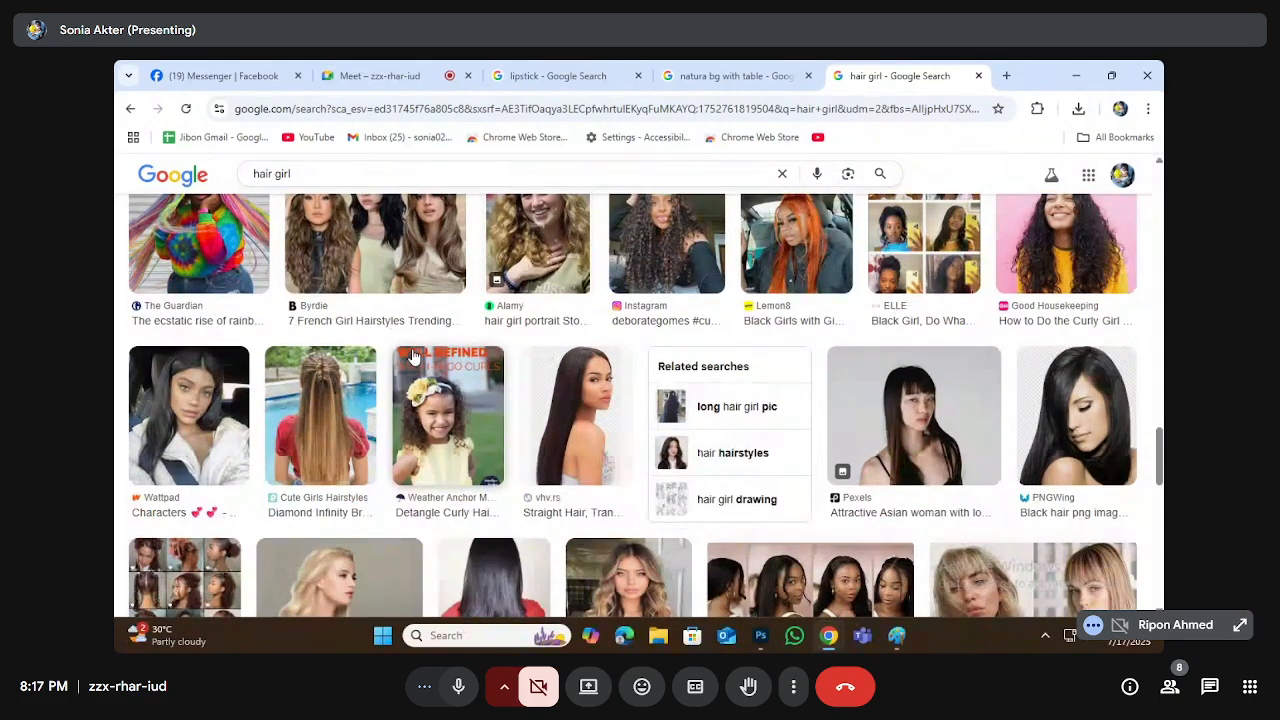
{"action": "scroll", "coordinate": [412, 357], "scroll_direction": "down", "scroll_amount": 2}
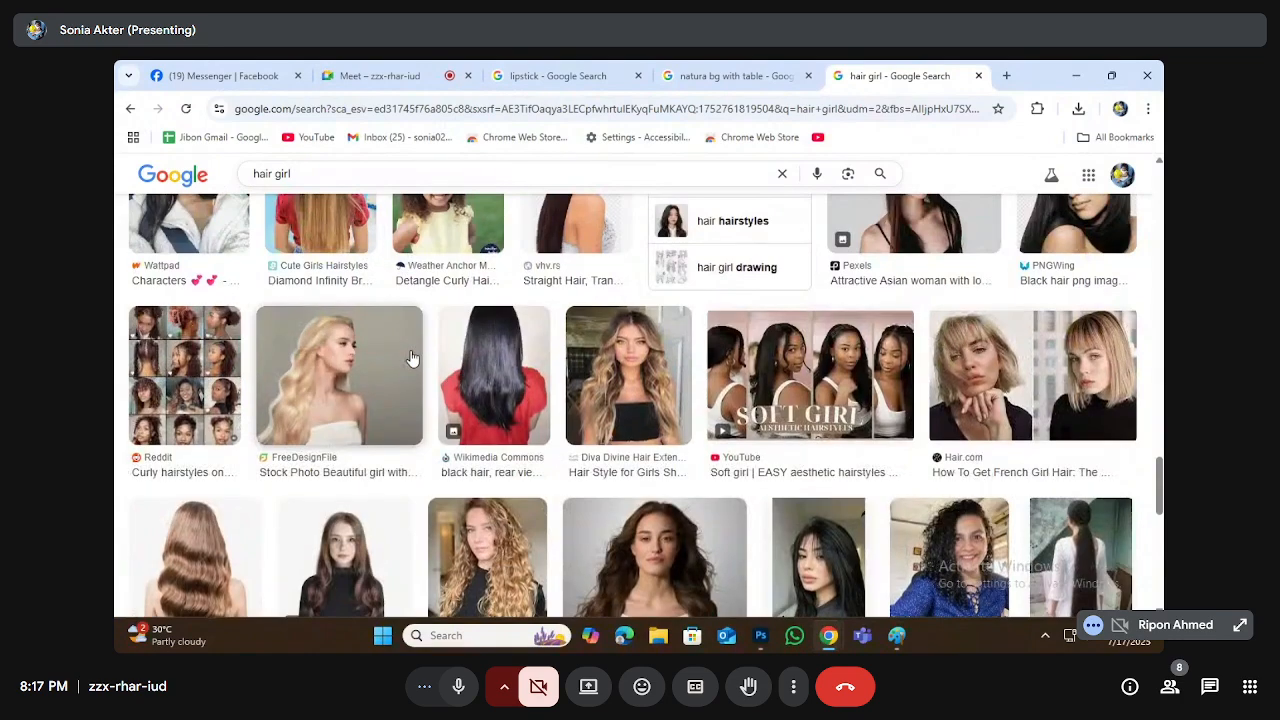
{"action": "scroll", "coordinate": [412, 357], "scroll_direction": "down", "scroll_amount": 2}
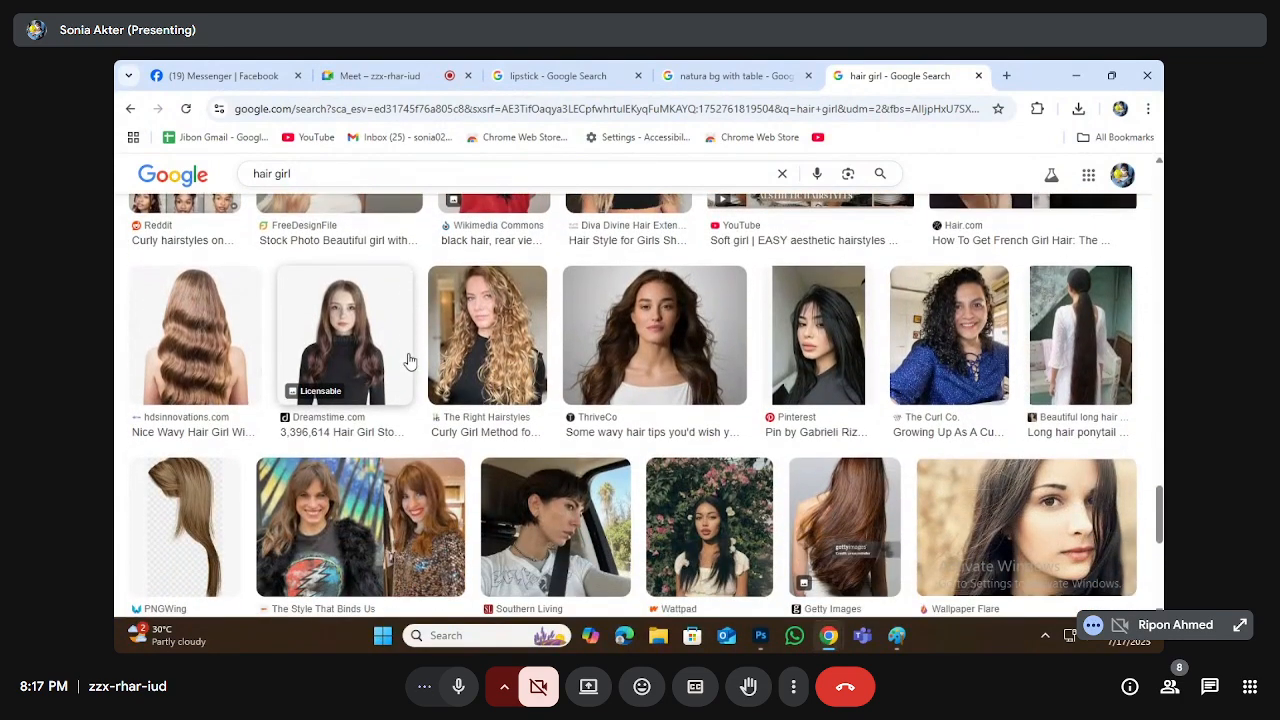
{"action": "scroll", "coordinate": [408, 360], "scroll_direction": "down", "scroll_amount": 5}
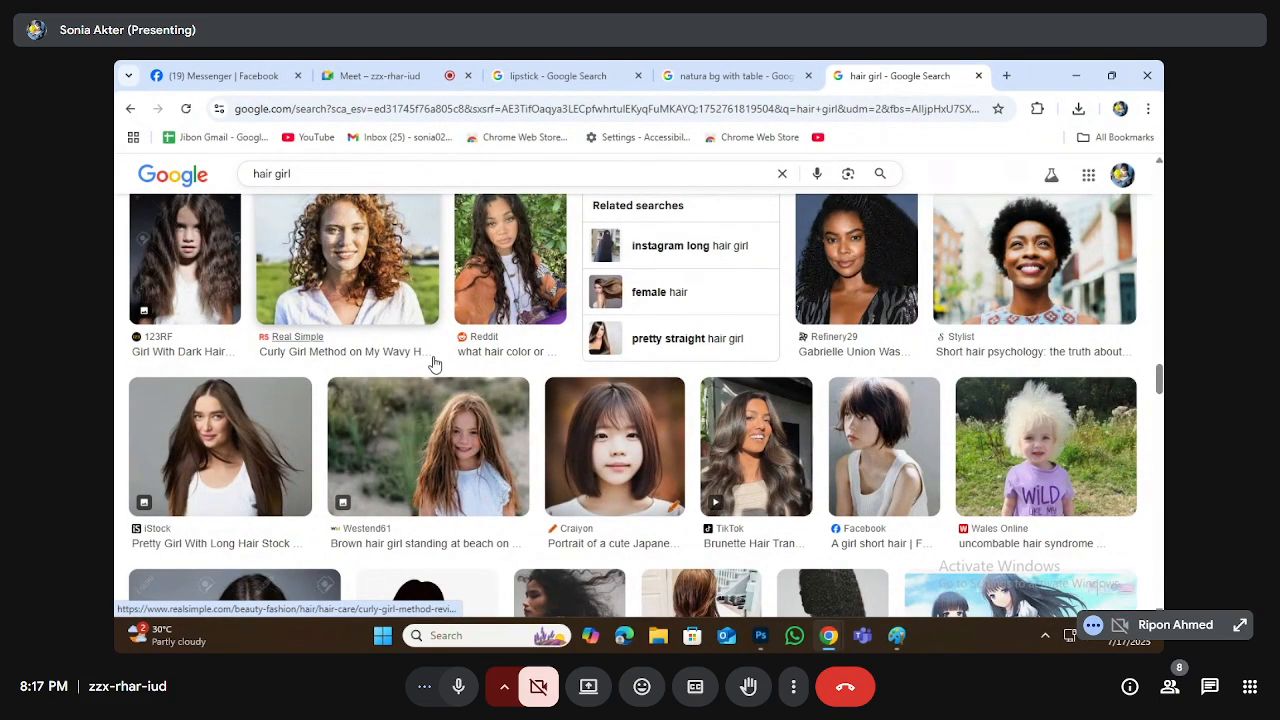
{"action": "scroll", "coordinate": [600, 365], "scroll_direction": "down", "scroll_amount": 3}
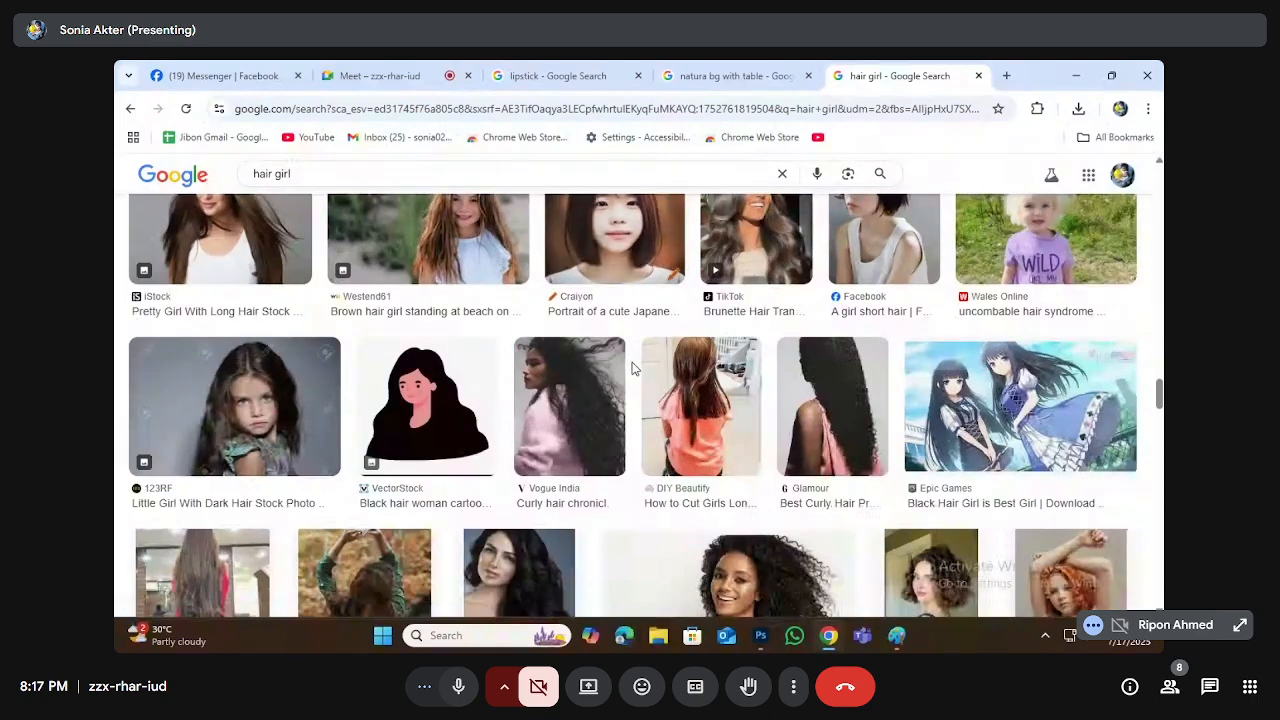
{"action": "scroll", "coordinate": [630, 368], "scroll_direction": "down", "scroll_amount": 5}
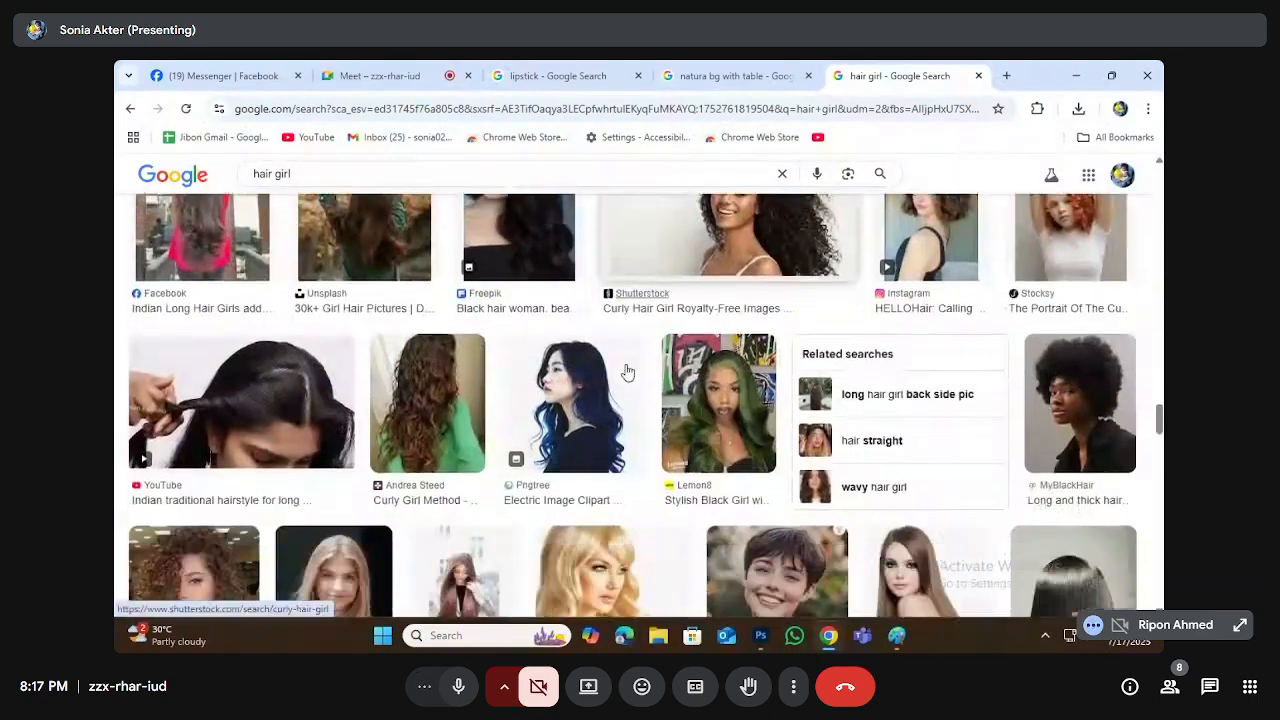
{"action": "scroll", "coordinate": [620, 372], "scroll_direction": "down", "scroll_amount": 2}
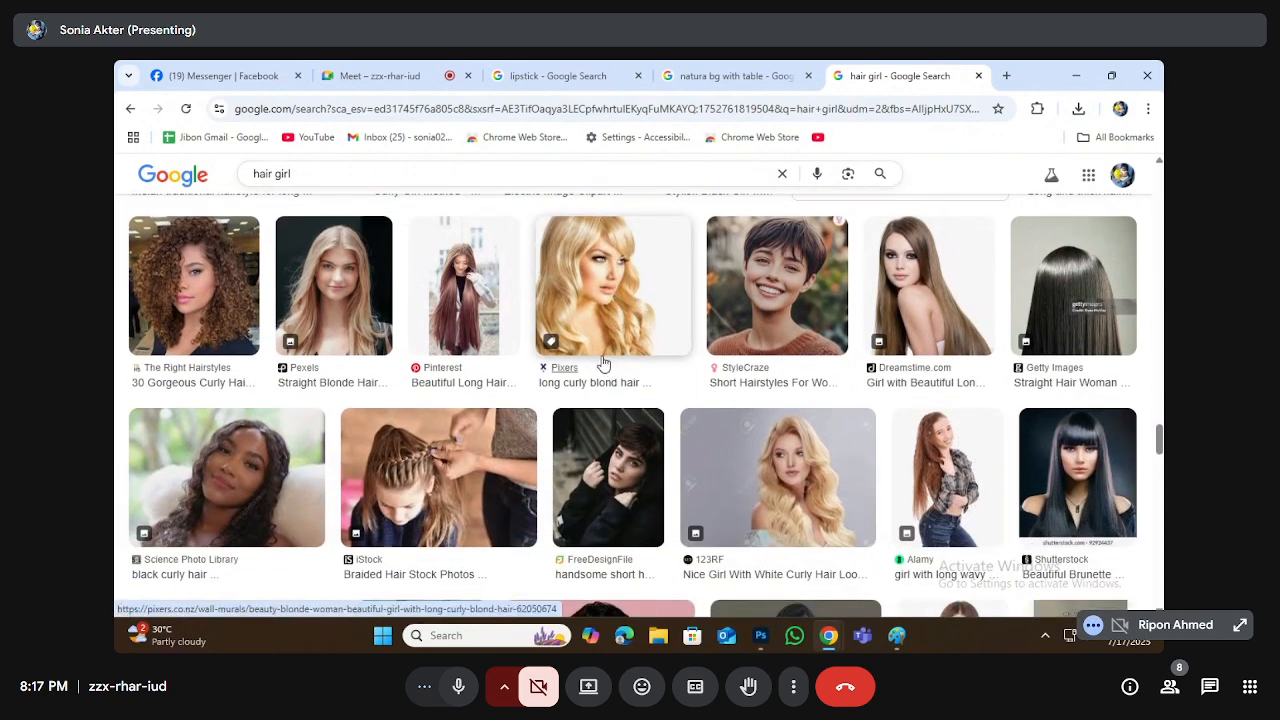
{"action": "scroll", "coordinate": [602, 366], "scroll_direction": "down", "scroll_amount": 4}
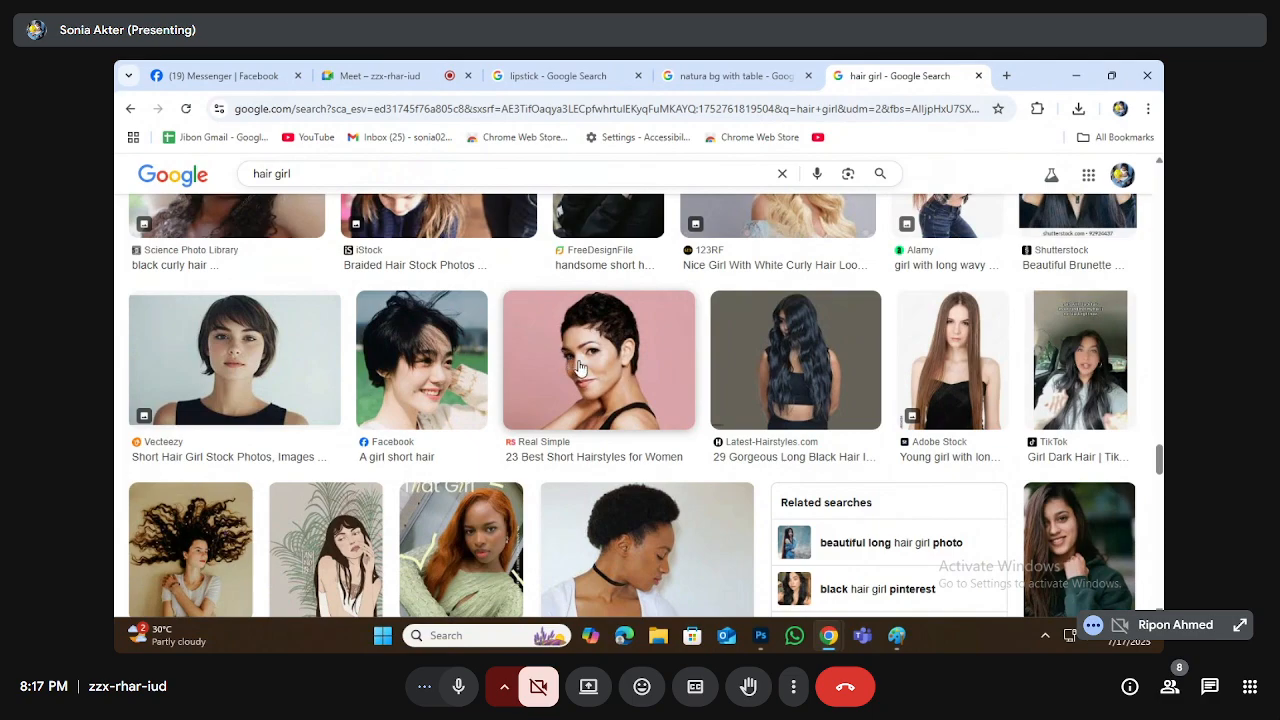
{"action": "scroll", "coordinate": [585, 370], "scroll_direction": "down", "scroll_amount": 5}
{"action": "scroll", "coordinate": [580, 373], "scroll_direction": "down", "scroll_amount": 2}
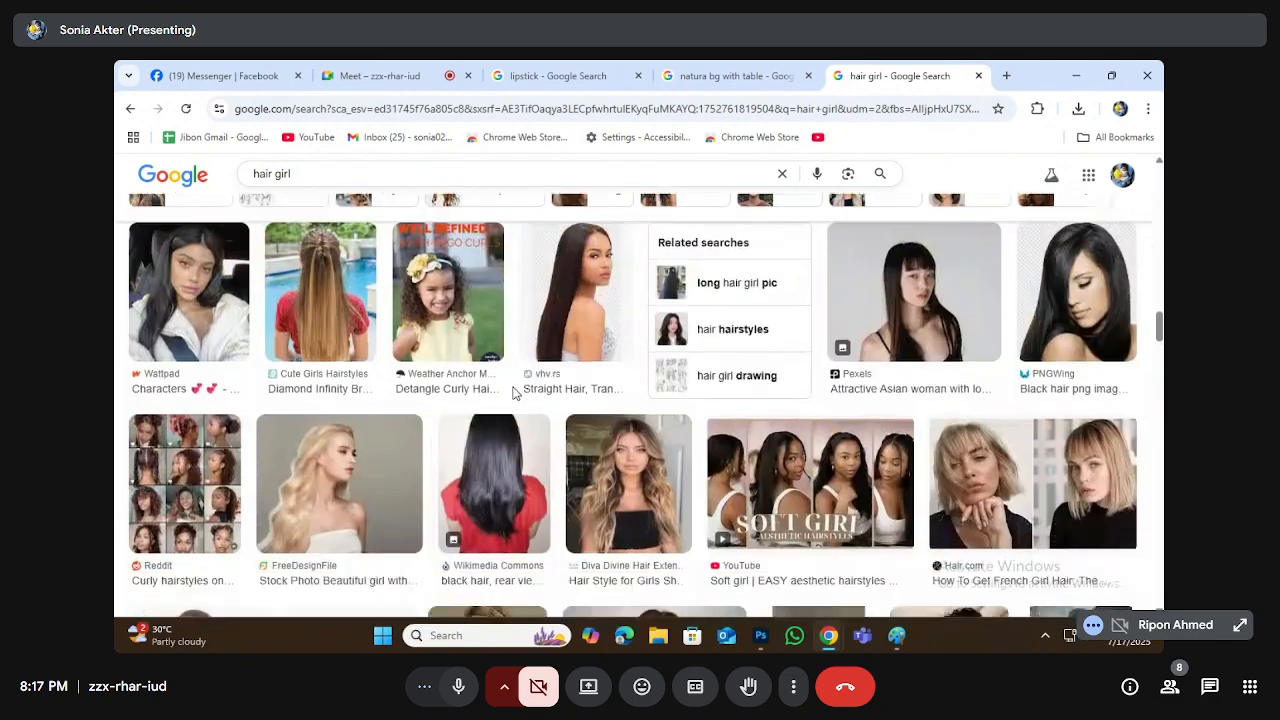
{"action": "scroll", "coordinate": [510, 395], "scroll_direction": "up", "scroll_amount": 3}
{"action": "scroll", "coordinate": [510, 395], "scroll_direction": "down", "scroll_amount": 2}
{"action": "scroll", "coordinate": [510, 395], "scroll_direction": "up", "scroll_amount": 3}
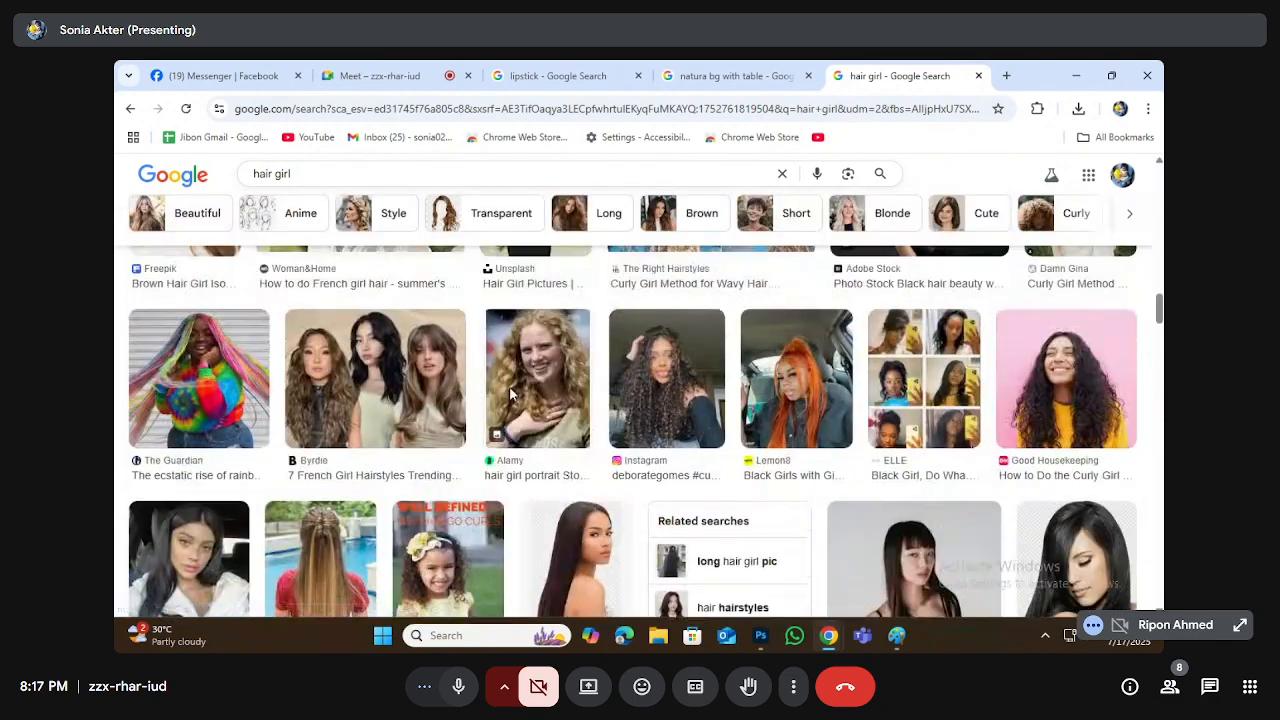
{"action": "scroll", "coordinate": [510, 395], "scroll_direction": "up", "scroll_amount": 1}
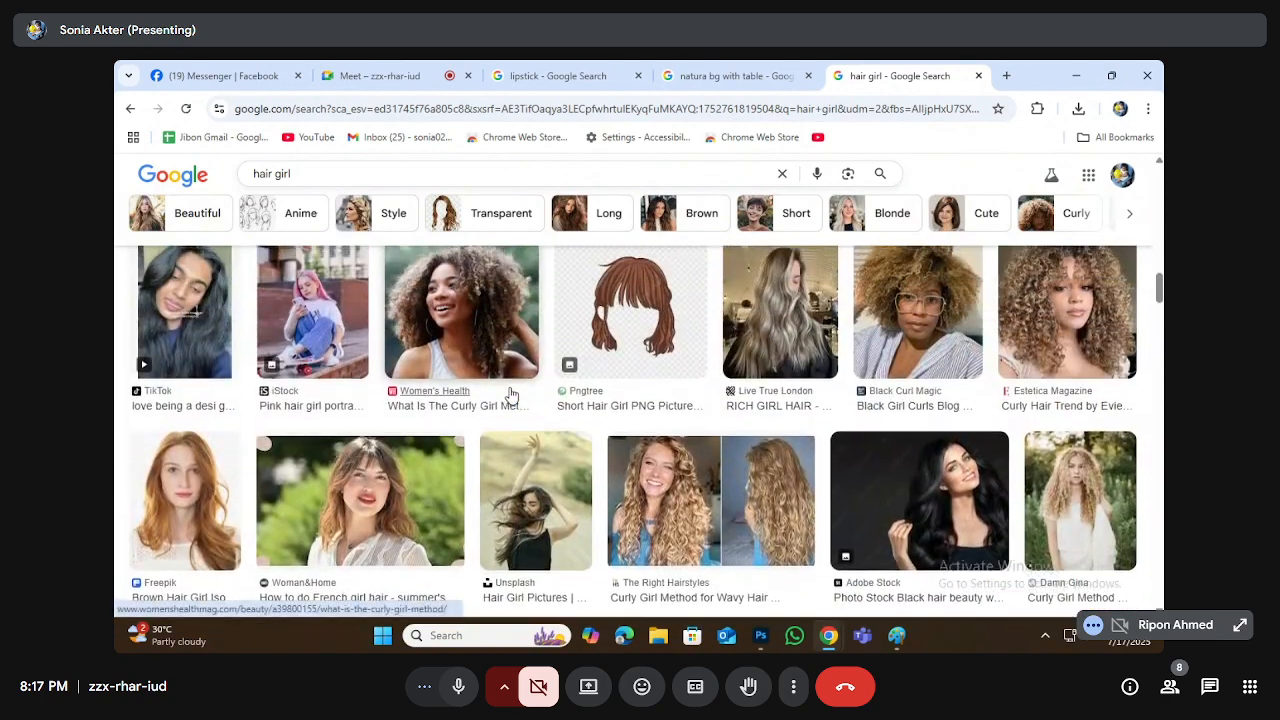
{"action": "scroll", "coordinate": [510, 395], "scroll_direction": "up", "scroll_amount": 2}
{"action": "scroll", "coordinate": [510, 395], "scroll_direction": "up", "scroll_amount": 3}
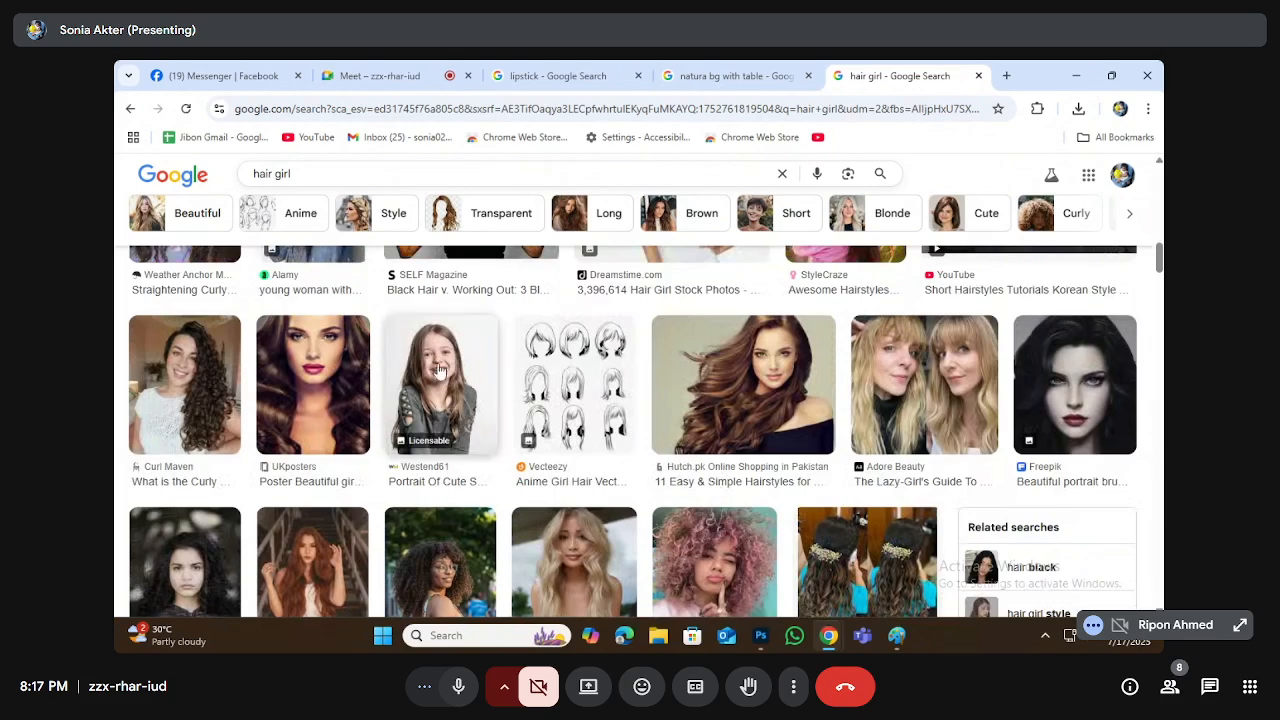
Step: Preview the Westend61 portrait of the smiling brown-haired girl on white and look through its similar images
{"action": "left_click", "coordinate": [434, 365]}
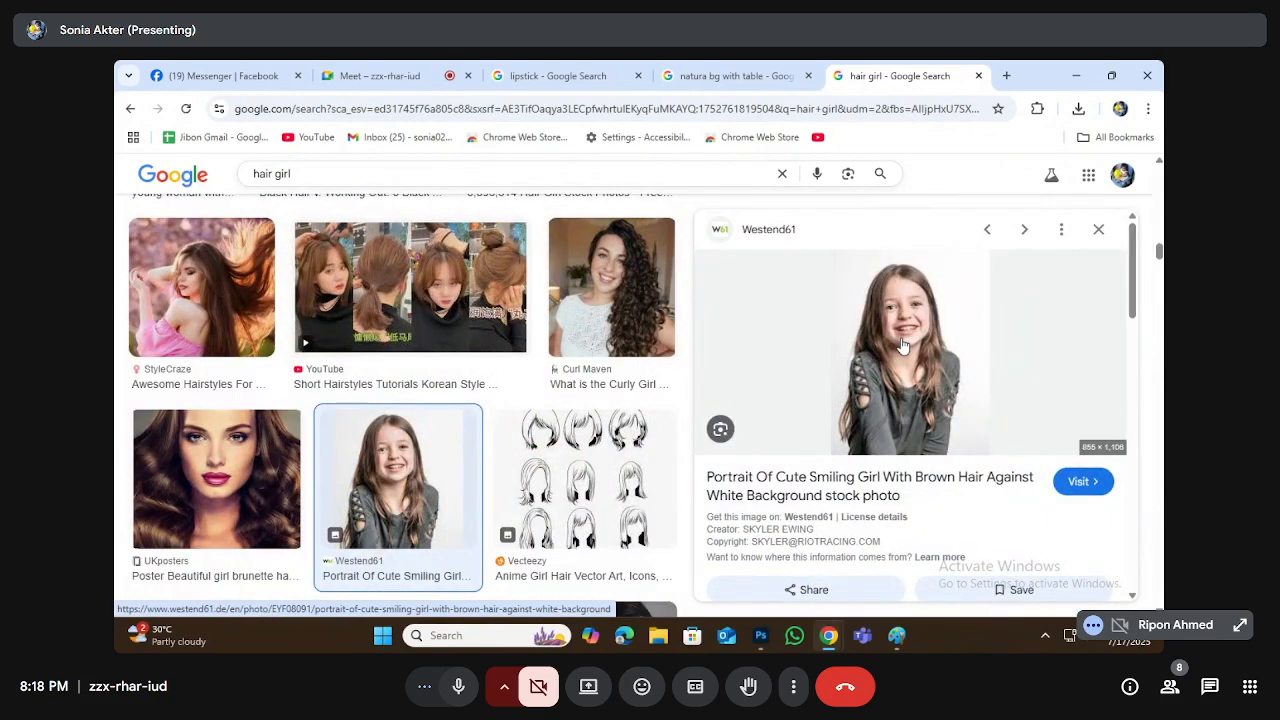
{"action": "scroll", "coordinate": [882, 390], "scroll_direction": "down", "scroll_amount": 2}
{"action": "scroll", "coordinate": [876, 397], "scroll_direction": "down", "scroll_amount": 3}
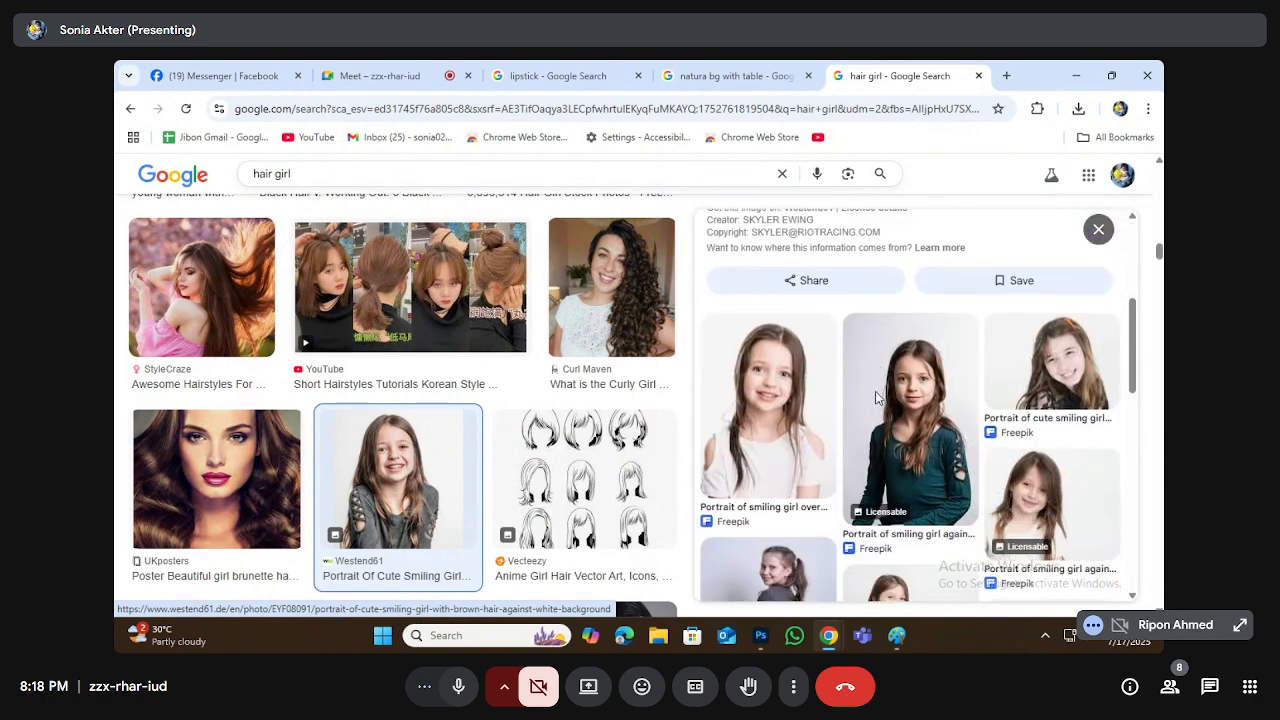
{"action": "scroll", "coordinate": [914, 420], "scroll_direction": "down", "scroll_amount": 5}
{"action": "scroll", "coordinate": [914, 440], "scroll_direction": "up", "scroll_amount": 3}
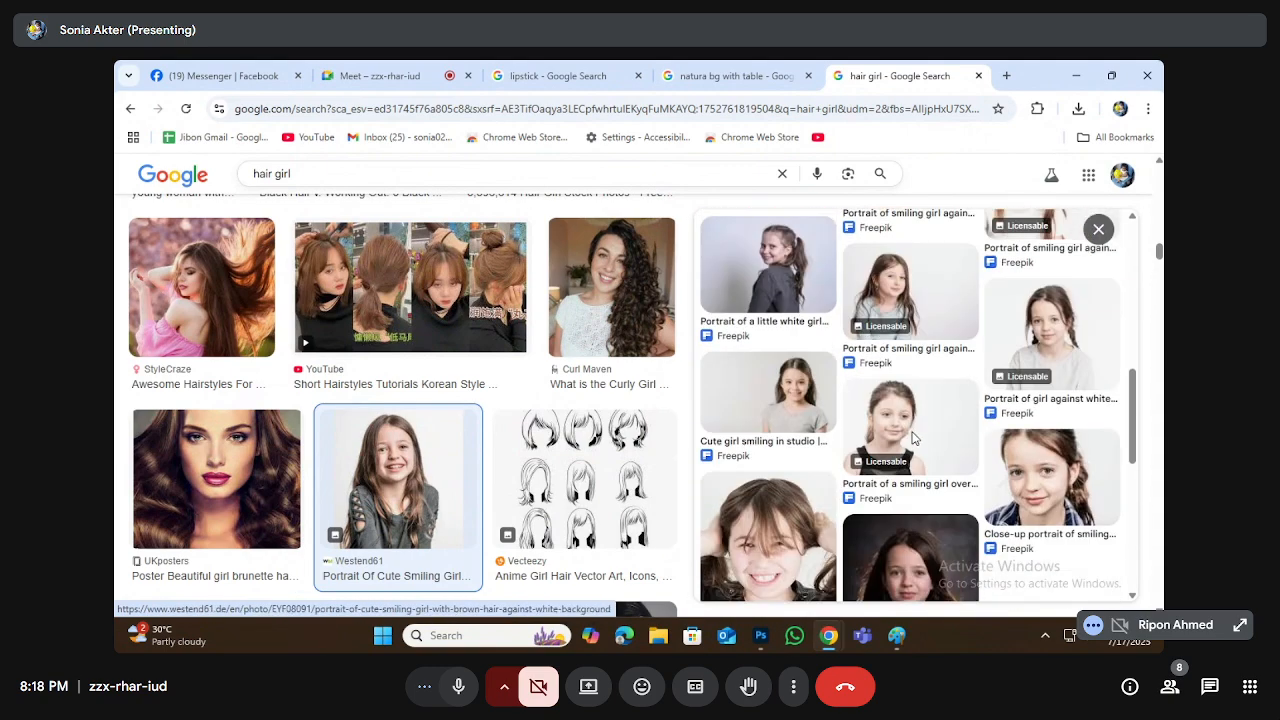
{"action": "scroll", "coordinate": [400, 405], "scroll_direction": "up", "scroll_amount": 3}
Step: Look back through the earlier "hair girl" results for another suitable long-haired portrait
{"action": "scroll", "coordinate": [388, 412], "scroll_direction": "up", "scroll_amount": 3}
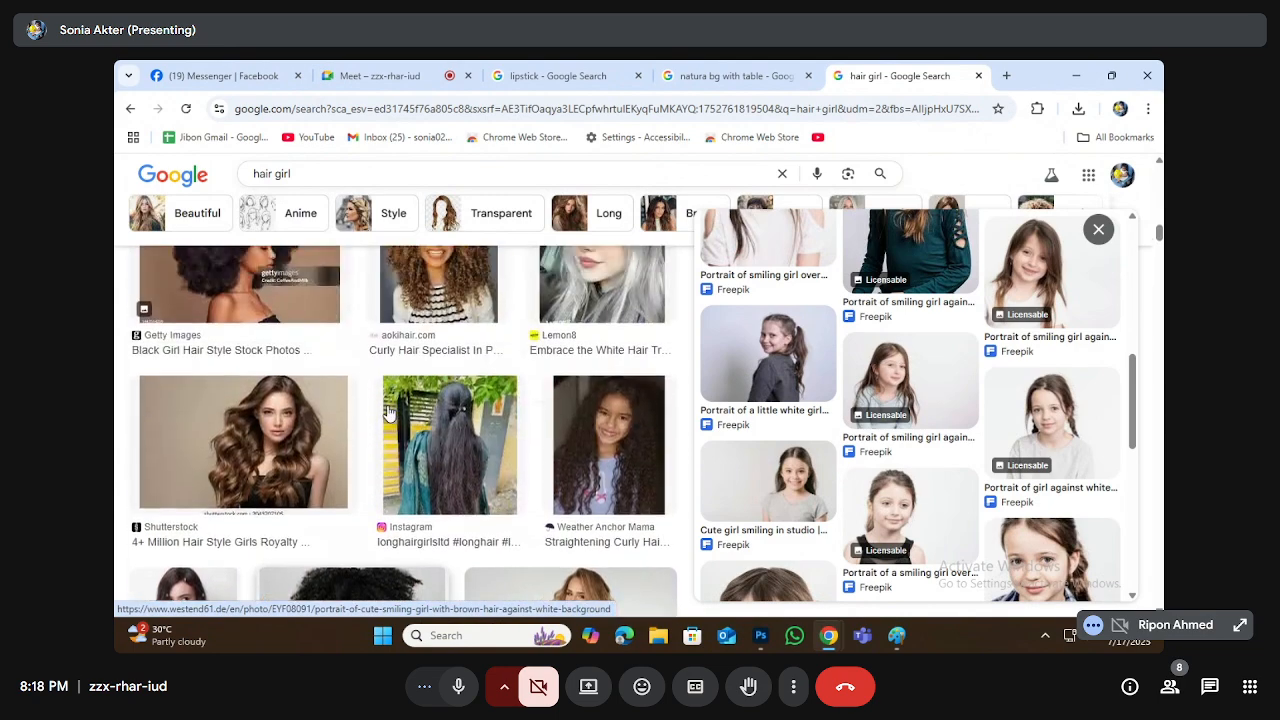
{"action": "scroll", "coordinate": [385, 410], "scroll_direction": "down", "scroll_amount": 3}
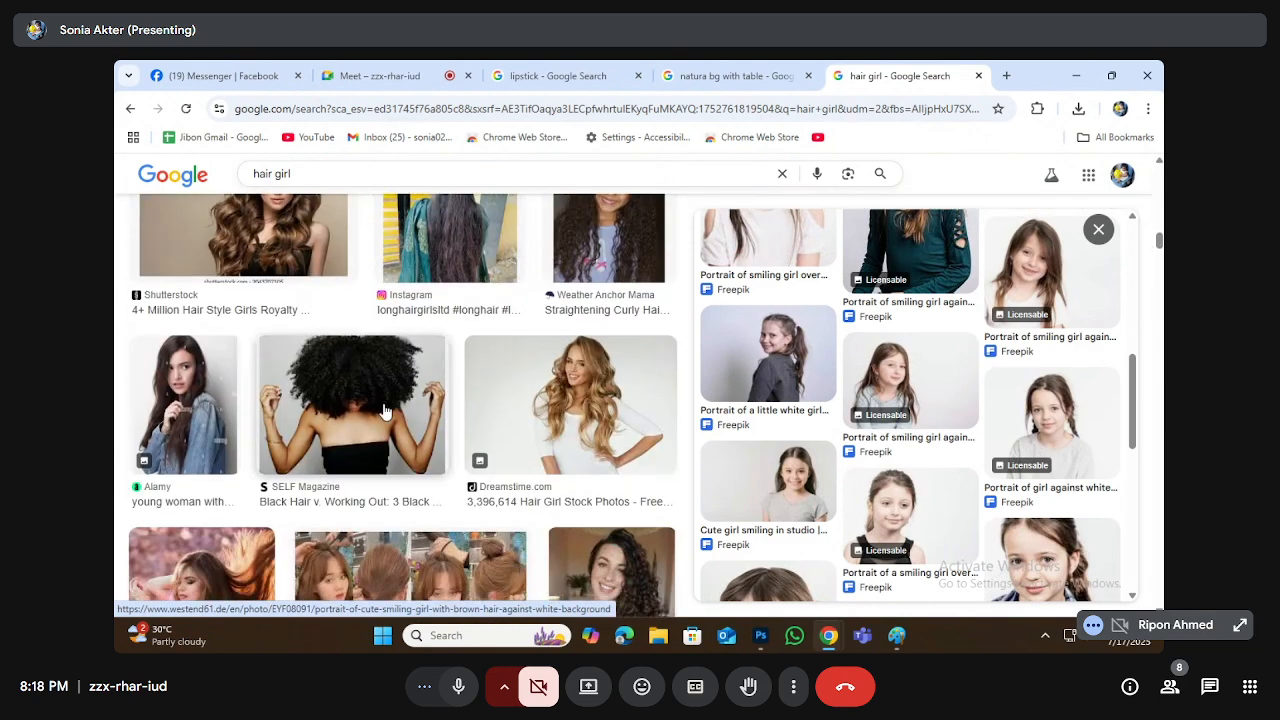
{"action": "scroll", "coordinate": [400, 410], "scroll_direction": "up", "scroll_amount": 4}
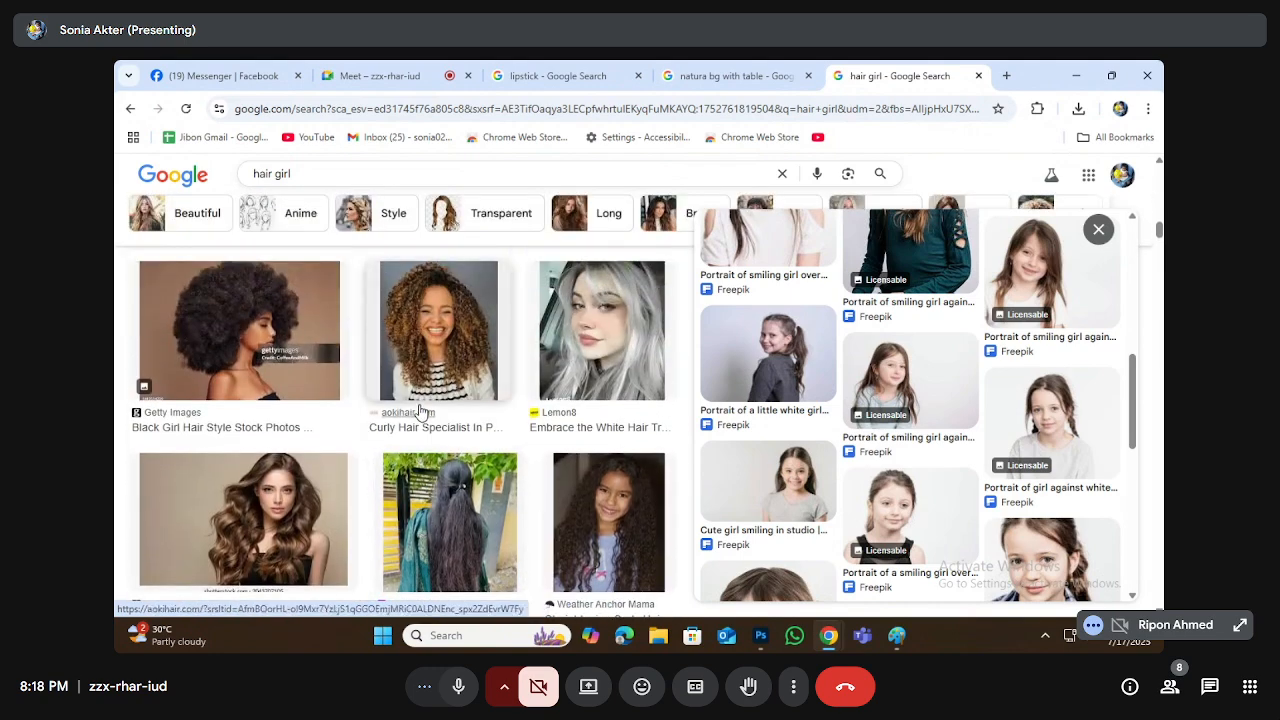
{"action": "scroll", "coordinate": [422, 412], "scroll_direction": "up", "scroll_amount": 4}
{"action": "scroll", "coordinate": [420, 412], "scroll_direction": "up", "scroll_amount": 2}
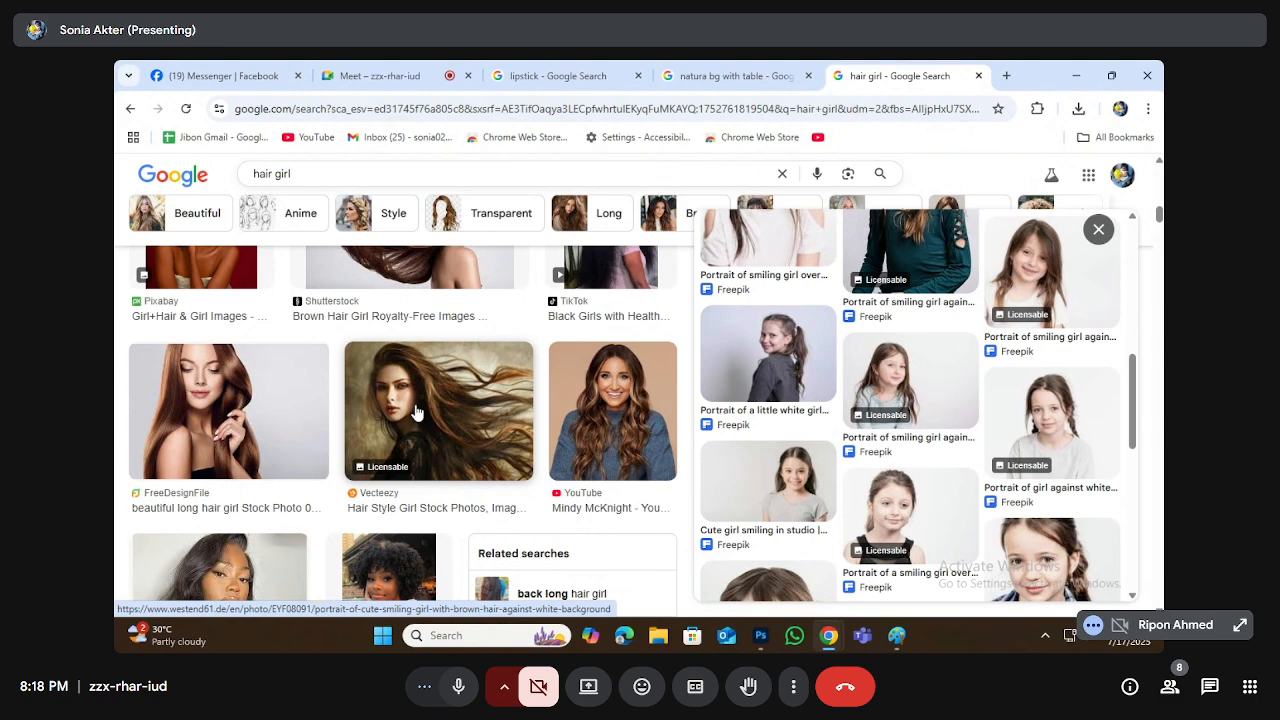
{"action": "scroll", "coordinate": [418, 412], "scroll_direction": "up", "scroll_amount": 2}
{"action": "scroll", "coordinate": [415, 409], "scroll_direction": "up", "scroll_amount": 2}
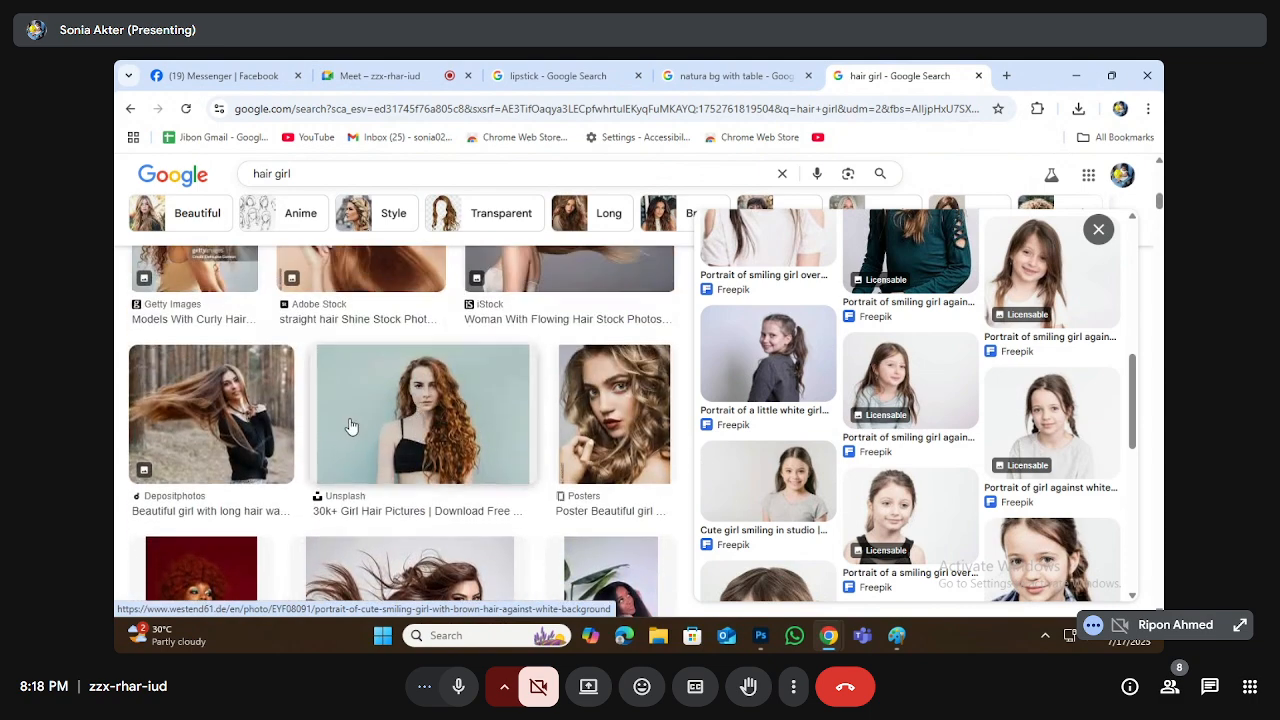
{"action": "scroll", "coordinate": [396, 428], "scroll_direction": "up", "scroll_amount": 3}
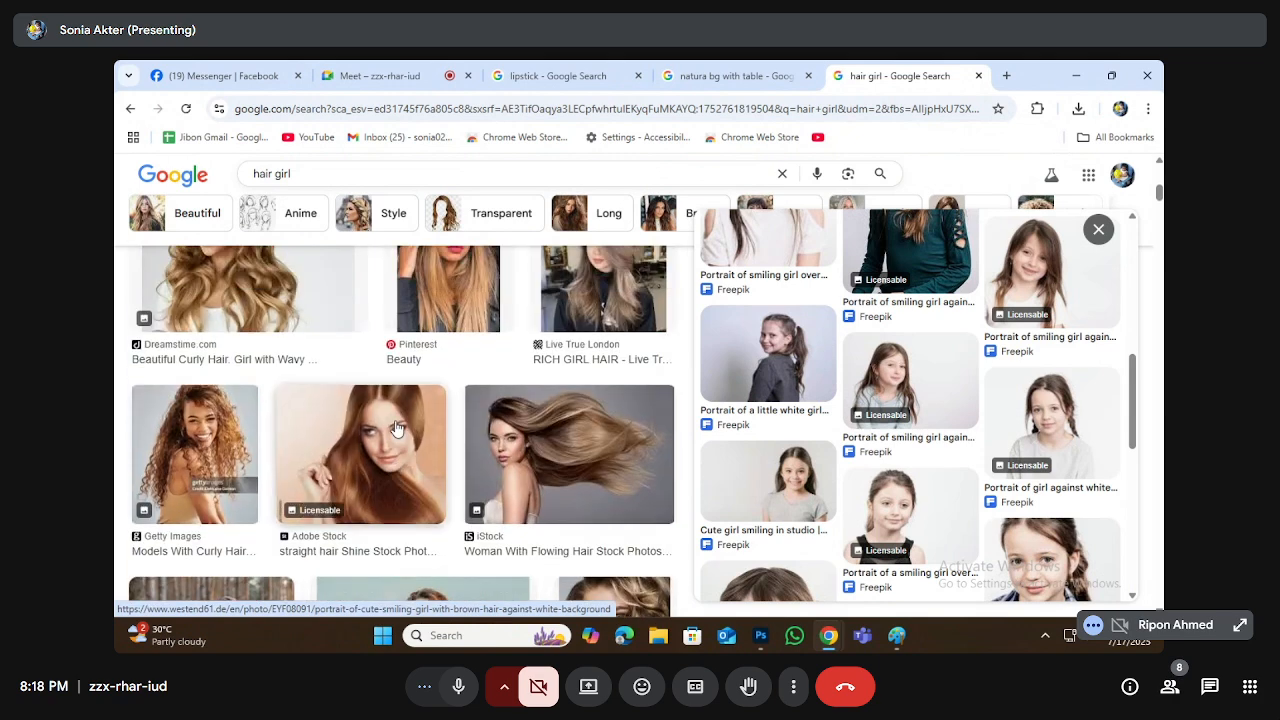
{"action": "scroll", "coordinate": [445, 480], "scroll_direction": "up", "scroll_amount": 2}
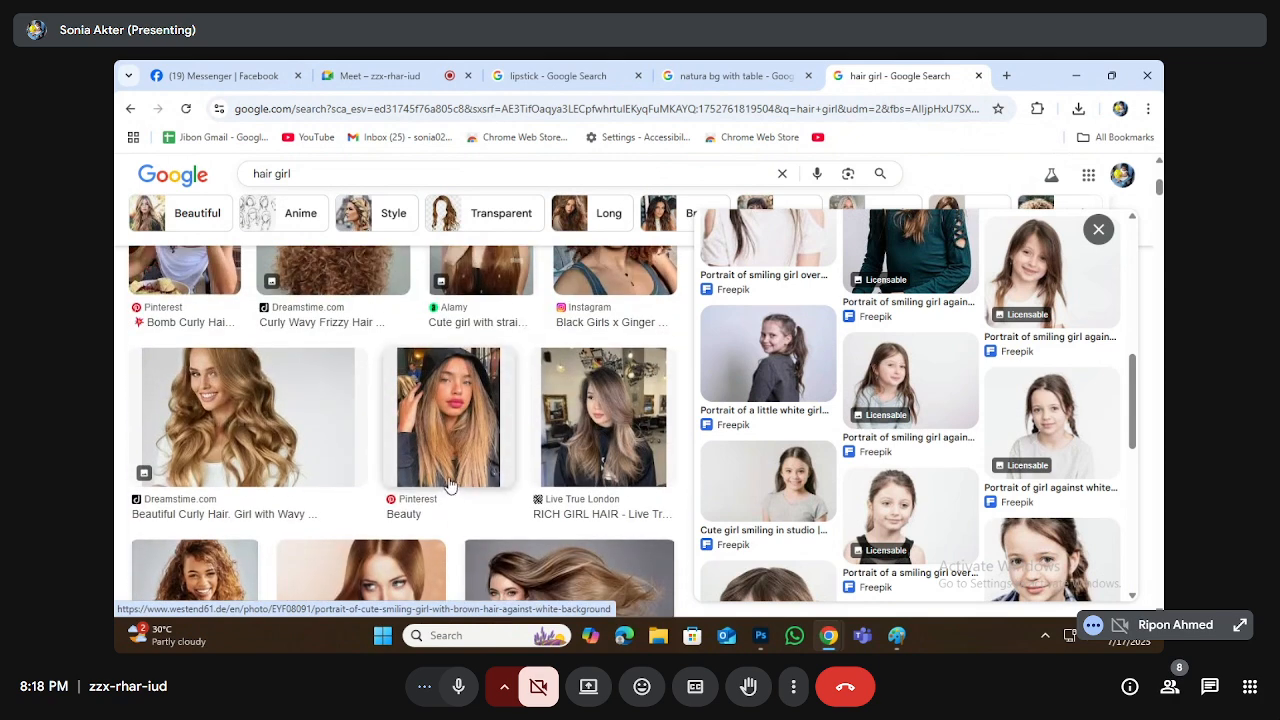
{"action": "scroll", "coordinate": [449, 484], "scroll_direction": "up", "scroll_amount": 2}
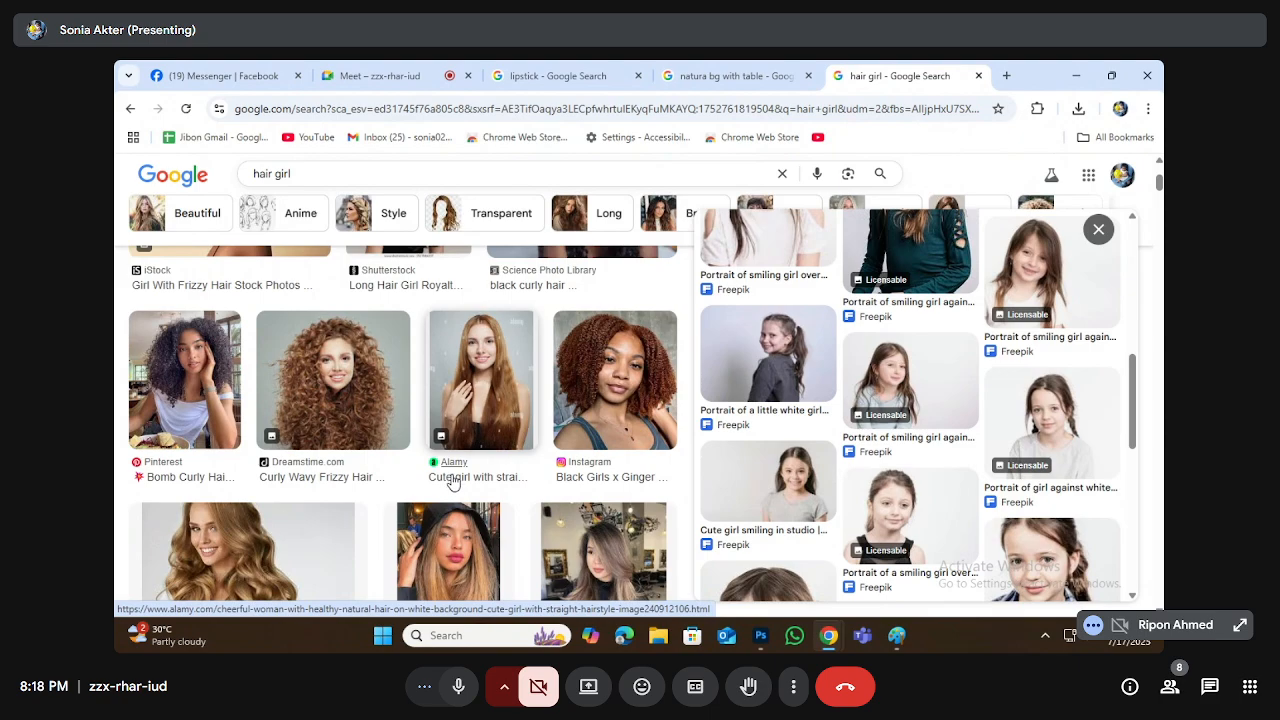
Step: Preview the Freepik "Brown Hair Girl Isolated Images" photo of the long-haired girl in a white top
{"action": "scroll", "coordinate": [460, 480], "scroll_direction": "down", "scroll_amount": 12}
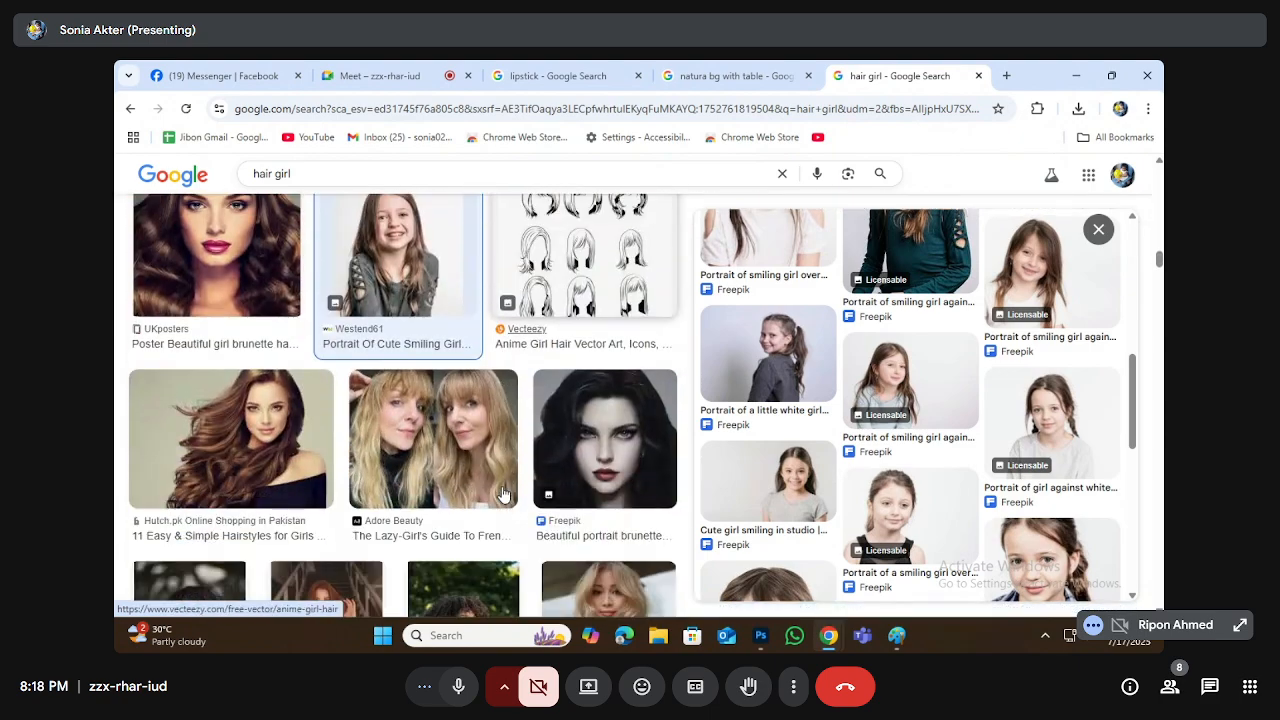
{"action": "scroll", "coordinate": [504, 492], "scroll_direction": "down", "scroll_amount": 3}
{"action": "scroll", "coordinate": [590, 470], "scroll_direction": "down", "scroll_amount": 6}
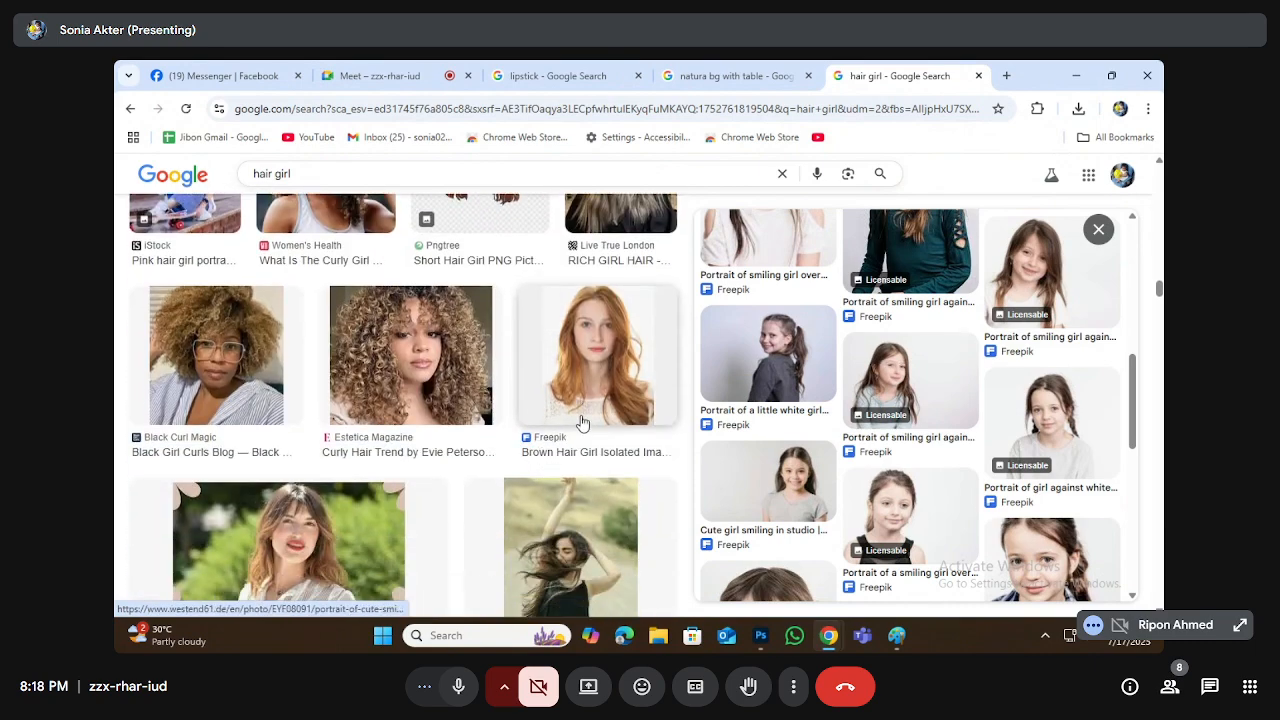
{"action": "left_click", "coordinate": [586, 378]}
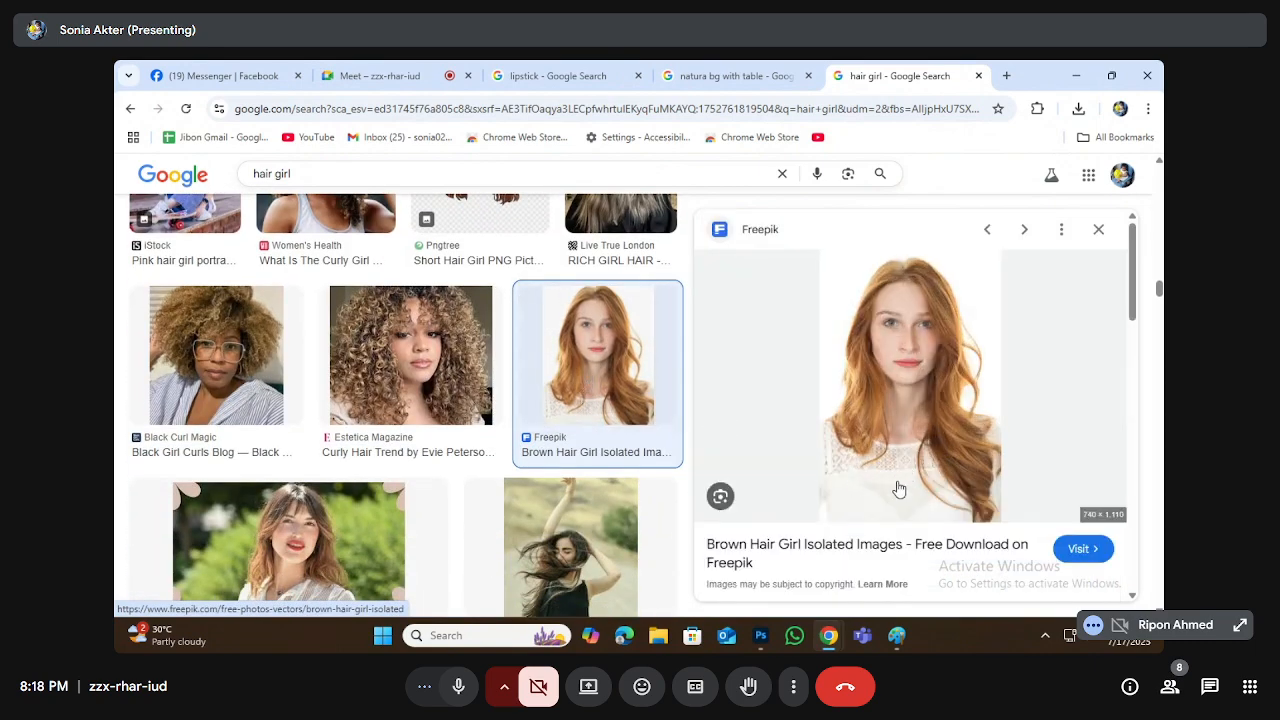
Step: Open the related Freepik "Medium Orange Hair" photo of the girl in a white T-shirt from the similar images
{"action": "scroll", "coordinate": [893, 489], "scroll_direction": "down", "scroll_amount": 5}
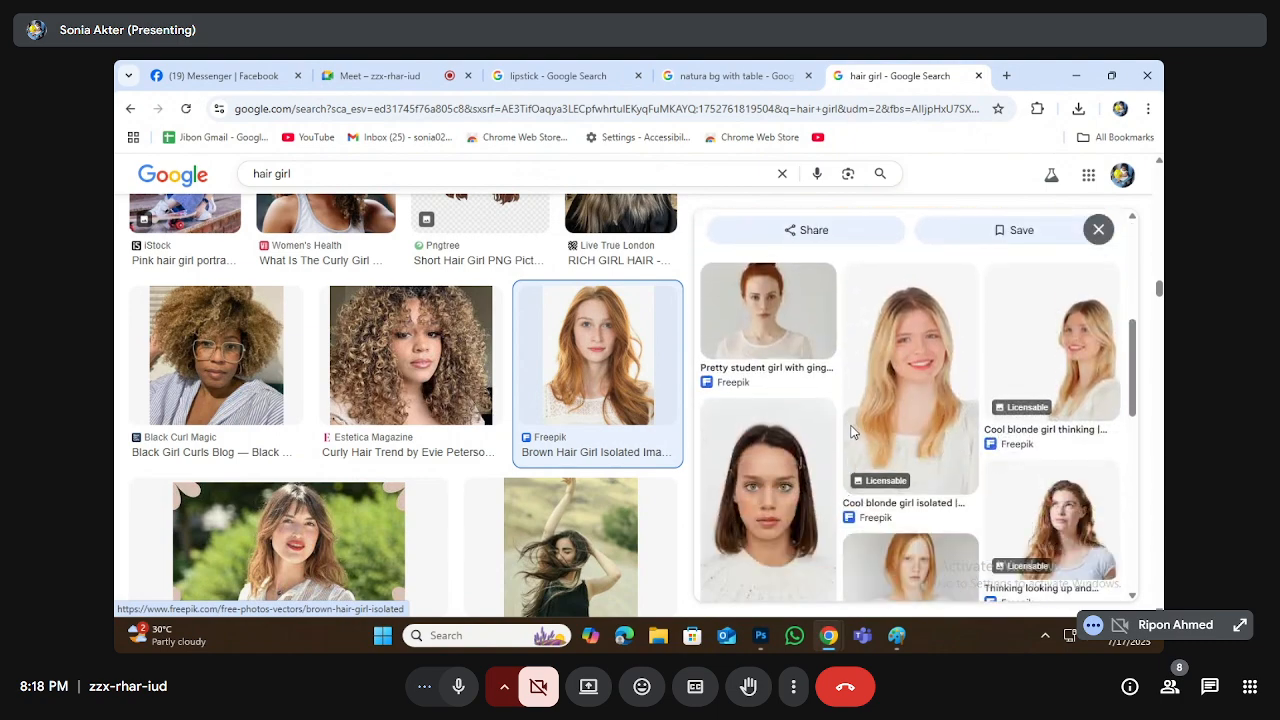
{"action": "scroll", "coordinate": [600, 480], "scroll_direction": "down", "scroll_amount": 3}
{"action": "left_click", "coordinate": [797, 533]}
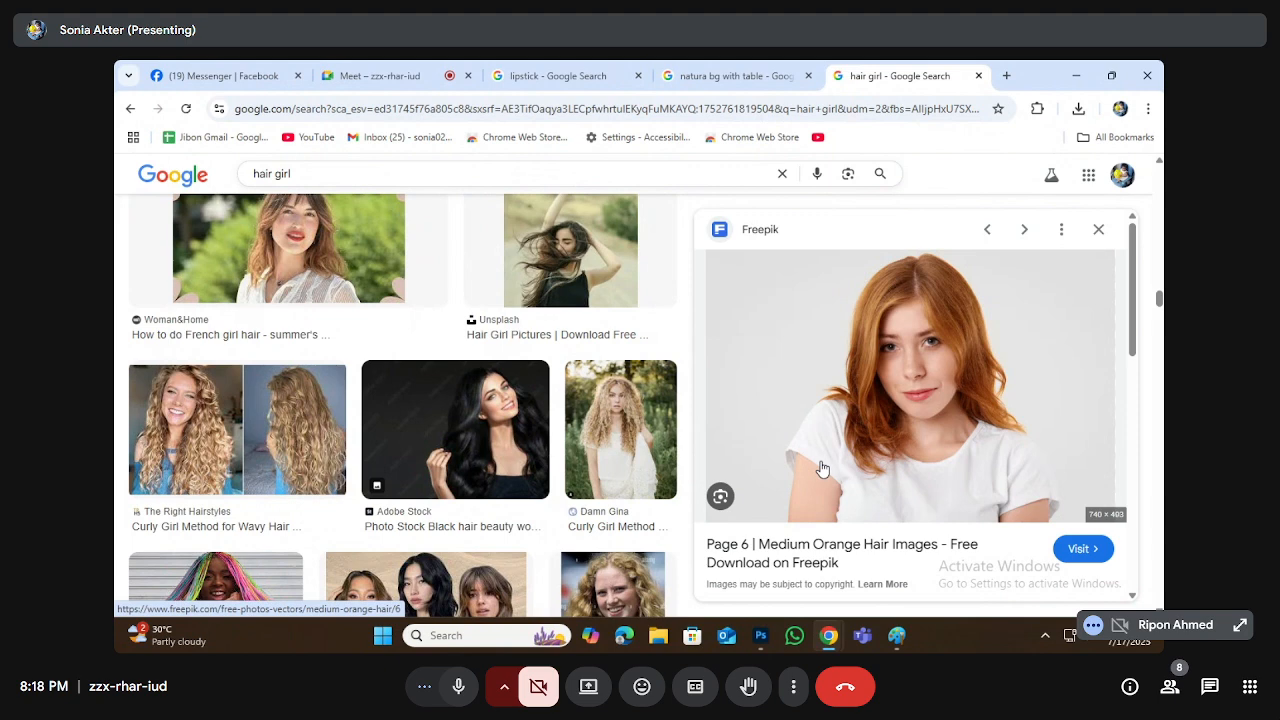
{"action": "left_click", "coordinate": [760, 635]}
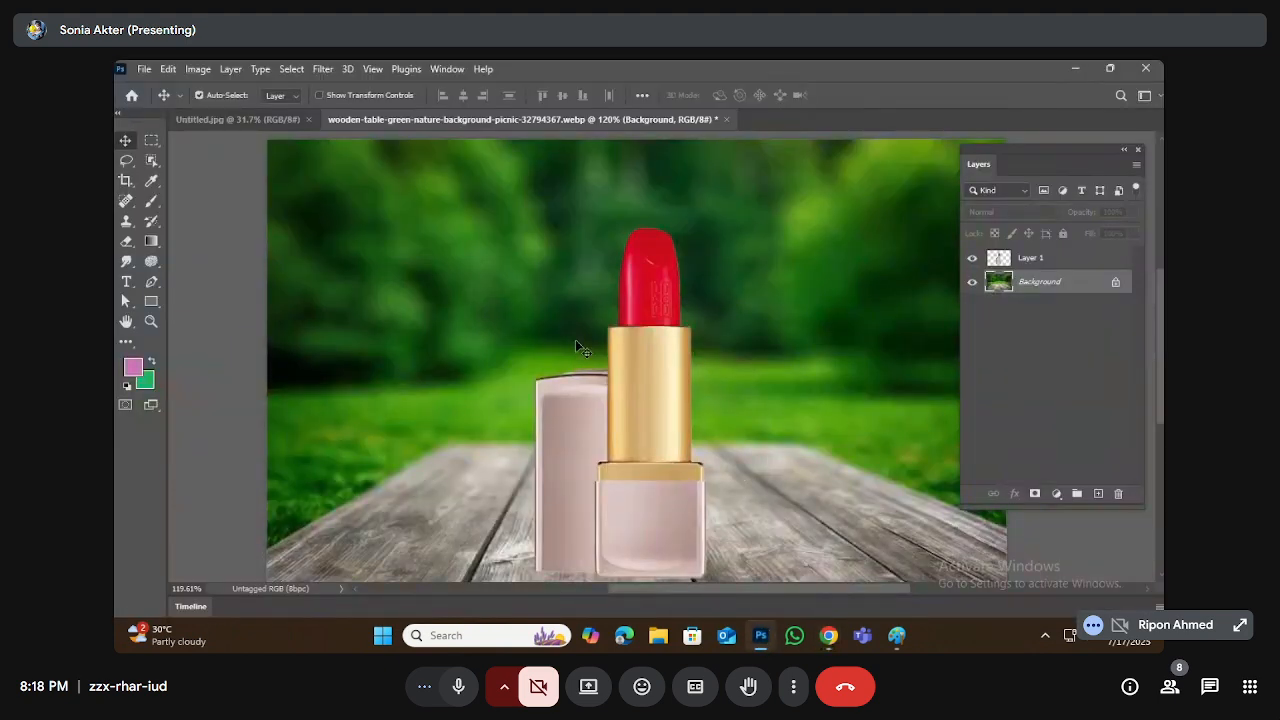
{"action": "scroll", "coordinate": [620, 360], "scroll_direction": "down", "scroll_amount": 4}
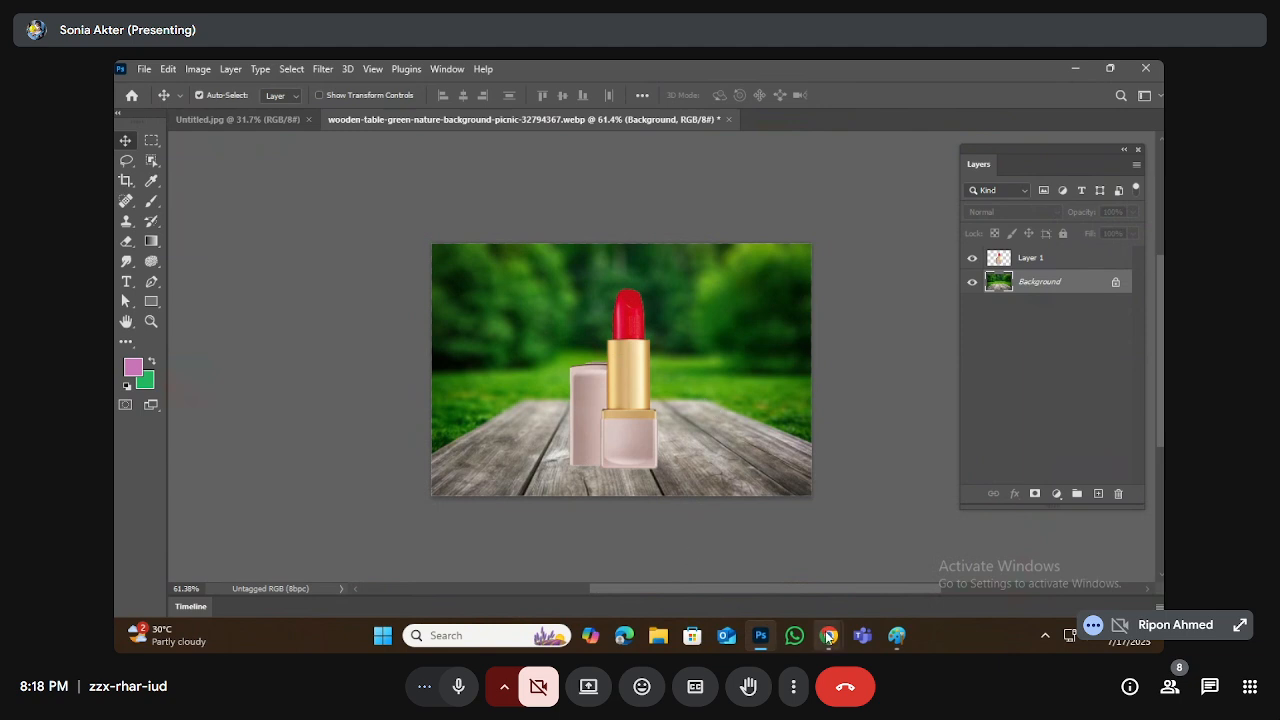
{"action": "mouse_move", "coordinate": [827, 634]}
{"action": "left_click", "coordinate": [745, 558]}
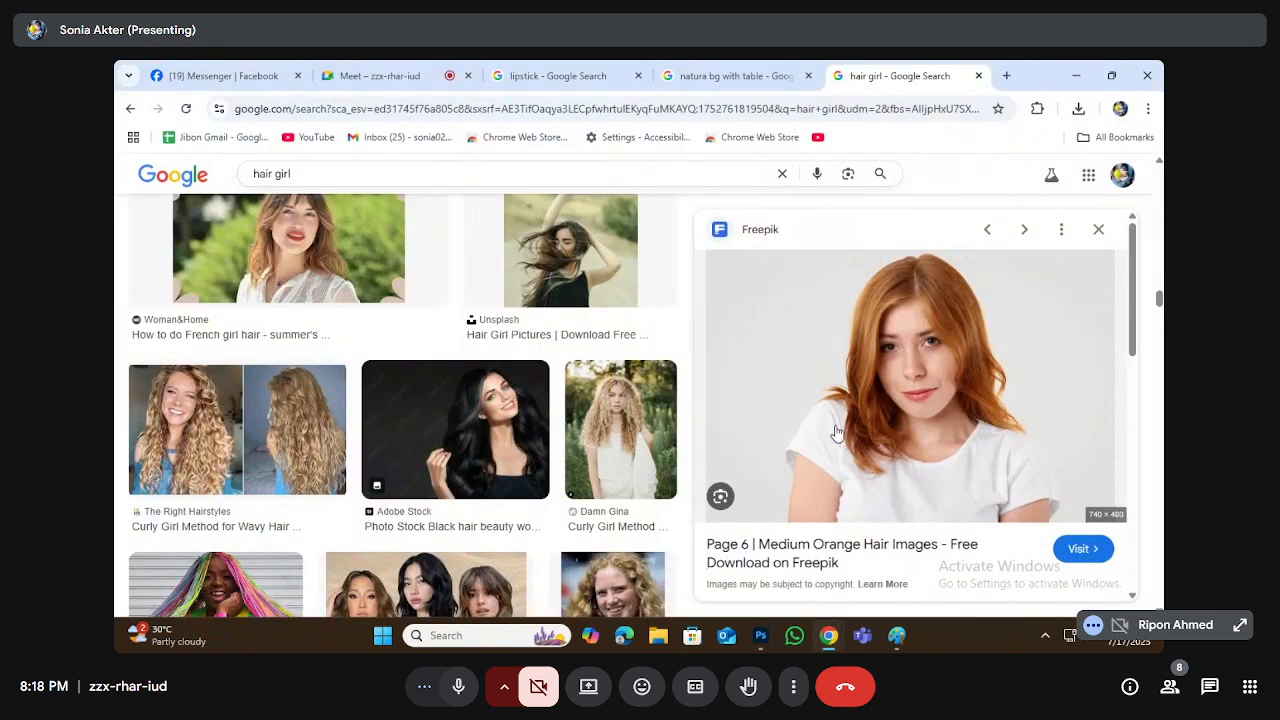
Step: Save the previewed Freepik portrait of the red-haired girl to the Desktop as an AVIF file under its suggested name
{"action": "right_click", "coordinate": [904, 360]}
{"action": "left_click", "coordinate": [966, 494]}
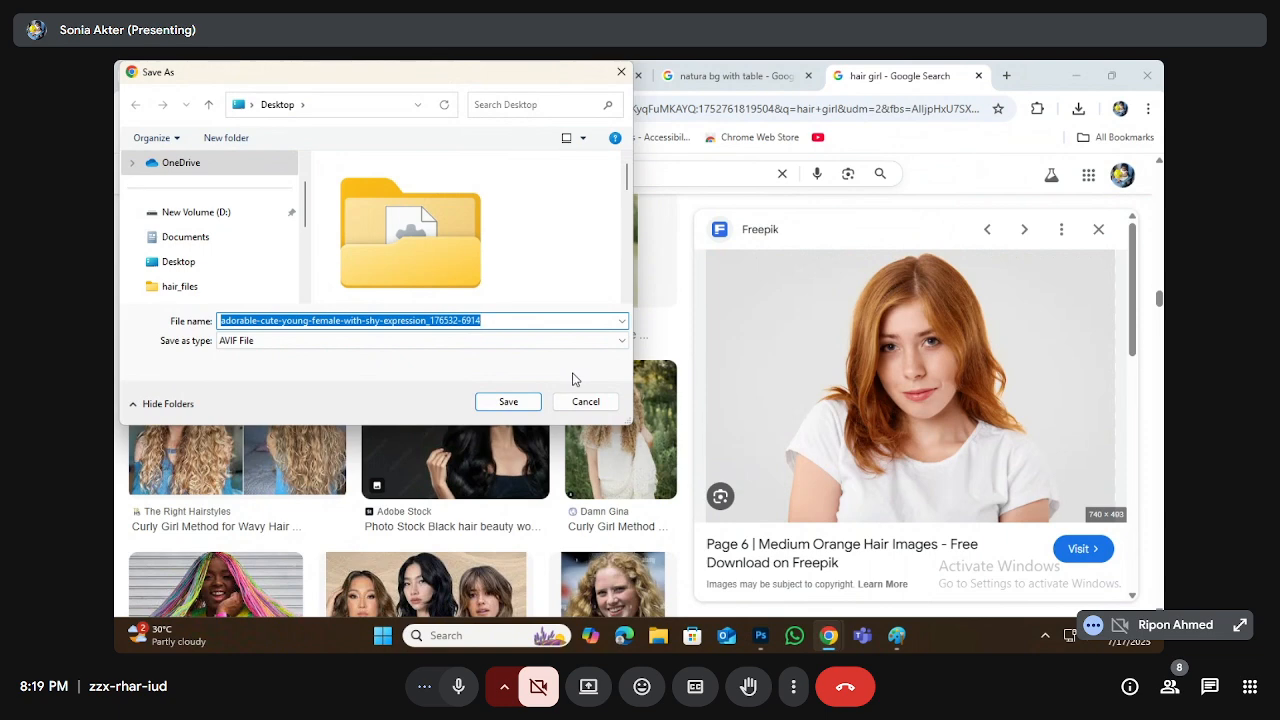
{"action": "scroll", "coordinate": [277, 268], "scroll_direction": "down", "scroll_amount": 3}
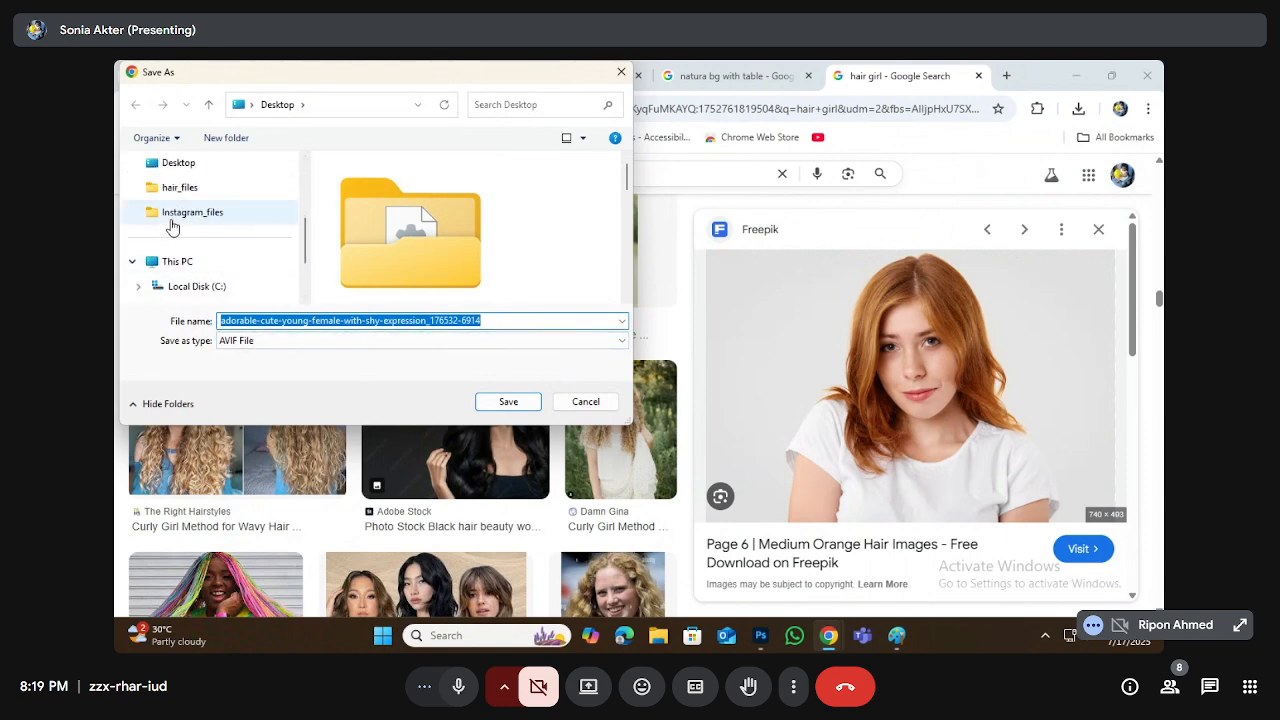
{"action": "left_click", "coordinate": [170, 165]}
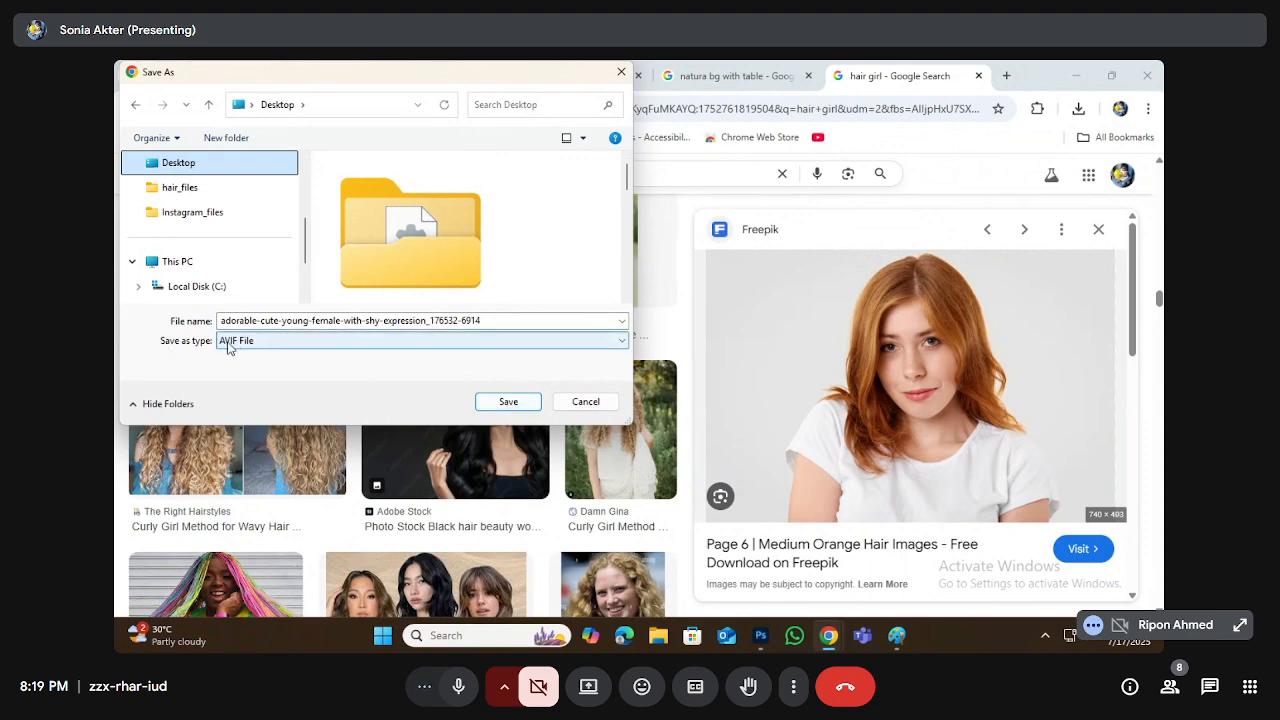
{"action": "left_click", "coordinate": [520, 403]}
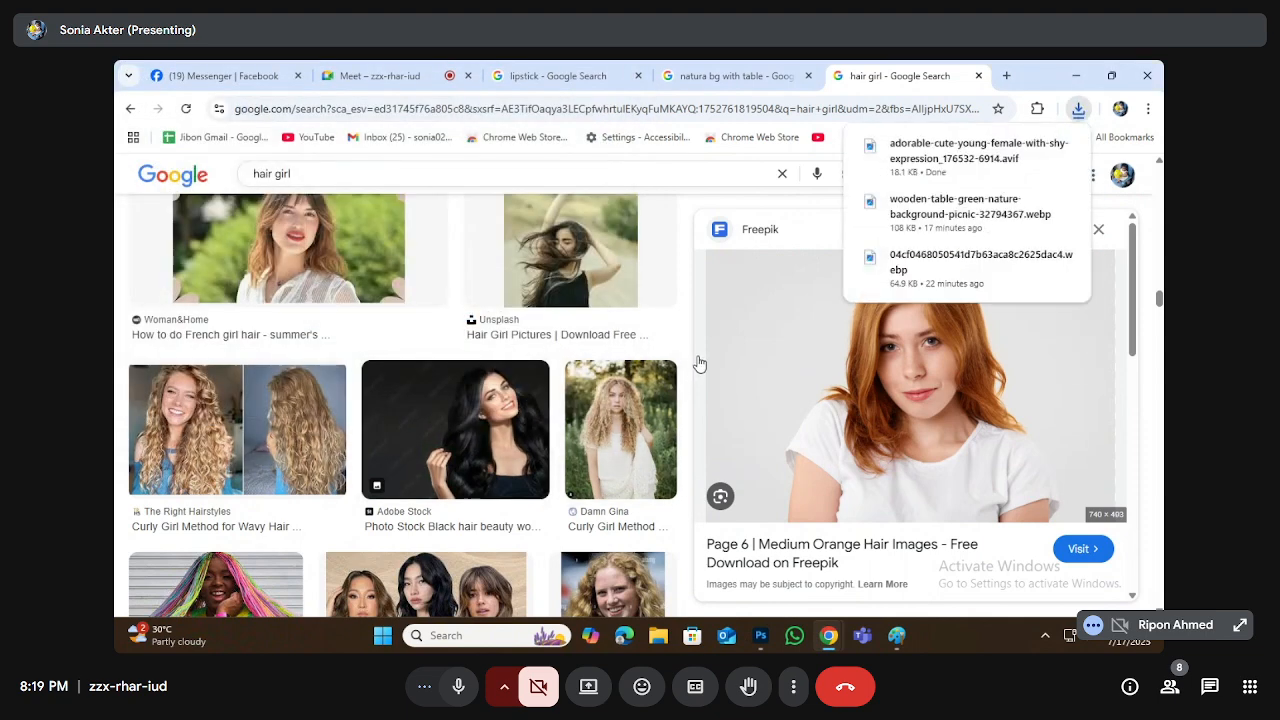
Step: Search Google for "avif to jpg" in a new tab and look over the listed converters
{"action": "left_click", "coordinate": [1007, 76]}
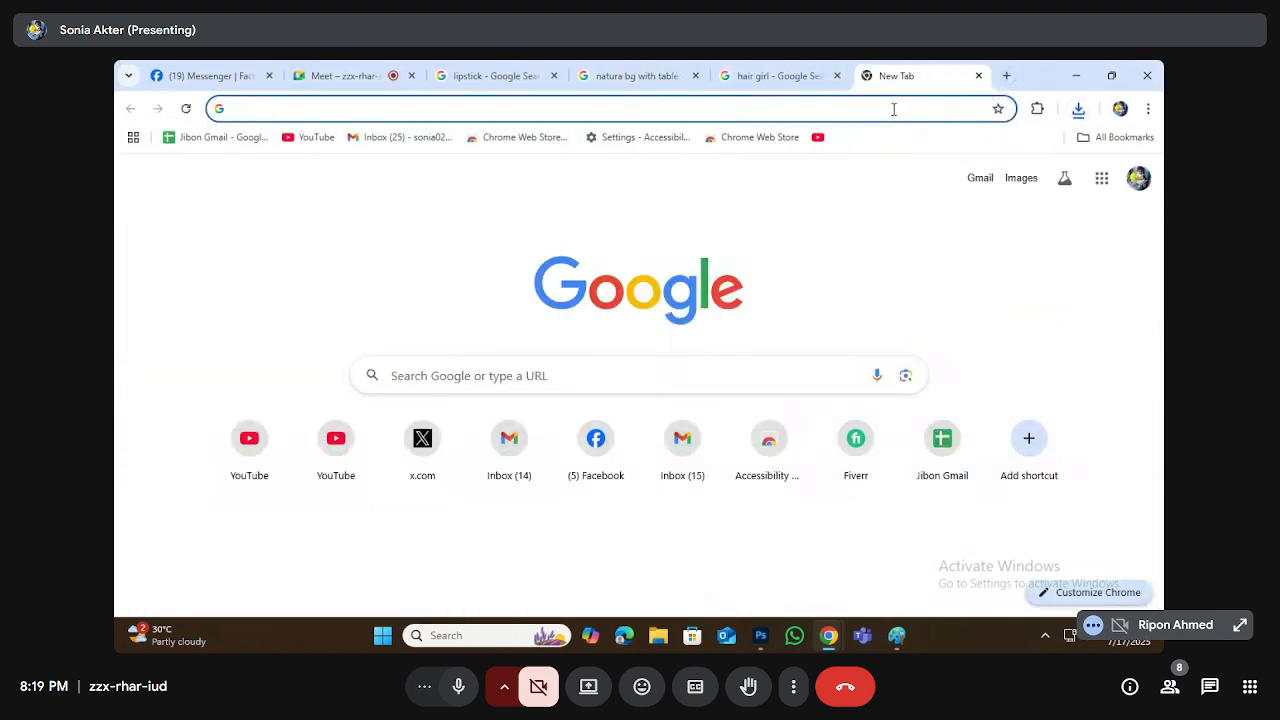
{"action": "type", "text": "avif "}
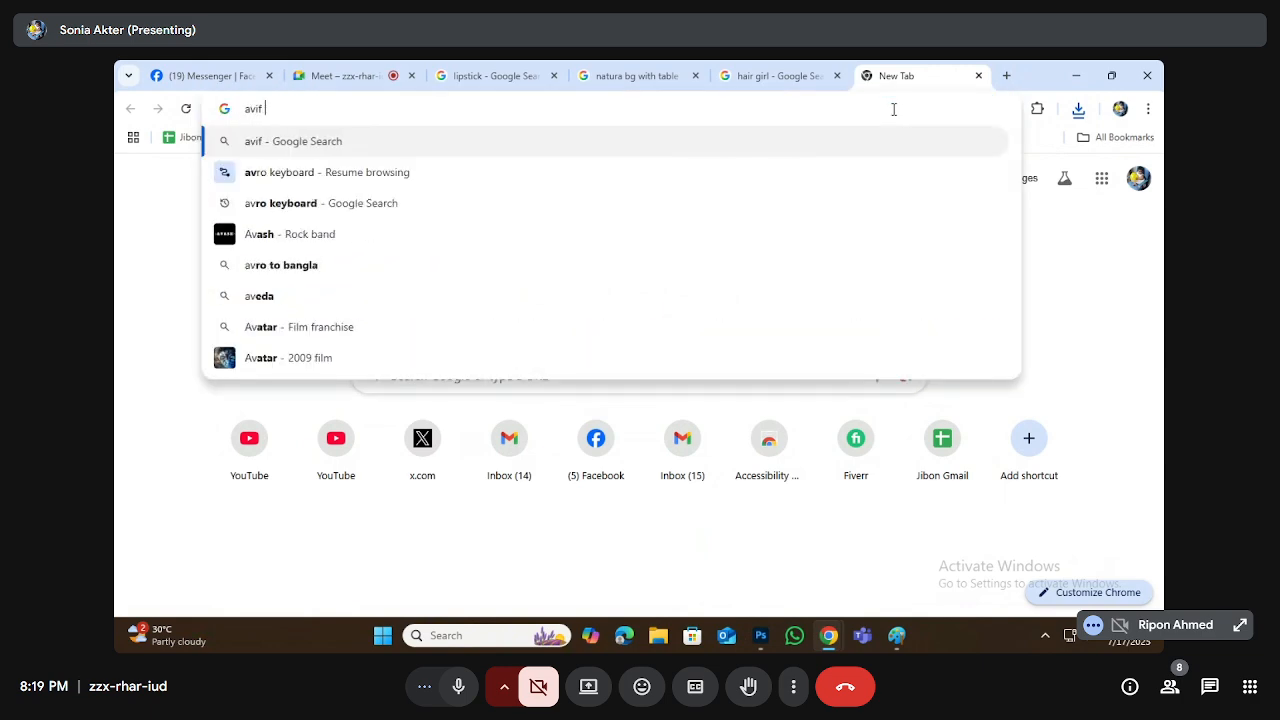
{"action": "type", "text": "to jpg"}
{"action": "key", "text": "Return"}
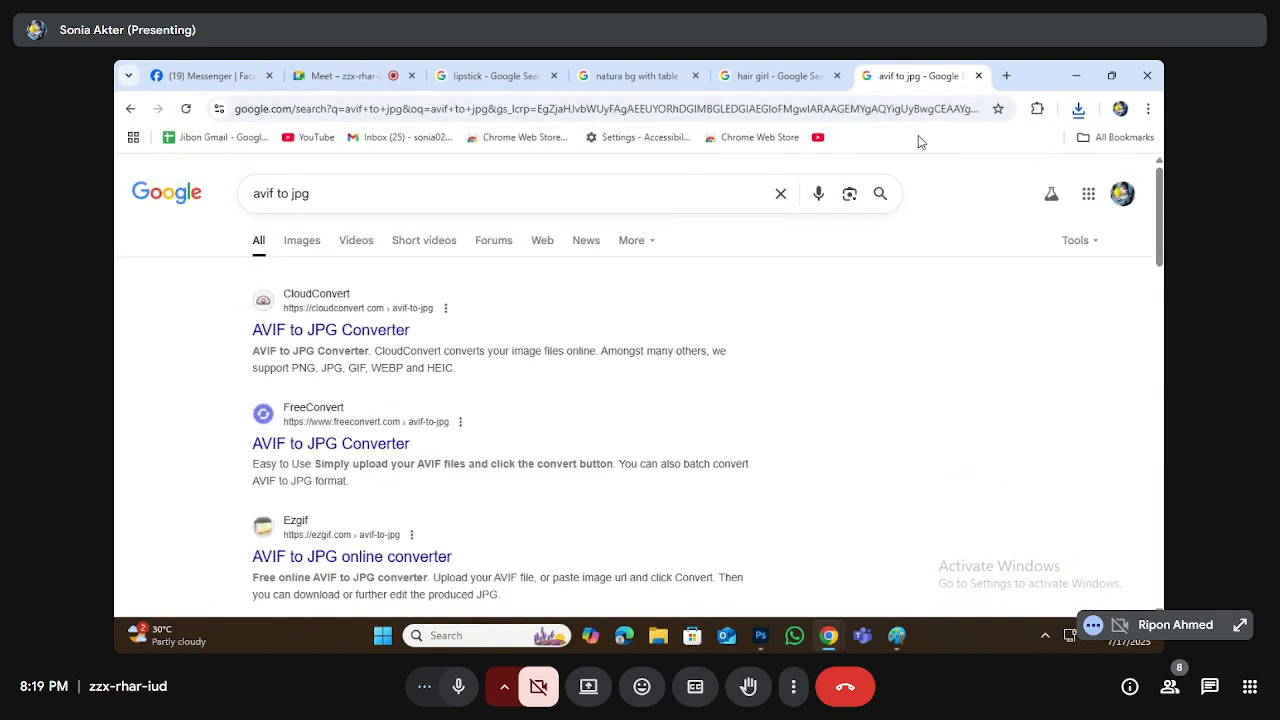
{"action": "scroll", "coordinate": [305, 430], "scroll_direction": "down", "scroll_amount": 1}
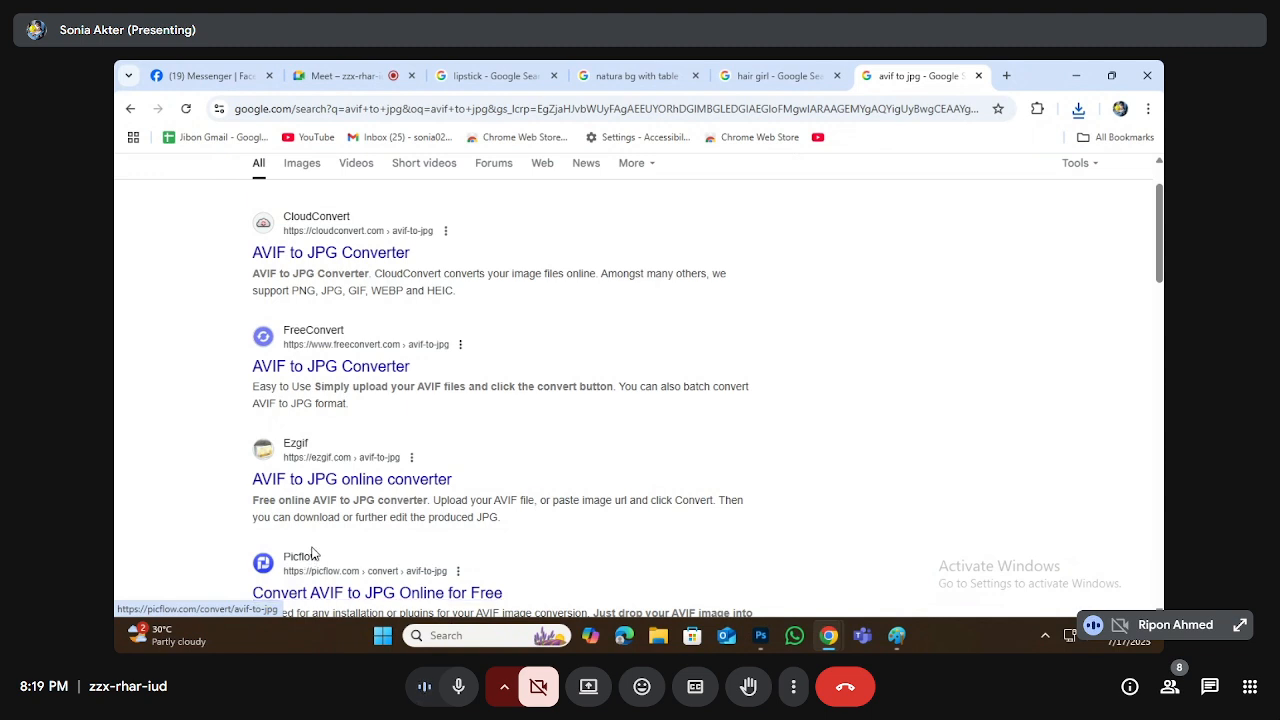
{"action": "scroll", "coordinate": [486, 451], "scroll_direction": "up", "scroll_amount": 2}
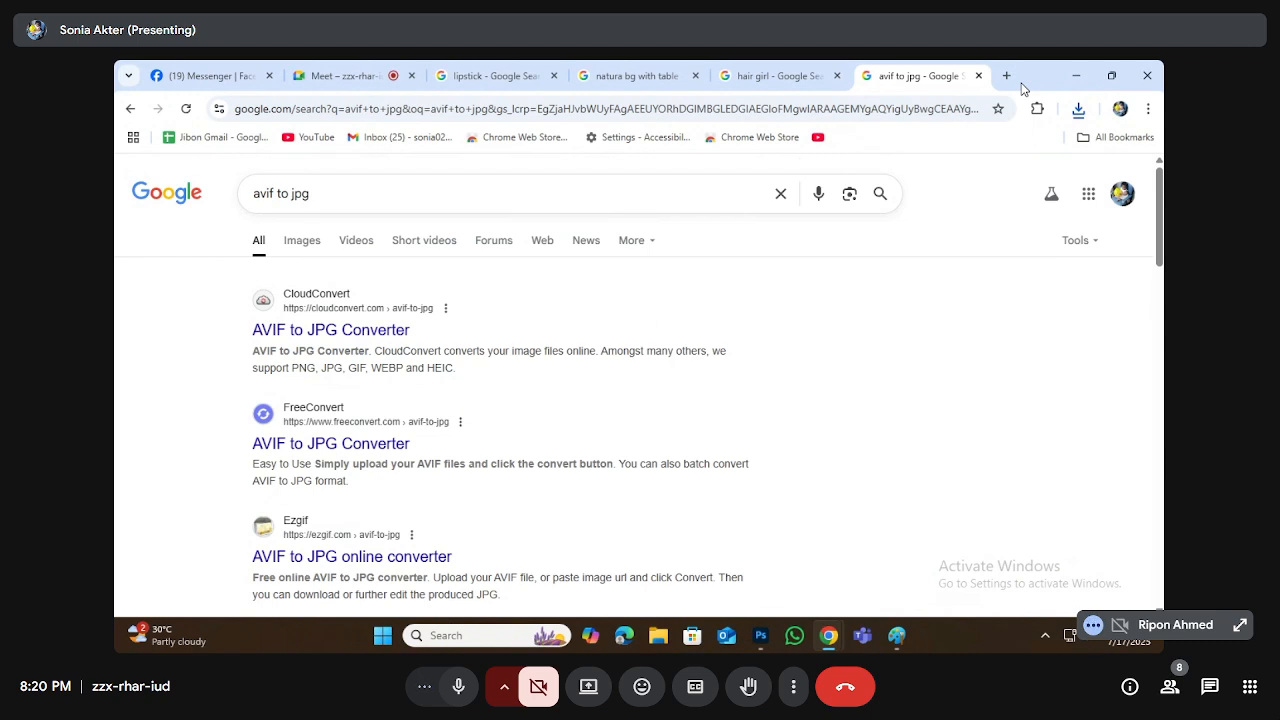
Step: Minimize the browser and Photoshop windows and close the Paint picture to get to the desktop
{"action": "left_click", "coordinate": [1073, 76]}
{"action": "left_click", "coordinate": [1075, 68]}
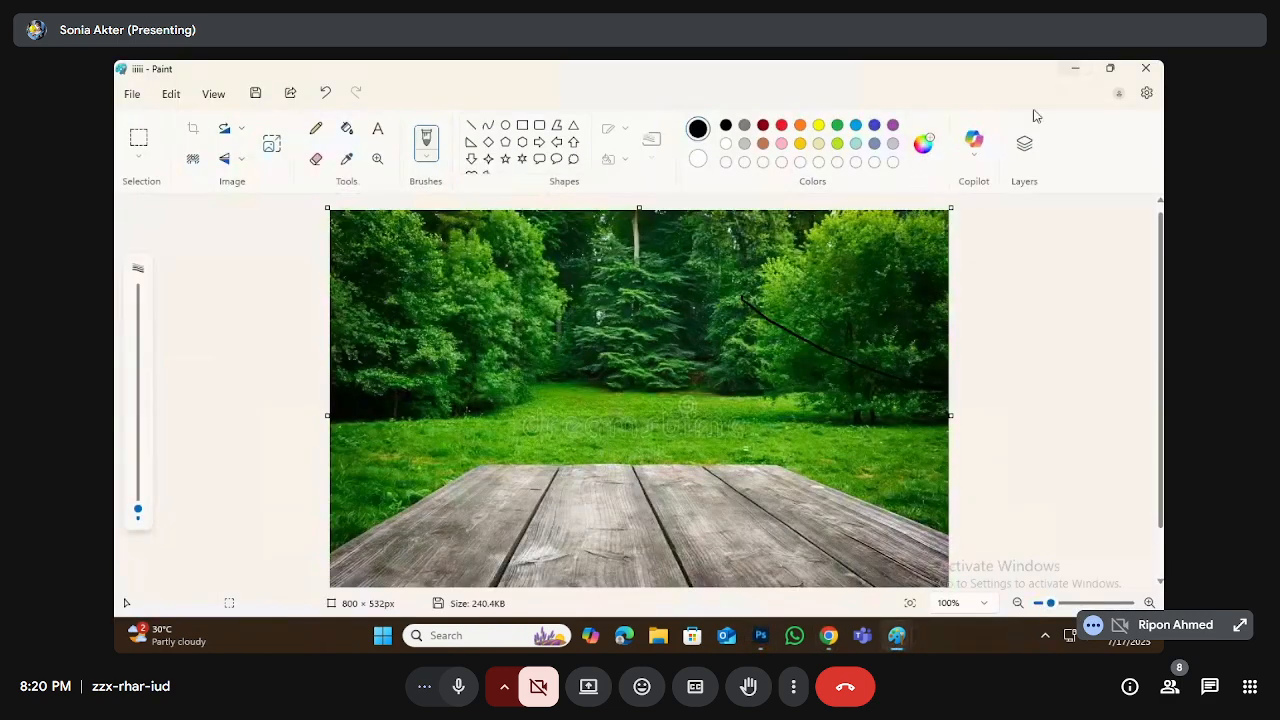
{"action": "left_click", "coordinate": [1145, 68]}
{"action": "left_click", "coordinate": [788, 267]}
{"action": "left_click", "coordinate": [1145, 68]}
{"action": "left_click", "coordinate": [638, 381]}
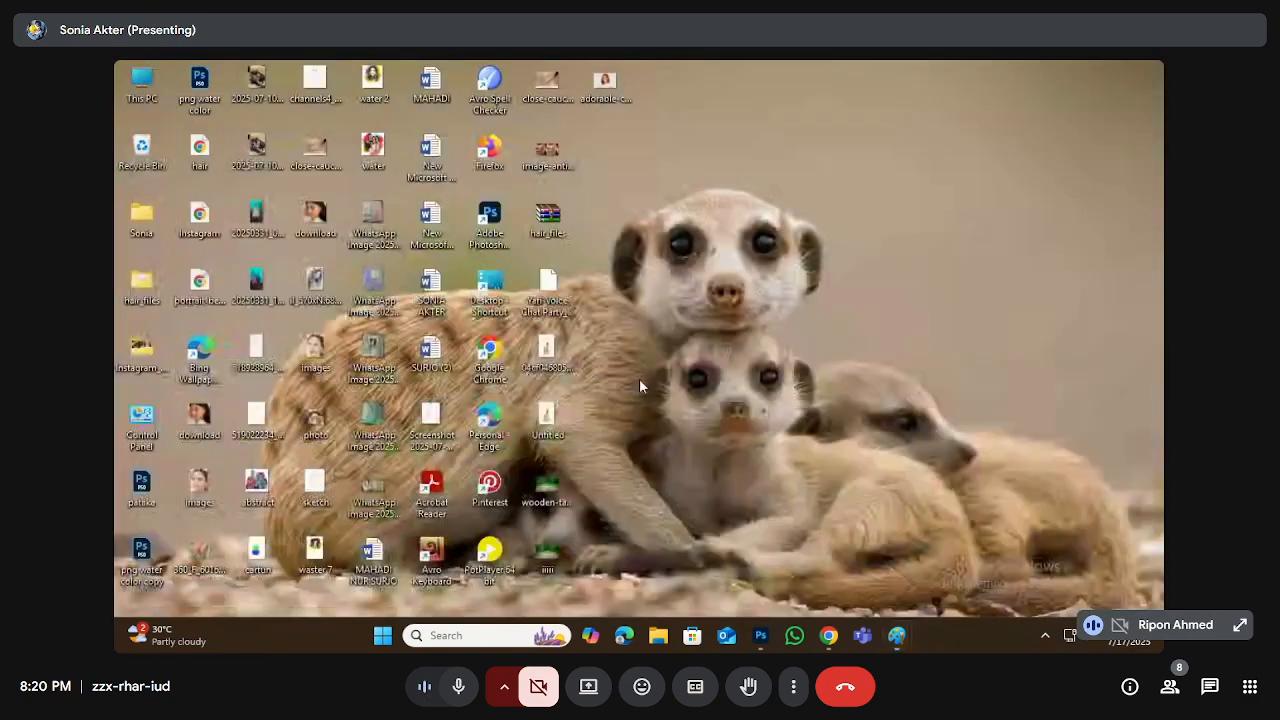
Step: Check the downloaded AVIF portrait on the desktop and compare its file type with the Untitled lipstick image
{"action": "left_click", "coordinate": [605, 84]}
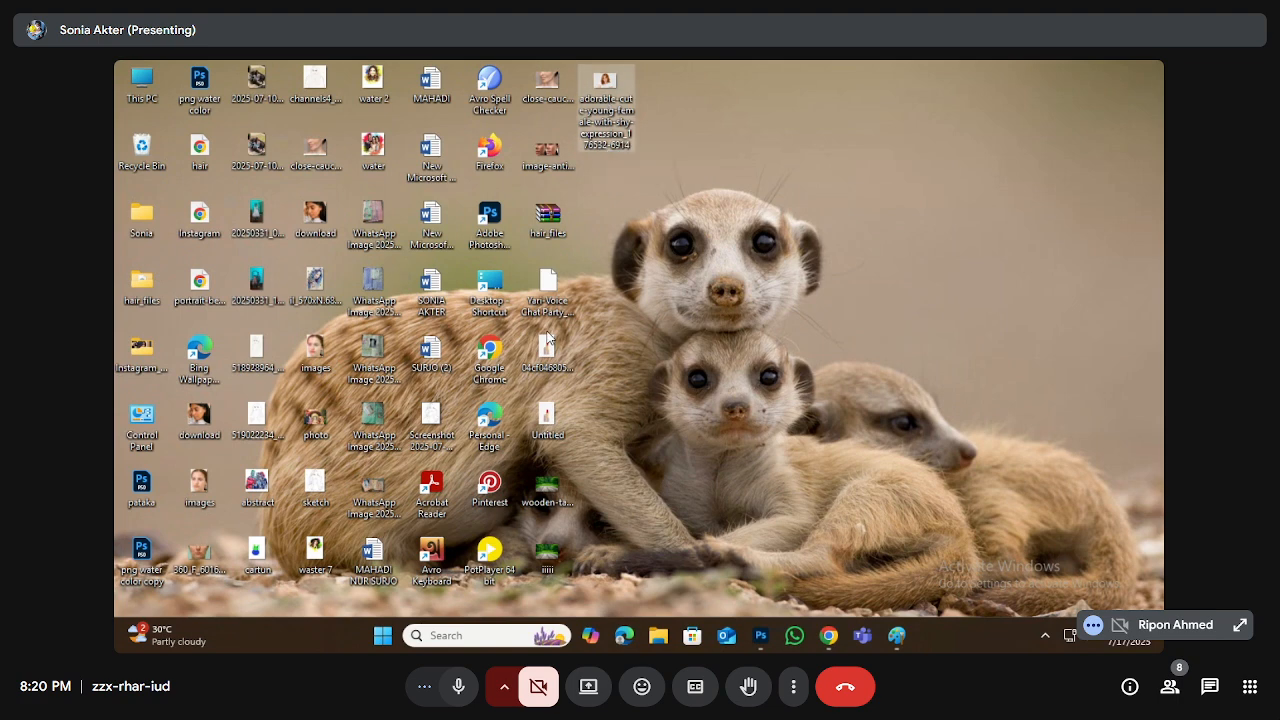
{"action": "mouse_move", "coordinate": [547, 432]}
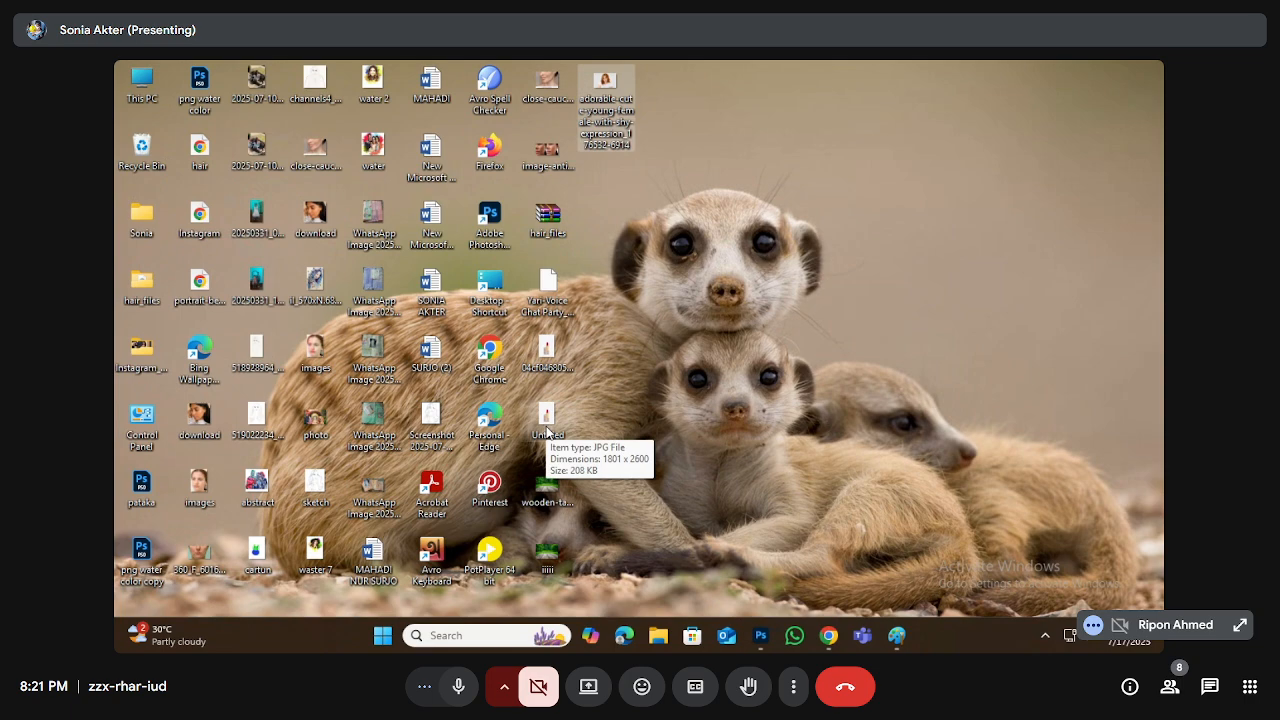
{"action": "right_click", "coordinate": [606, 84]}
{"action": "left_click", "coordinate": [603, 88]}
Step: Return to the "avif to jpg" search results in Chrome and open CloudConvert's AVIF to JPG Converter
{"action": "left_click", "coordinate": [828, 635]}
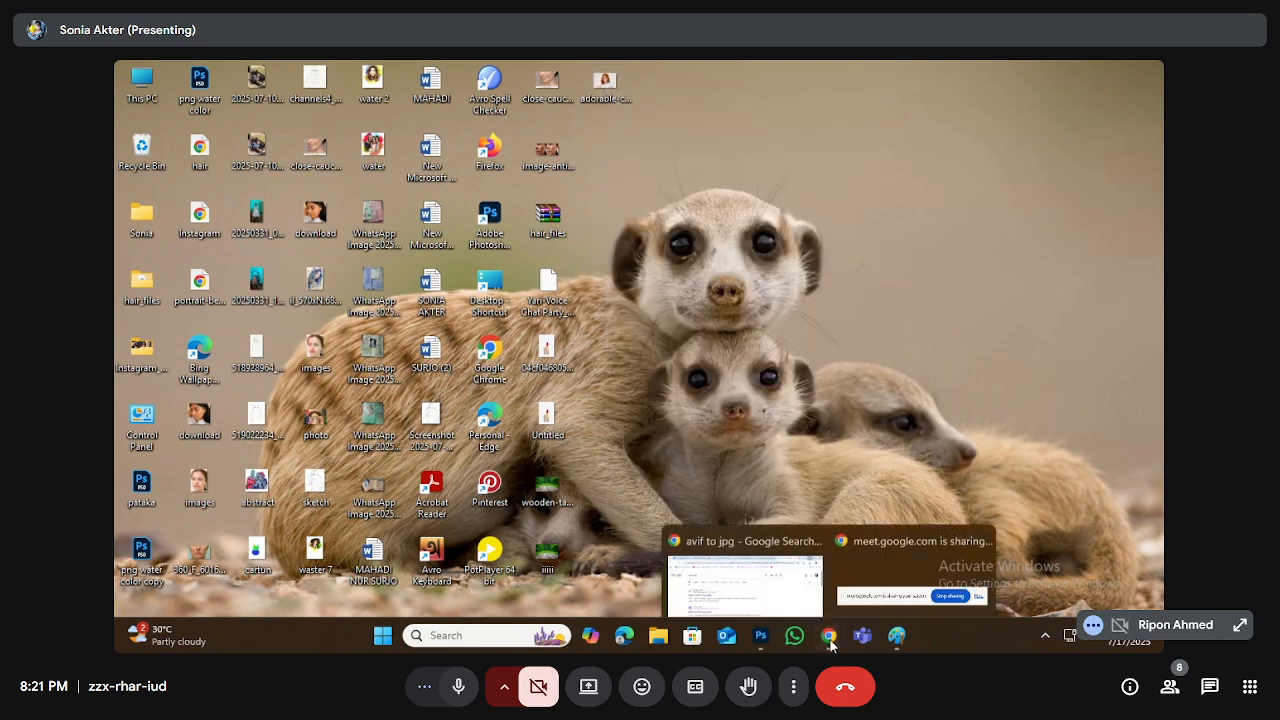
{"action": "left_click", "coordinate": [757, 571]}
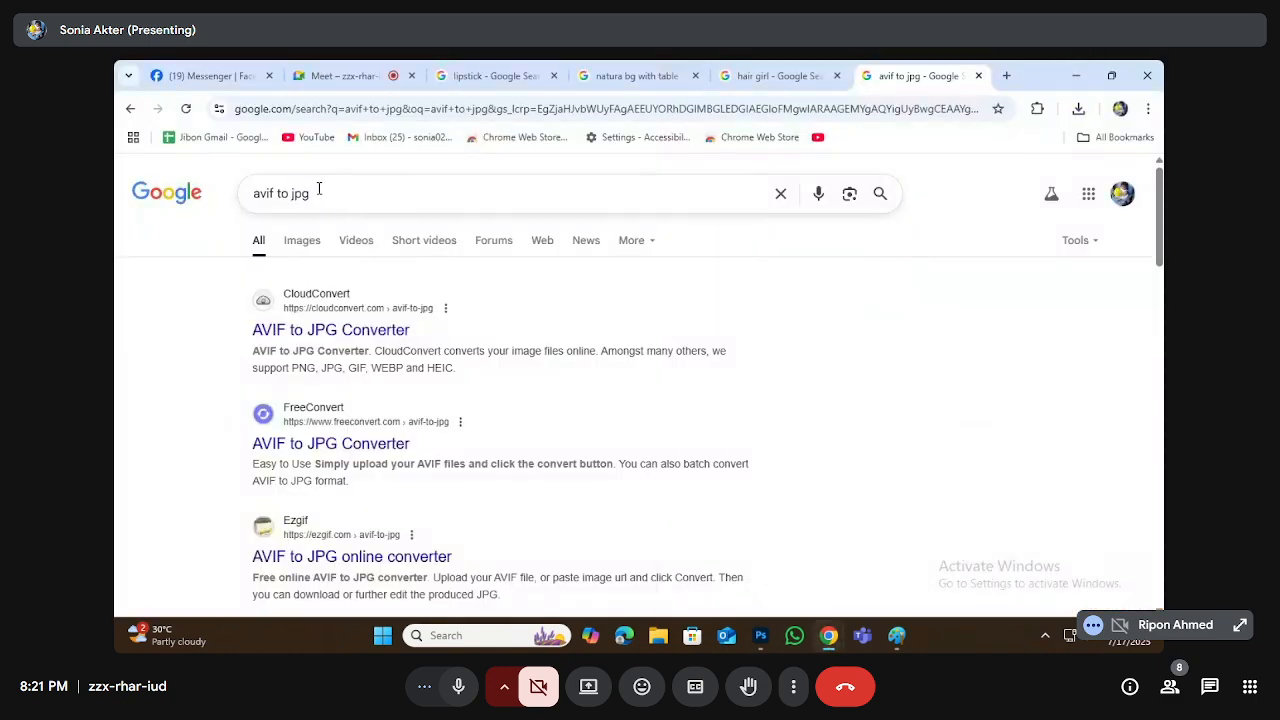
{"action": "left_click_drag", "start_coordinate": [310, 193], "coordinate": [252, 205]}
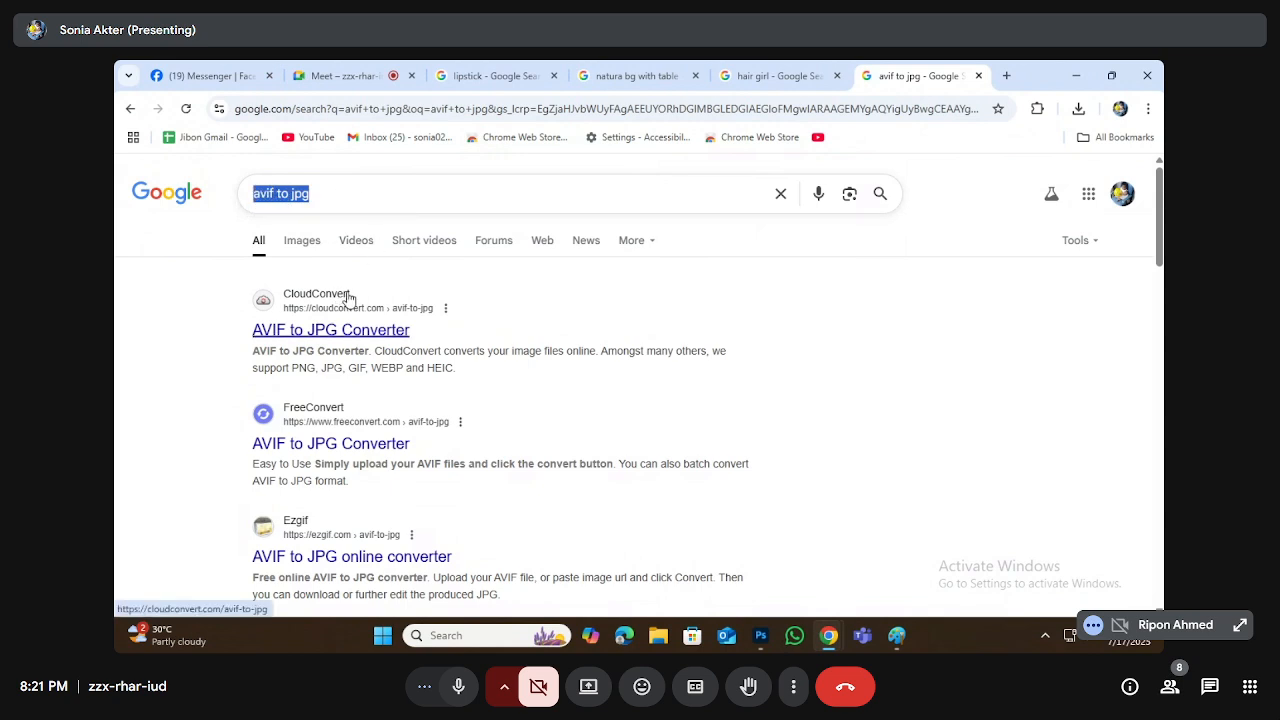
{"action": "scroll", "coordinate": [342, 303], "scroll_direction": "down", "scroll_amount": 1}
{"action": "scroll", "coordinate": [340, 420], "scroll_direction": "down", "scroll_amount": 1}
{"action": "scroll", "coordinate": [328, 390], "scroll_direction": "up", "scroll_amount": 2}
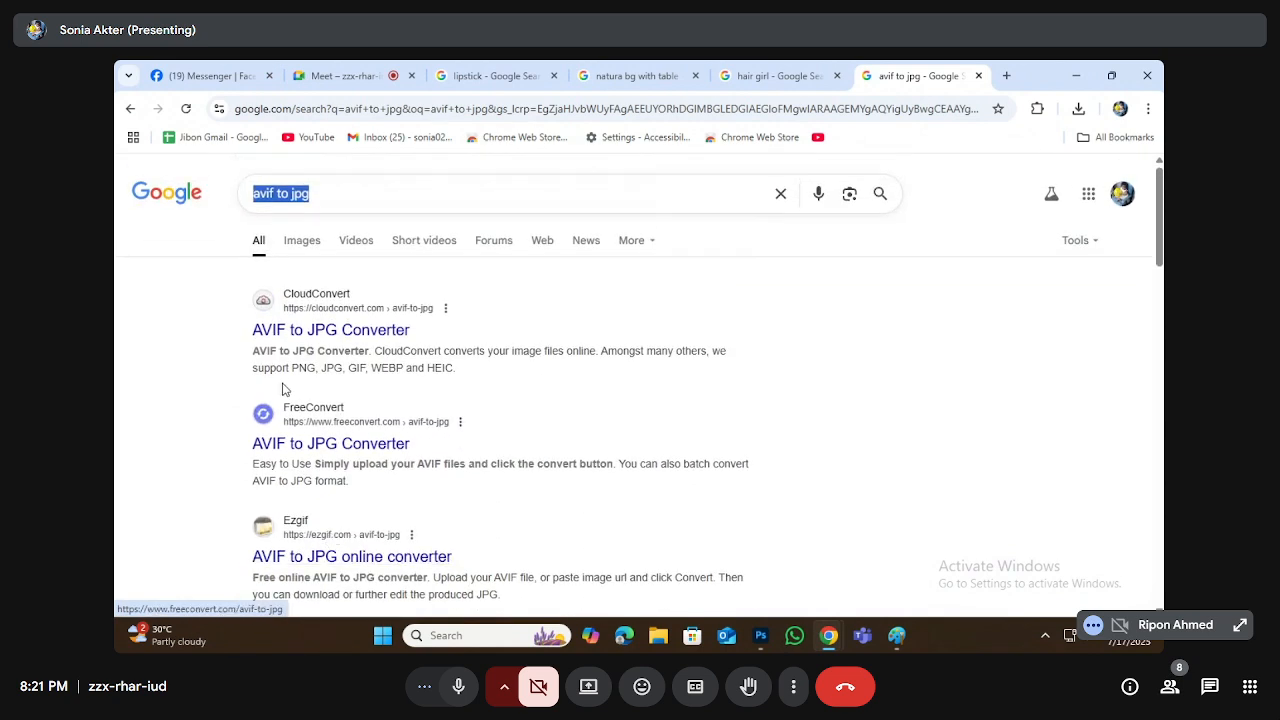
{"action": "left_click", "coordinate": [347, 336]}
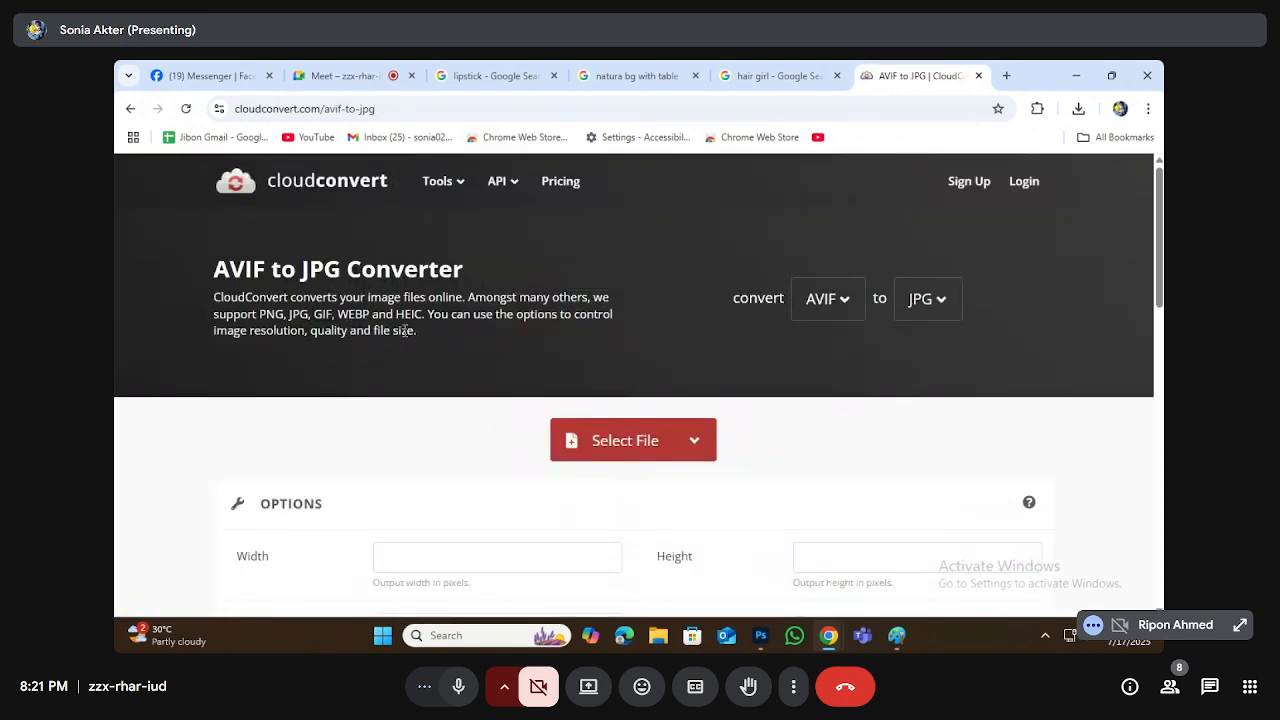
{"action": "left_click", "coordinate": [608, 441]}
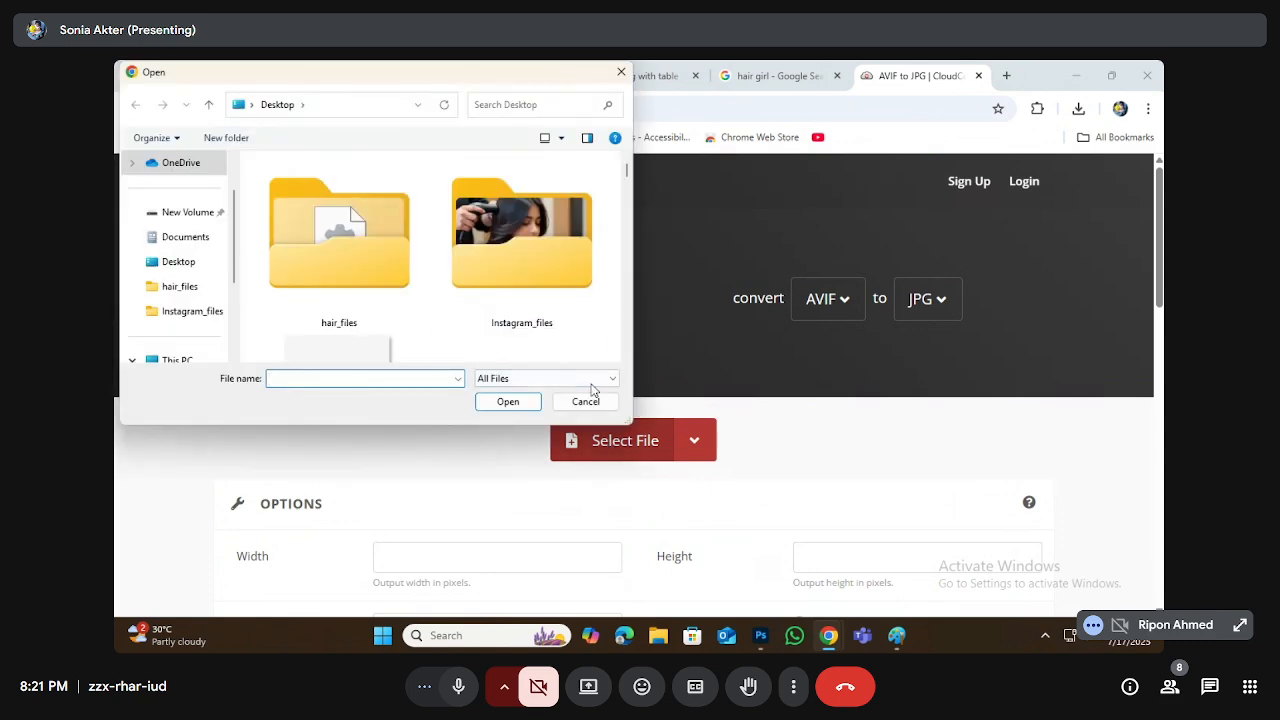
{"action": "scroll", "coordinate": [498, 287], "scroll_direction": "down", "scroll_amount": 2}
{"action": "scroll", "coordinate": [488, 271], "scroll_direction": "down", "scroll_amount": 8}
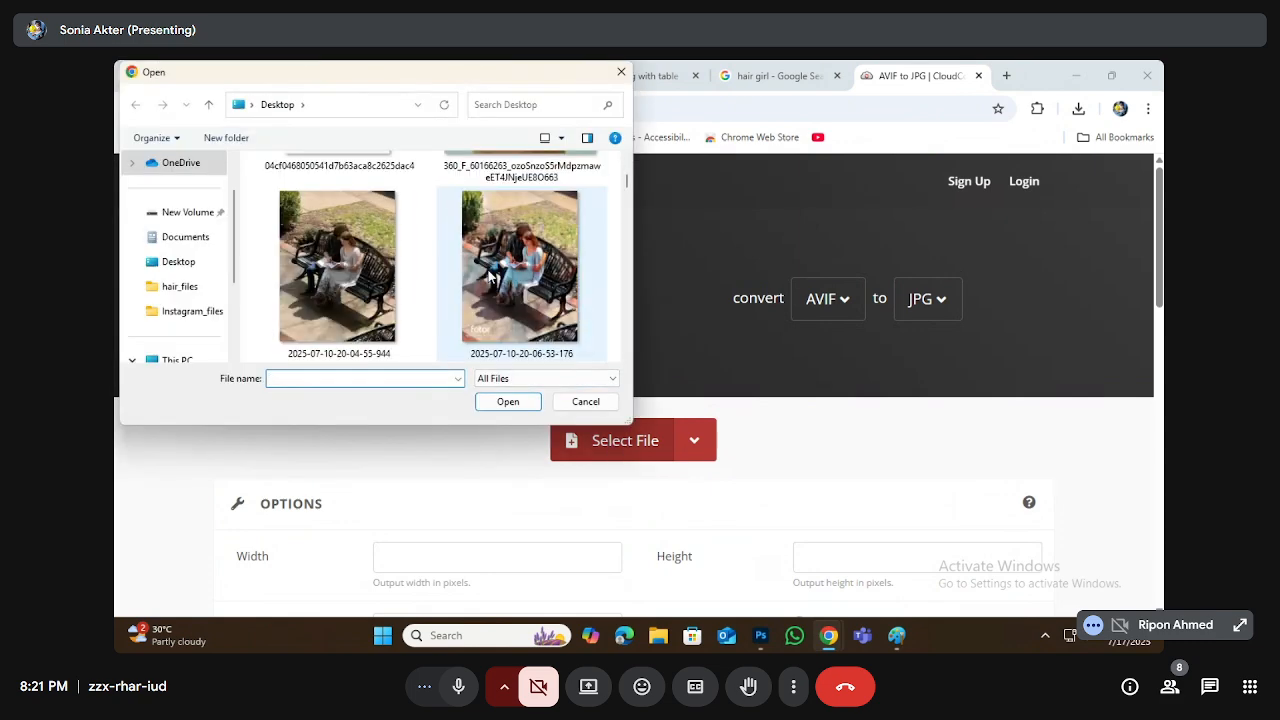
{"action": "scroll", "coordinate": [488, 271], "scroll_direction": "down", "scroll_amount": 4}
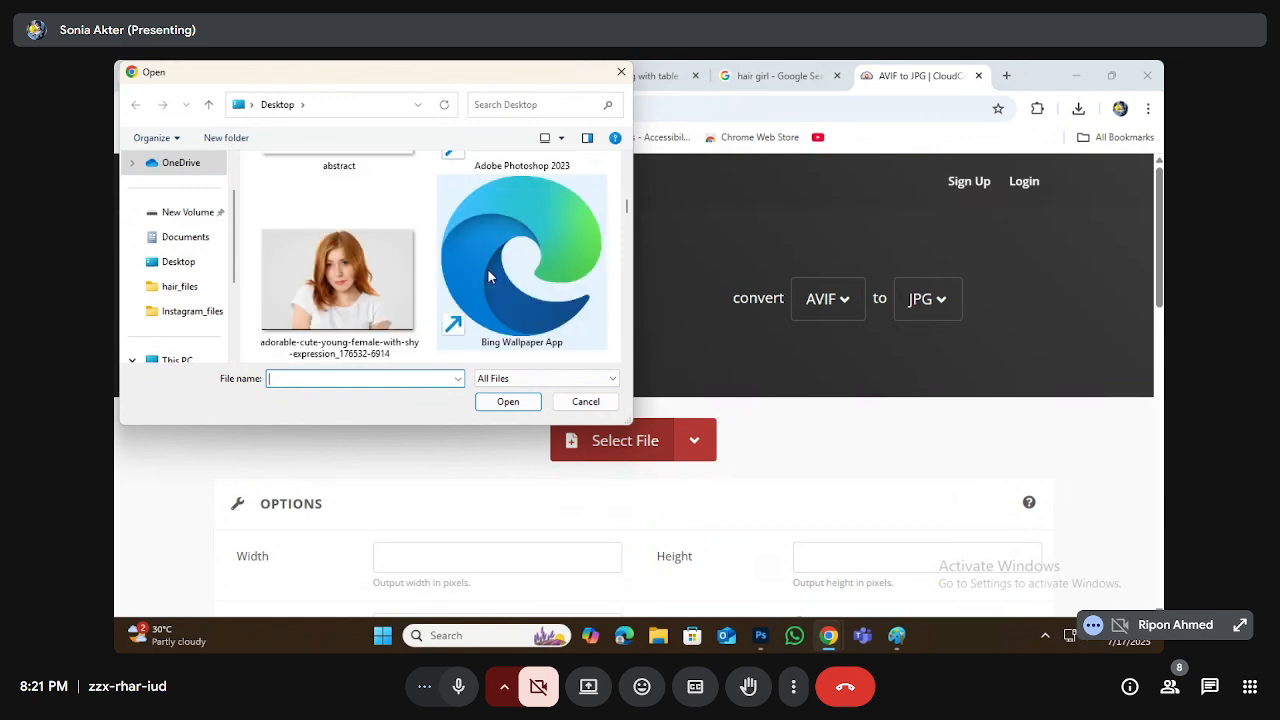
{"action": "scroll", "coordinate": [308, 276], "scroll_direction": "up", "scroll_amount": 2}
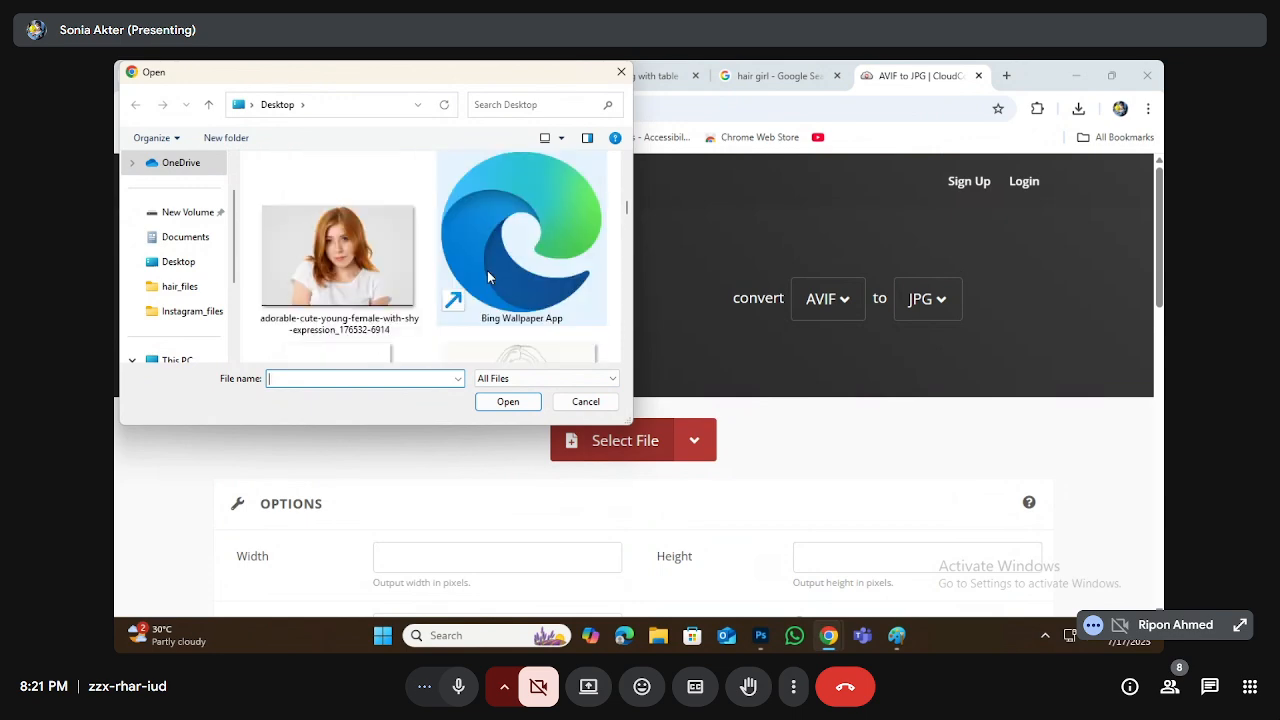
{"action": "double_click", "coordinate": [334, 266]}
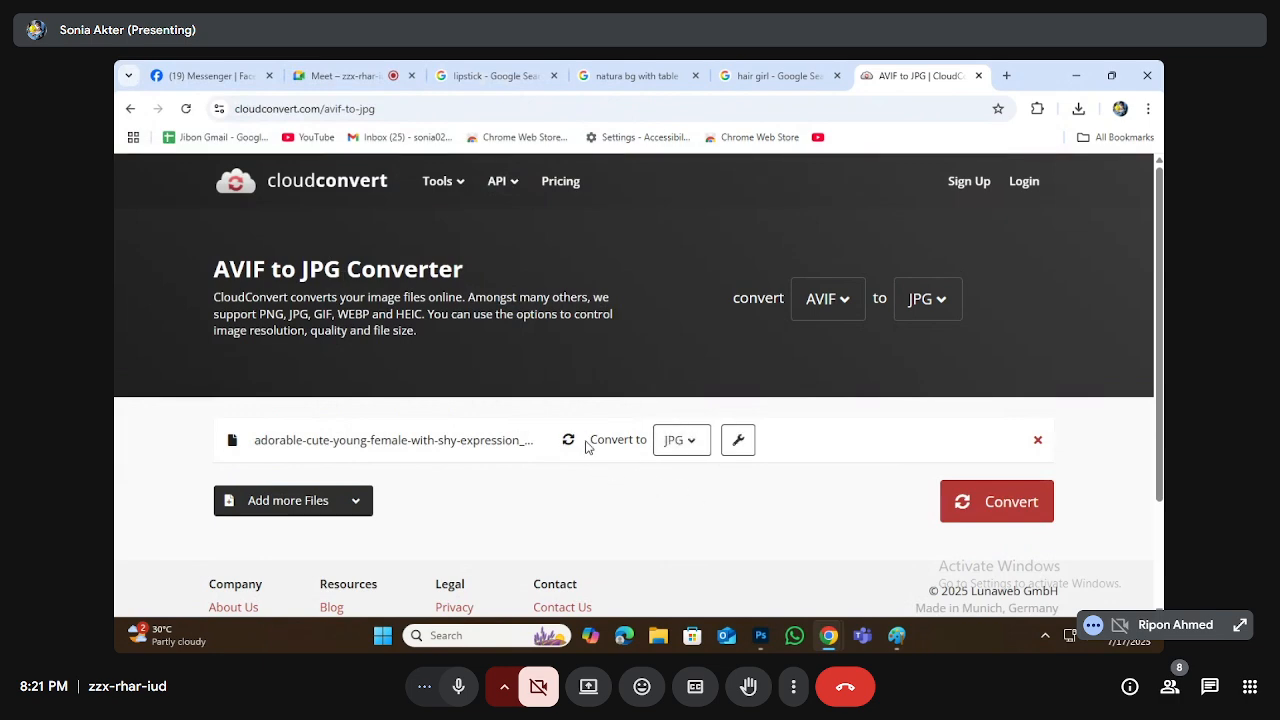
Step: Convert the loaded portrait to JPG, preview the result and download it
{"action": "left_click_drag", "start_coordinate": [586, 441], "coordinate": [660, 446]}
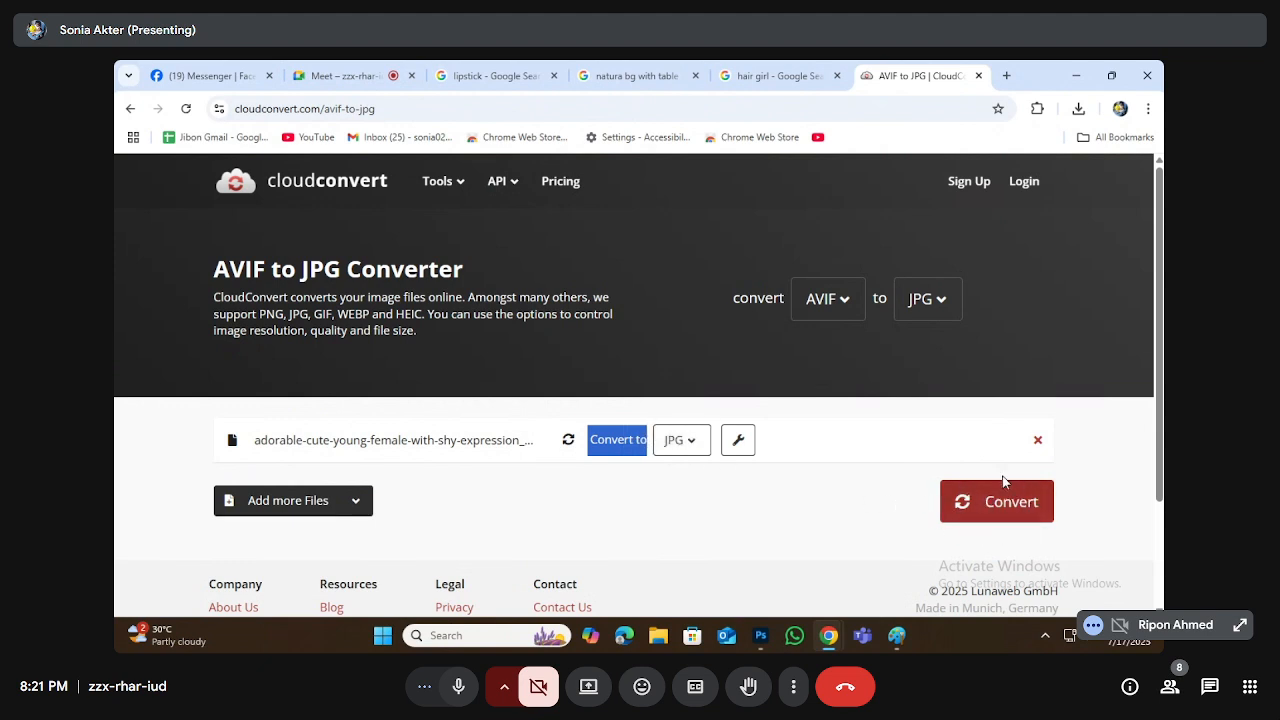
{"action": "left_click", "coordinate": [990, 512]}
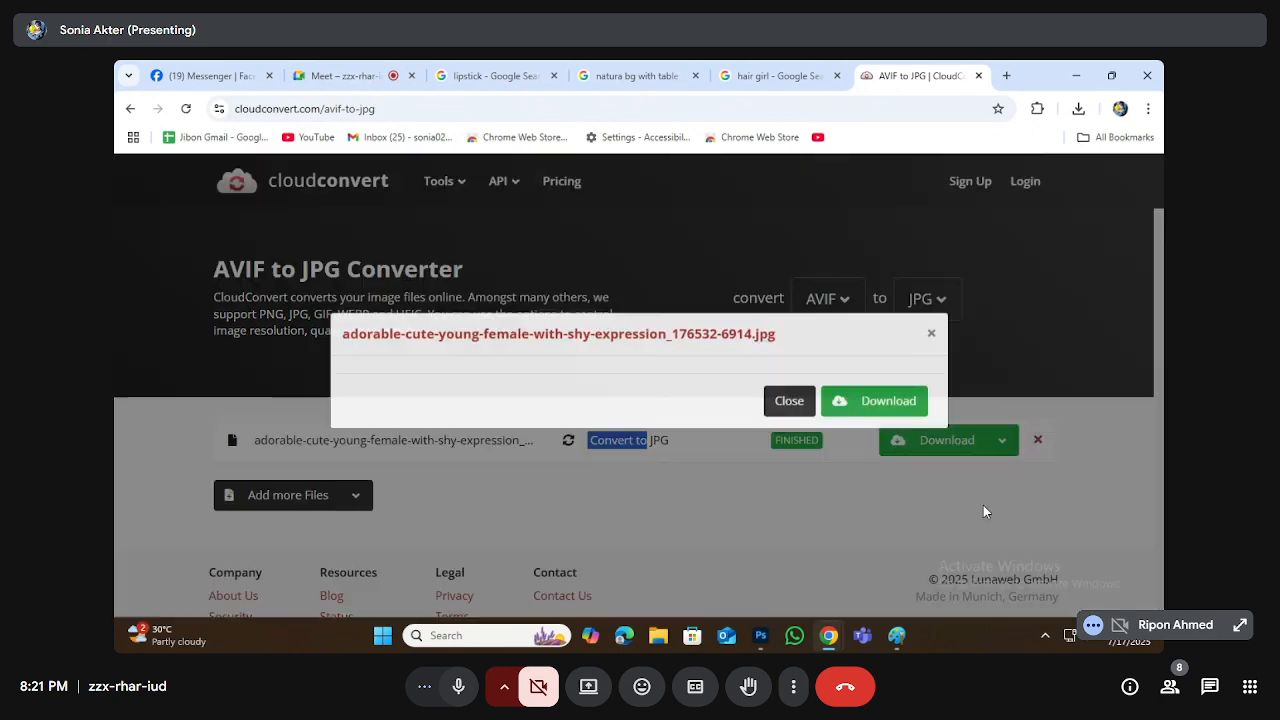
{"action": "scroll", "coordinate": [665, 410], "scroll_direction": "down", "scroll_amount": 2}
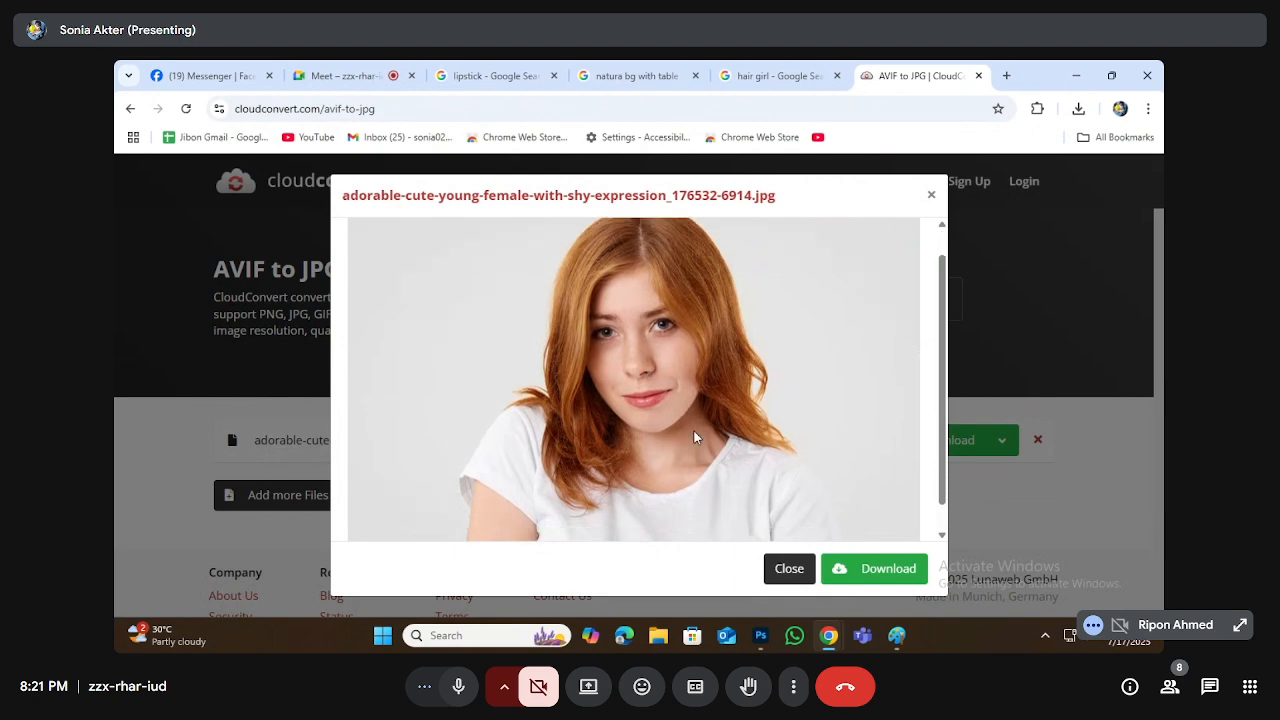
{"action": "left_click", "coordinate": [881, 584]}
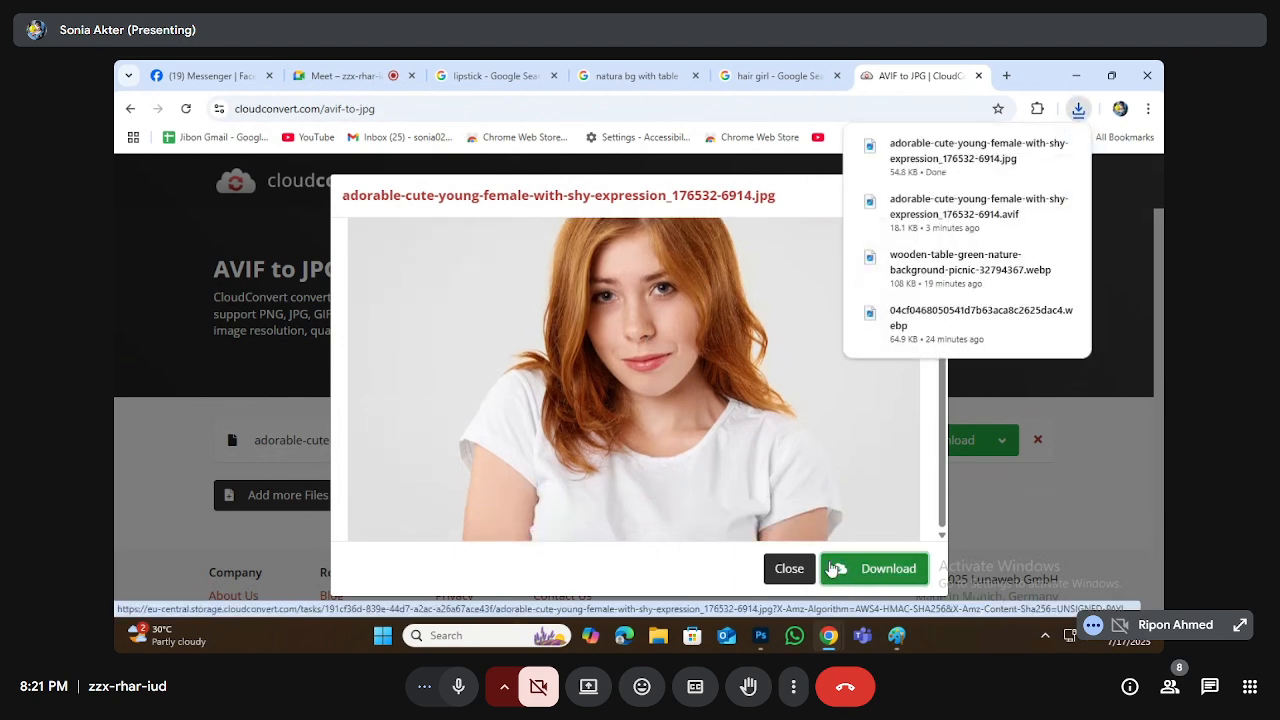
Step: Switch to Photoshop and try to open the AVIF version of the red-haired girl's portrait from the Desktop
{"action": "left_click", "coordinate": [766, 637]}
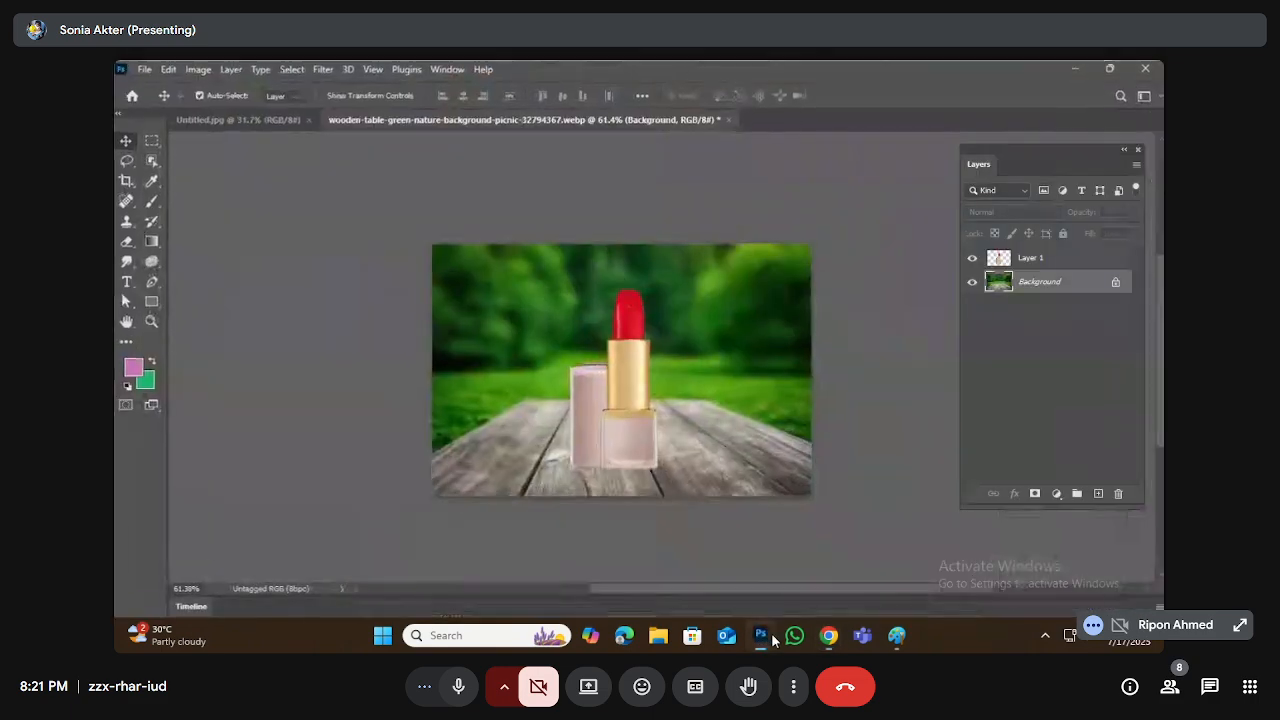
{"action": "left_click", "coordinate": [144, 69]}
{"action": "left_click", "coordinate": [156, 106]}
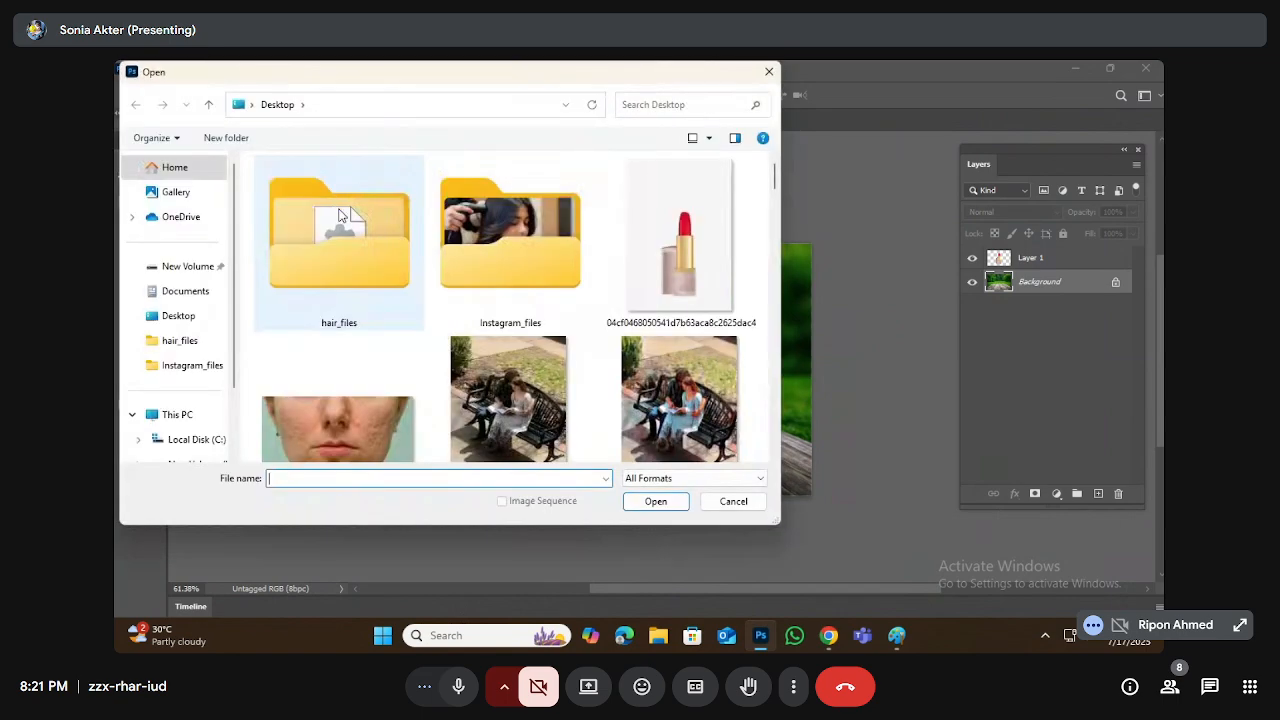
{"action": "scroll", "coordinate": [473, 280], "scroll_direction": "down", "scroll_amount": 2}
{"action": "scroll", "coordinate": [474, 281], "scroll_direction": "down", "scroll_amount": 6}
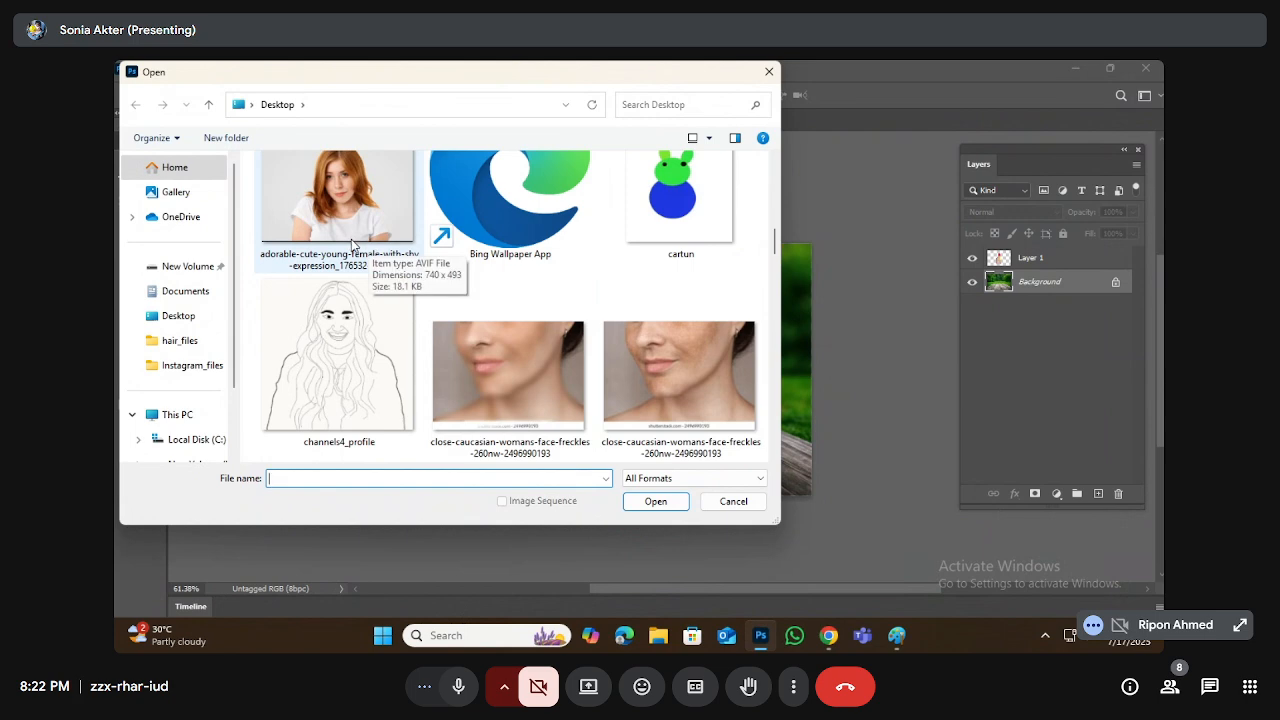
{"action": "double_click", "coordinate": [351, 240]}
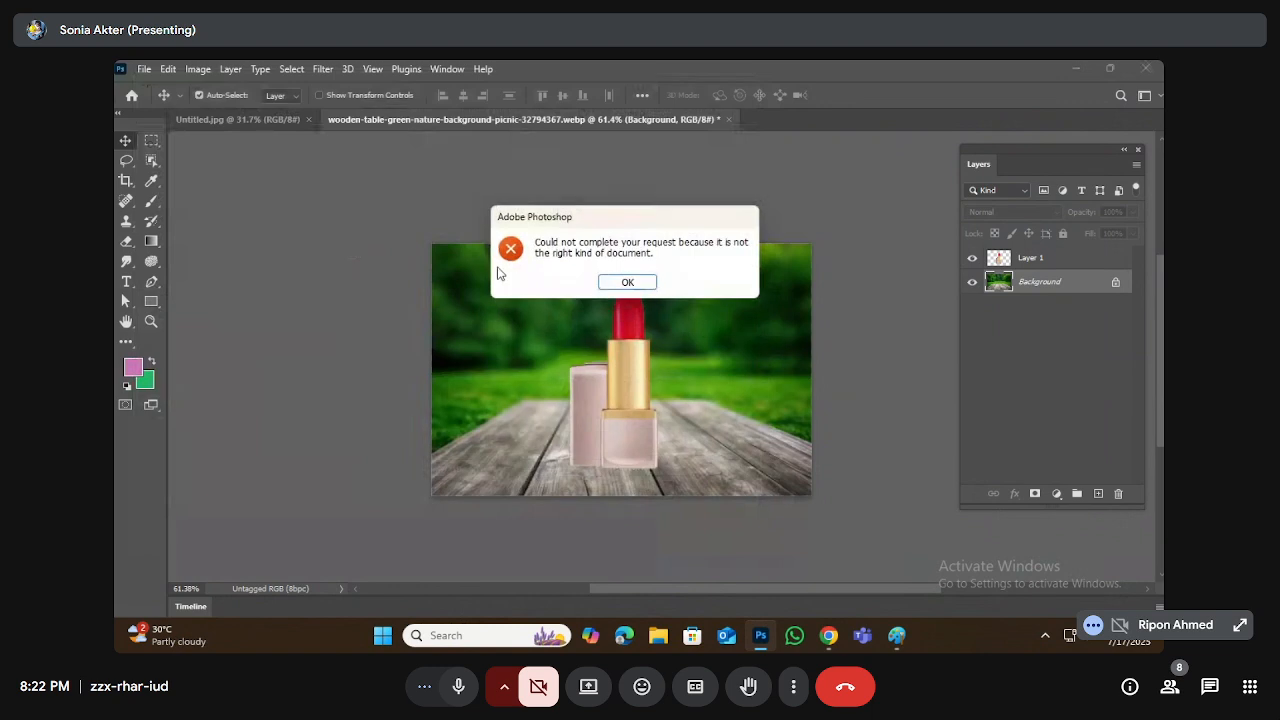
{"action": "left_click", "coordinate": [630, 282]}
{"action": "left_click", "coordinate": [144, 68]}
{"action": "left_click", "coordinate": [158, 102]}
{"action": "scroll", "coordinate": [443, 257], "scroll_direction": "down", "scroll_amount": 10}
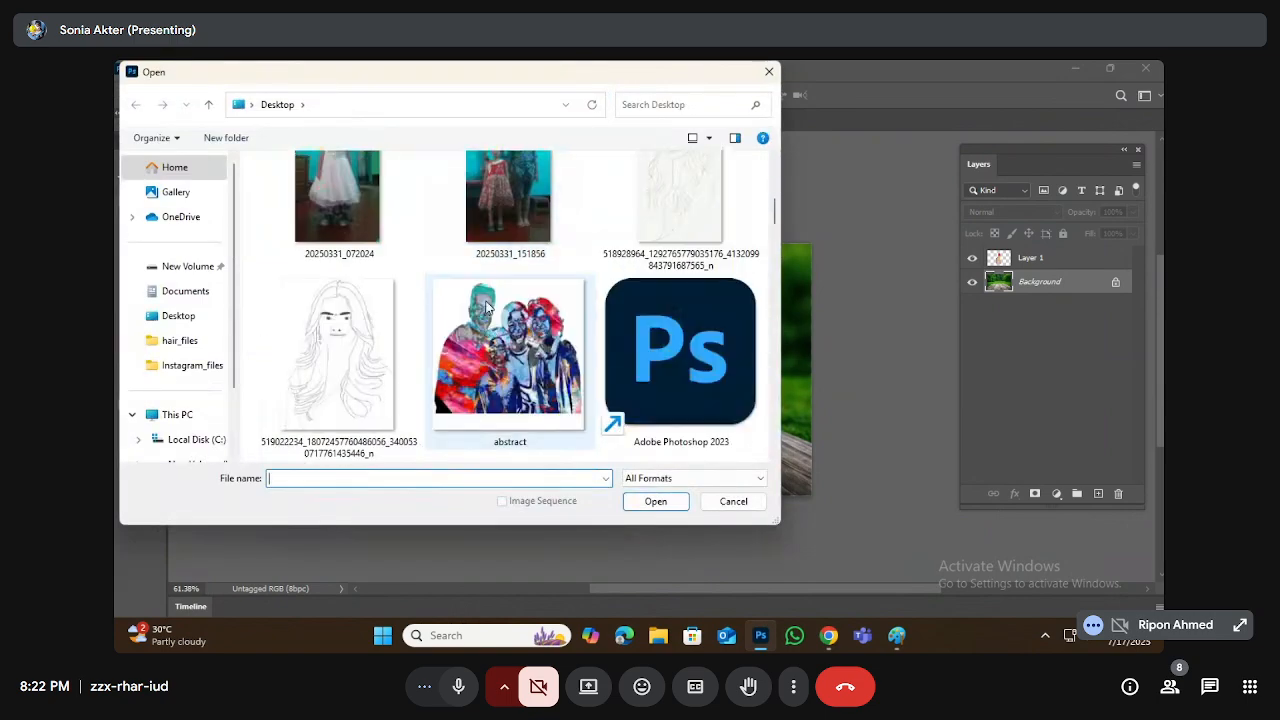
{"action": "scroll", "coordinate": [487, 312], "scroll_direction": "down", "scroll_amount": 5}
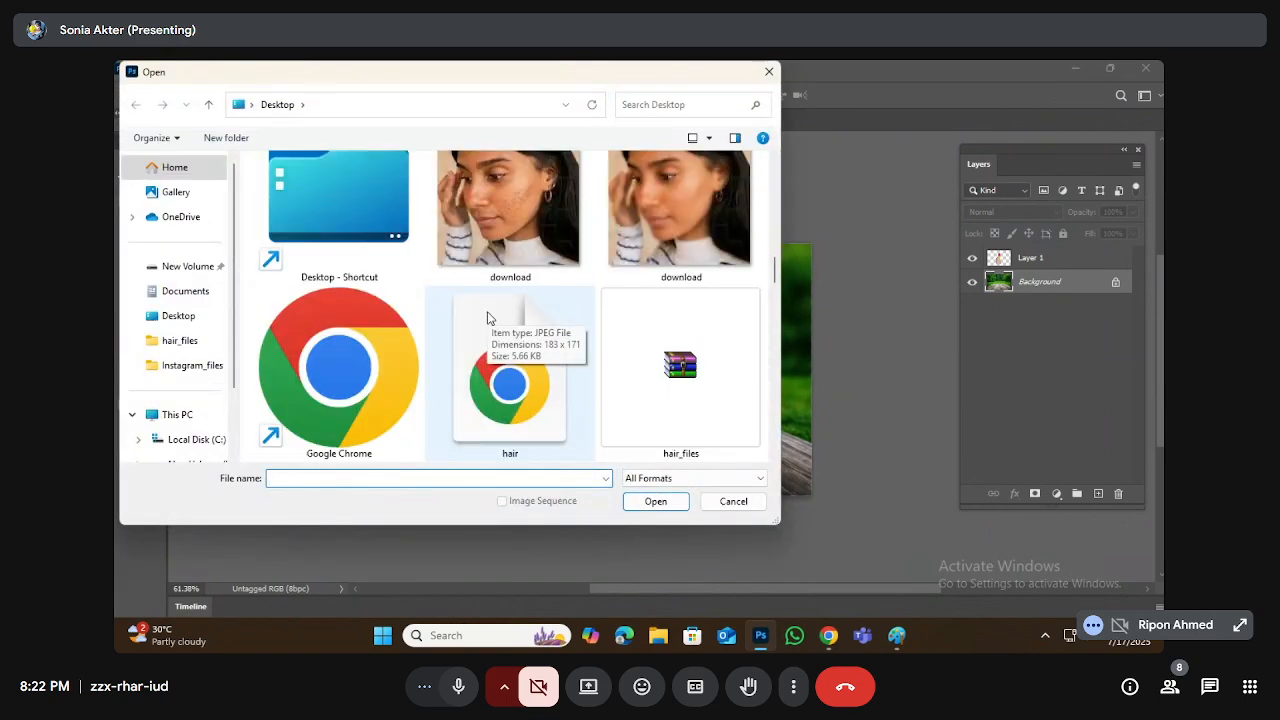
{"action": "scroll", "coordinate": [487, 317], "scroll_direction": "down", "scroll_amount": 8}
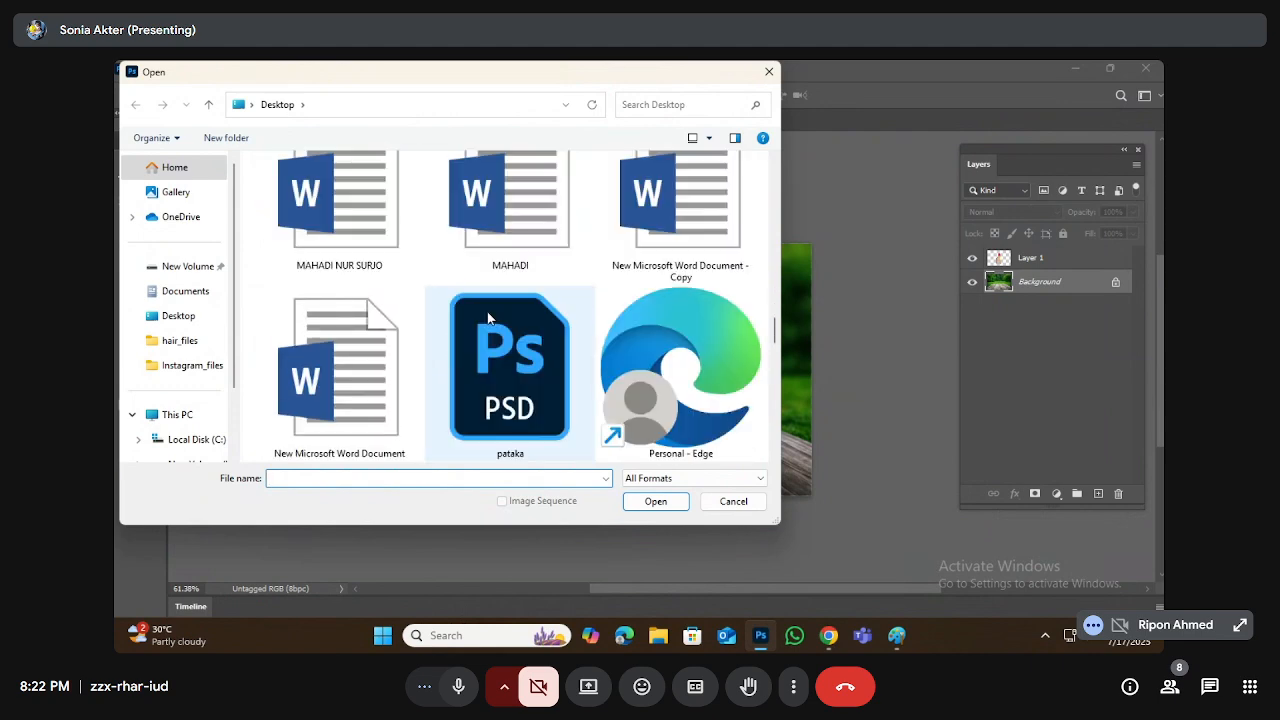
{"action": "scroll", "coordinate": [487, 317], "scroll_direction": "down", "scroll_amount": 8}
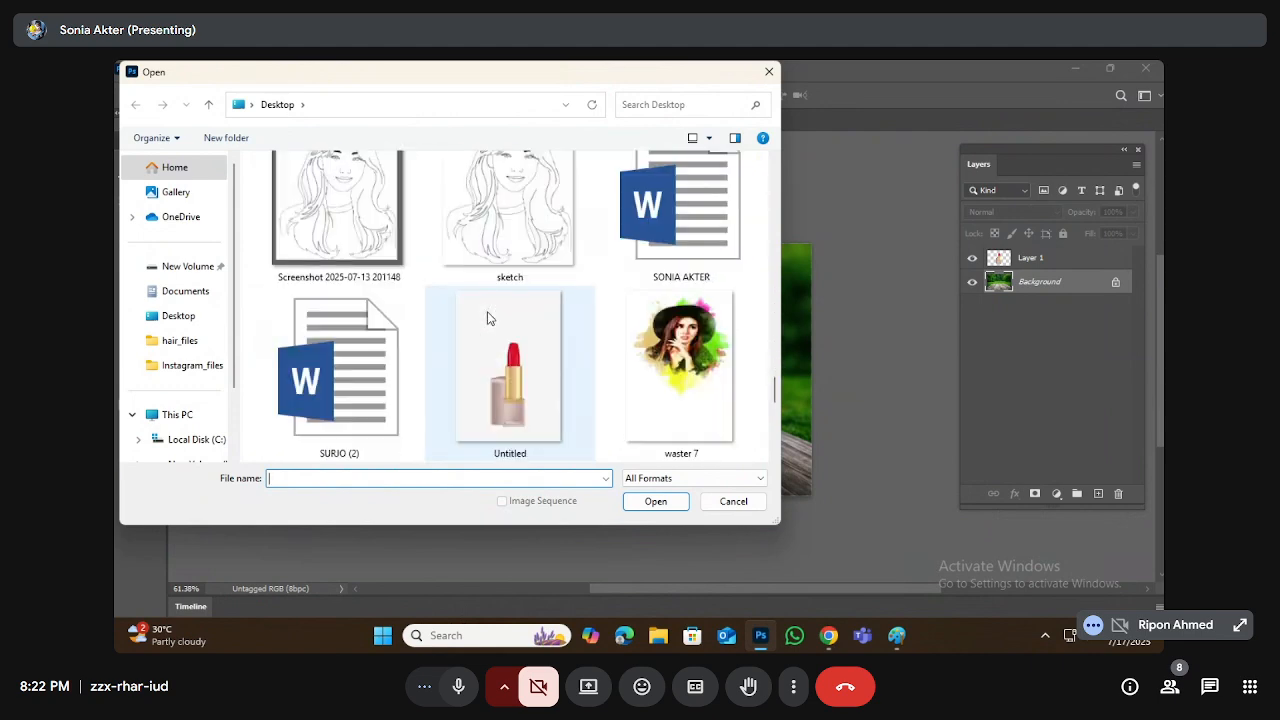
{"action": "scroll", "coordinate": [489, 317], "scroll_direction": "down", "scroll_amount": 2}
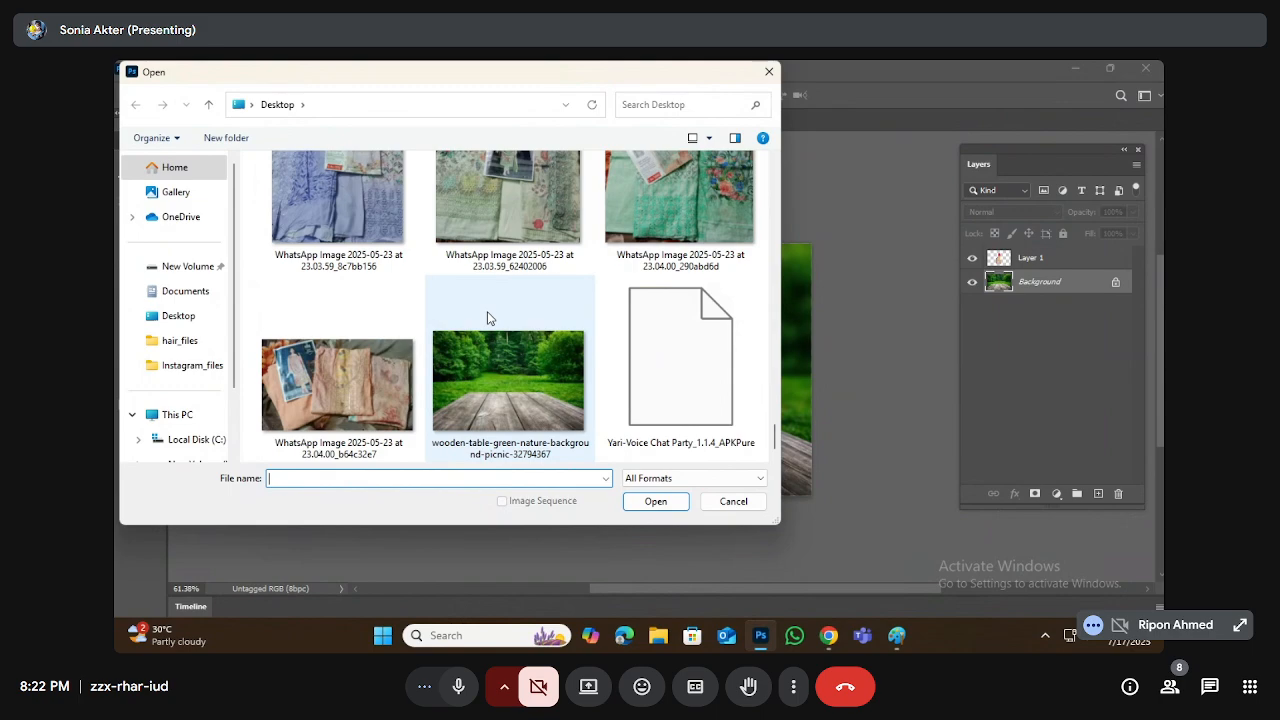
{"action": "scroll", "coordinate": [489, 317], "scroll_direction": "up", "scroll_amount": 6}
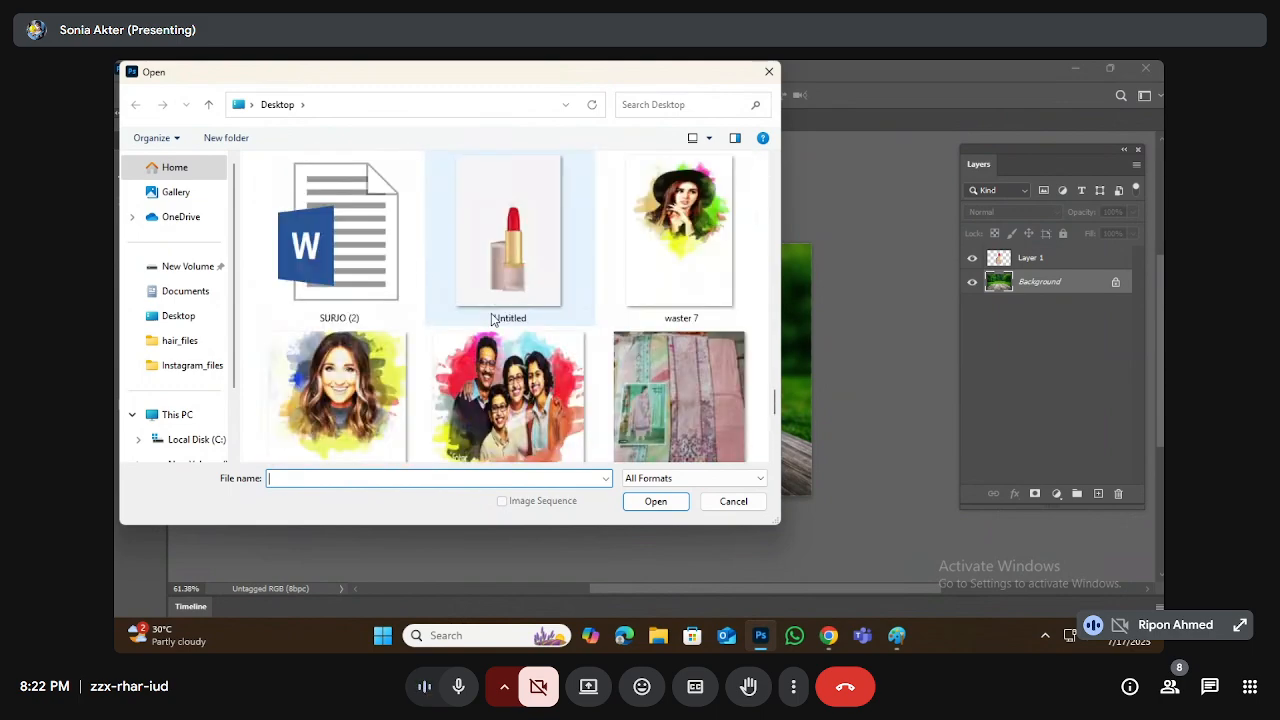
{"action": "scroll", "coordinate": [491, 317], "scroll_direction": "up", "scroll_amount": 2}
{"action": "scroll", "coordinate": [351, 335], "scroll_direction": "up", "scroll_amount": 2}
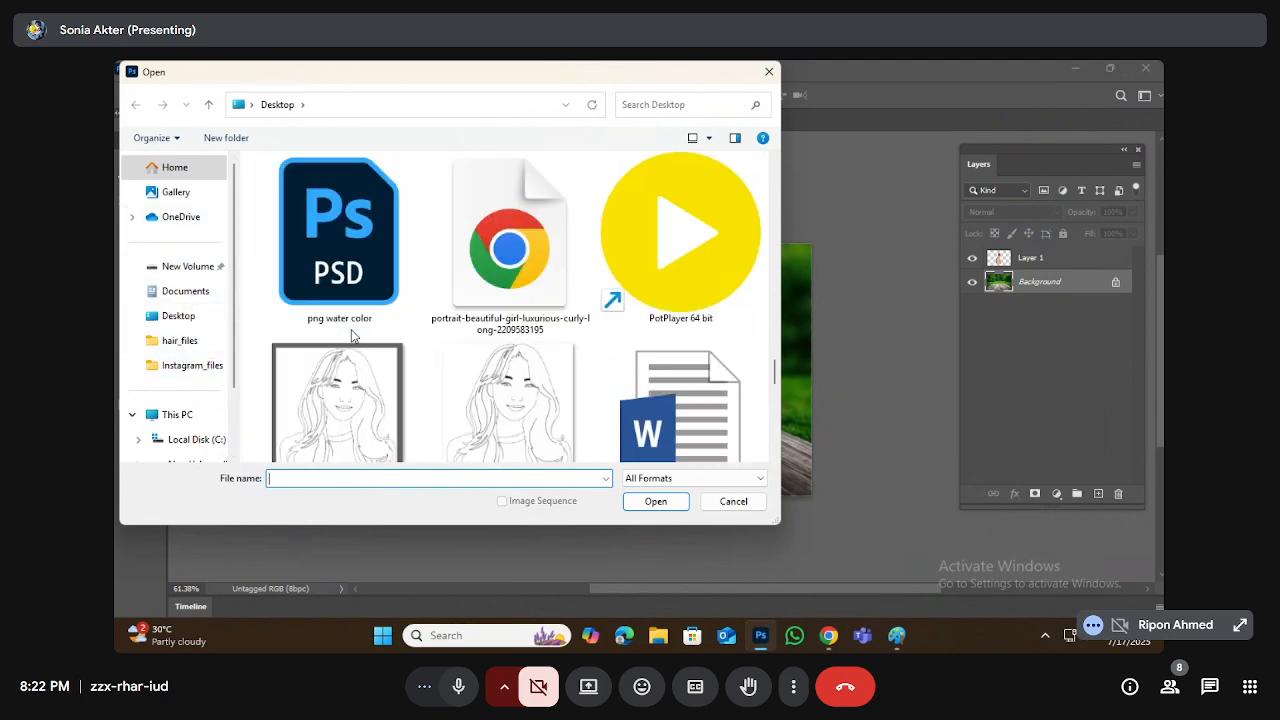
{"action": "left_click", "coordinate": [735, 502]}
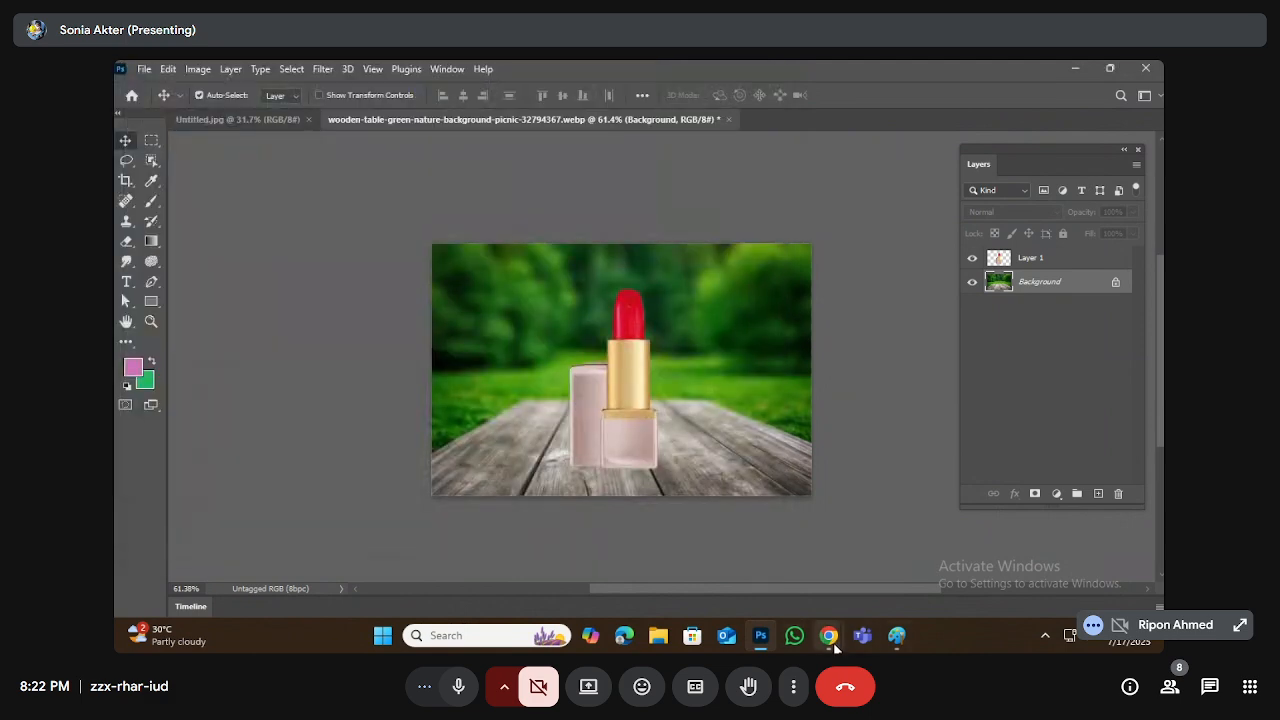
Step: Switch to Chrome, locate the downloaded JPG portrait in its folder and copy it to the Desktop
{"action": "left_click", "coordinate": [760, 560]}
{"action": "left_click", "coordinate": [874, 568]}
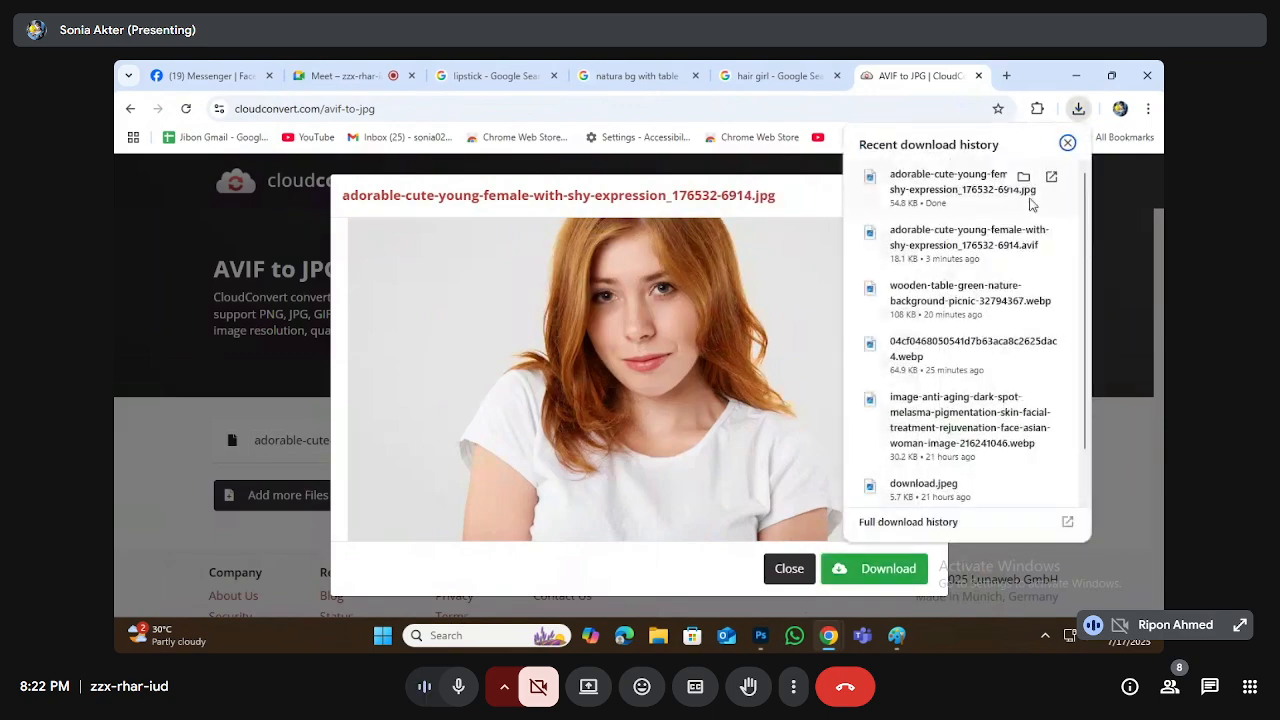
{"action": "left_click", "coordinate": [1023, 176]}
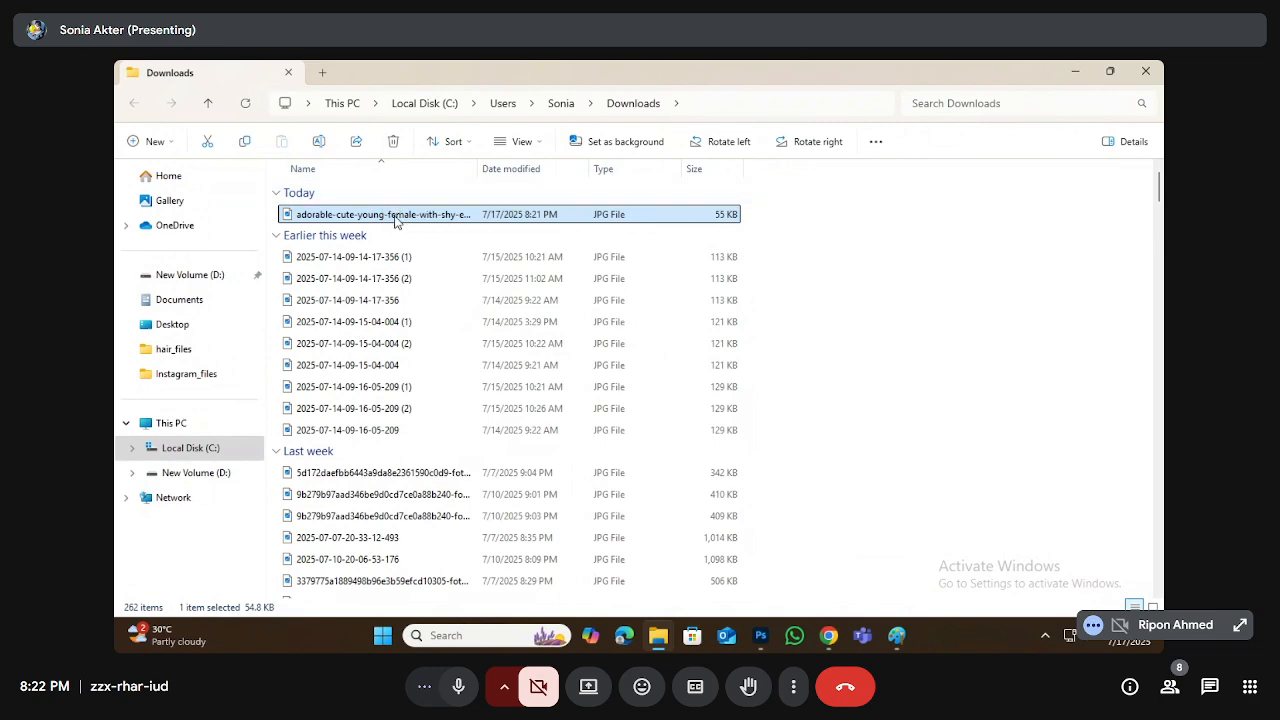
{"action": "left_click", "coordinate": [174, 324]}
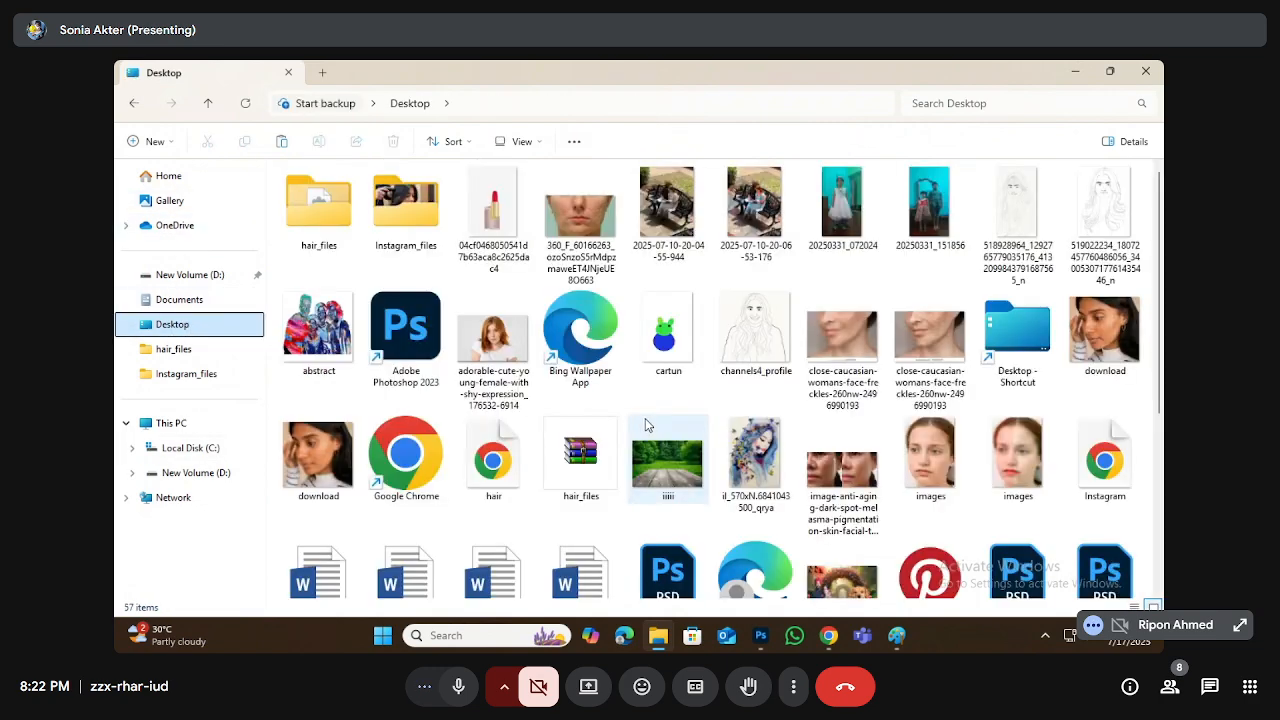
{"action": "key", "text": "ctrl+v"}
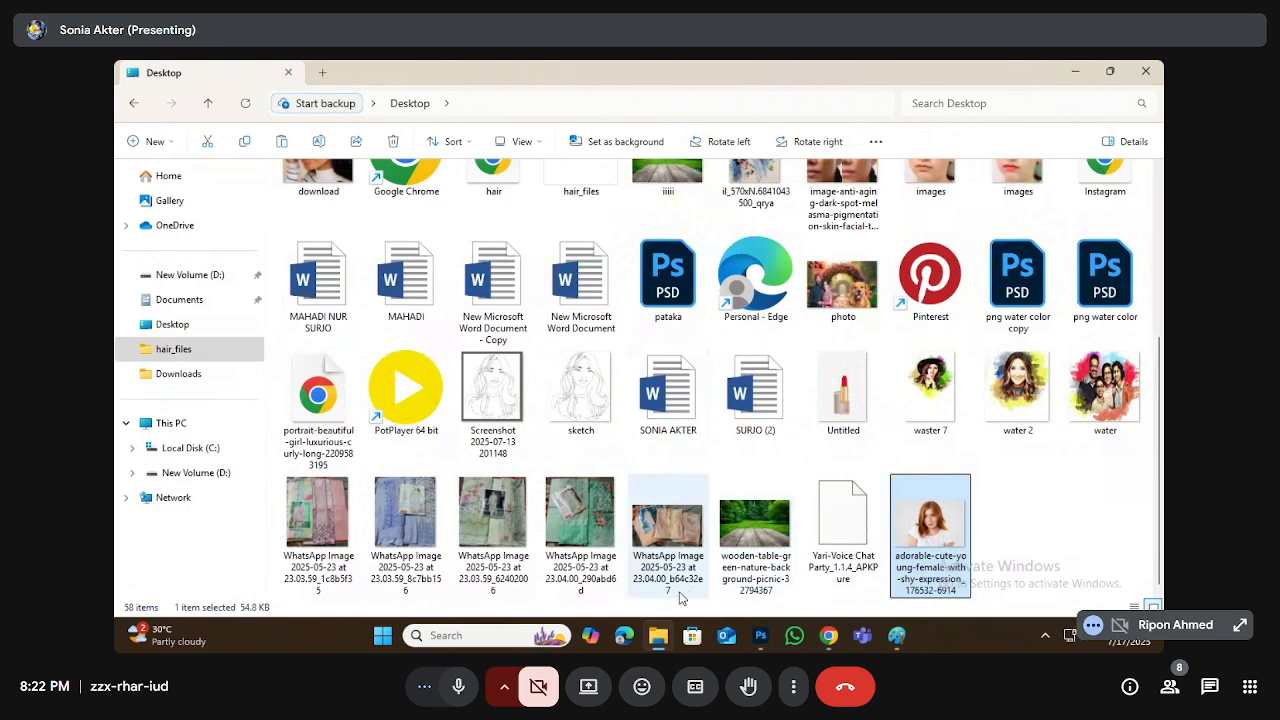
{"action": "left_click", "coordinate": [760, 635]}
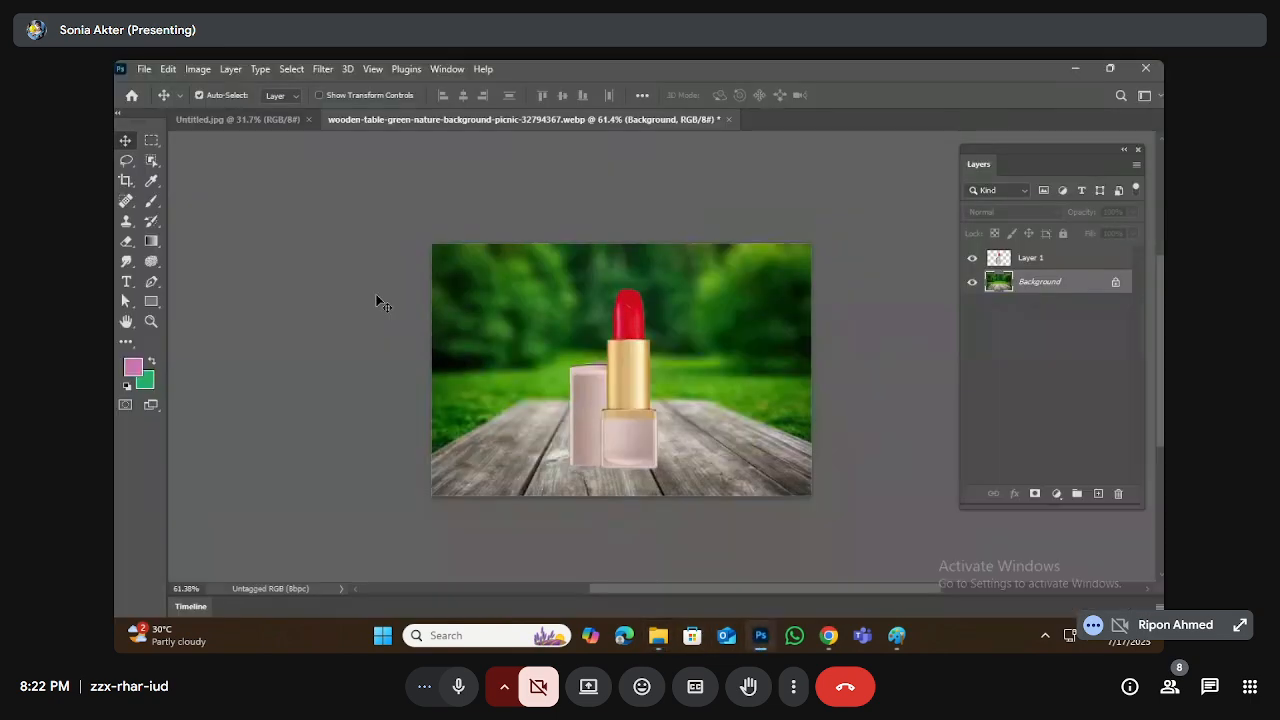
{"action": "left_click", "coordinate": [144, 68]}
{"action": "left_click", "coordinate": [161, 103]}
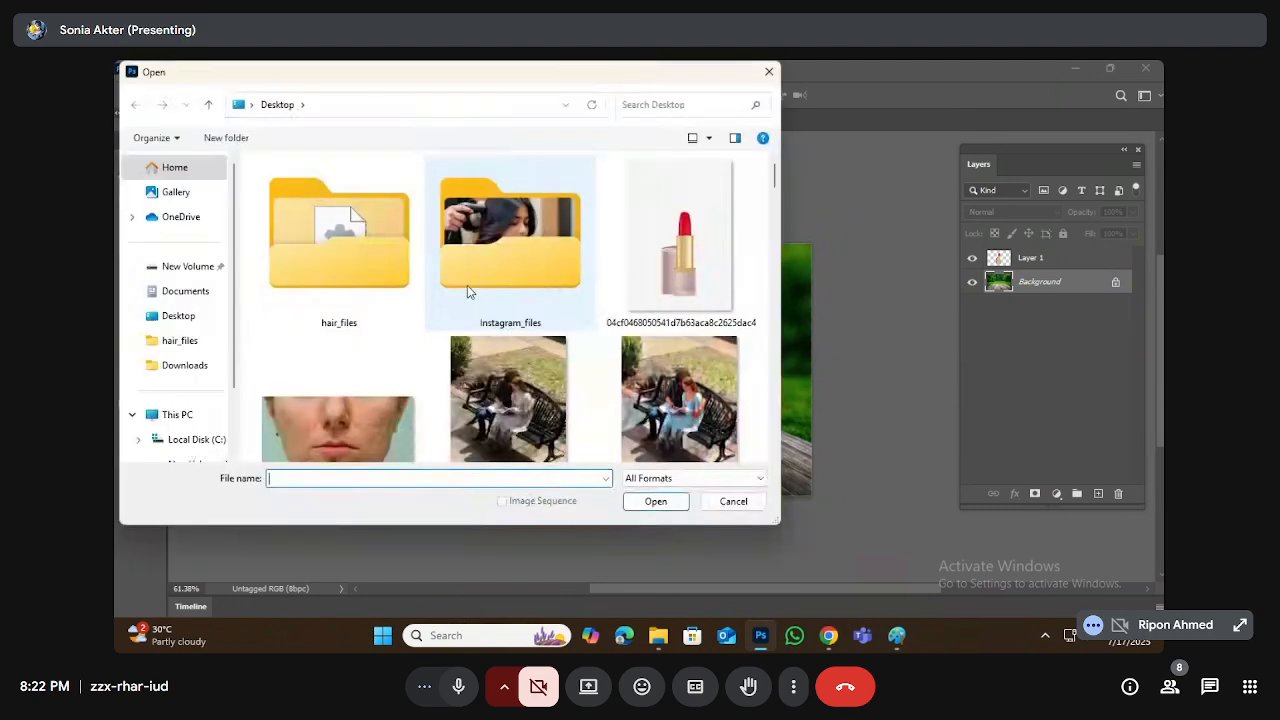
{"action": "scroll", "coordinate": [518, 328], "scroll_direction": "down", "scroll_amount": 10}
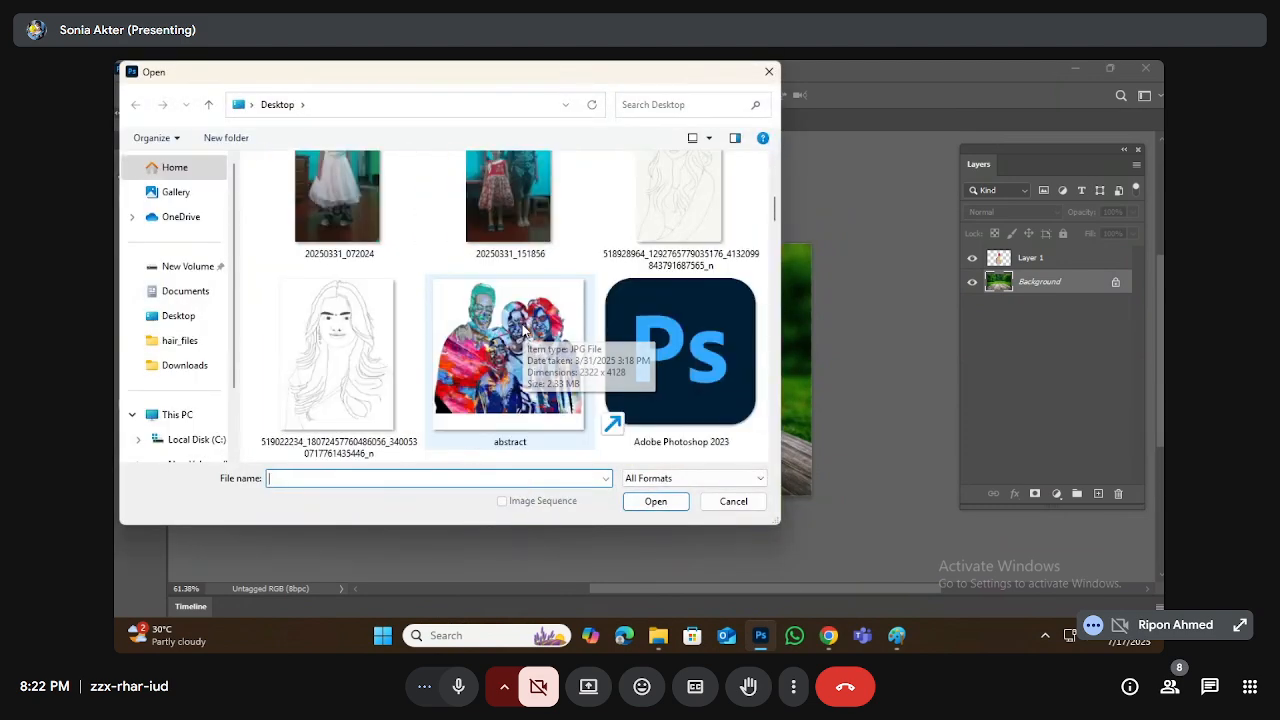
{"action": "scroll", "coordinate": [522, 323], "scroll_direction": "down", "scroll_amount": 3}
{"action": "scroll", "coordinate": [474, 256], "scroll_direction": "up", "scroll_amount": 1}
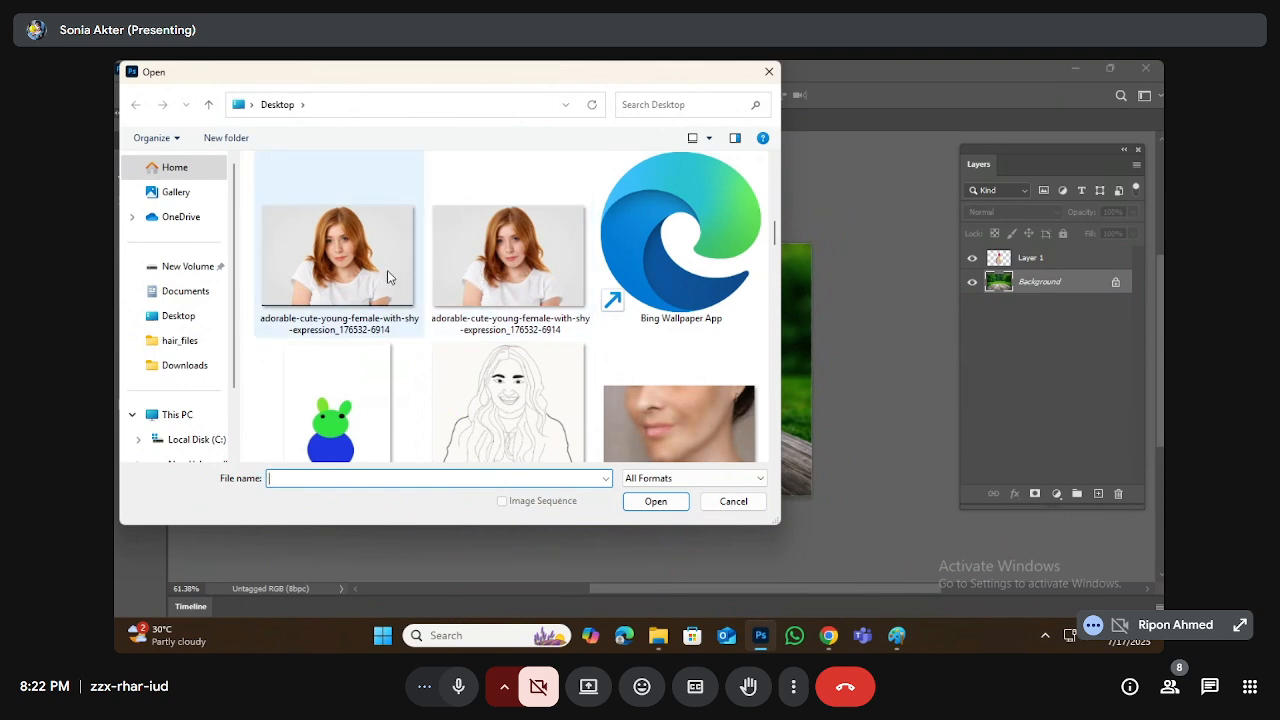
{"action": "double_click", "coordinate": [504, 268]}
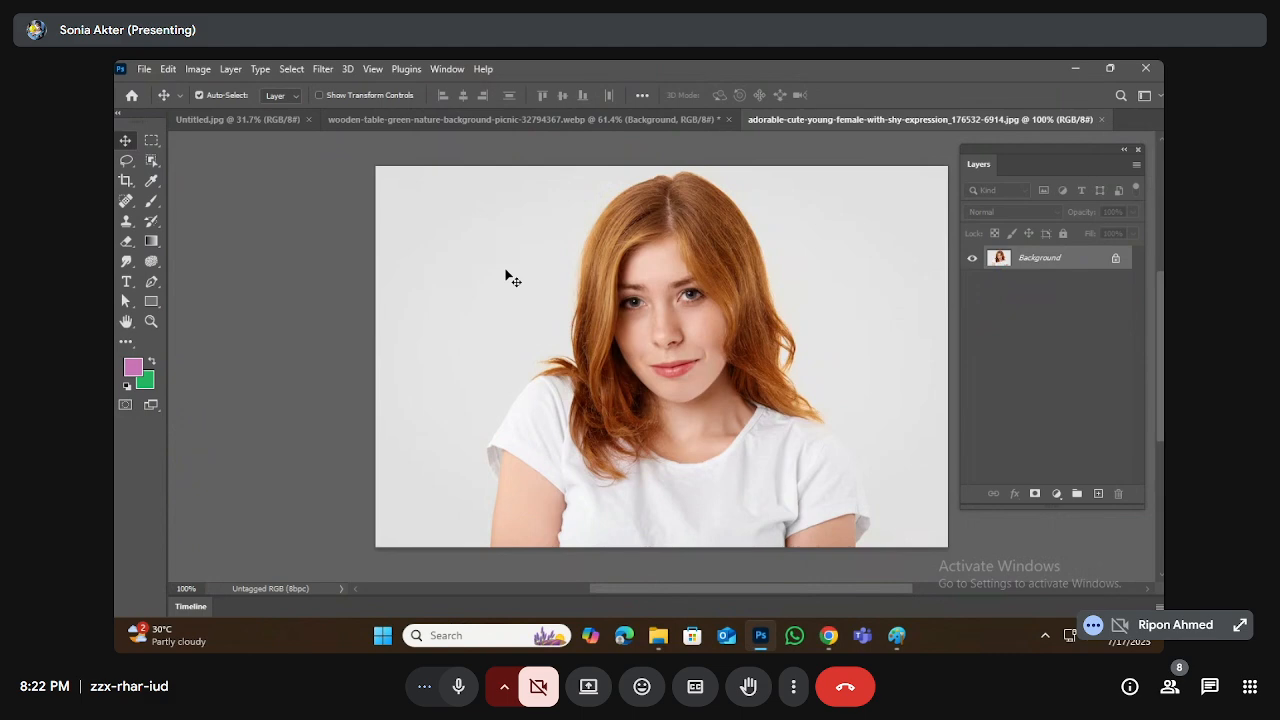
Step: Select the red-haired girl automatically using Select Subject with the Object Selection tool
{"action": "left_click", "coordinate": [151, 160]}
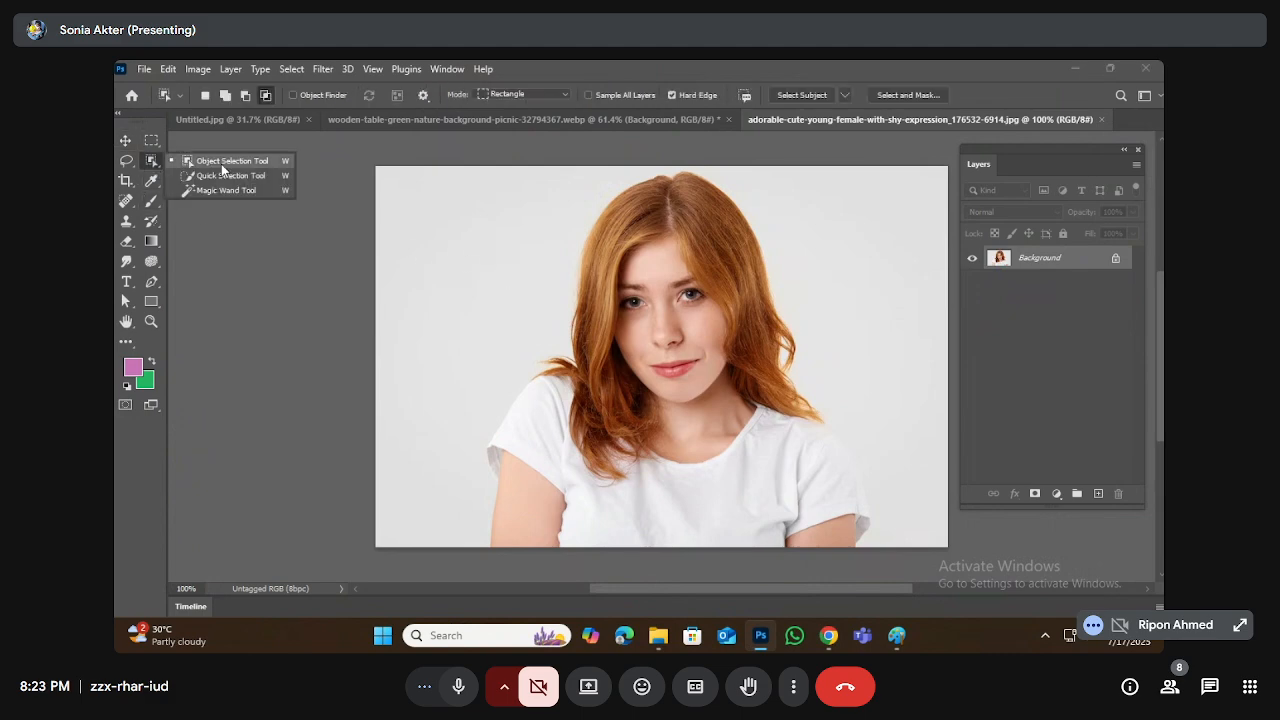
{"action": "left_click", "coordinate": [222, 163]}
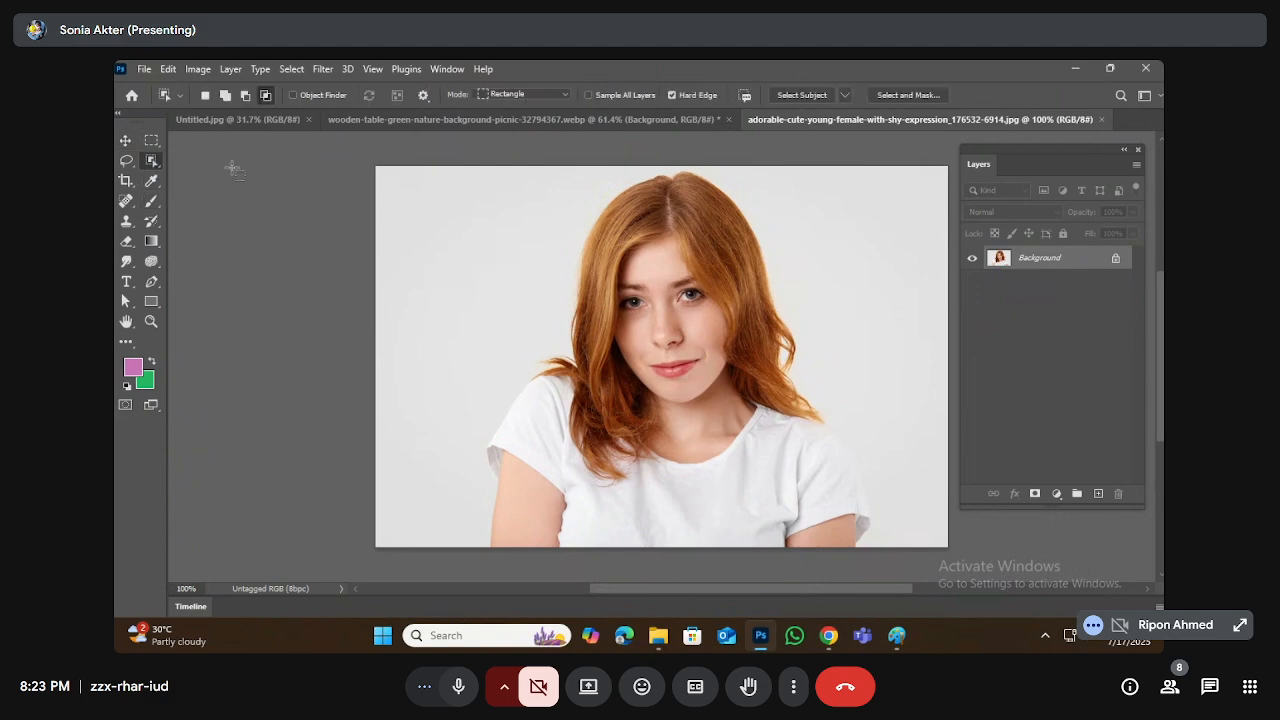
{"action": "left_click", "coordinate": [793, 95]}
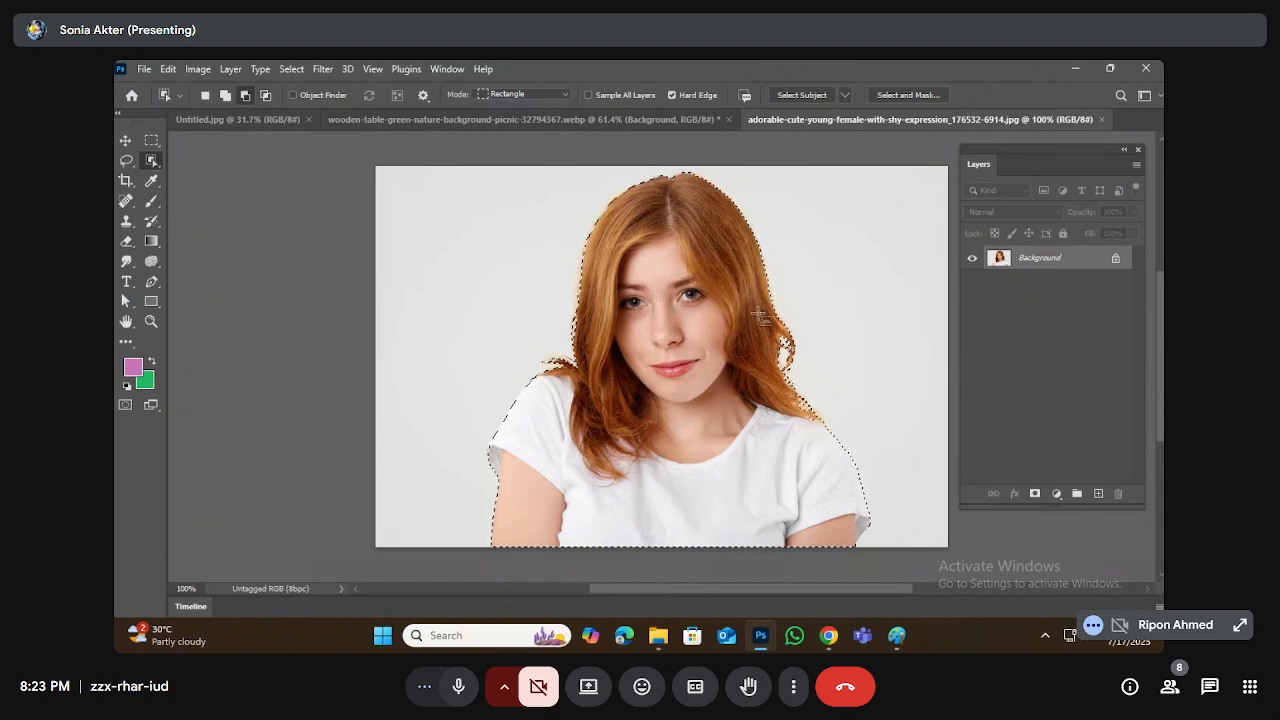
Step: Add the unselected gaps in the hair tips above the shoulder to the selection using a size 15 Quick Selection brush
{"action": "scroll", "coordinate": [766, 370], "scroll_direction": "up", "scroll_amount": 5}
{"action": "scroll", "coordinate": [832, 458], "scroll_direction": "up", "scroll_amount": 5}
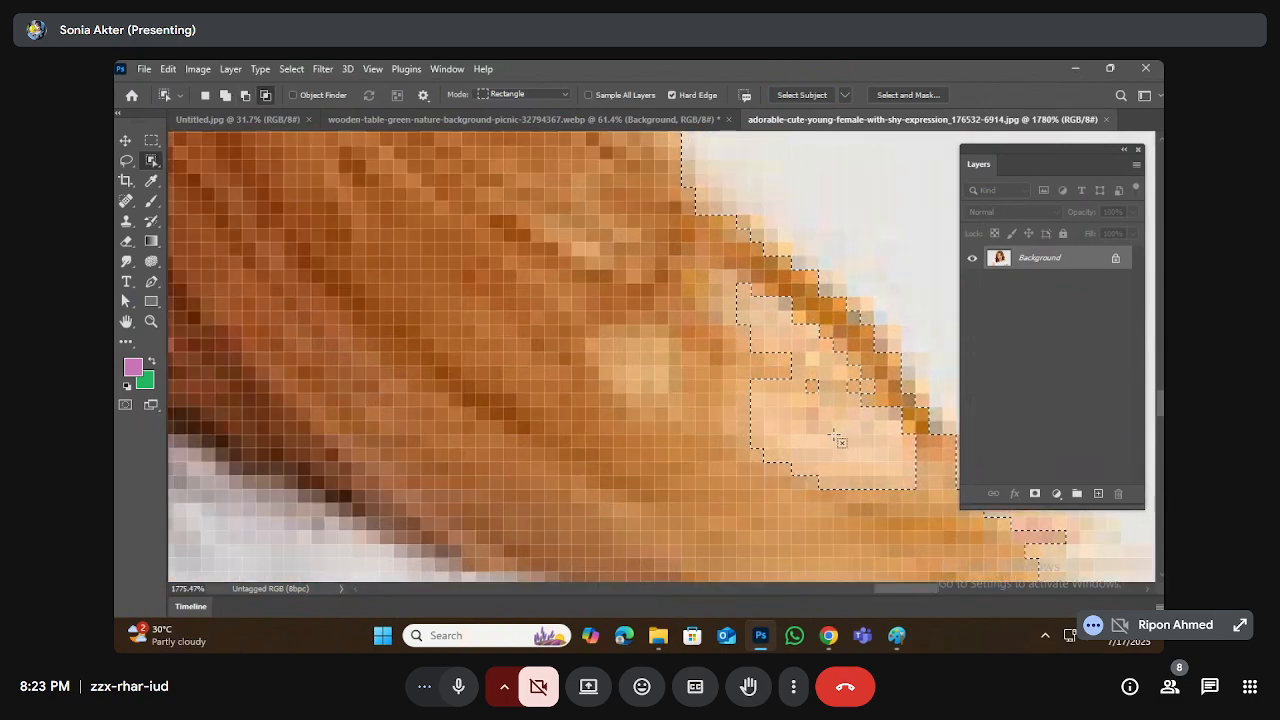
{"action": "scroll", "coordinate": [835, 437], "scroll_direction": "down", "scroll_amount": 1}
{"action": "left_click_drag", "start_coordinate": [831, 434], "coordinate": [671, 443]}
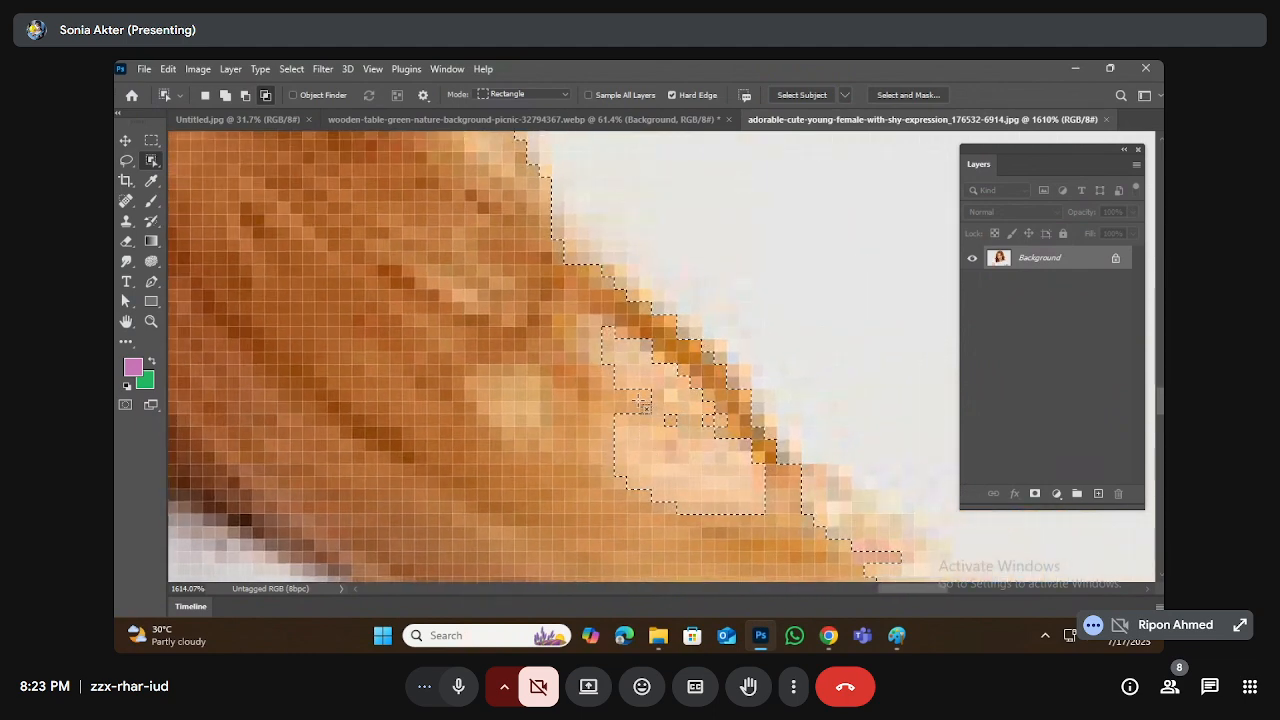
{"action": "scroll", "coordinate": [641, 404], "scroll_direction": "down", "scroll_amount": 10}
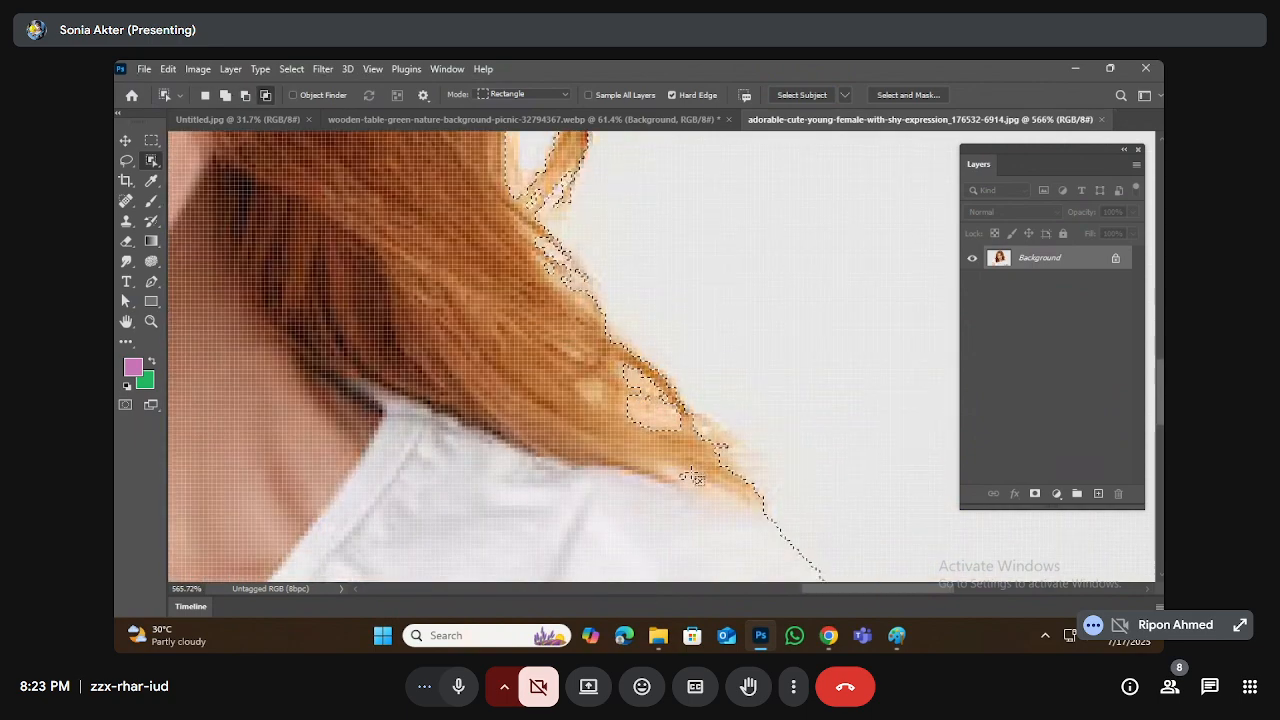
{"action": "scroll", "coordinate": [660, 440], "scroll_direction": "down", "scroll_amount": 2}
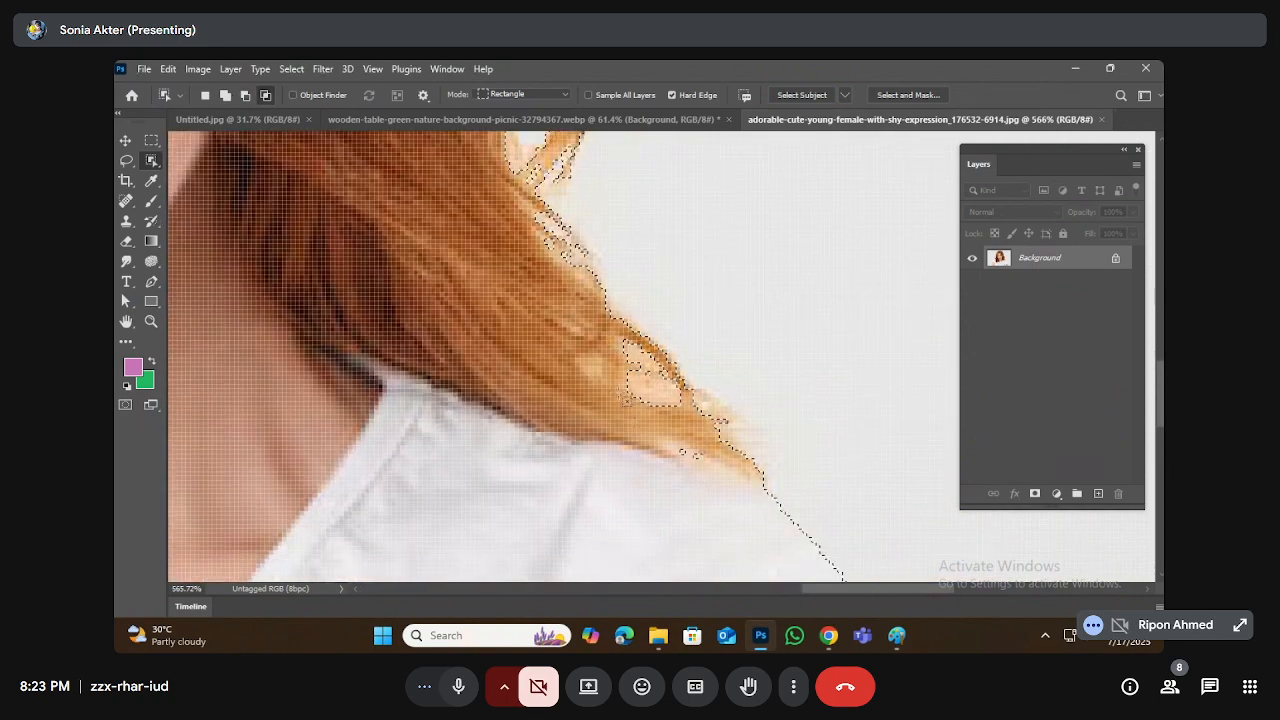
{"action": "left_click", "coordinate": [151, 161]}
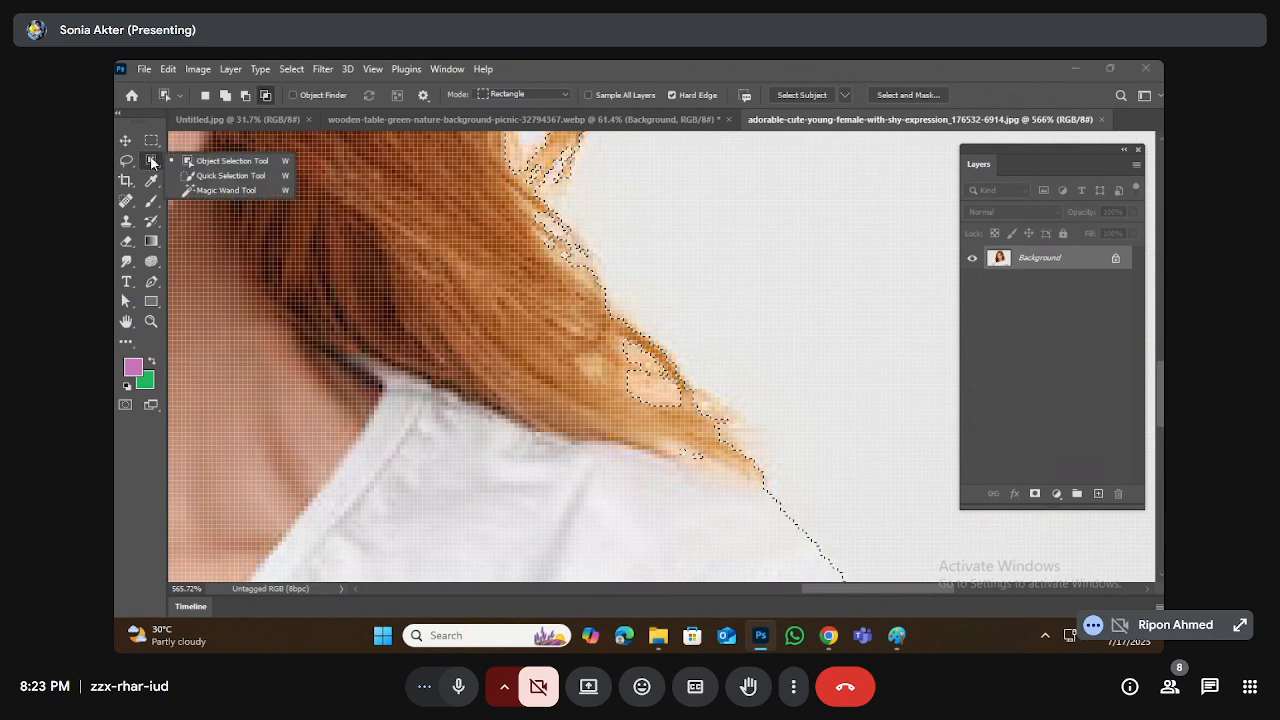
{"action": "left_click", "coordinate": [226, 176]}
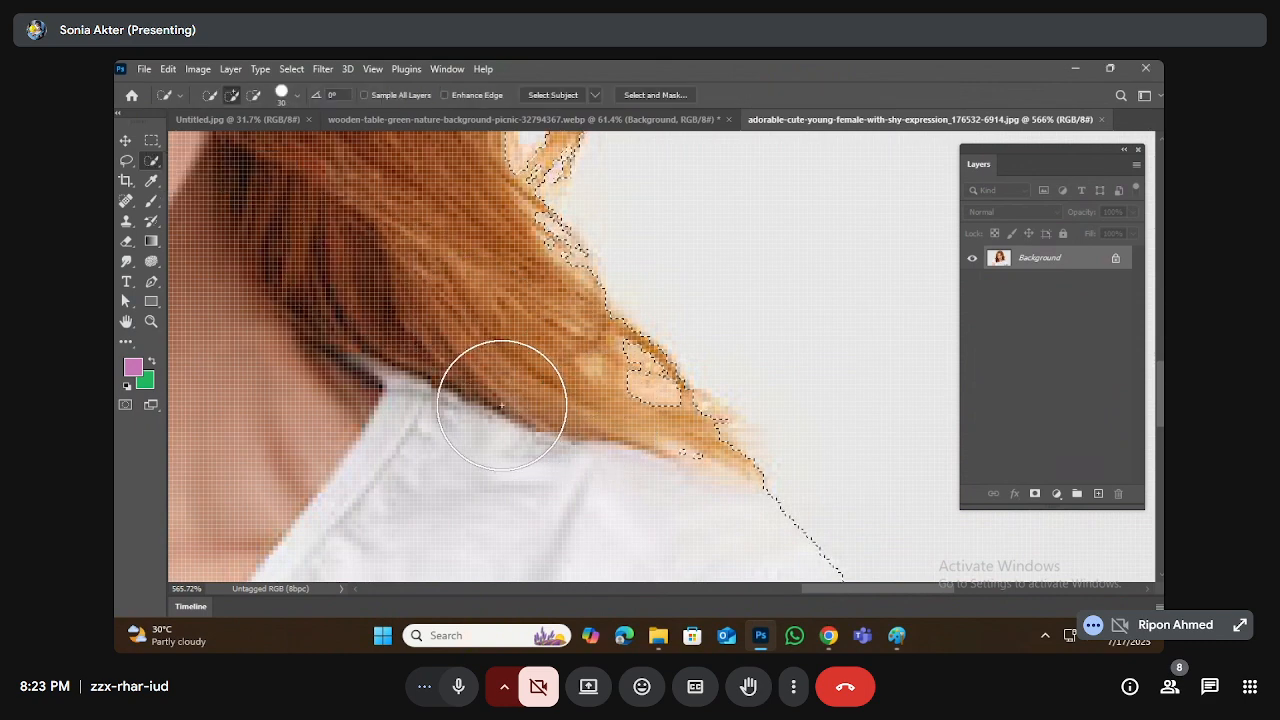
{"action": "key", "text": "bracketleft"}
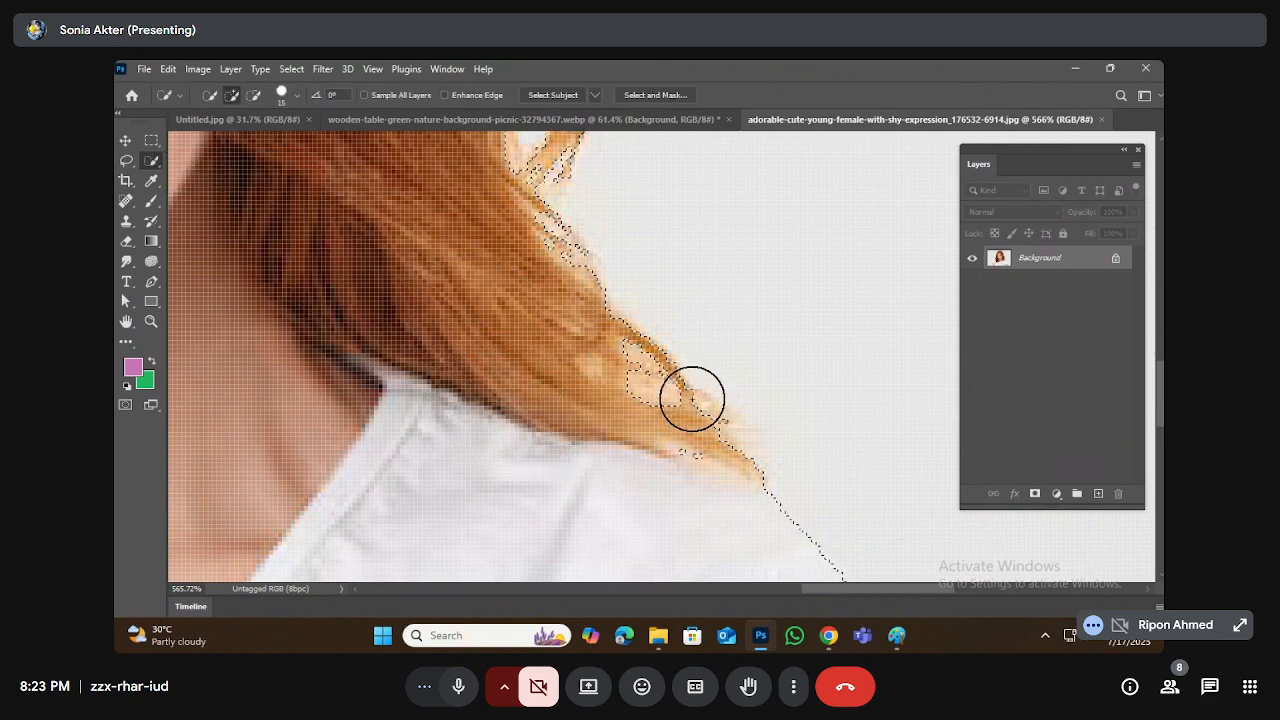
{"action": "scroll", "coordinate": [683, 392], "scroll_direction": "up", "scroll_amount": 8, "text": "alt"}
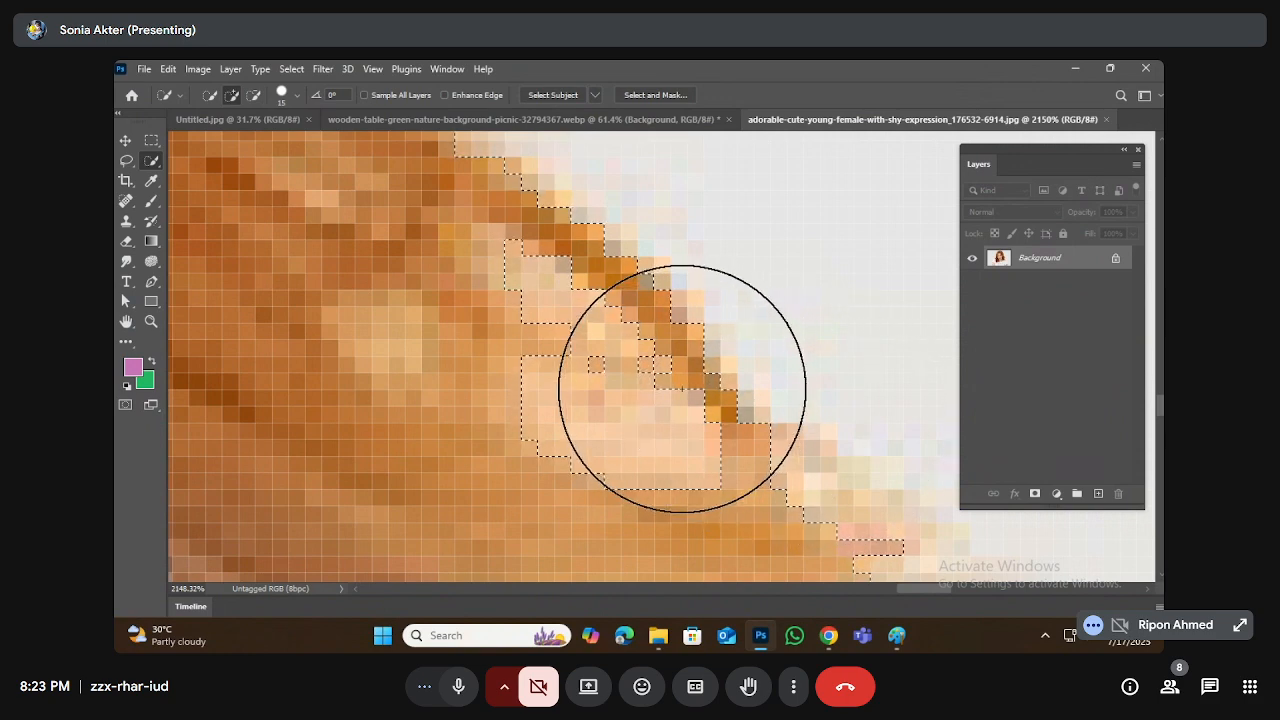
{"action": "scroll", "coordinate": [623, 357], "scroll_direction": "down", "scroll_amount": 3}
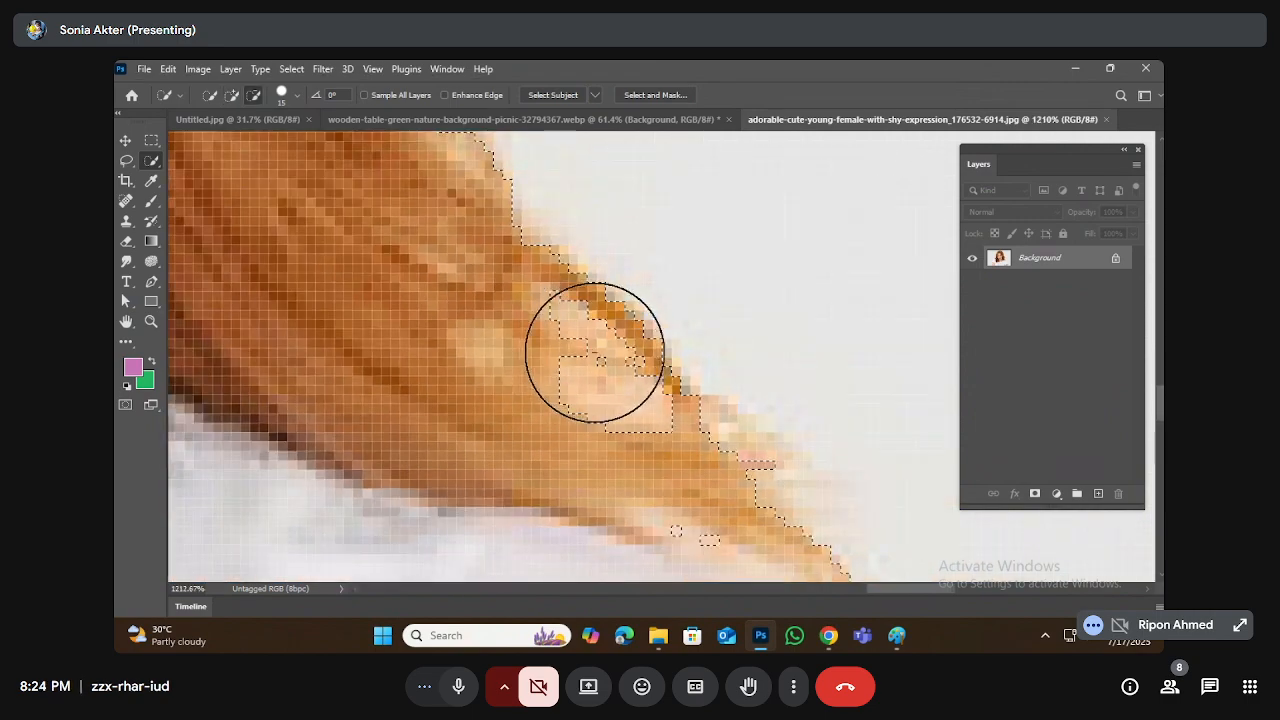
{"action": "right_click", "coordinate": [158, 168]}
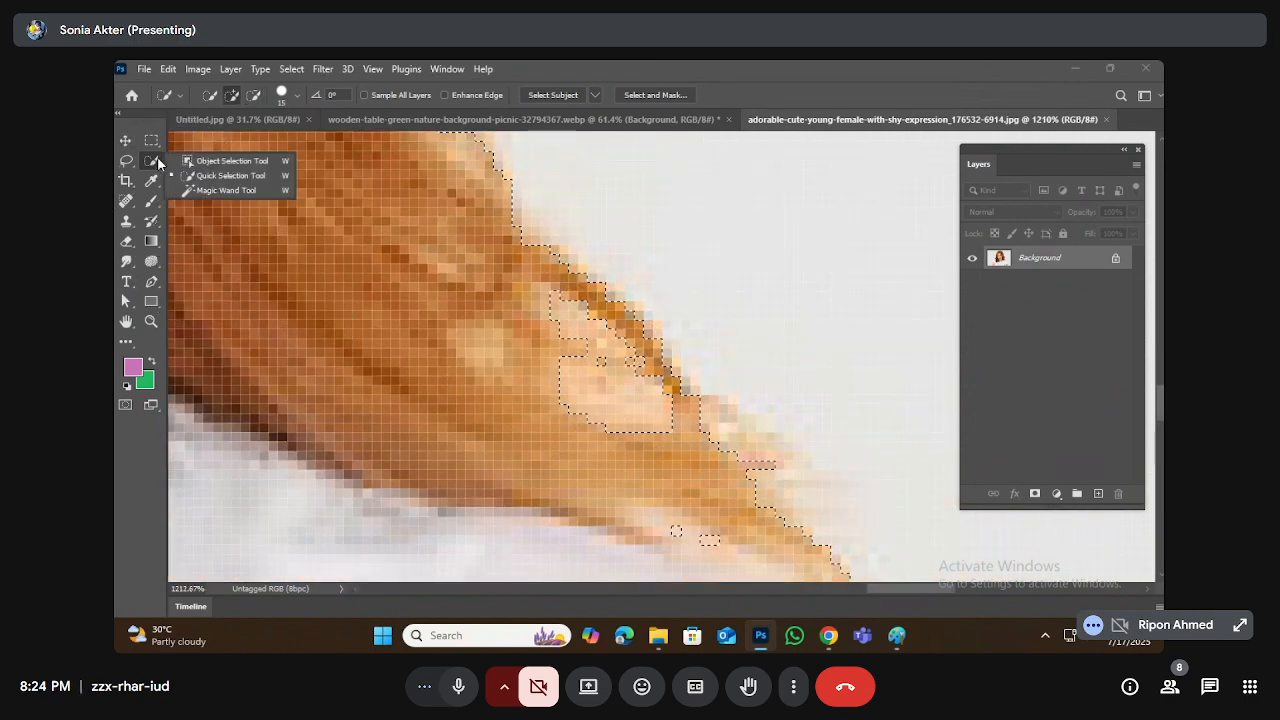
{"action": "left_click", "coordinate": [214, 177]}
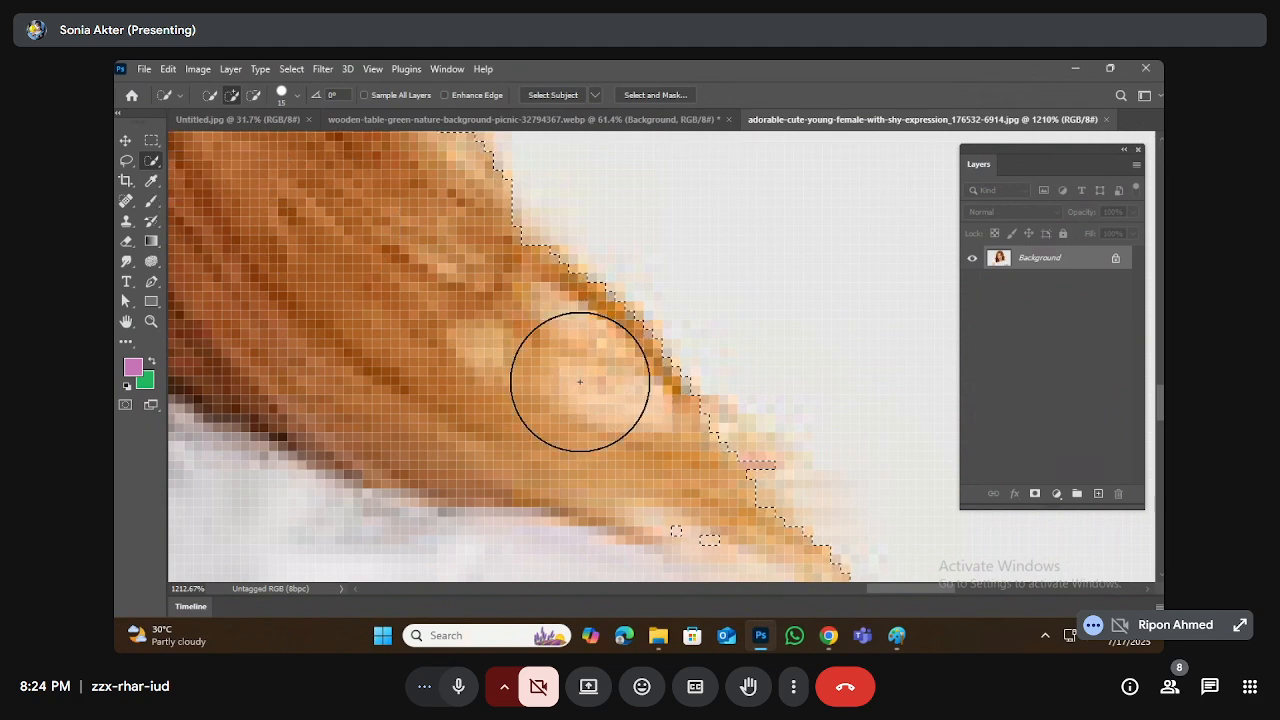
{"action": "left_click", "coordinate": [657, 521]}
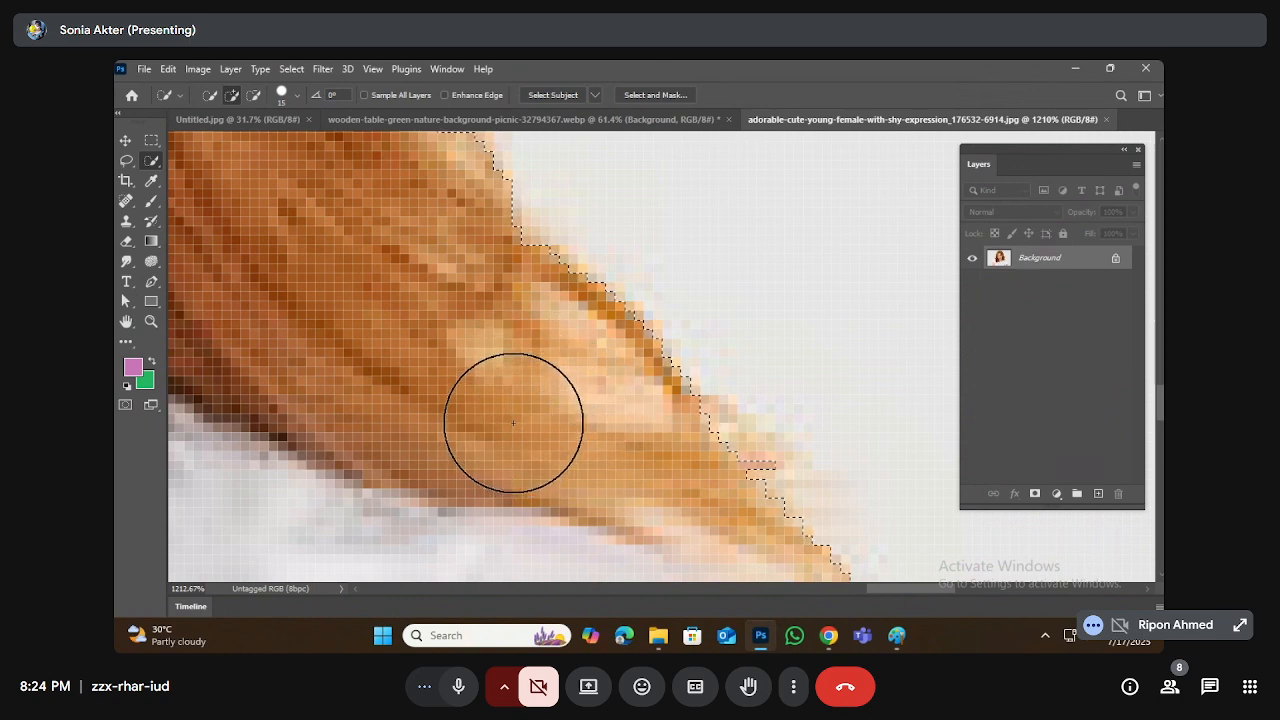
{"action": "scroll", "coordinate": [620, 370], "scroll_direction": "down", "scroll_amount": 3}
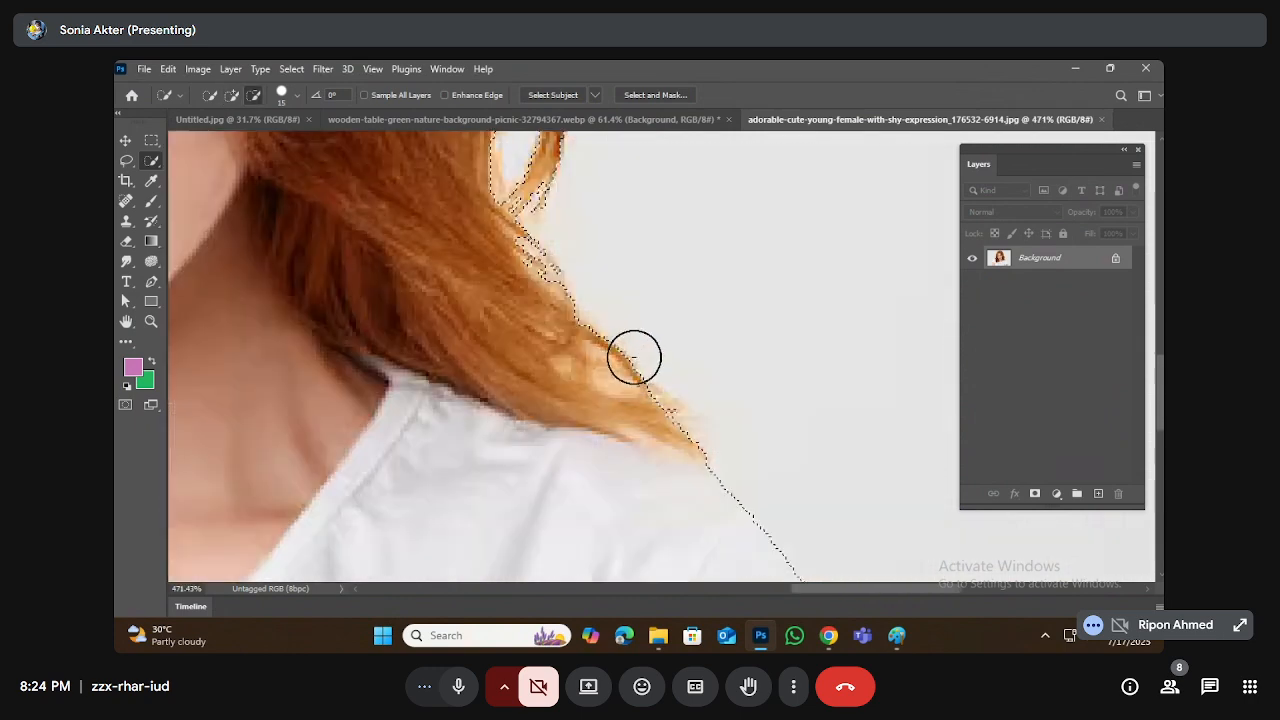
{"action": "scroll", "coordinate": [630, 360], "scroll_direction": "down", "scroll_amount": 4}
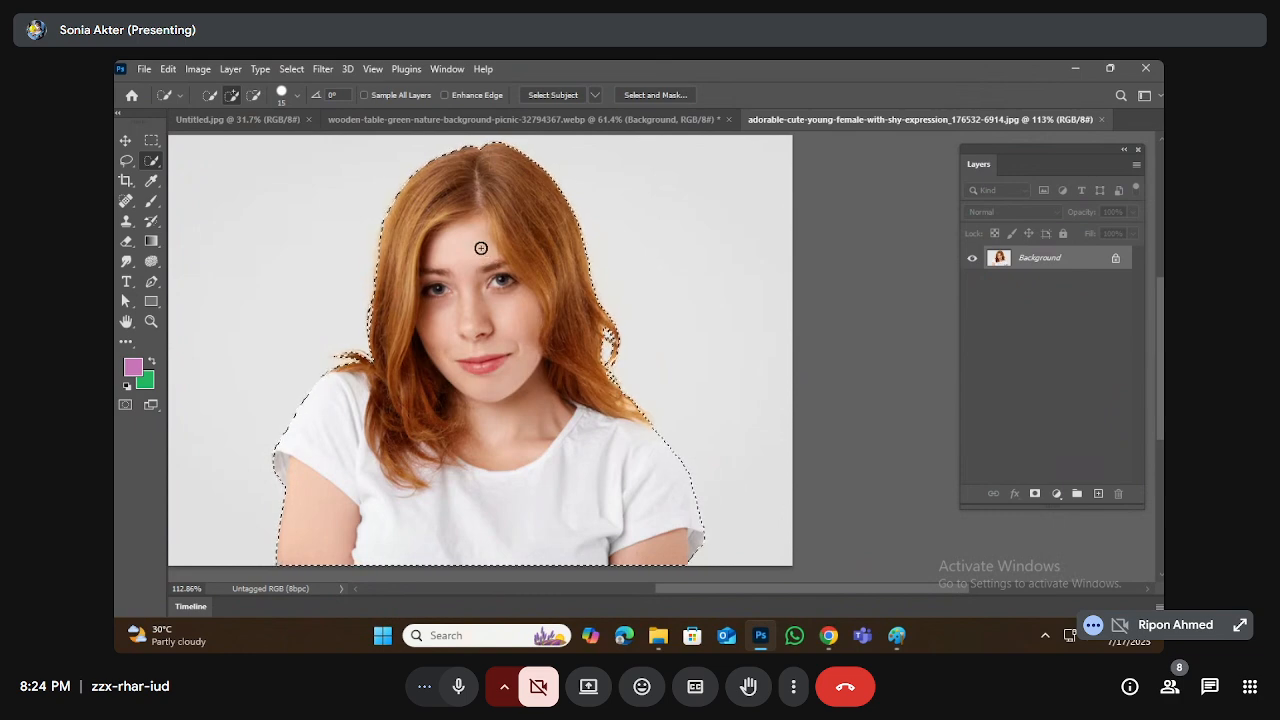
Step: Paste the cut-out girl into the wooden-table-green-nature-background image behind the lipstick and move her to the image's right side
{"action": "left_click", "coordinate": [609, 119]}
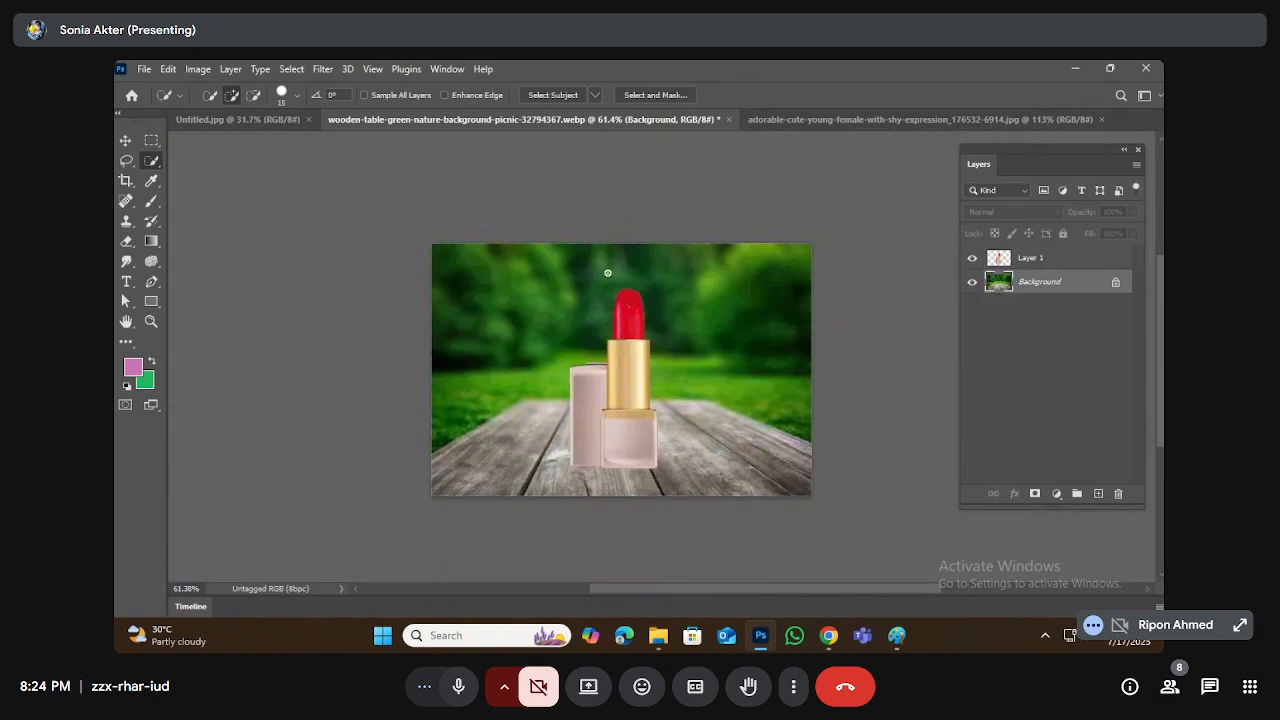
{"action": "key", "text": "ctrl+v"}
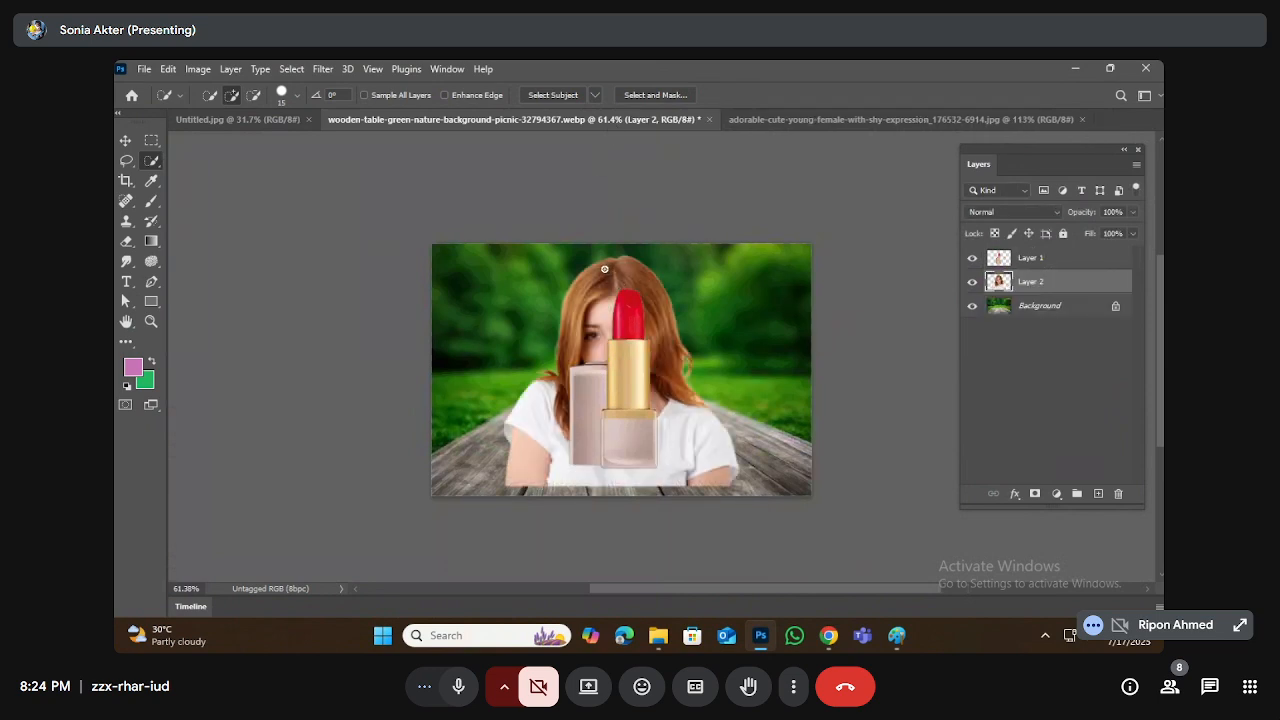
{"action": "key", "text": "ctrl+t"}
{"action": "left_click_drag", "start_coordinate": [662, 318], "coordinate": [756, 319]}
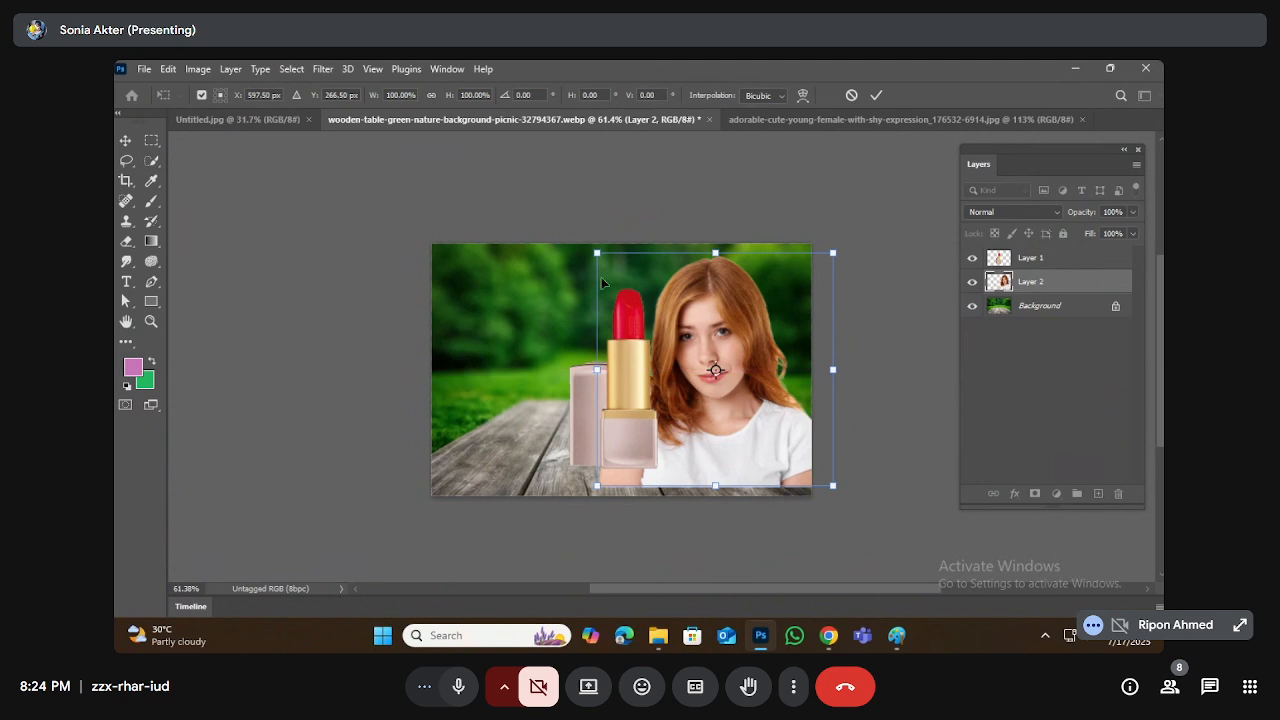
Step: Enlarge the girl so her shirt reaches the image's lower edge, shift her slightly and apply the transform
{"action": "left_click_drag", "start_coordinate": [597, 486], "coordinate": [567, 517]}
{"action": "left_click_drag", "start_coordinate": [707, 443], "coordinate": [721, 437]}
{"action": "key", "text": "Return"}
{"action": "key", "text": "w"}
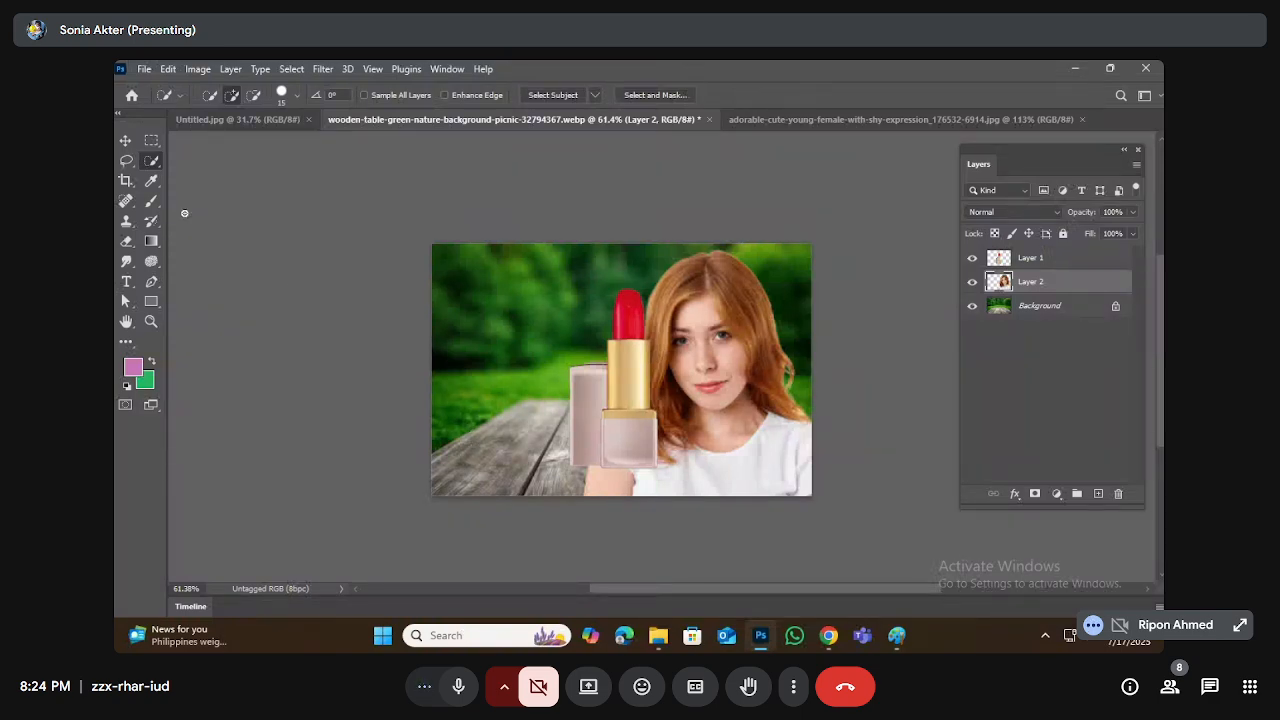
Step: Move the lipstick with the Move tool to the image's left side, clear of the girl
{"action": "left_click", "coordinate": [127, 141]}
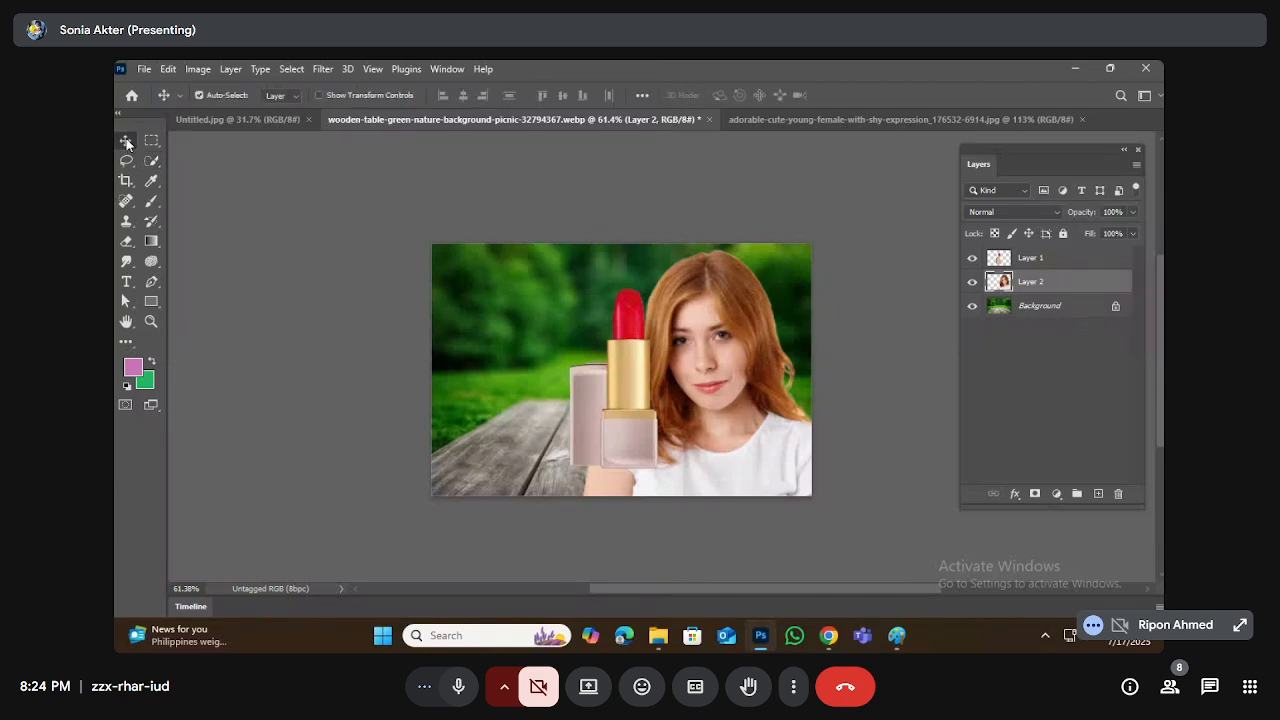
{"action": "left_click_drag", "start_coordinate": [640, 400], "coordinate": [524, 404]}
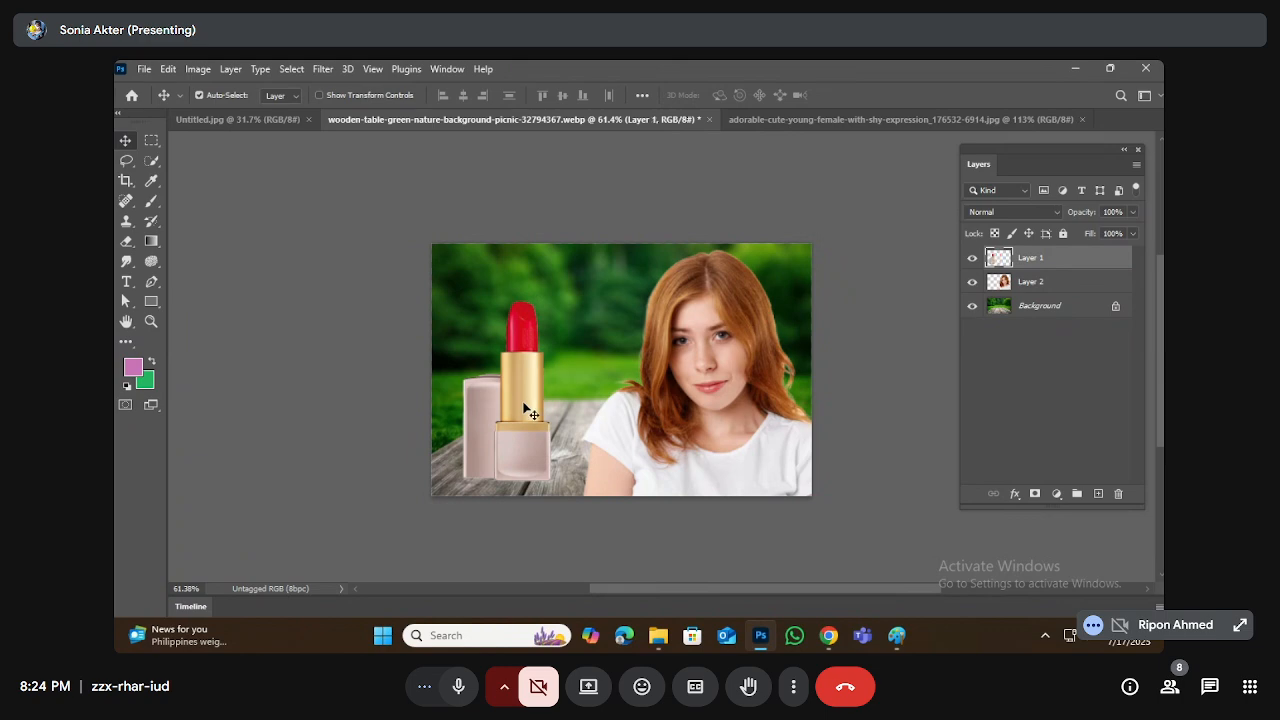
Step: Try the lipstick lower with its base cut off by the image's lower edge, and move it back up onto the table
{"action": "scroll", "coordinate": [702, 392], "scroll_direction": "up", "scroll_amount": 5}
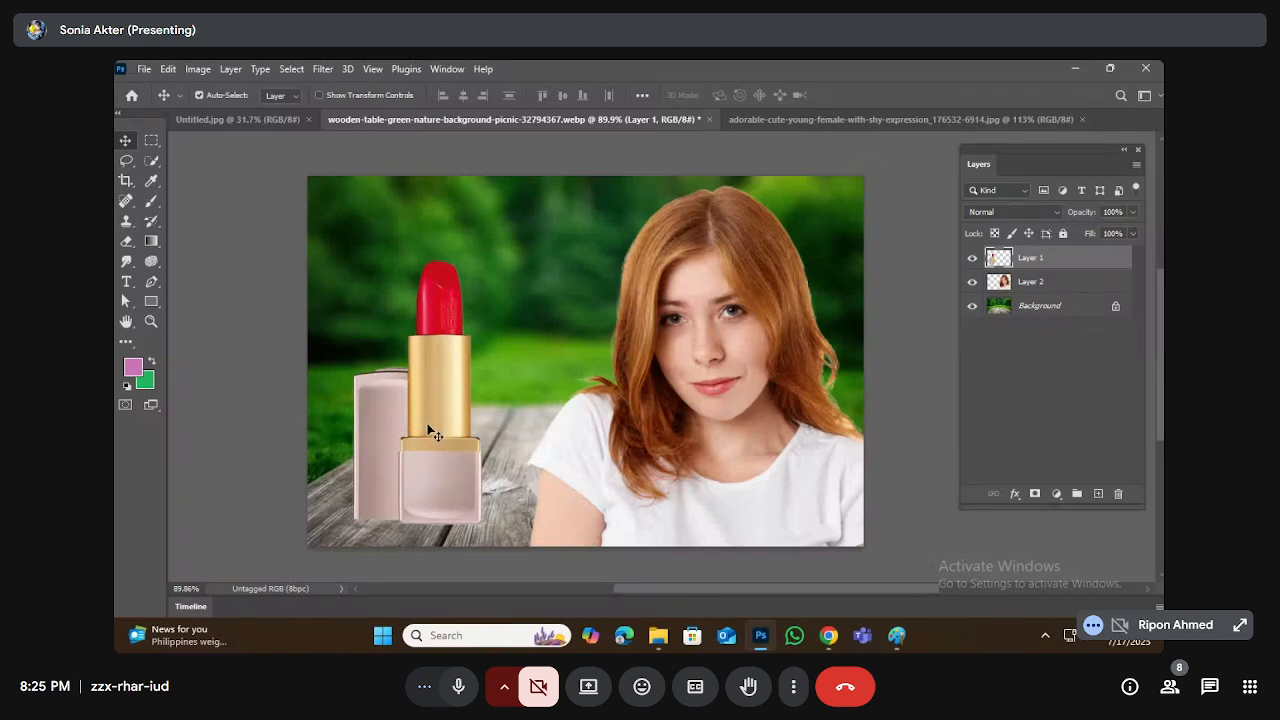
{"action": "scroll", "coordinate": [431, 430], "scroll_direction": "down", "scroll_amount": 2}
{"action": "scroll", "coordinate": [428, 442], "scroll_direction": "up", "scroll_amount": 1}
{"action": "scroll", "coordinate": [428, 446], "scroll_direction": "up", "scroll_amount": 1}
{"action": "left_click_drag", "start_coordinate": [428, 446], "coordinate": [431, 473]}
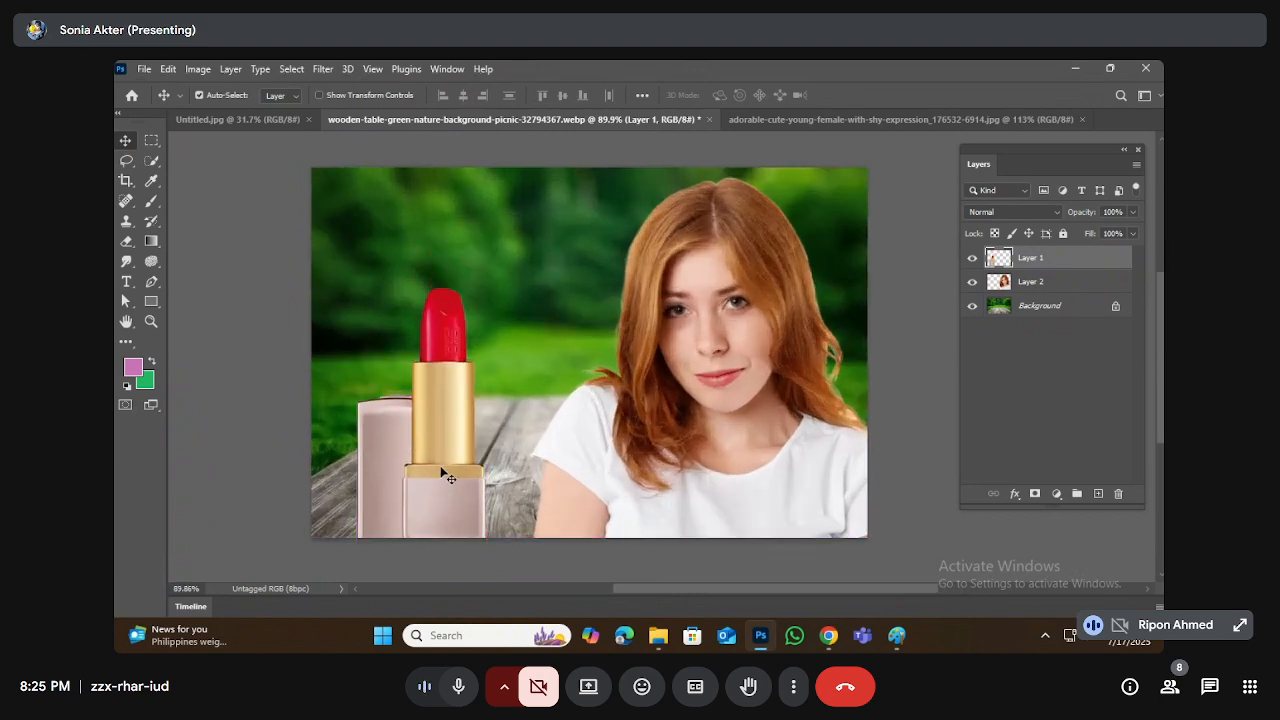
{"action": "scroll", "coordinate": [446, 441], "scroll_direction": "up", "scroll_amount": 1}
{"action": "left_click_drag", "start_coordinate": [451, 493], "coordinate": [450, 451]}
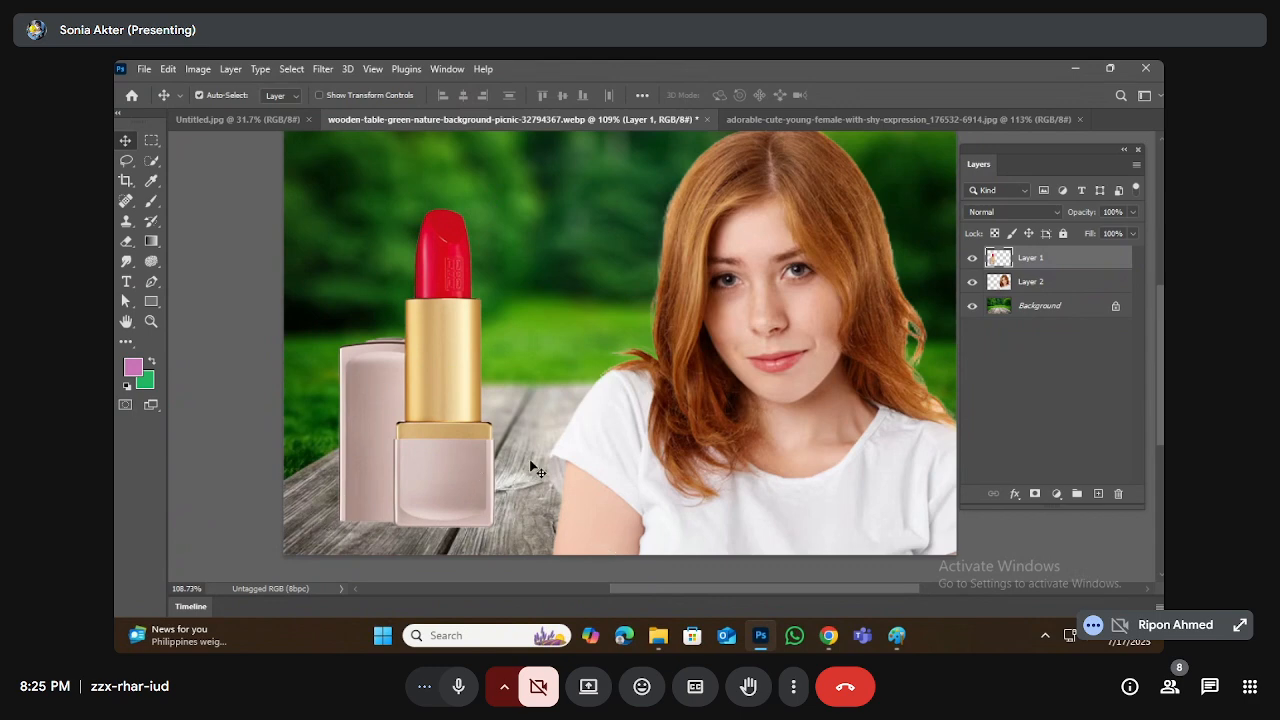
{"action": "scroll", "coordinate": [481, 376], "scroll_direction": "down", "scroll_amount": 1}
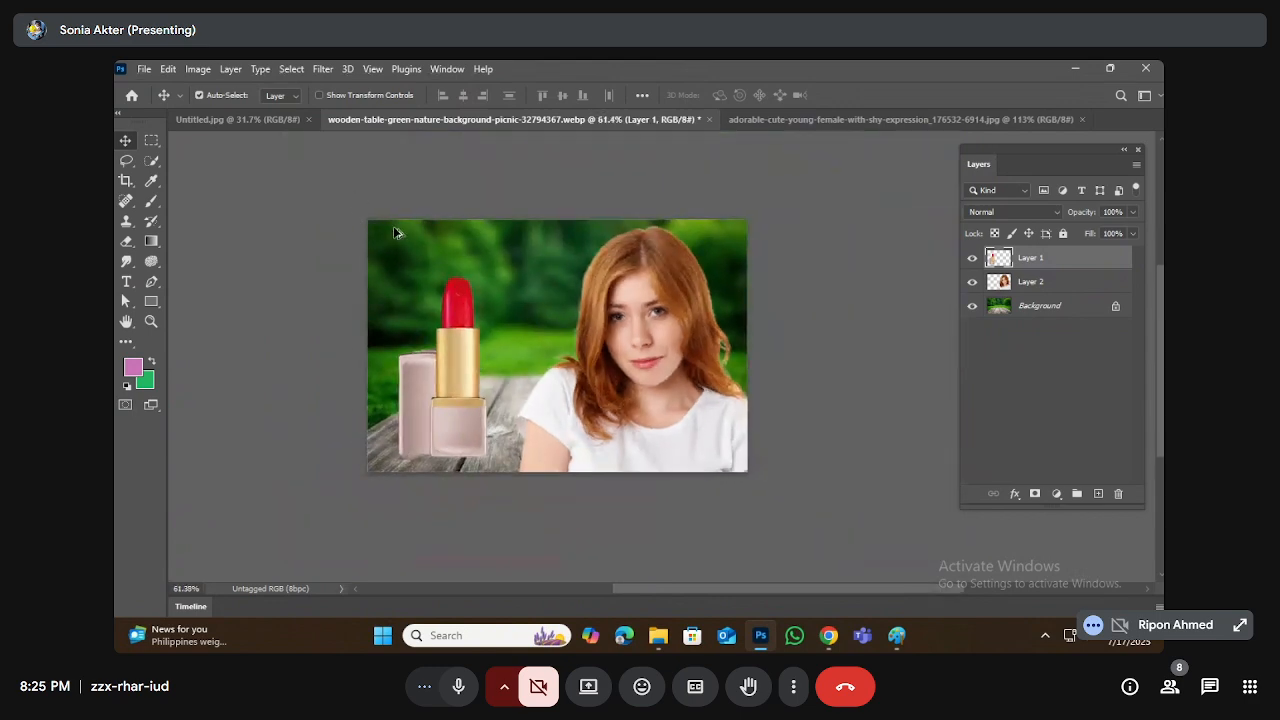
{"action": "scroll", "coordinate": [482, 310], "scroll_direction": "up", "scroll_amount": 3}
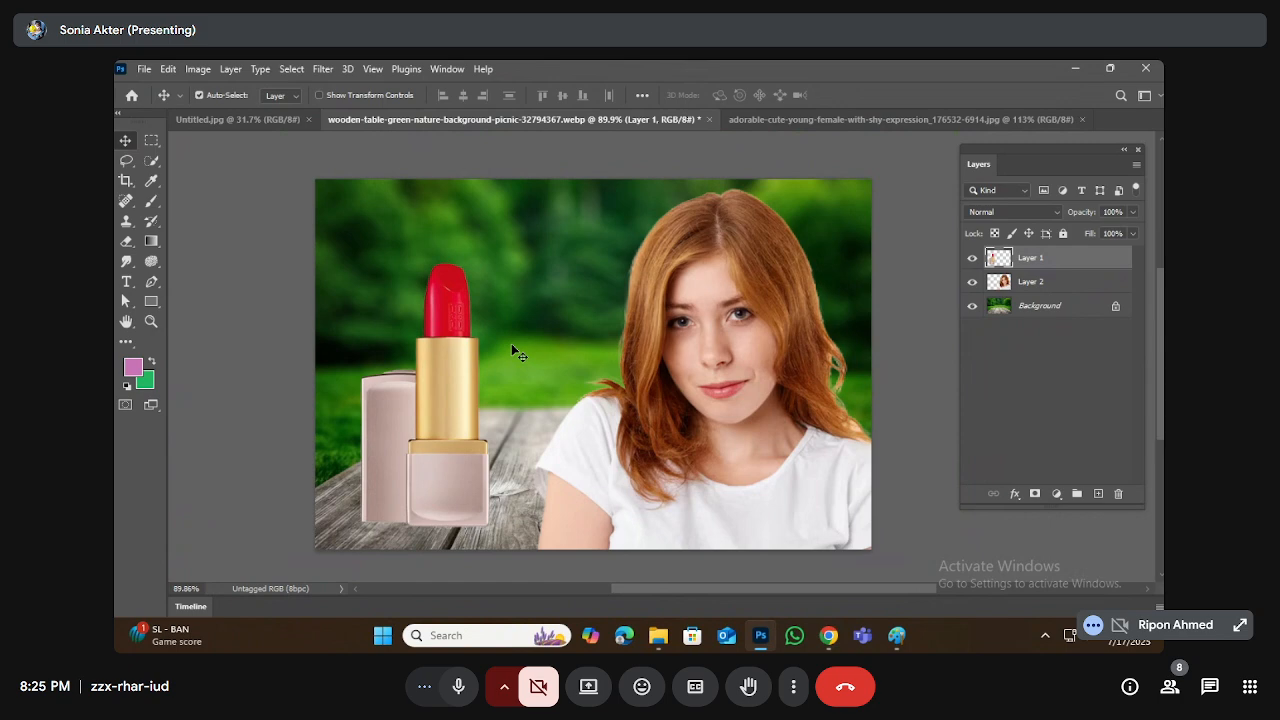
Step: Select the lipstick and girl layers together on the canvas
{"action": "left_click_drag", "start_coordinate": [298, 188], "coordinate": [896, 548]}
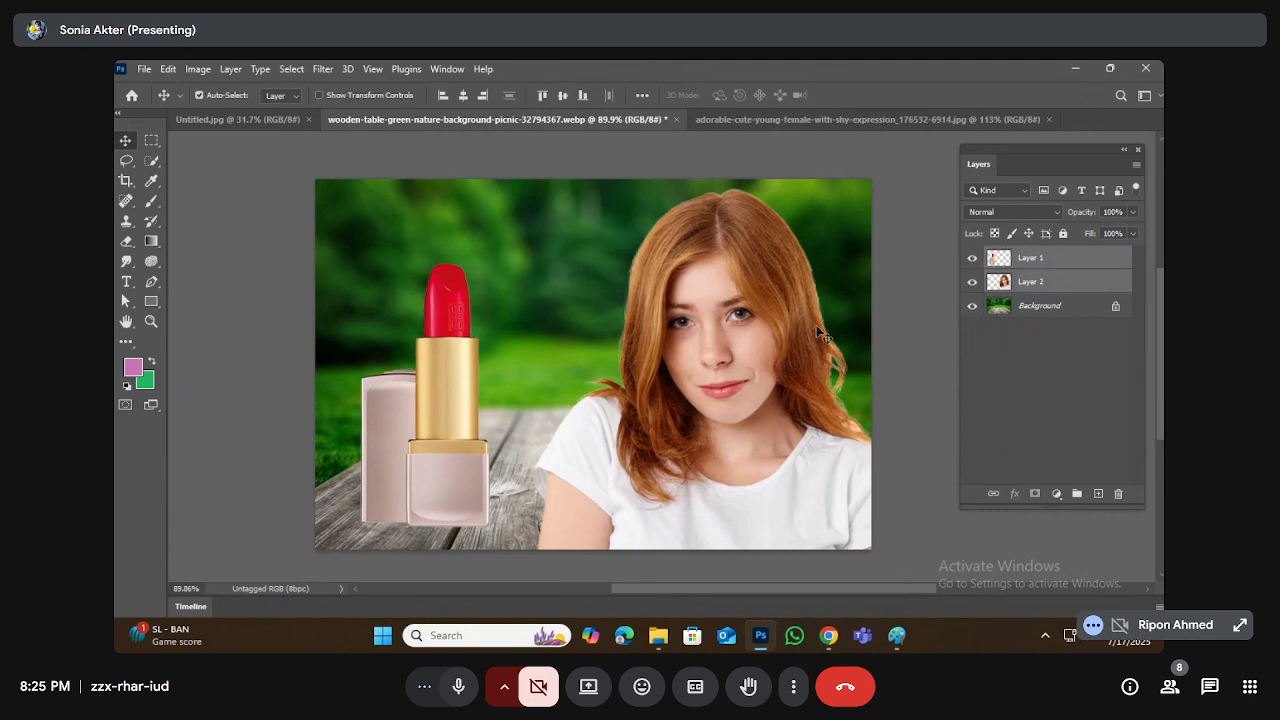
{"action": "key", "text": "ctrl"}
Step: Save the composition on the Desktop as a Photoshop file named editing, keeping Maximize Compatibility on
{"action": "key", "text": "ctrl+s"}
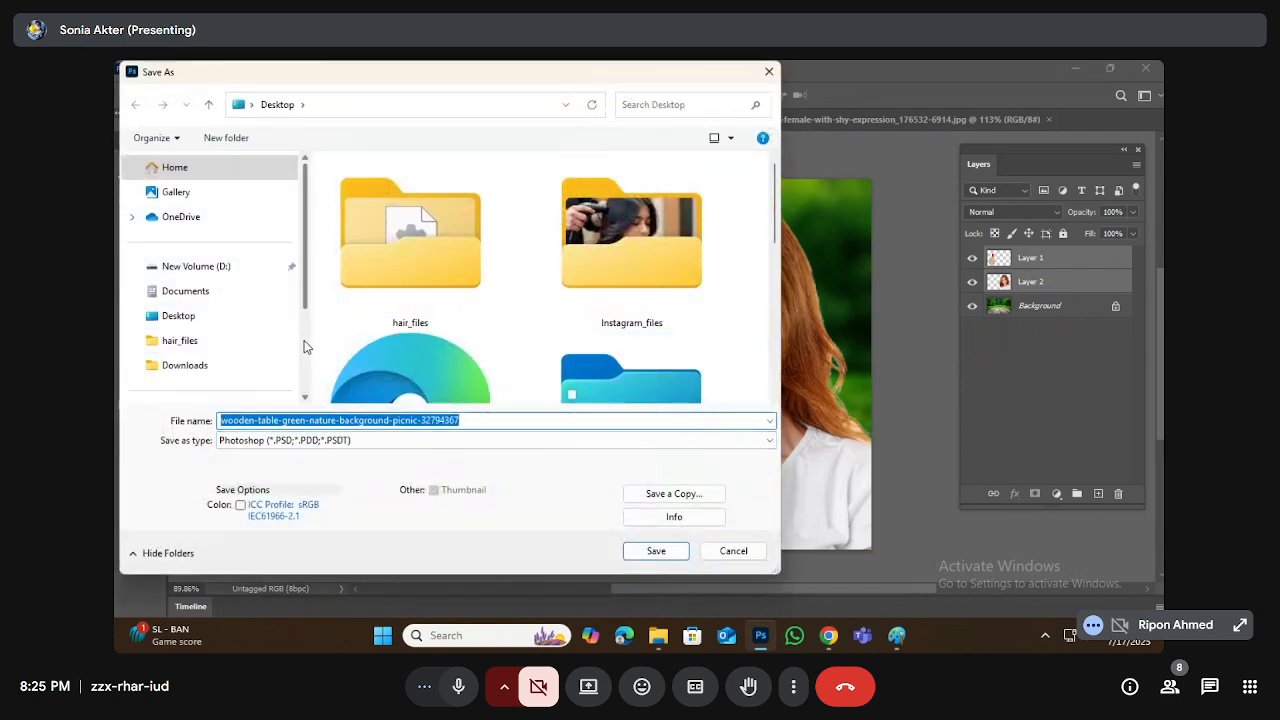
{"action": "scroll", "coordinate": [183, 266], "scroll_direction": "down", "scroll_amount": 2}
{"action": "left_click", "coordinate": [176, 192]}
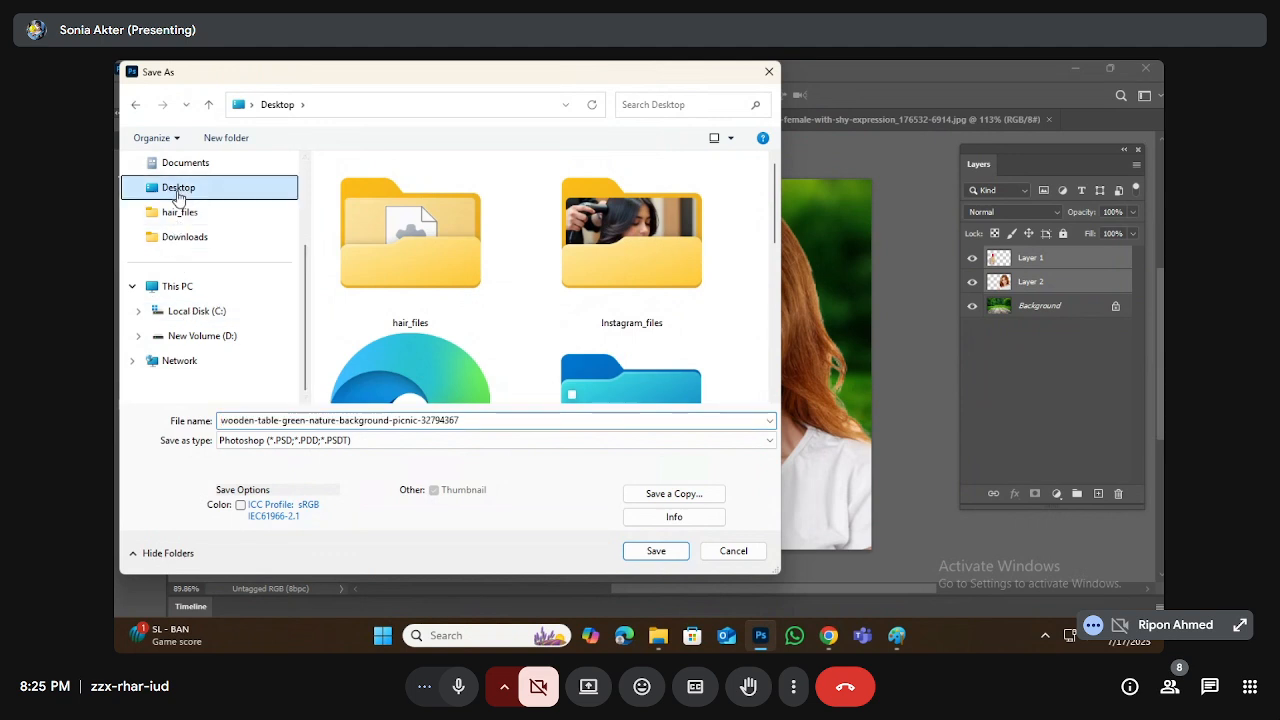
{"action": "left_click", "coordinate": [505, 421]}
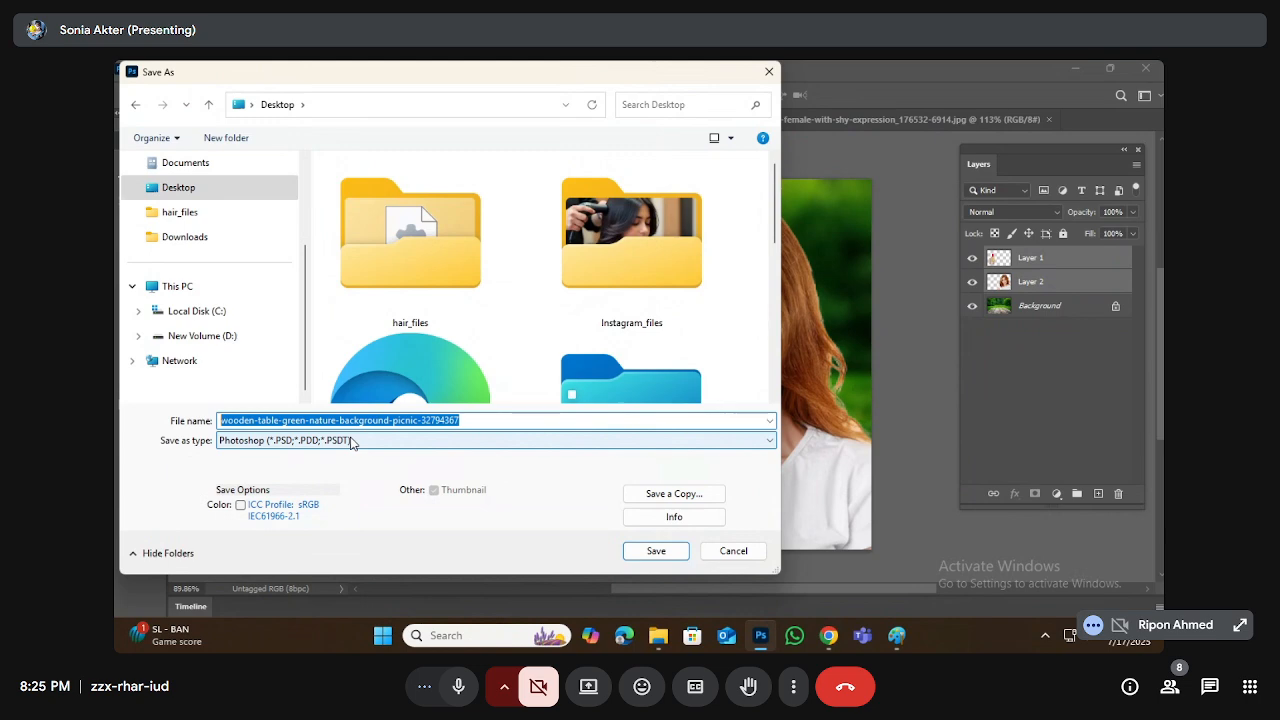
{"action": "type", "text": "editing"}
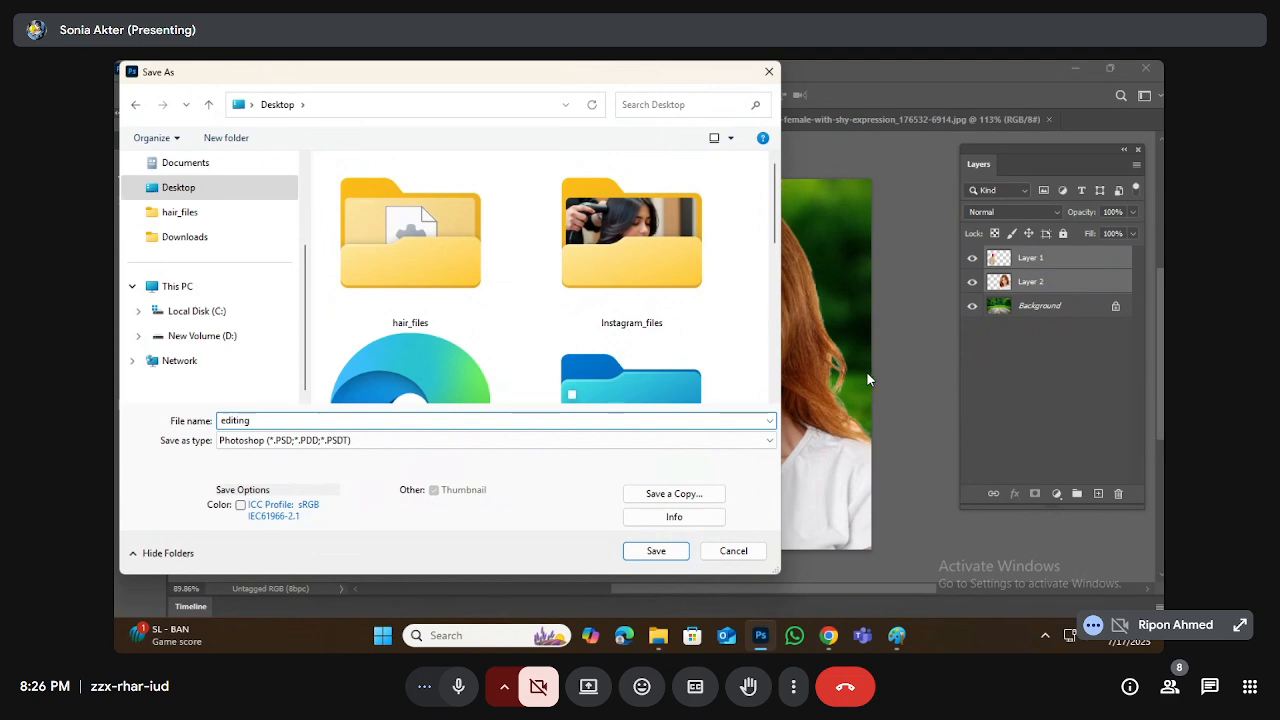
{"action": "left_click", "coordinate": [656, 551]}
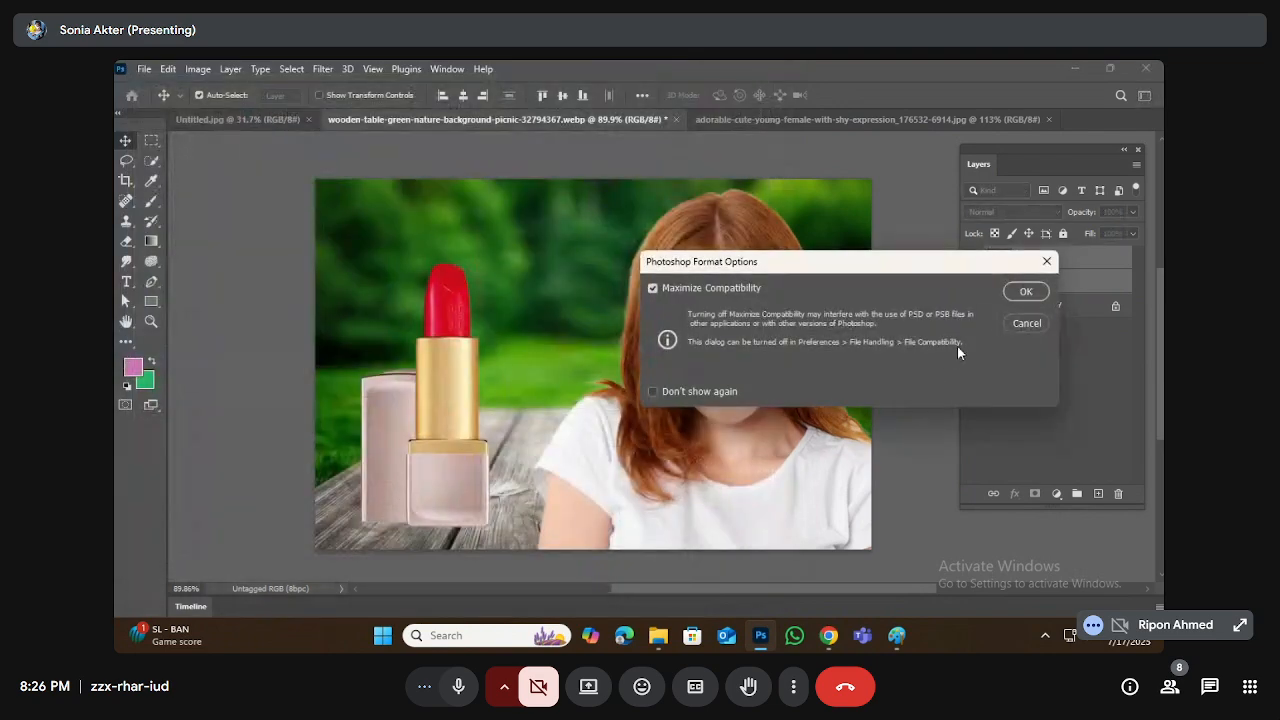
{"action": "left_click", "coordinate": [1023, 291]}
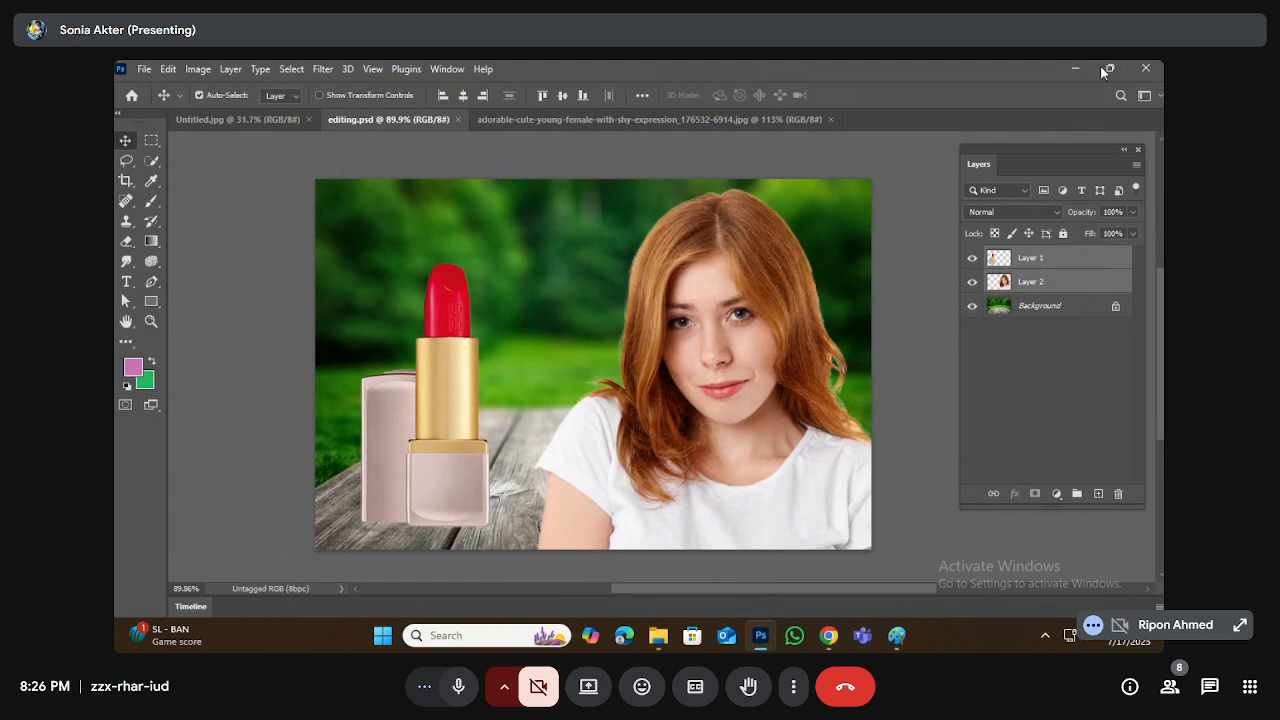
Step: Close Photoshop, the Desktop folder window and the converted-image preview, and minimize Chrome to reach the desktop
{"action": "left_click", "coordinate": [1140, 70]}
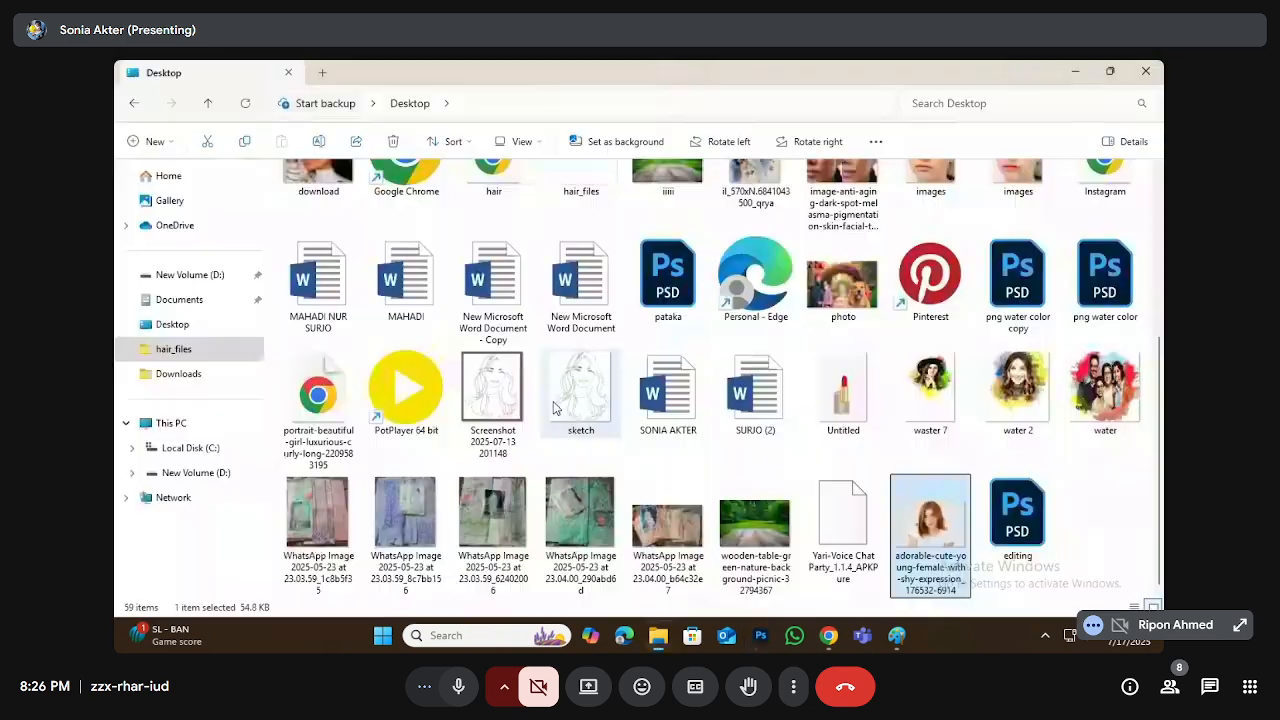
{"action": "left_click", "coordinate": [1147, 70]}
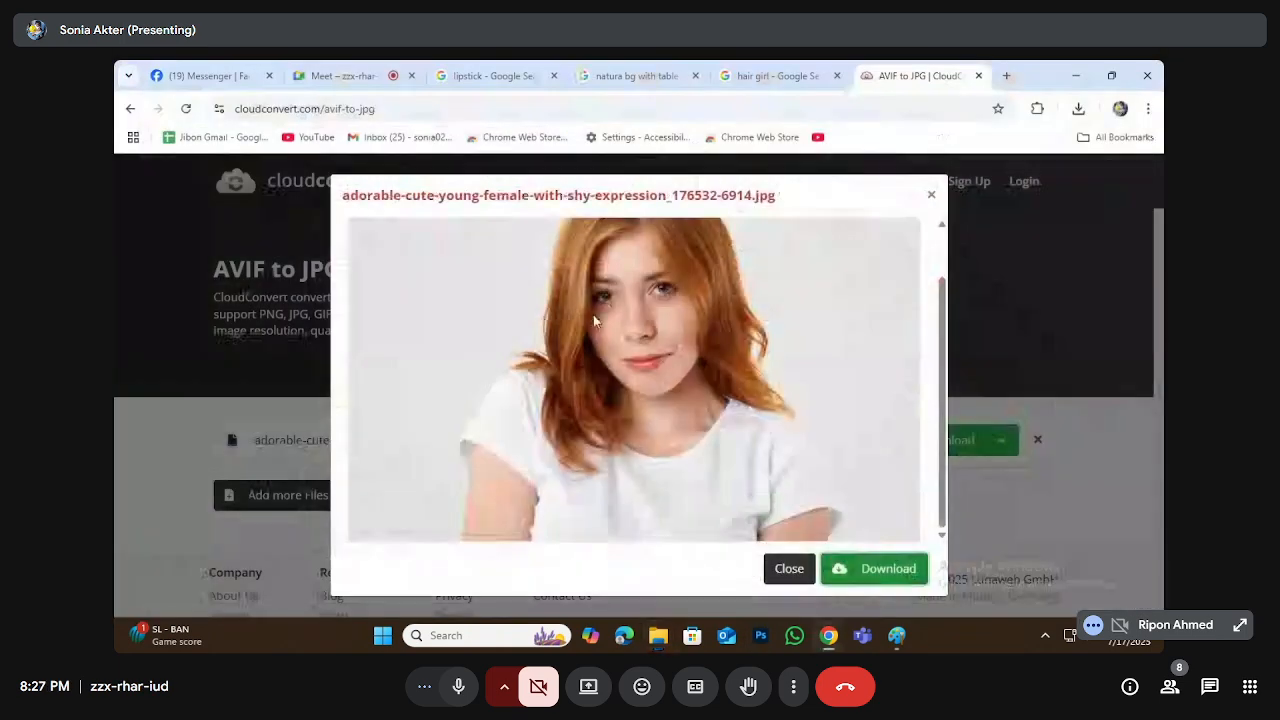
{"action": "left_click", "coordinate": [929, 195]}
{"action": "left_click", "coordinate": [1075, 77]}
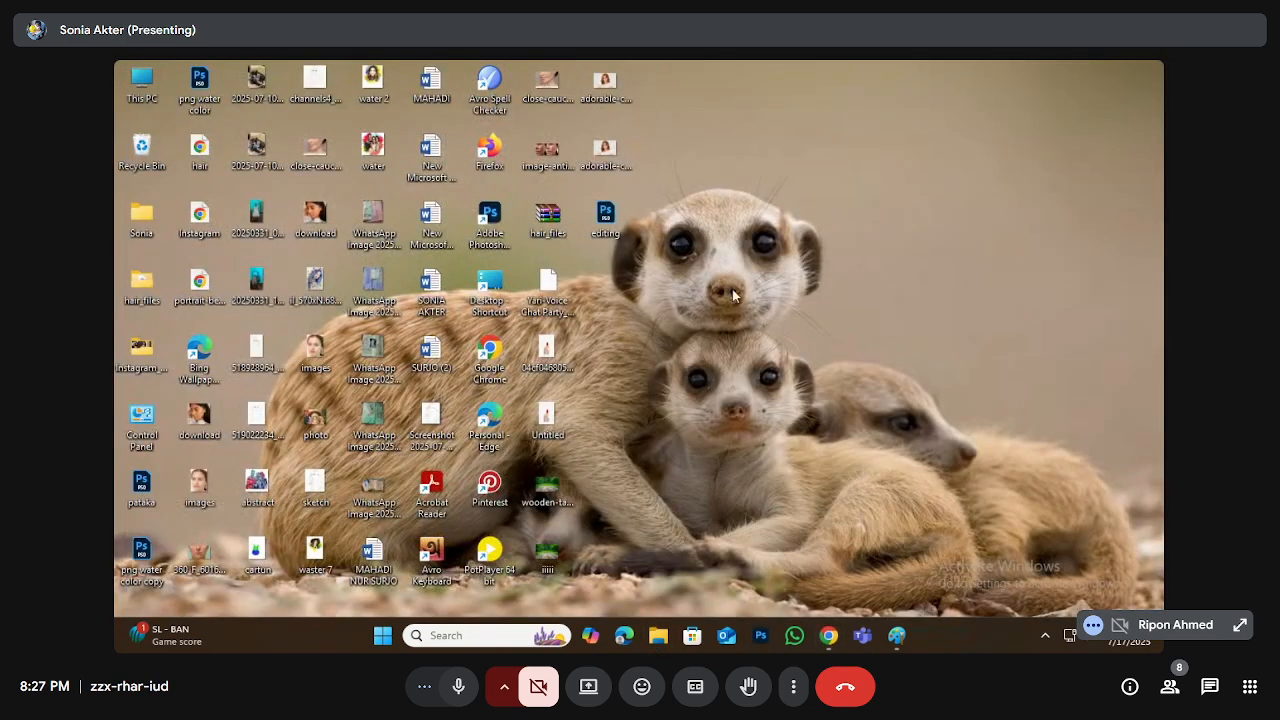
Step: Reopen the editing PSD file from the desktop in Photoshop
{"action": "left_click_drag", "start_coordinate": [726, 248], "coordinate": [686, 252]}
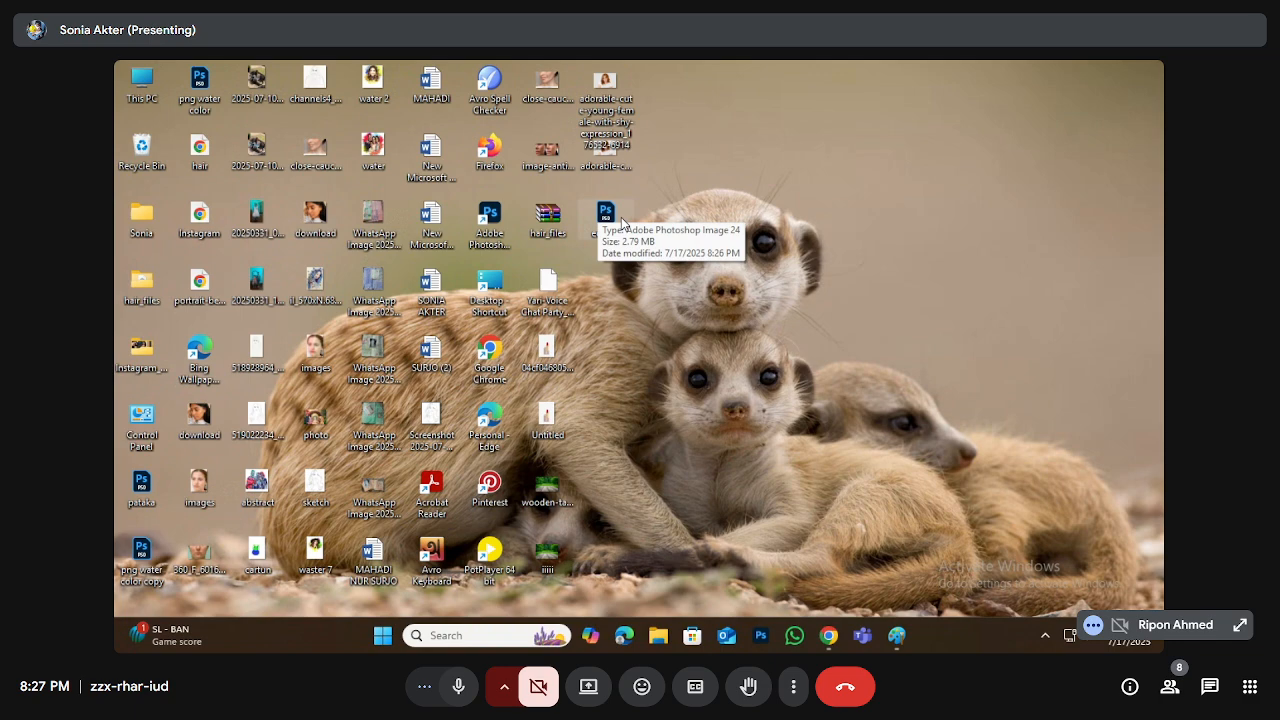
{"action": "left_click", "coordinate": [604, 206]}
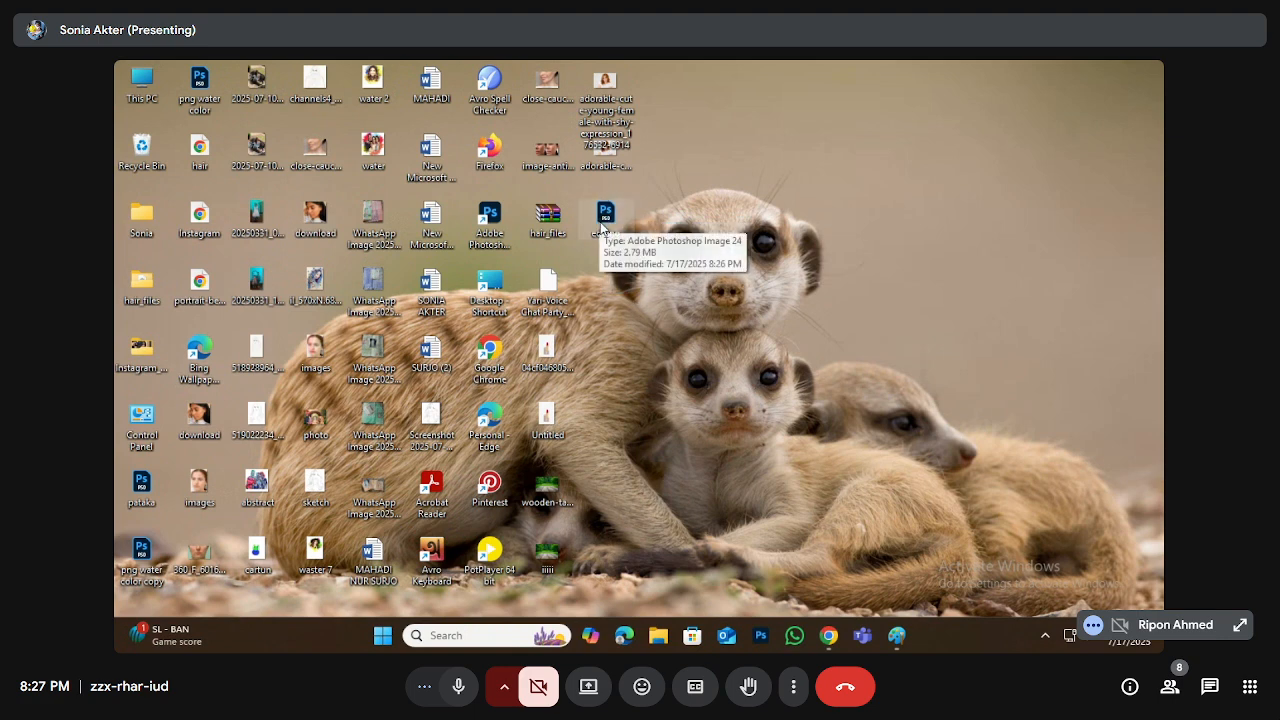
{"action": "double_click", "coordinate": [604, 214]}
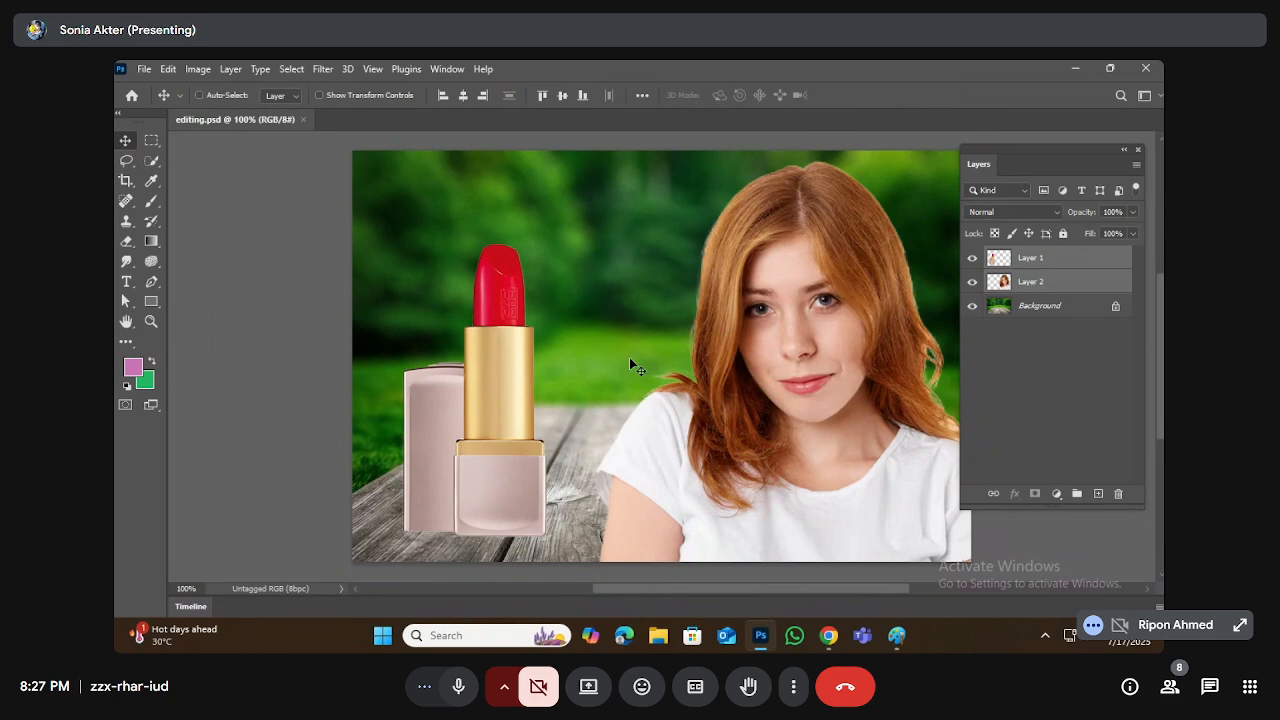
{"action": "key", "text": "ctrl+shift+s"}
{"action": "left_click", "coordinate": [301, 441]}
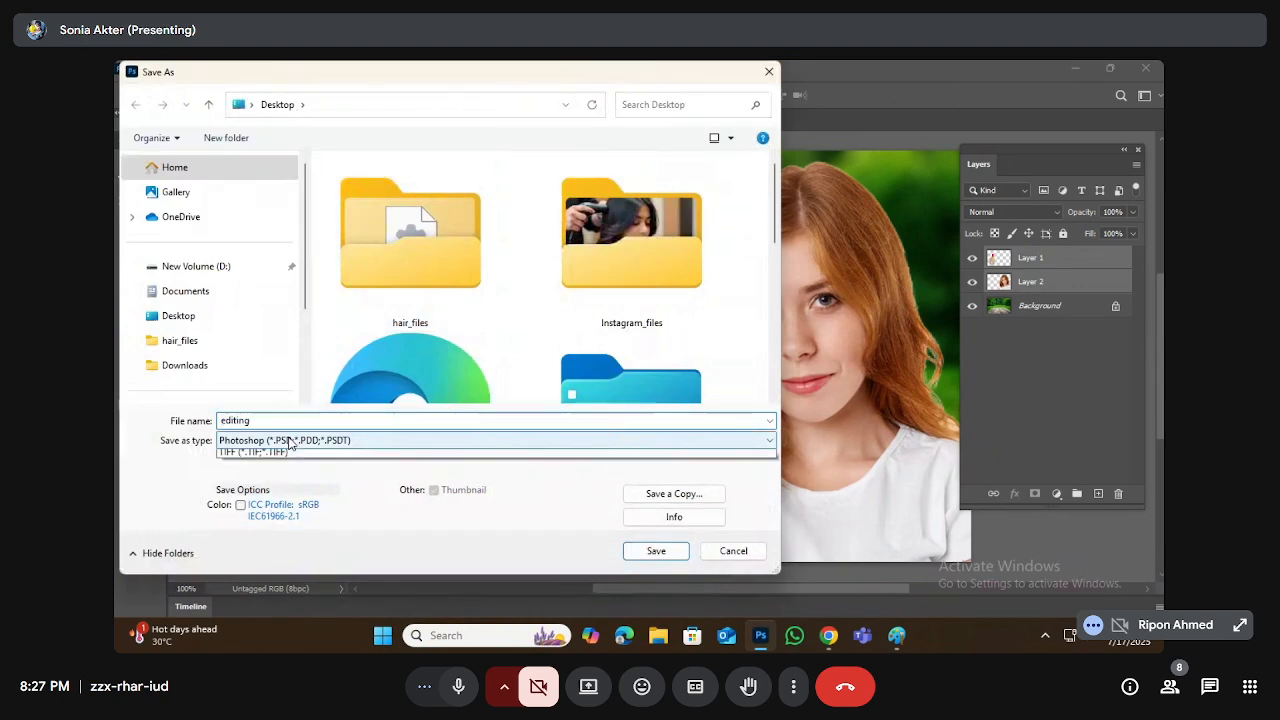
{"action": "left_click", "coordinate": [306, 449]}
{"action": "left_click", "coordinate": [743, 556]}
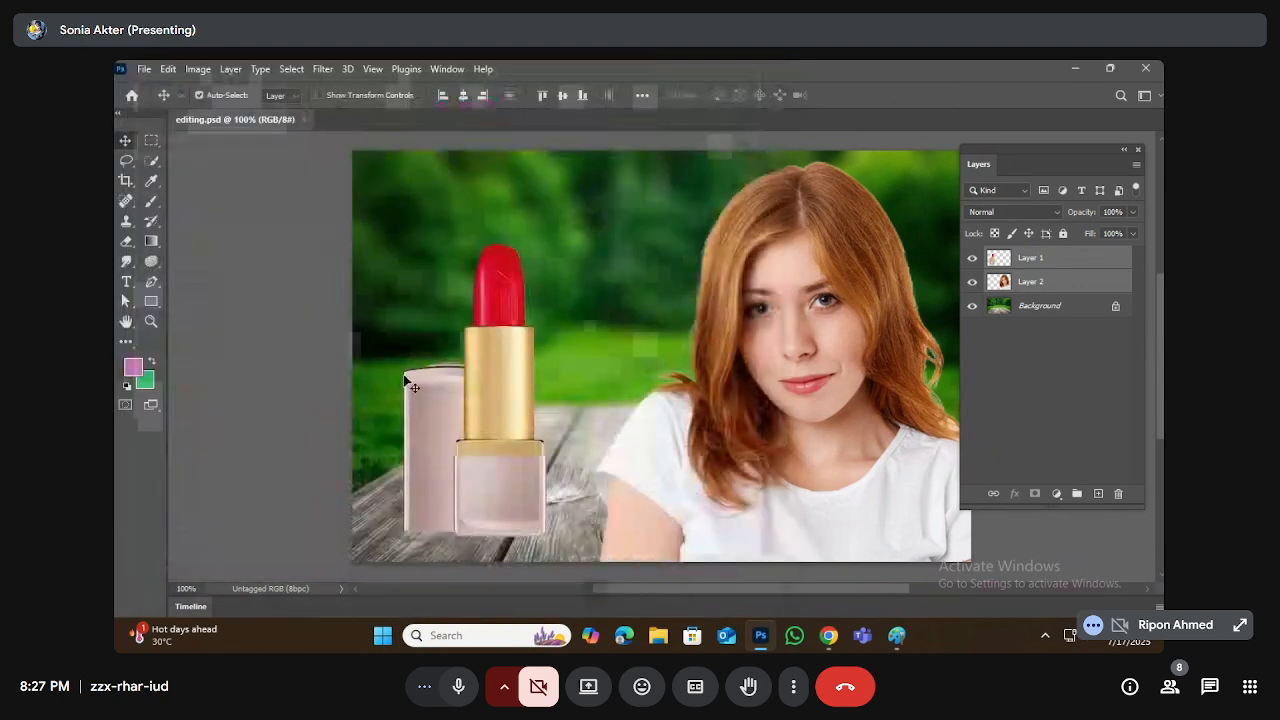
Step: Export the composition with Export As to the Desktop as a JPG named editing
{"action": "left_click", "coordinate": [144, 69]}
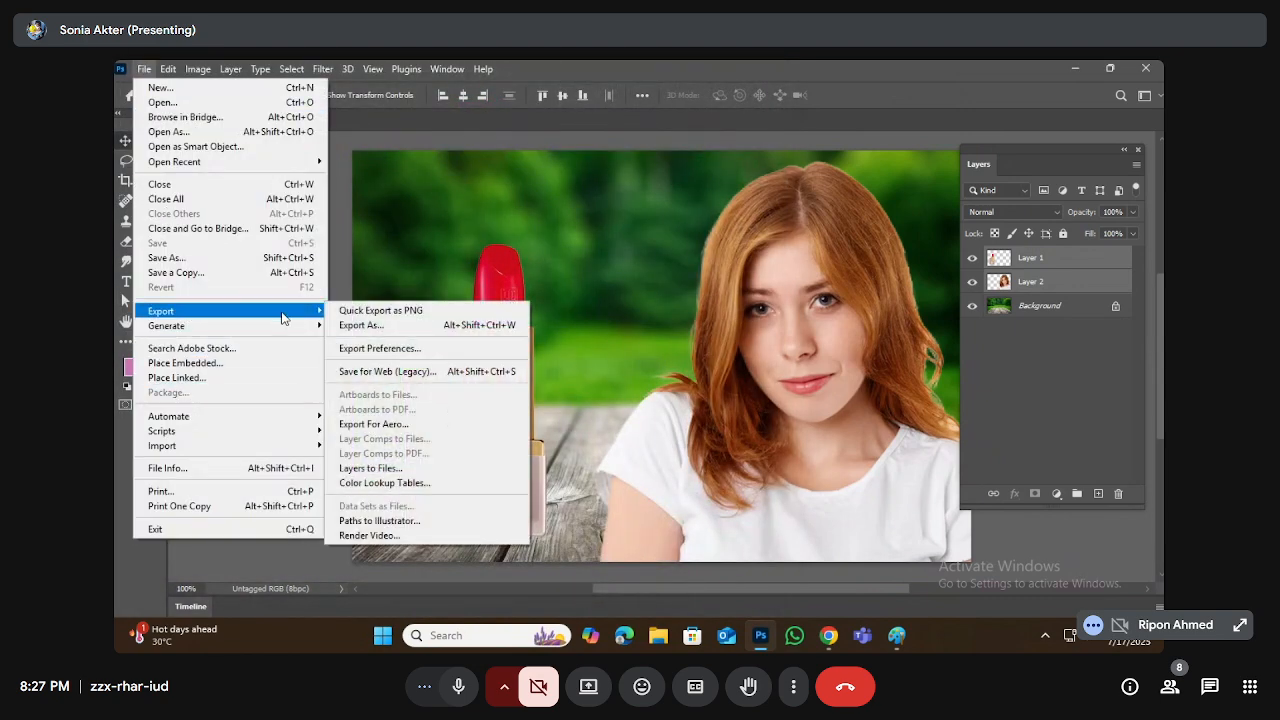
{"action": "left_click", "coordinate": [350, 330]}
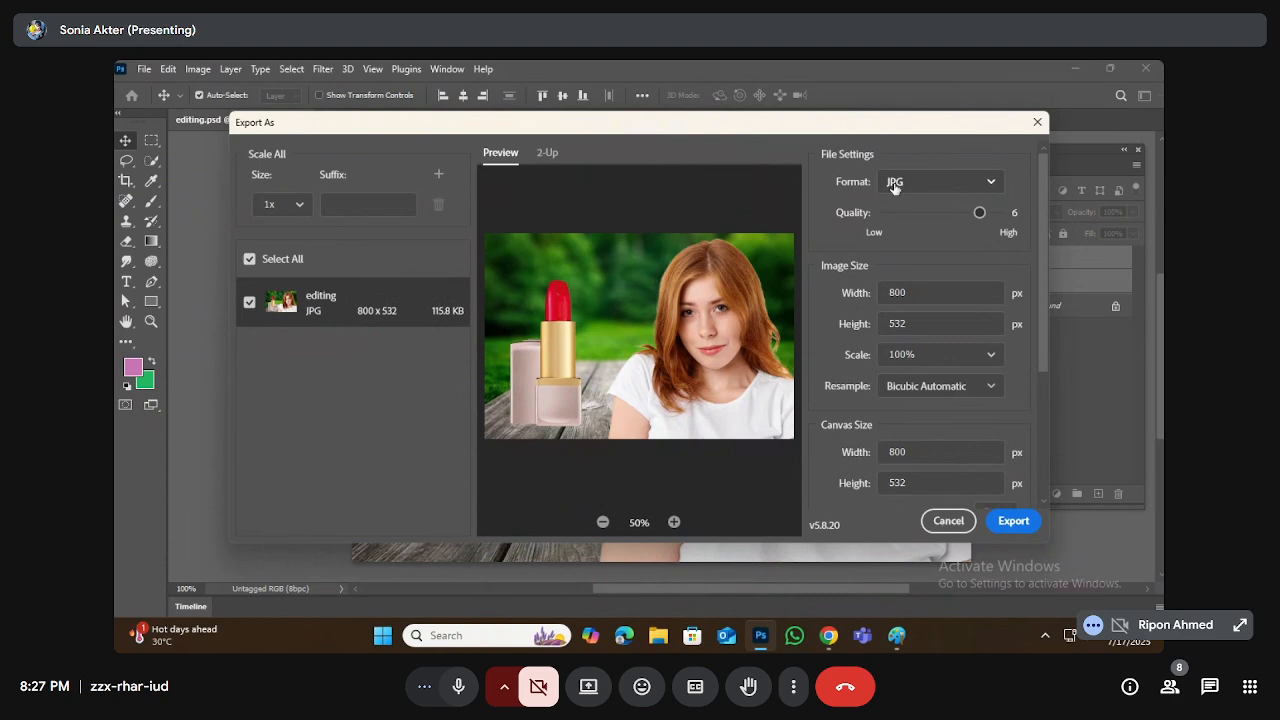
{"action": "left_click", "coordinate": [1013, 521]}
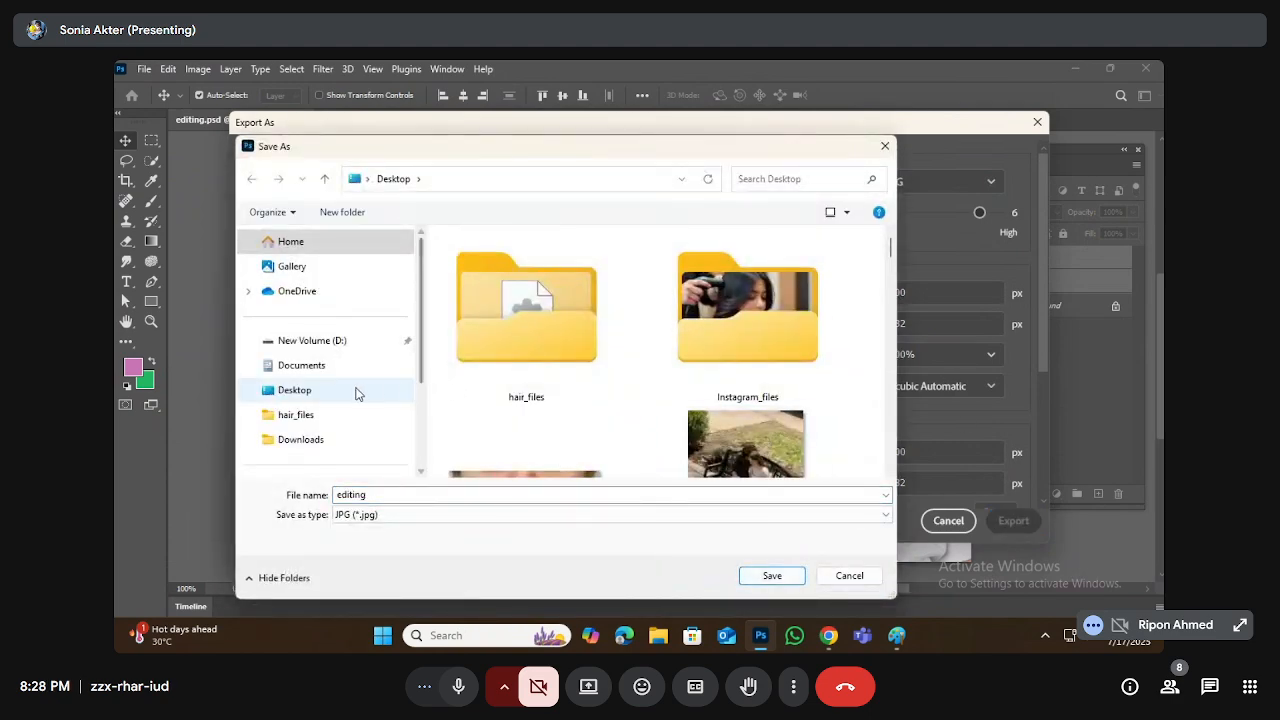
{"action": "left_click", "coordinate": [338, 392]}
{"action": "left_click", "coordinate": [771, 575]}
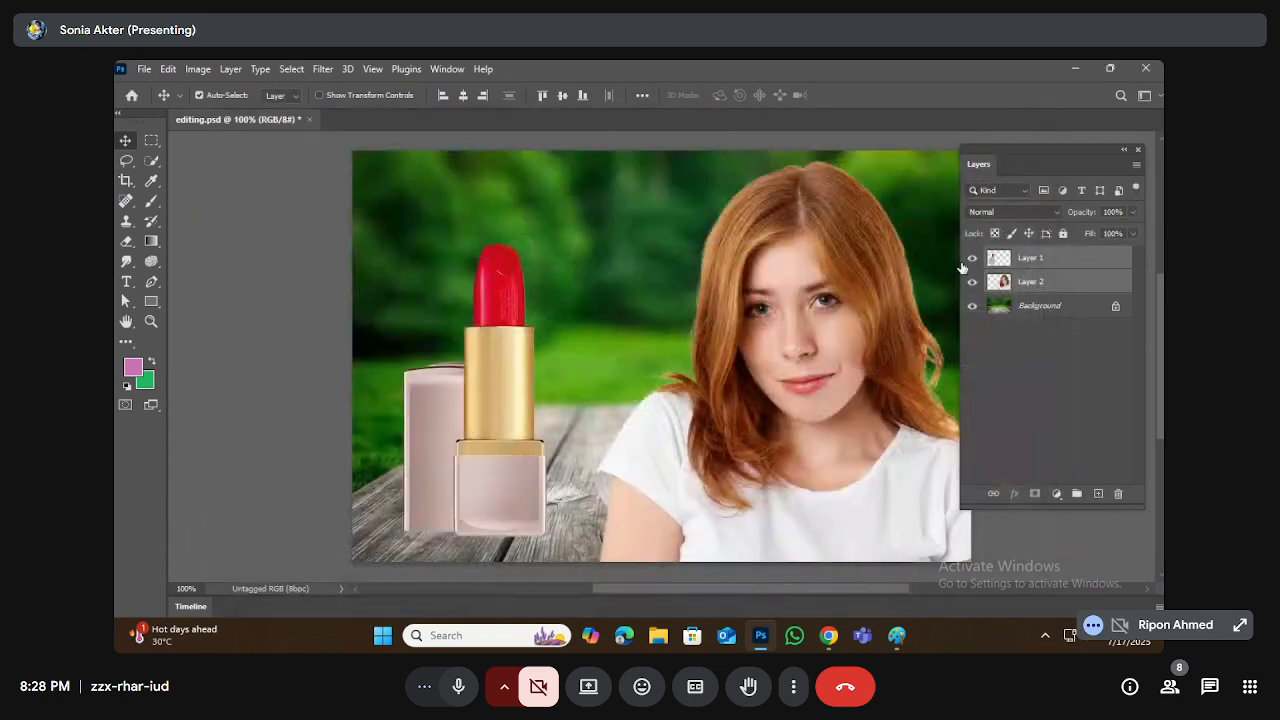
Step: Open the exported editing.jpg from the desktop, examine the lipstick and girl up close, and return to Photoshop
{"action": "left_click", "coordinate": [1058, 72]}
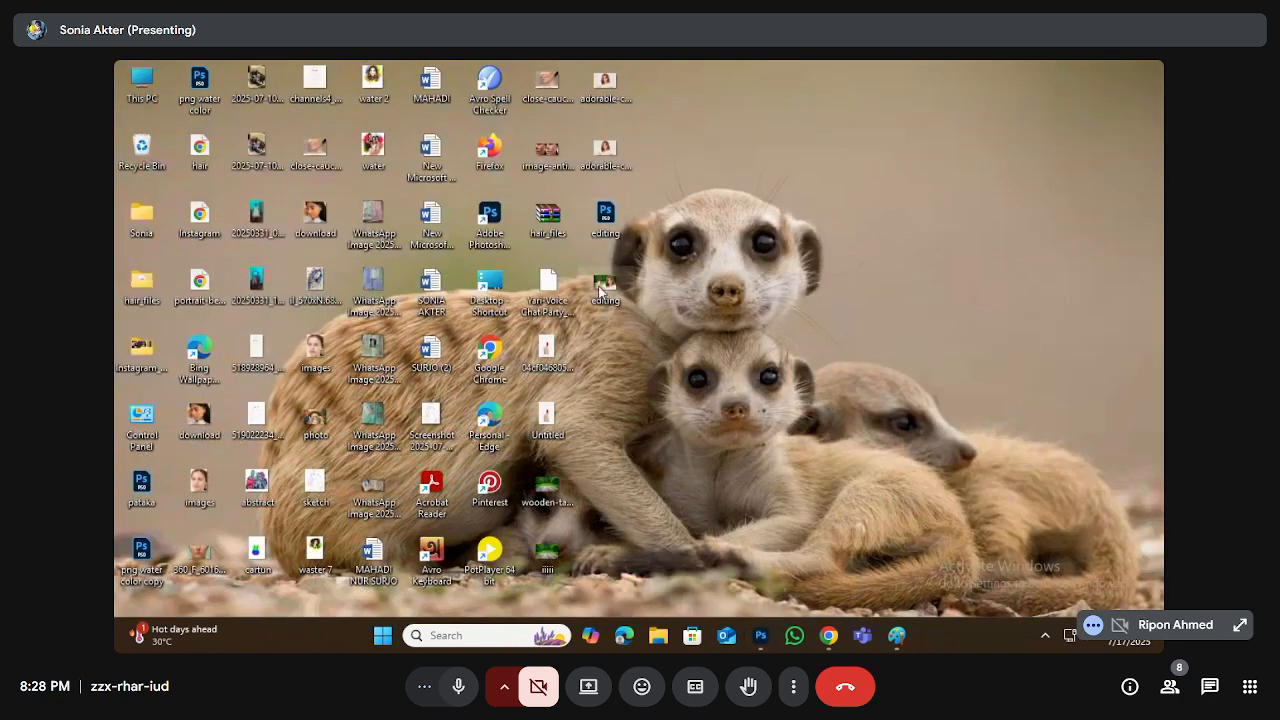
{"action": "double_click", "coordinate": [605, 285]}
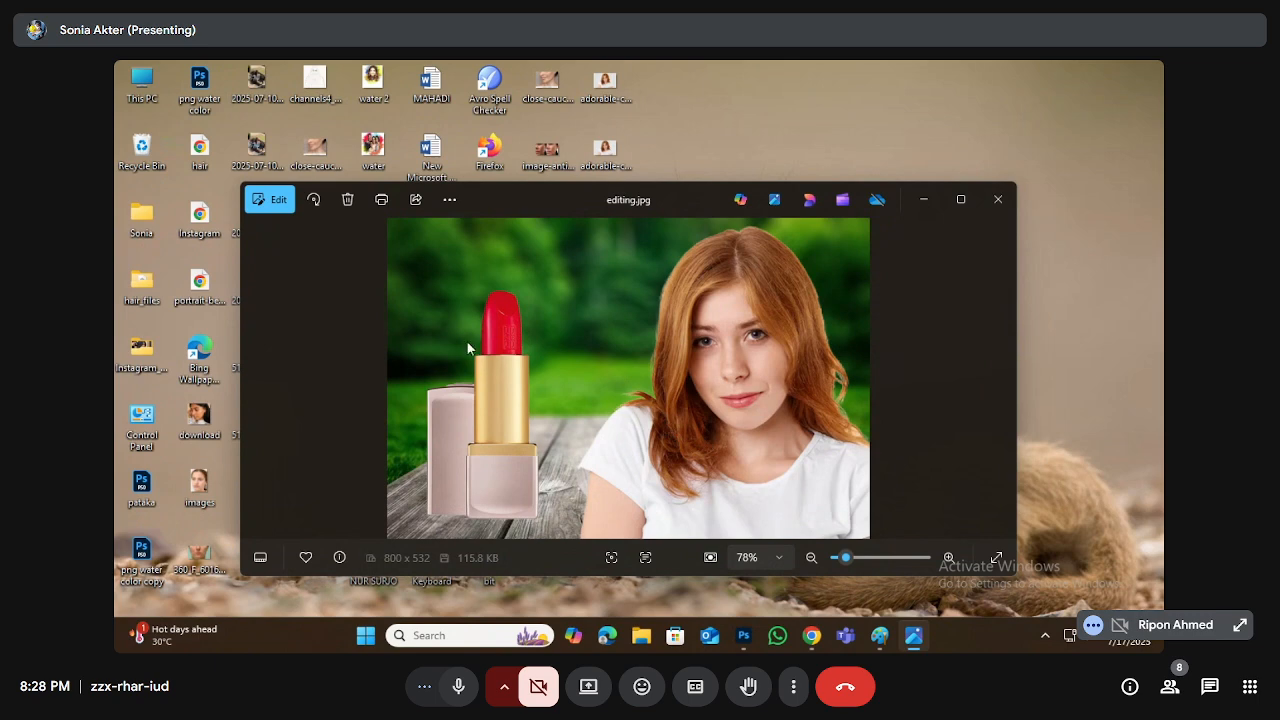
{"action": "scroll", "coordinate": [743, 336], "scroll_direction": "up", "scroll_amount": 3}
{"action": "scroll", "coordinate": [680, 358], "scroll_direction": "down", "scroll_amount": 3}
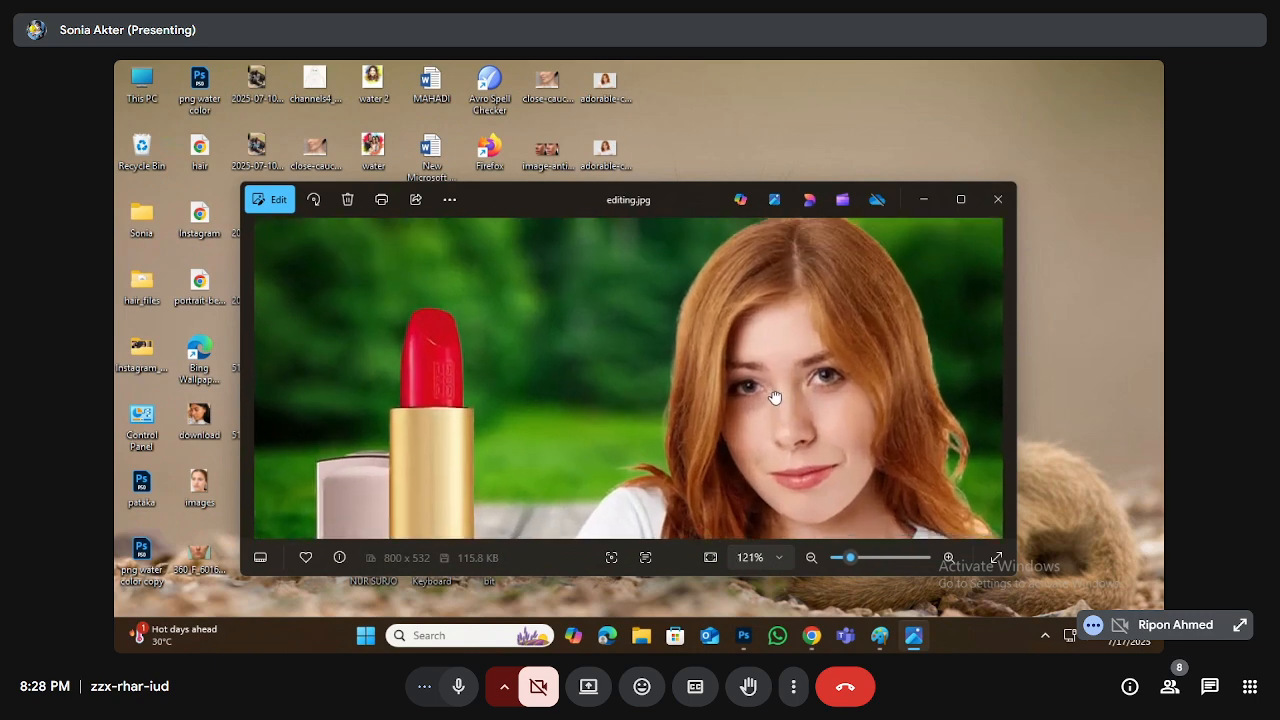
{"action": "left_click", "coordinate": [997, 199]}
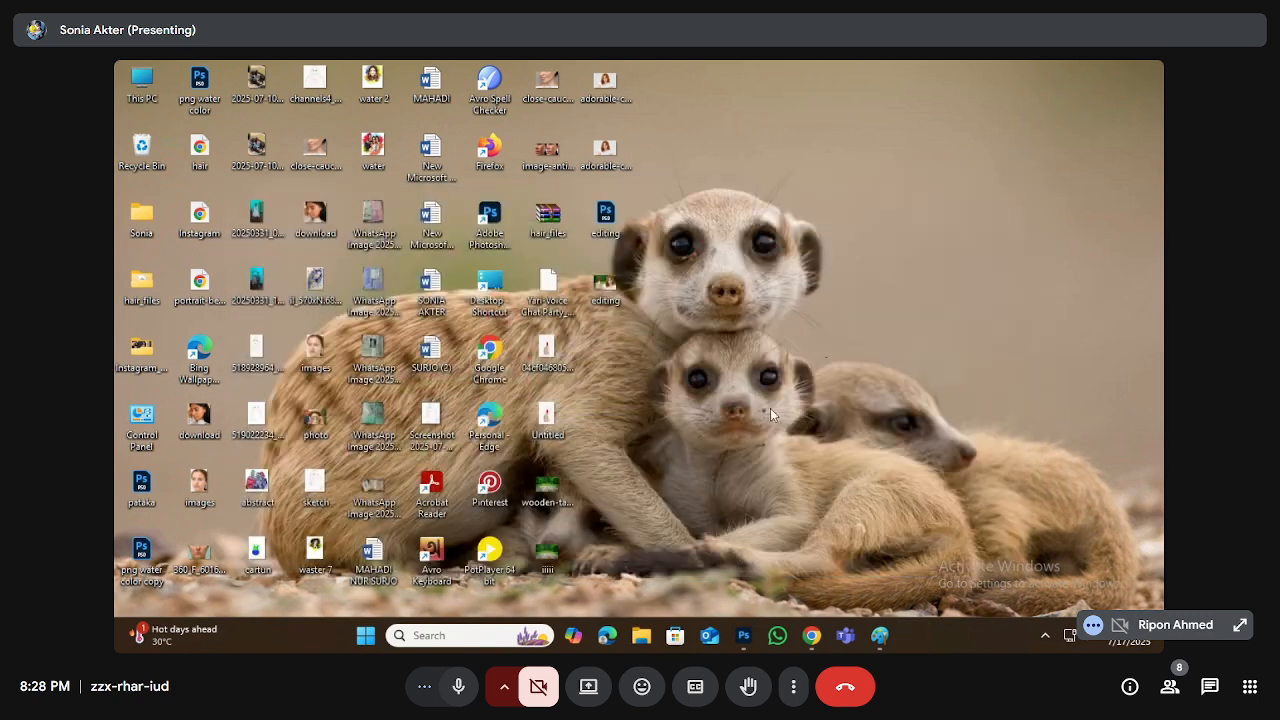
{"action": "left_click", "coordinate": [760, 635]}
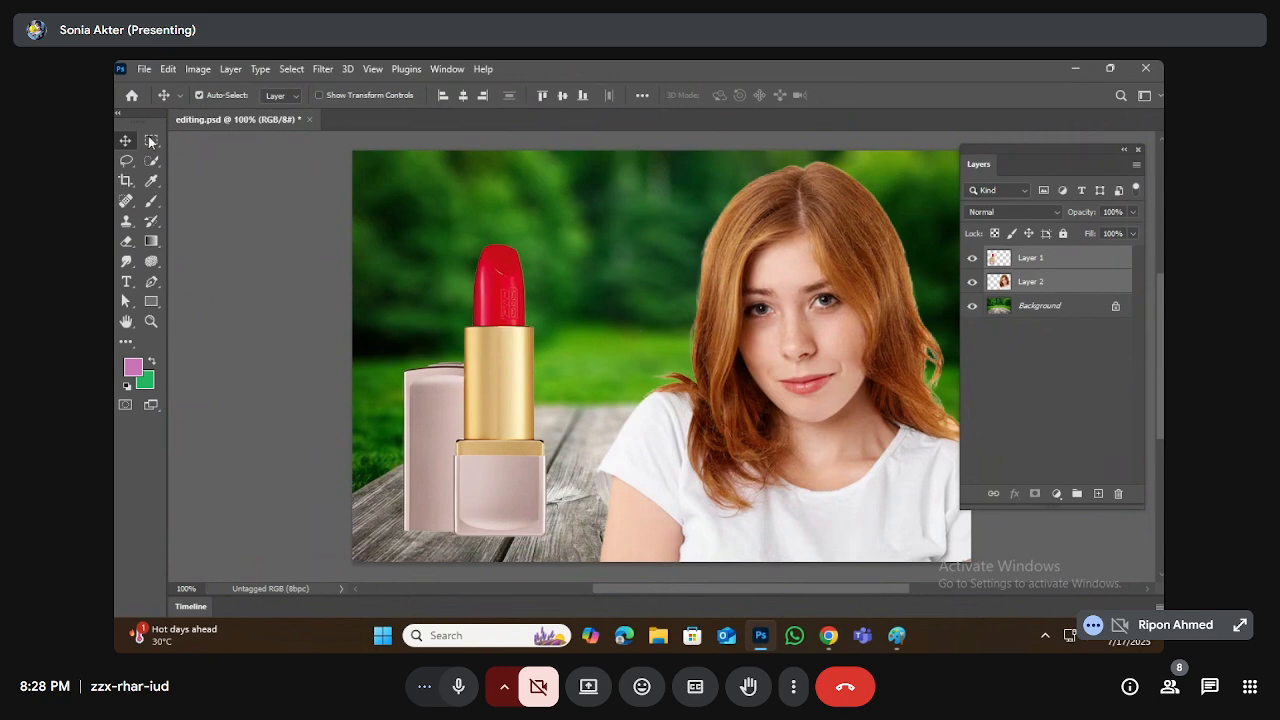
Step: Open the lipstick image Untitled.jpg from the Desktop as a separate document
{"action": "left_click", "coordinate": [144, 68]}
{"action": "left_click", "coordinate": [158, 102]}
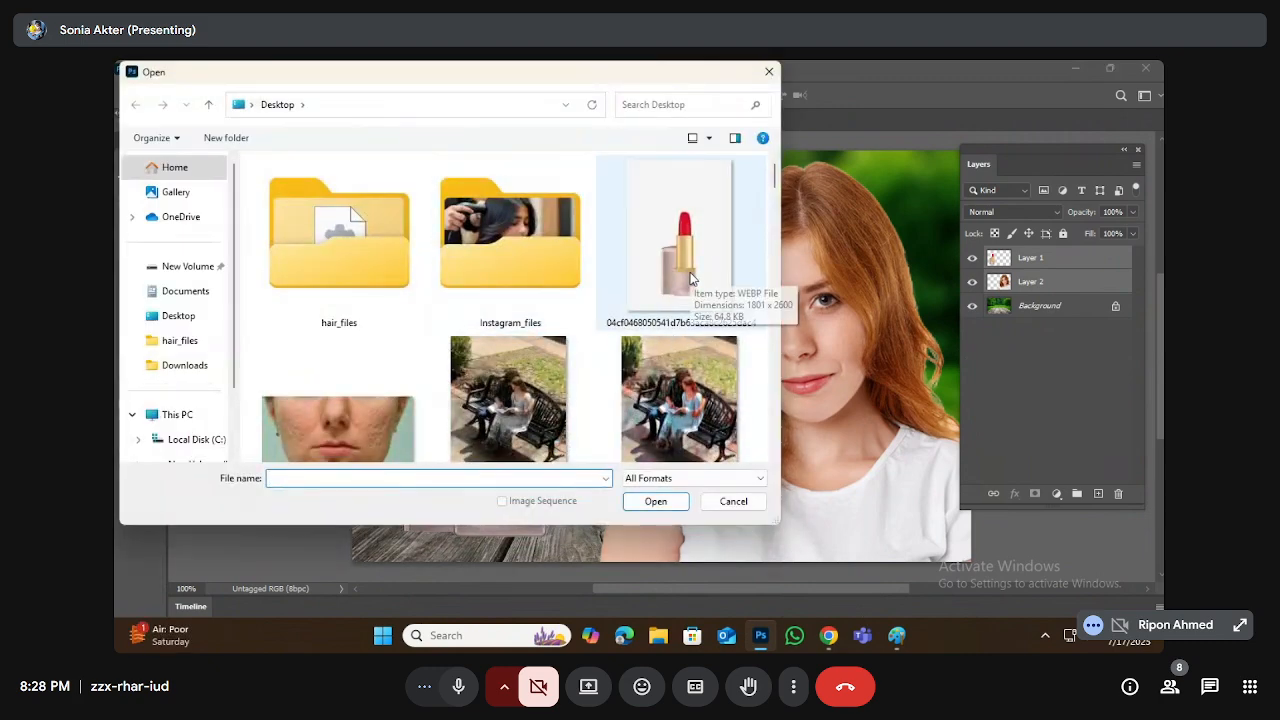
{"action": "scroll", "coordinate": [586, 300], "scroll_direction": "down", "scroll_amount": 3}
{"action": "scroll", "coordinate": [583, 303], "scroll_direction": "down", "scroll_amount": 6}
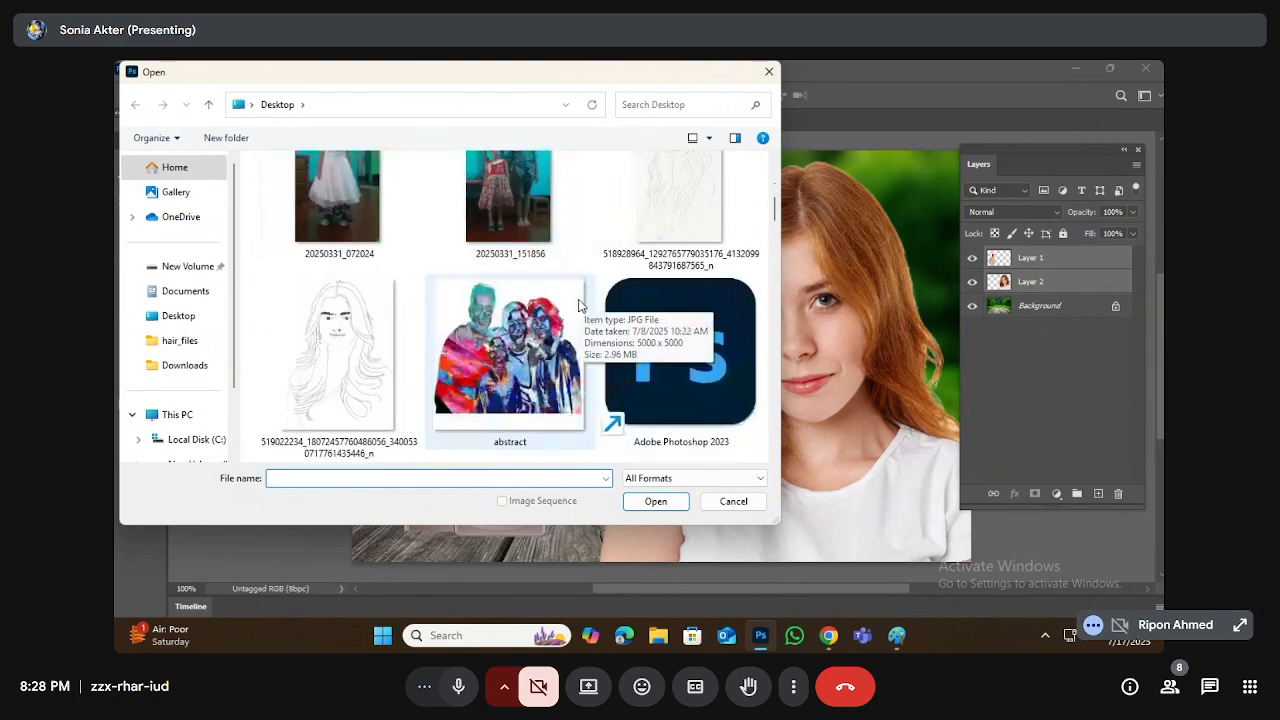
{"action": "scroll", "coordinate": [577, 305], "scroll_direction": "down", "scroll_amount": 8}
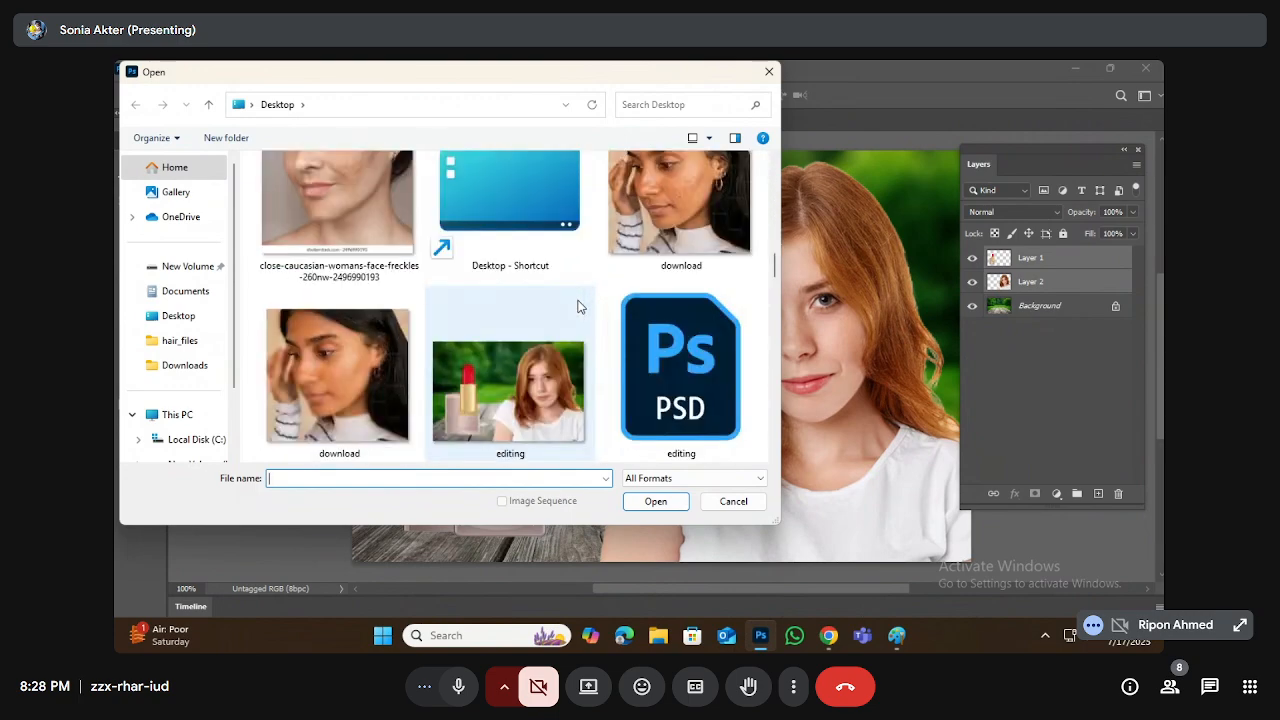
{"action": "scroll", "coordinate": [576, 302], "scroll_direction": "down", "scroll_amount": 10}
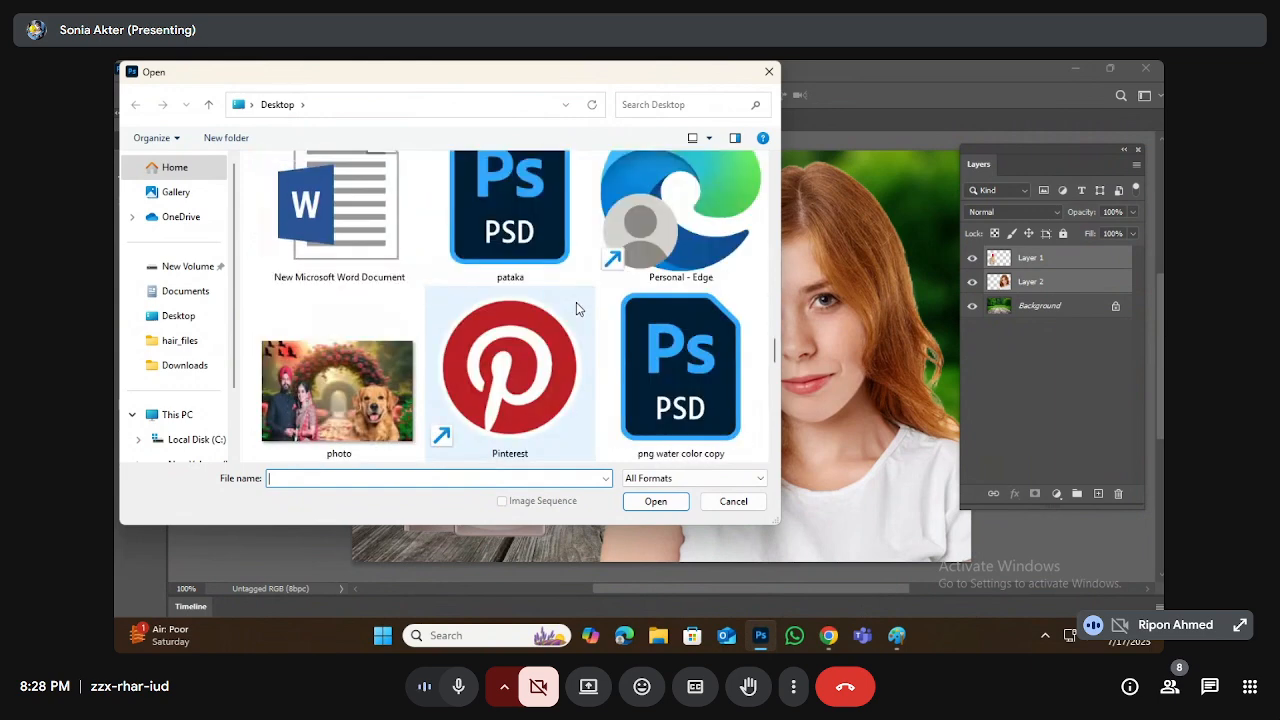
{"action": "double_click", "coordinate": [548, 263]}
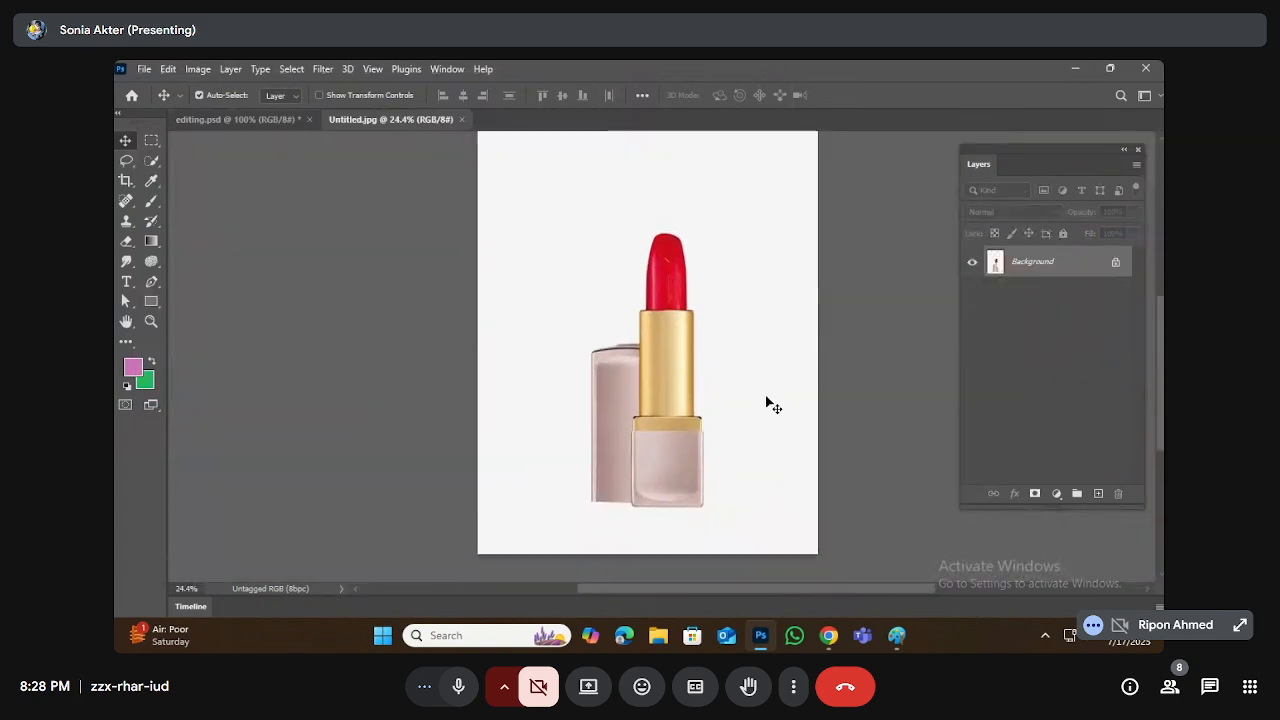
Step: Select the lipstick using the Object Selection tool's Select Subject and hide its background with a layer mask
{"action": "left_click", "coordinate": [154, 161]}
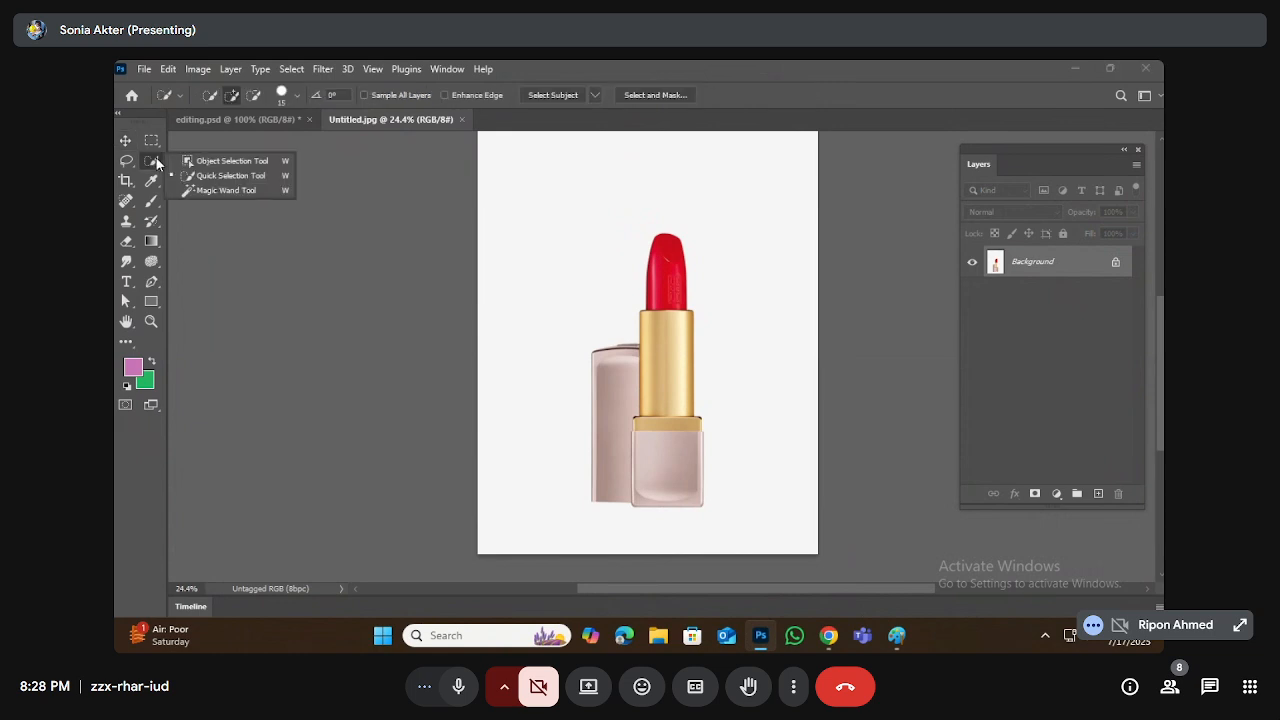
{"action": "left_click", "coordinate": [214, 162]}
{"action": "left_click", "coordinate": [791, 95]}
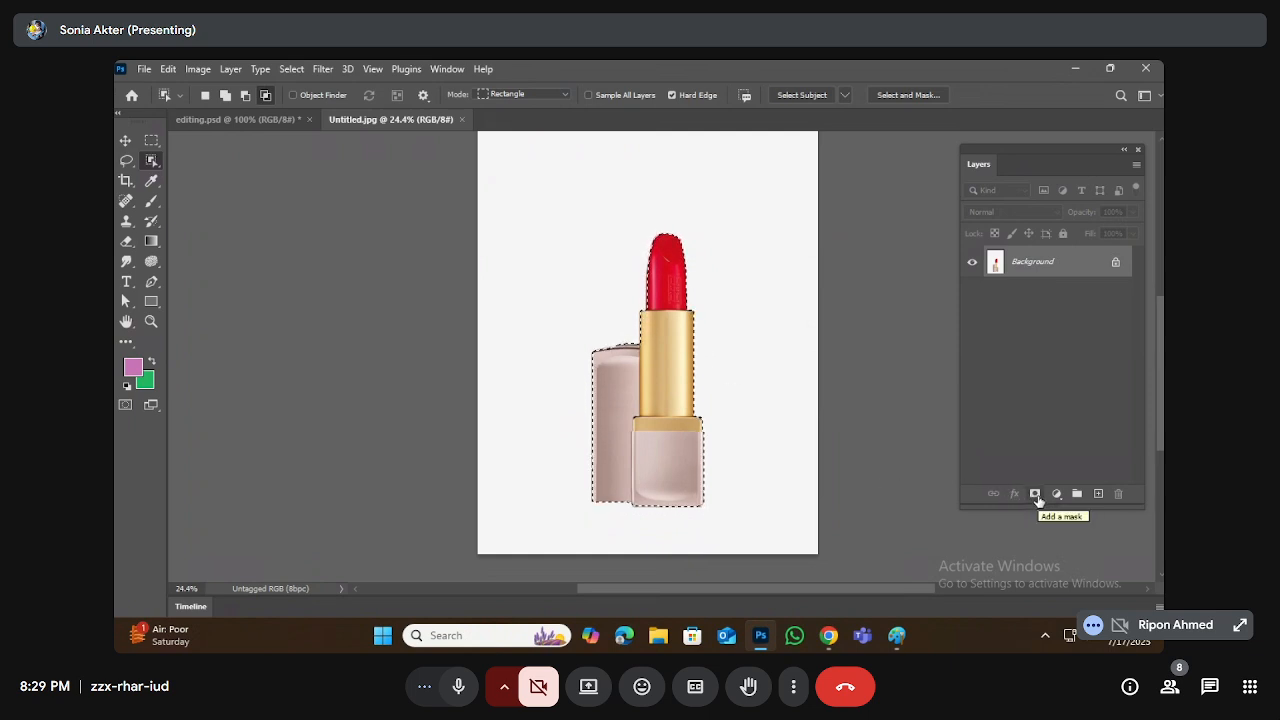
{"action": "left_click_drag", "start_coordinate": [1063, 150], "coordinate": [1017, 147]}
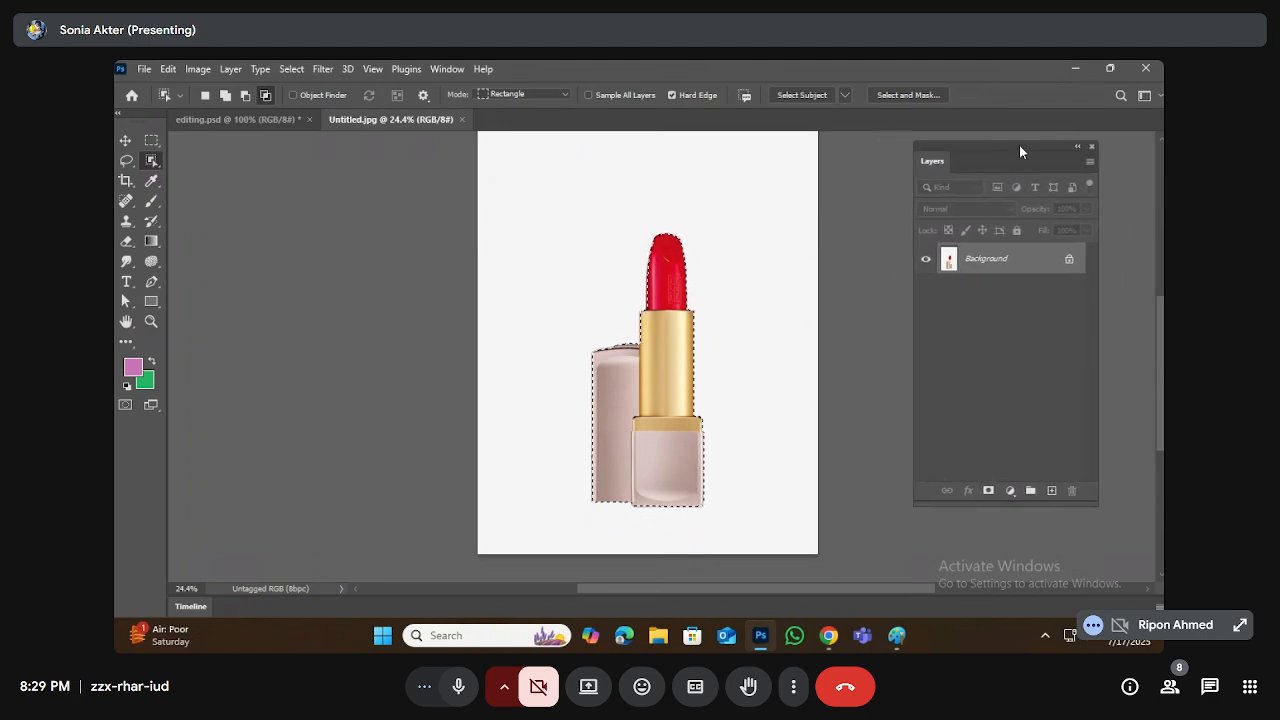
{"action": "left_click", "coordinate": [989, 491]}
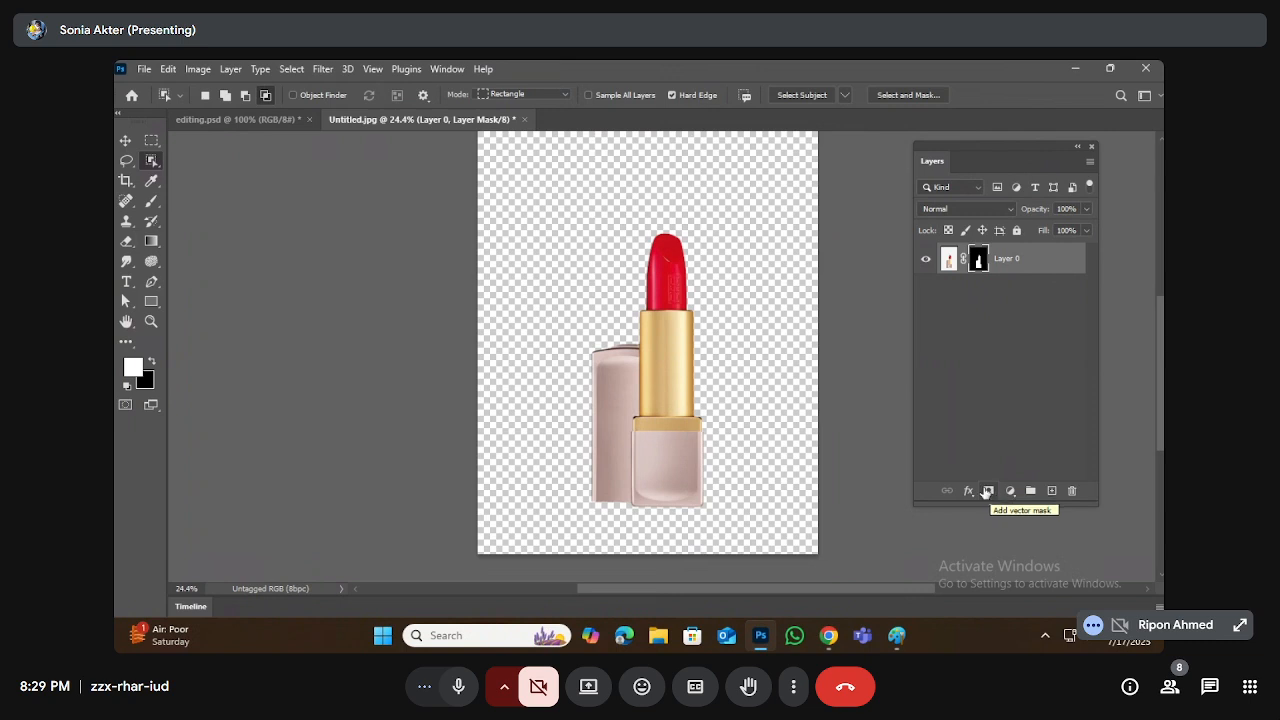
Step: Export the masked lipstick with Export As to the Desktop as a transparent PNG named Untitled
{"action": "left_click", "coordinate": [146, 70]}
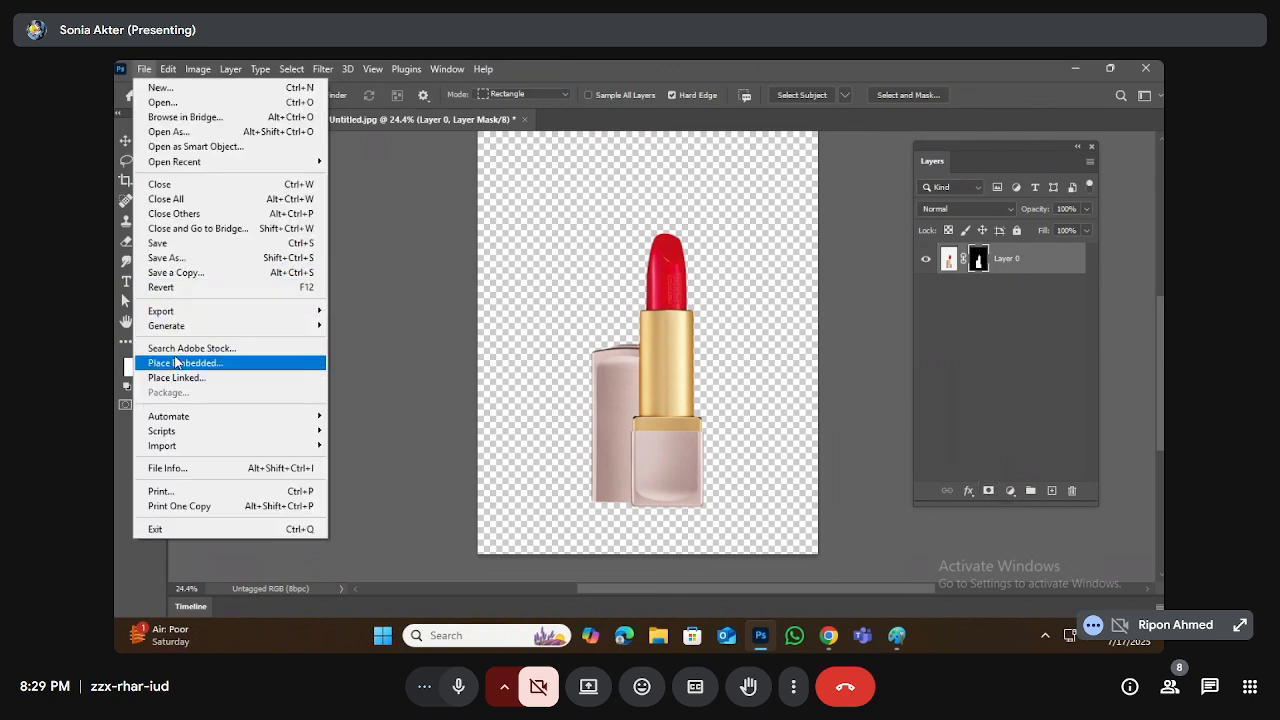
{"action": "mouse_move", "coordinate": [172, 316]}
{"action": "left_click", "coordinate": [363, 325]}
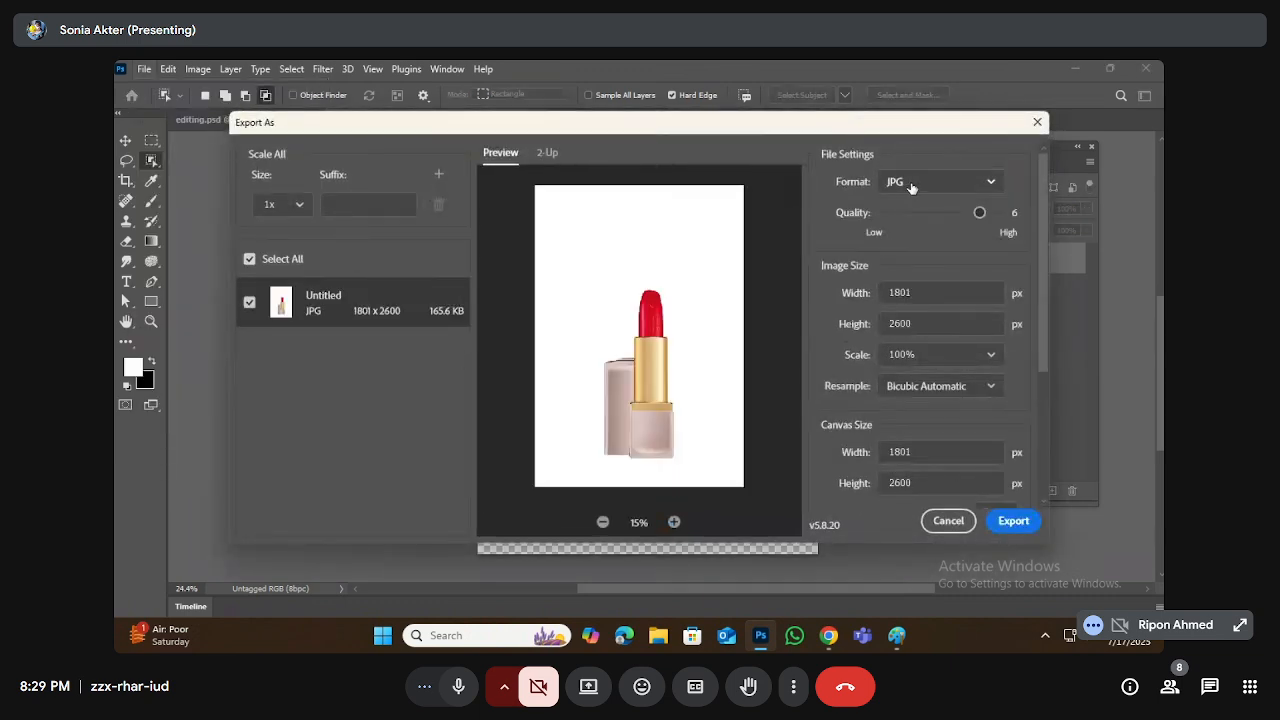
{"action": "left_click", "coordinate": [921, 186]}
{"action": "left_click", "coordinate": [904, 209]}
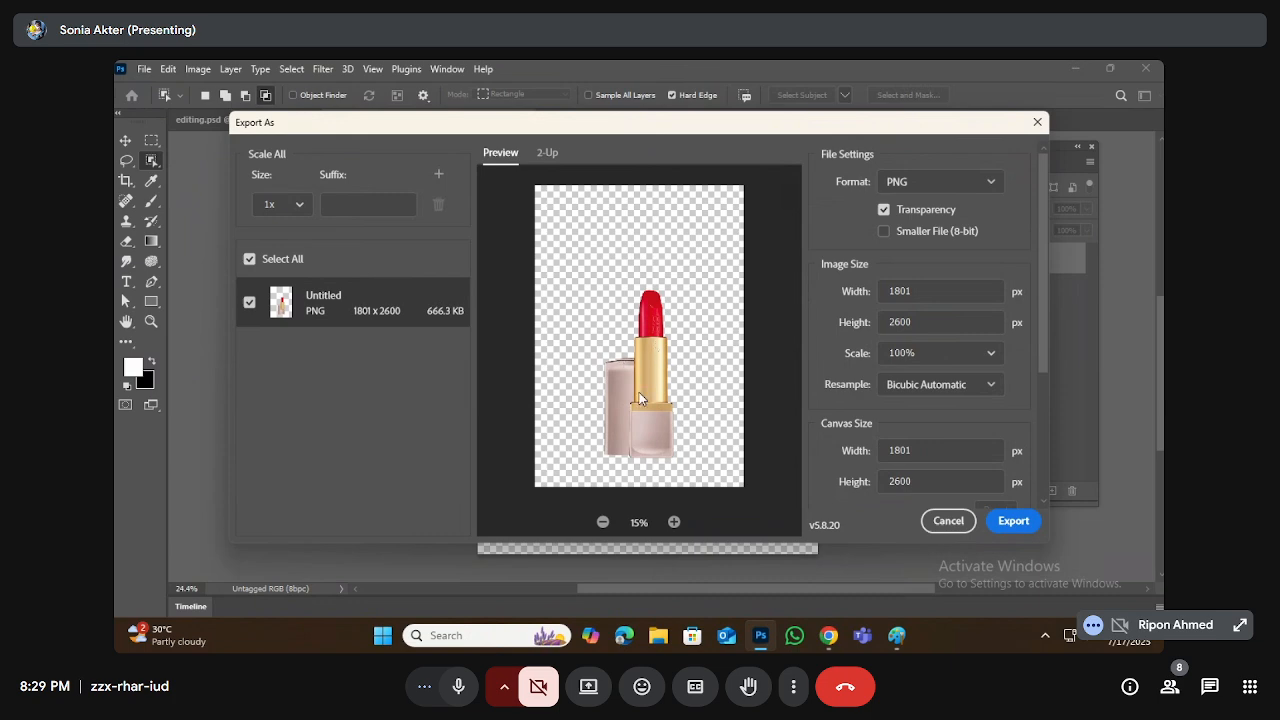
{"action": "left_click", "coordinate": [1013, 521]}
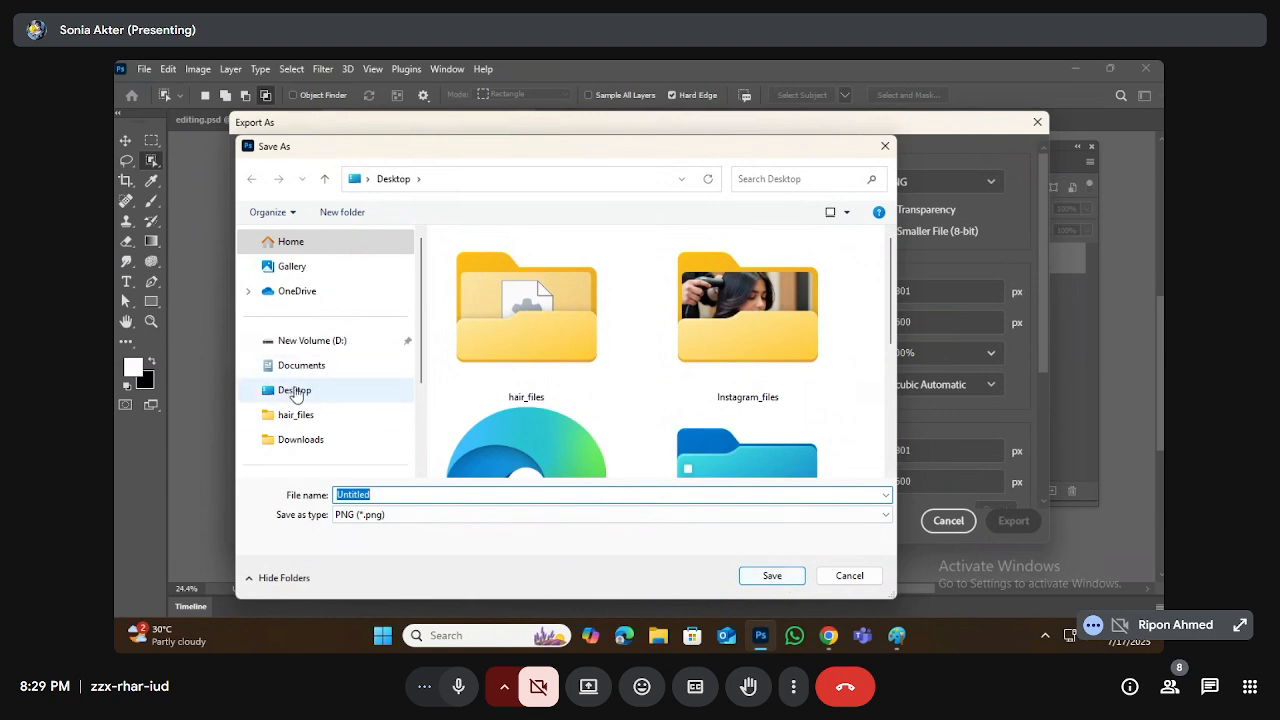
{"action": "left_click", "coordinate": [298, 395]}
{"action": "left_click", "coordinate": [770, 576]}
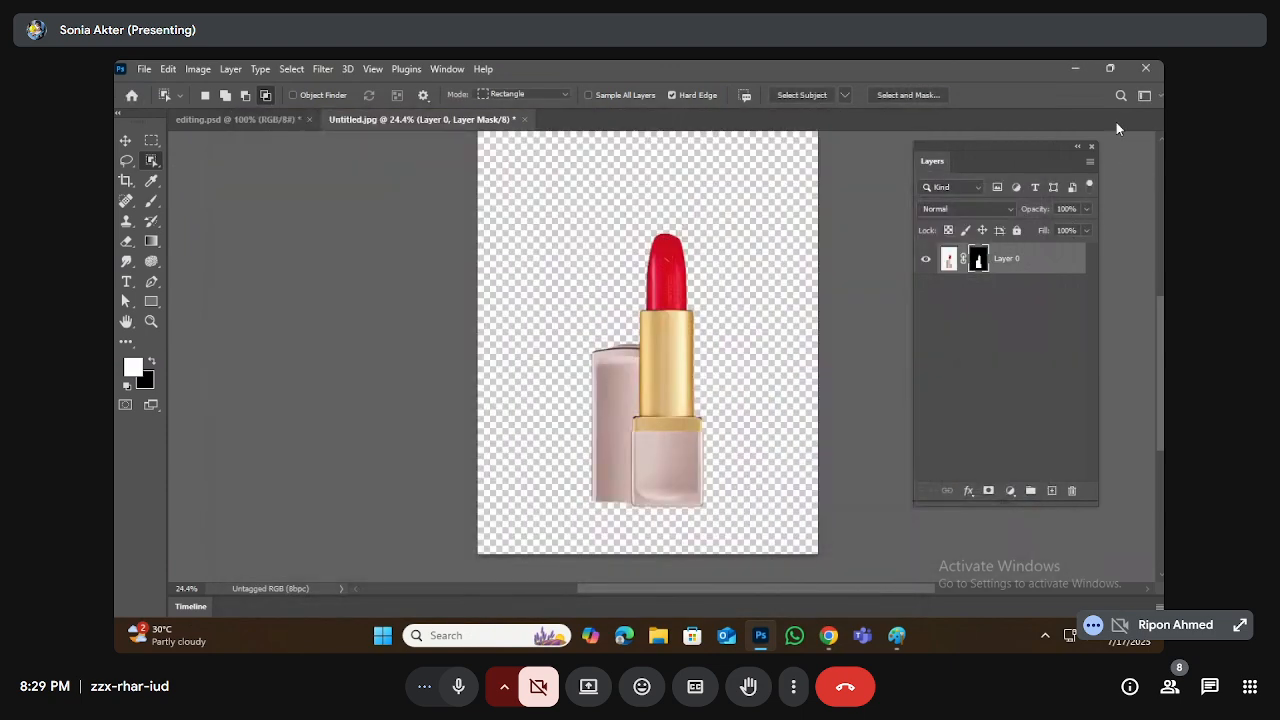
Step: Minimize Photoshop, open the exported Untitled.png from the desktop, examine the lipstick's cut-out edges up close, and close the preview
{"action": "left_click", "coordinate": [1075, 67]}
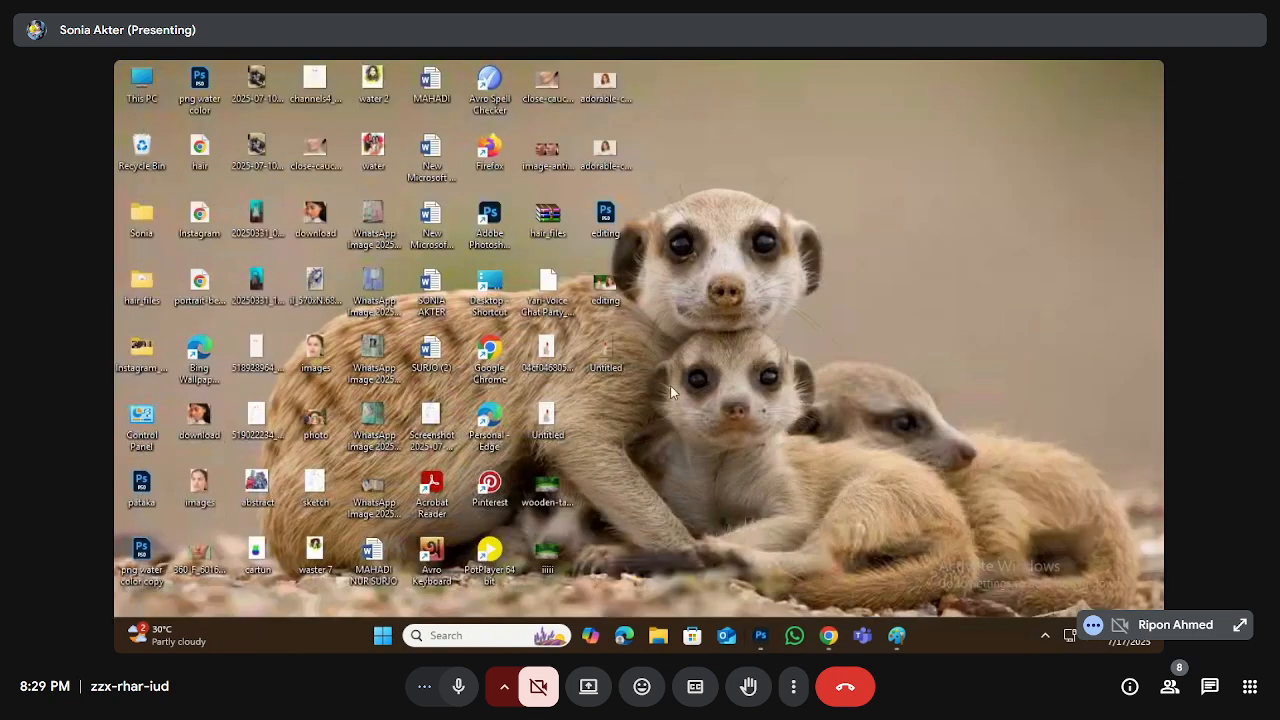
{"action": "double_click", "coordinate": [615, 348]}
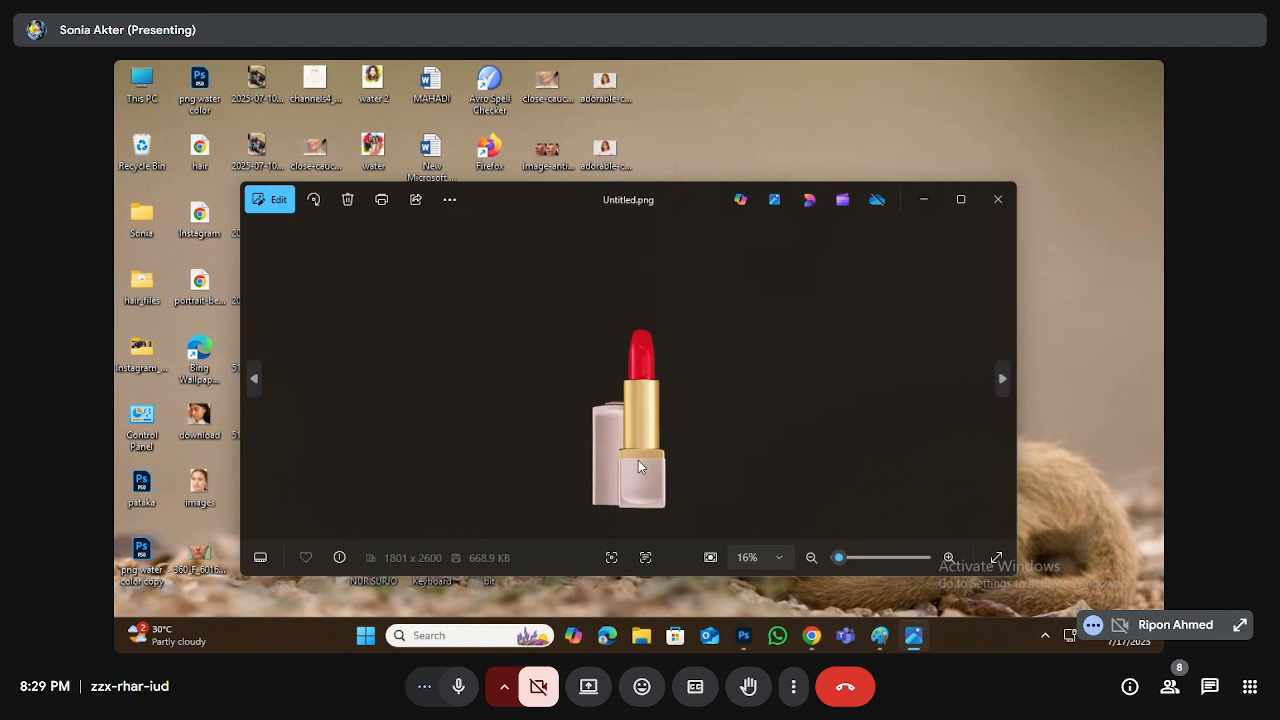
{"action": "scroll", "coordinate": [632, 458], "scroll_direction": "up", "scroll_amount": 4}
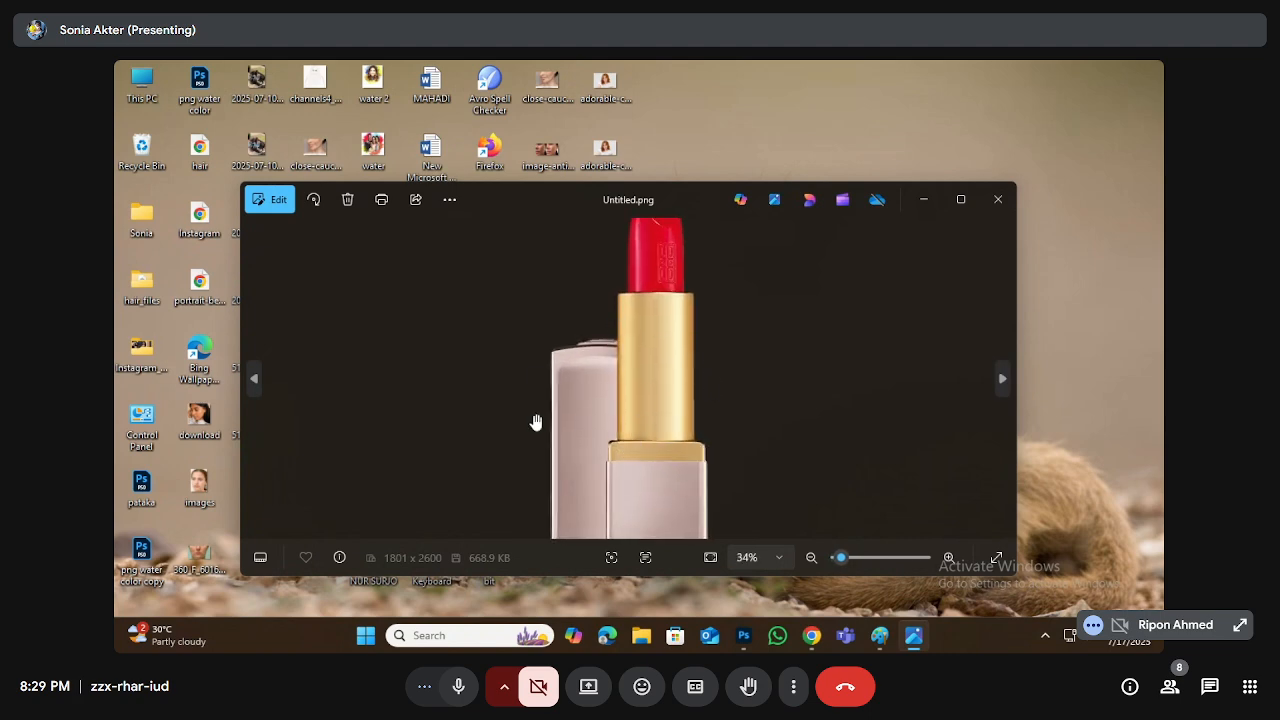
{"action": "scroll", "coordinate": [634, 371], "scroll_direction": "down", "scroll_amount": 4}
{"action": "mouse_move", "coordinate": [644, 200]}
{"action": "left_mouse_down"}
{"action": "mouse_move", "coordinate": [871, 191]}
{"action": "mouse_move", "coordinate": [700, 223]}
{"action": "mouse_move", "coordinate": [654, 203]}
{"action": "left_mouse_up"}
{"action": "left_click", "coordinate": [1007, 204]}
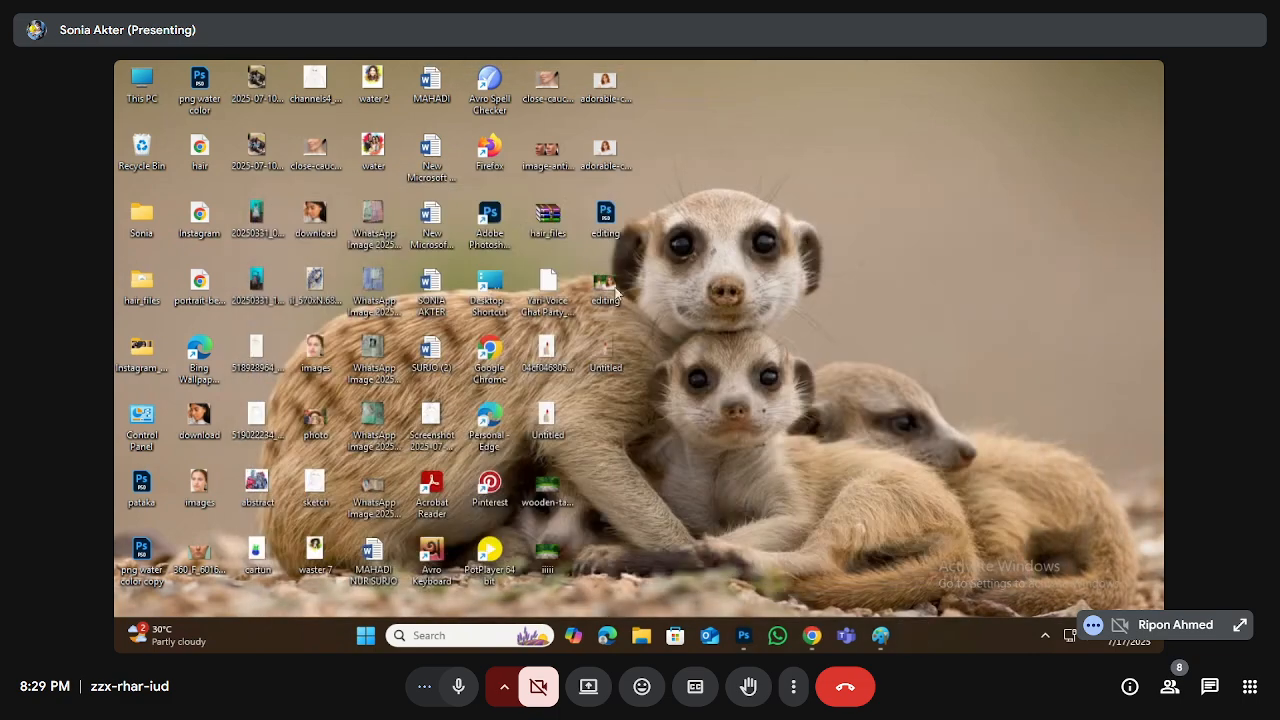
Step: Open Untitled.jpg from the desktop to compare its background with the PNG version, and close the preview
{"action": "double_click", "coordinate": [546, 417]}
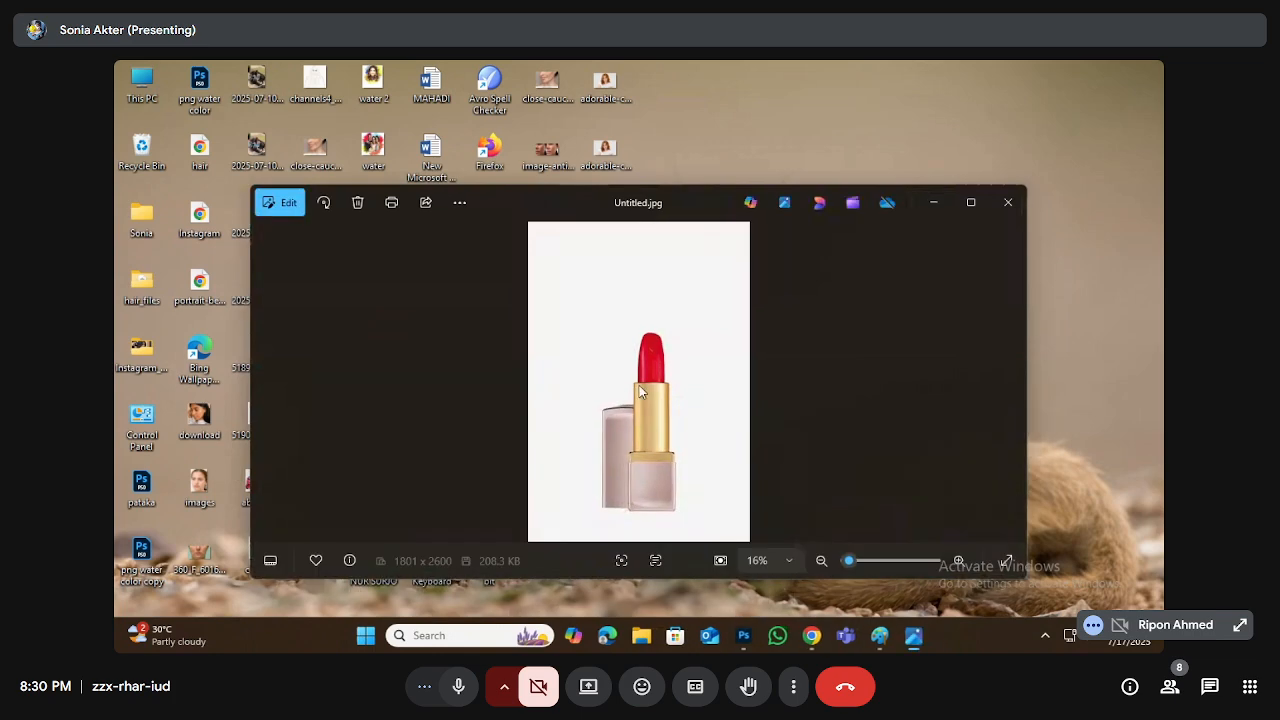
{"action": "scroll", "coordinate": [590, 383], "scroll_direction": "up", "scroll_amount": 3}
{"action": "scroll", "coordinate": [598, 383], "scroll_direction": "down", "scroll_amount": 2}
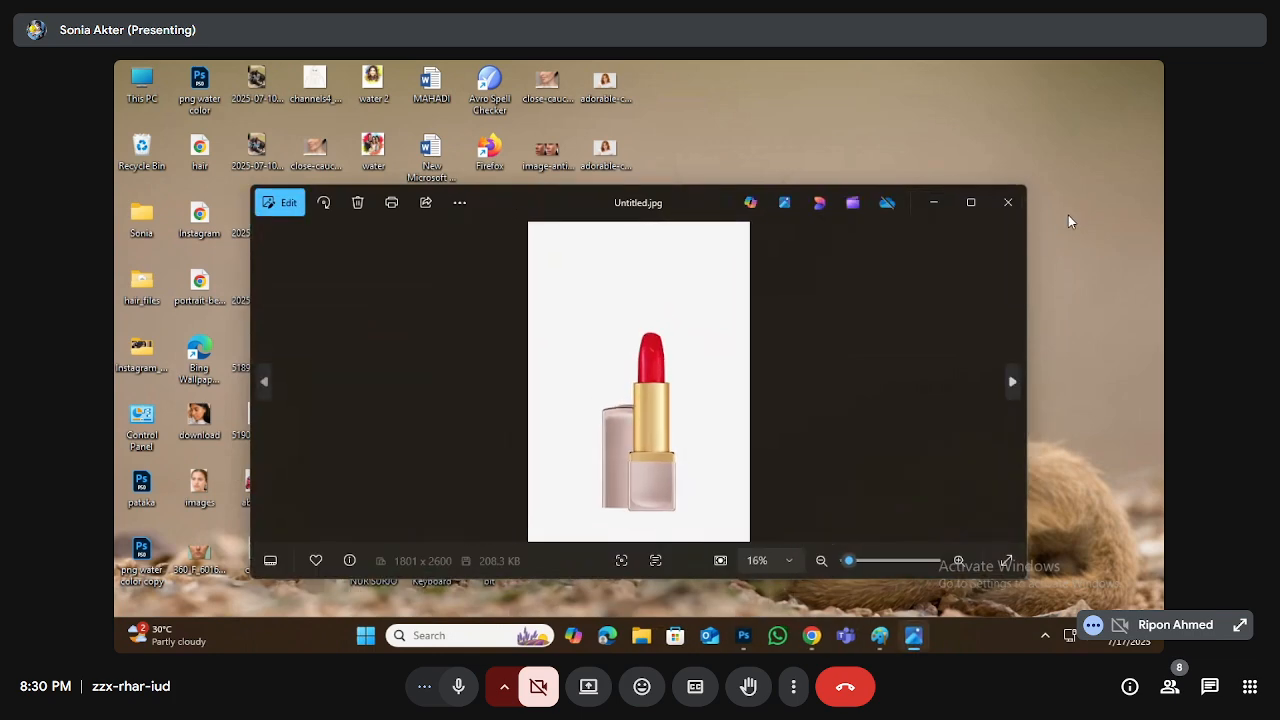
{"action": "left_click", "coordinate": [1007, 202]}
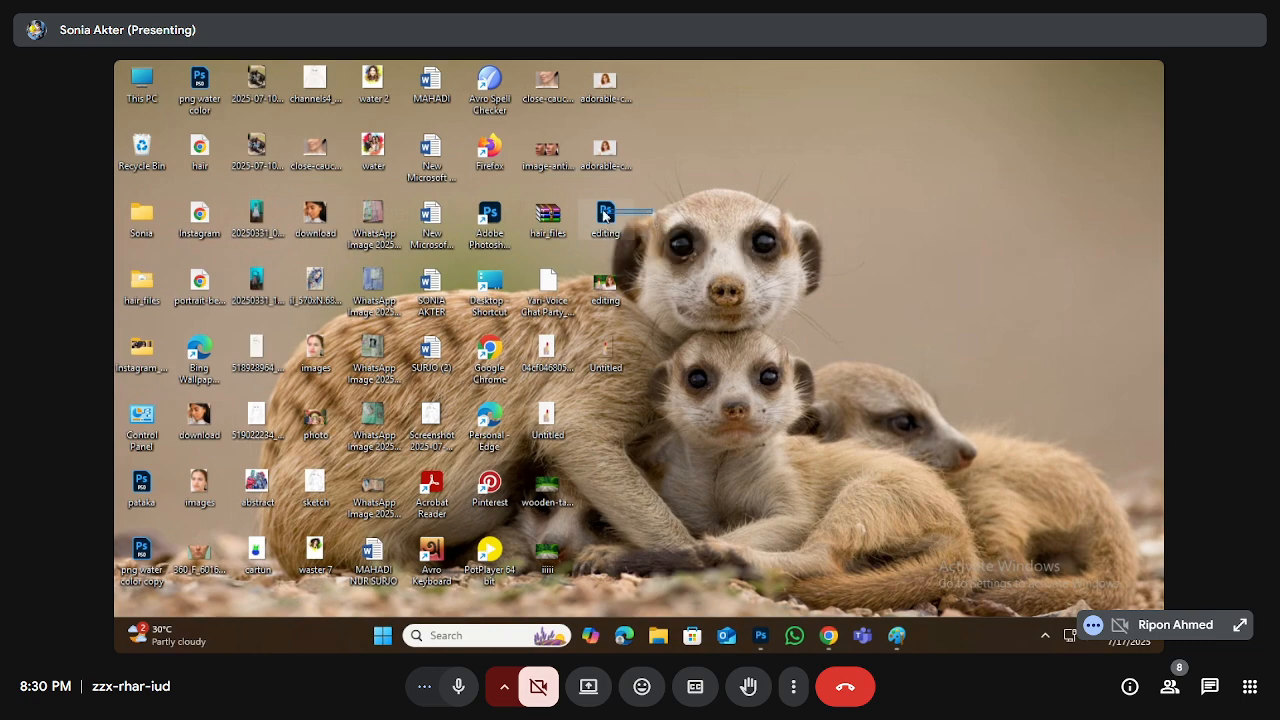
{"action": "left_click_drag", "start_coordinate": [686, 205], "coordinate": [592, 408]}
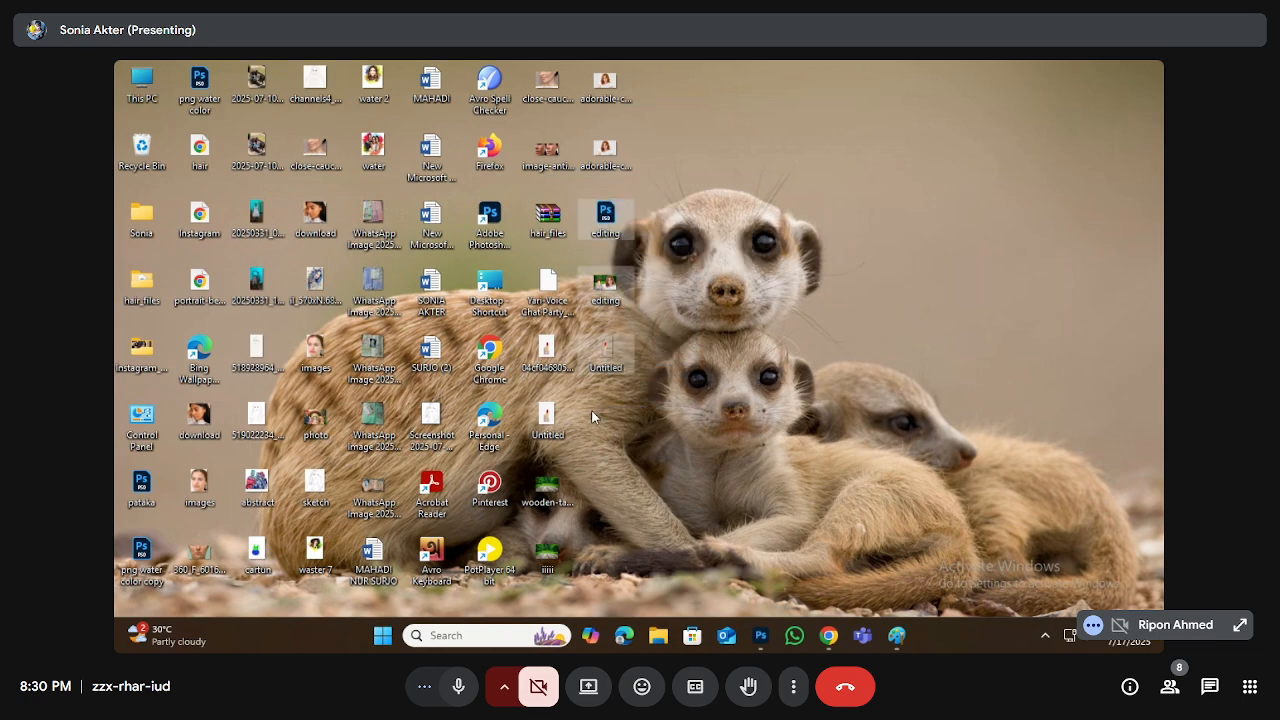
{"action": "mouse_move", "coordinate": [768, 646]}
{"action": "left_click", "coordinate": [1045, 637]}
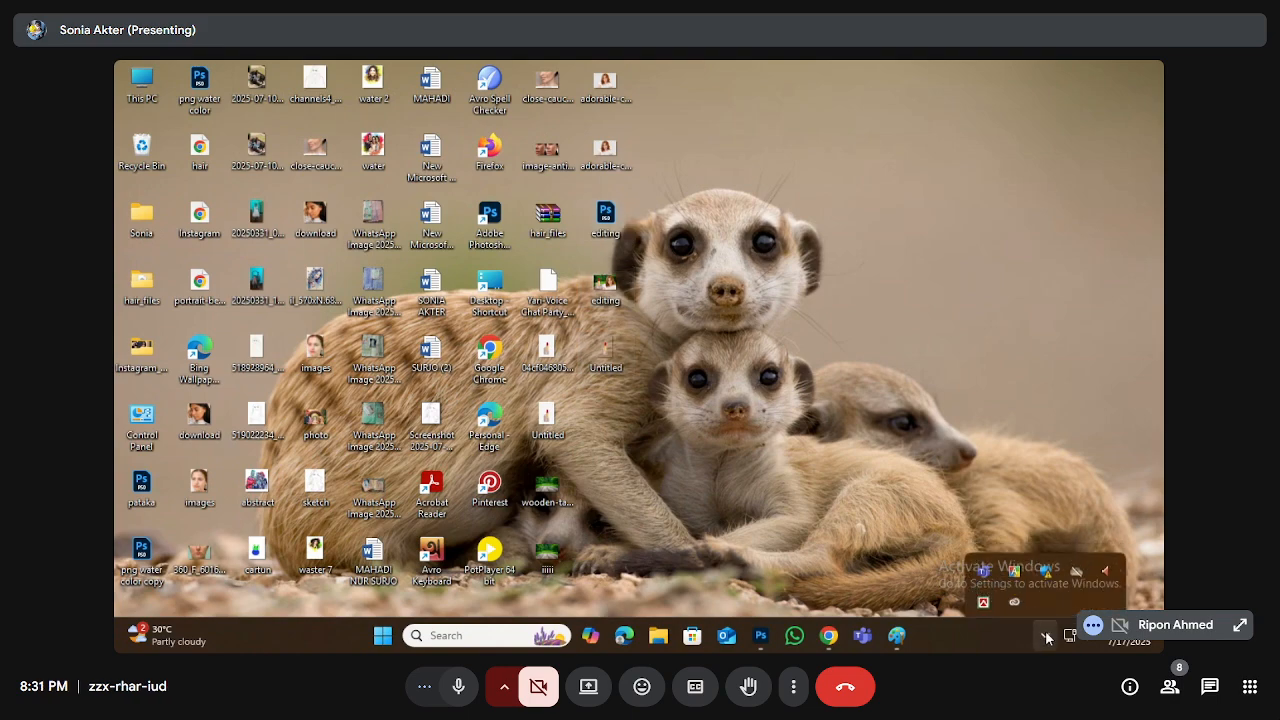
{"action": "left_click", "coordinate": [1045, 637]}
Step: Return to the masked lipstick document in Photoshop and activate the Move tool
{"action": "left_click", "coordinate": [761, 636]}
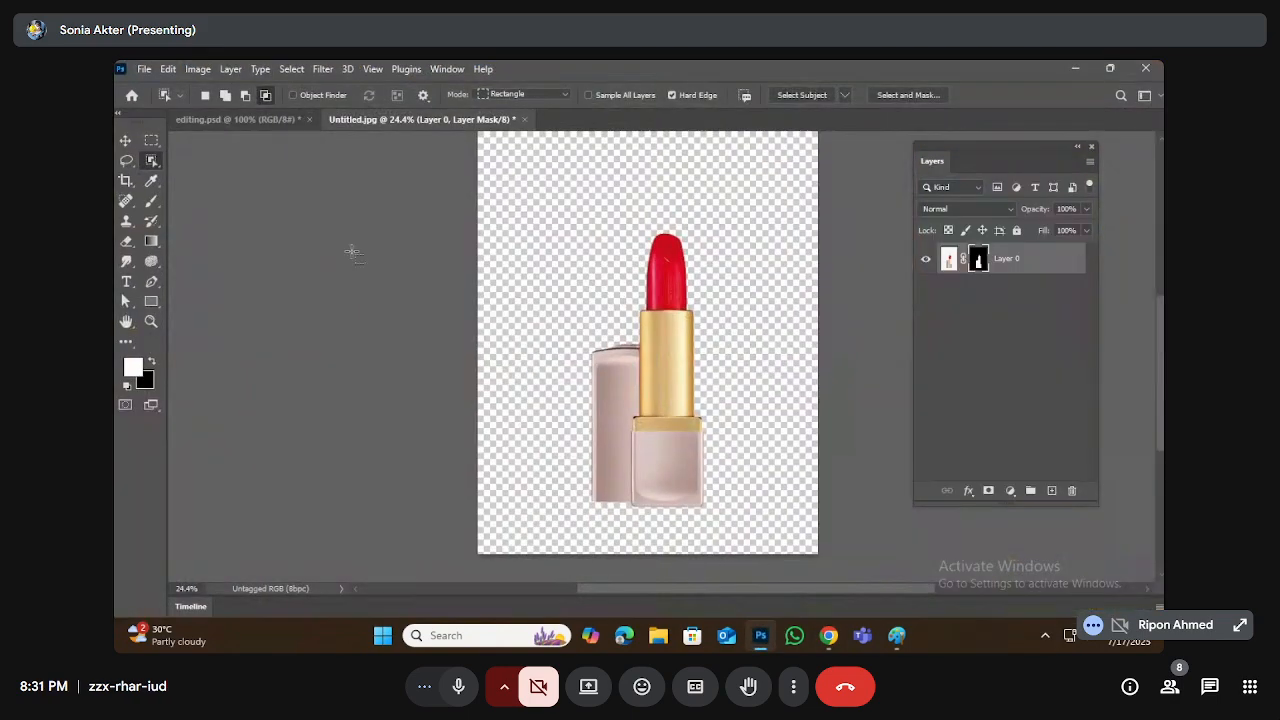
{"action": "left_click", "coordinate": [124, 141]}
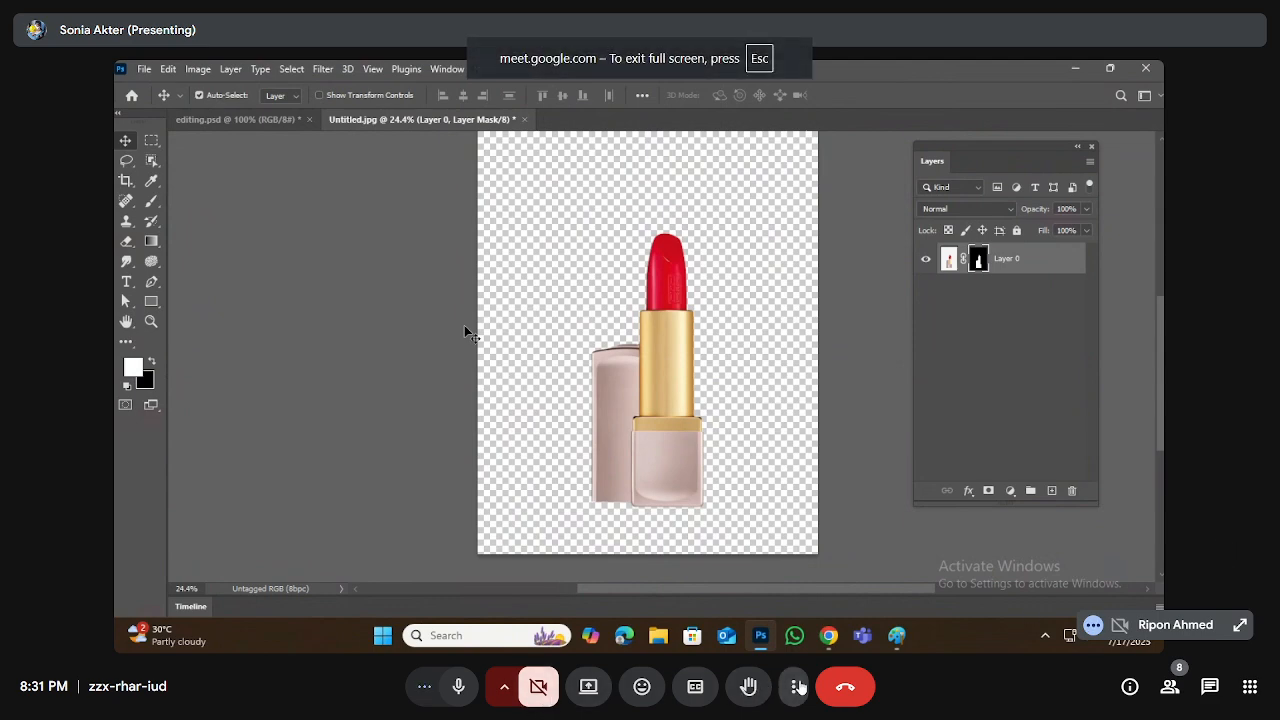
Step: Exit the full-screen view of the Google Meet call
{"action": "left_click", "coordinate": [795, 686]}
{"action": "left_click", "coordinate": [880, 373]}
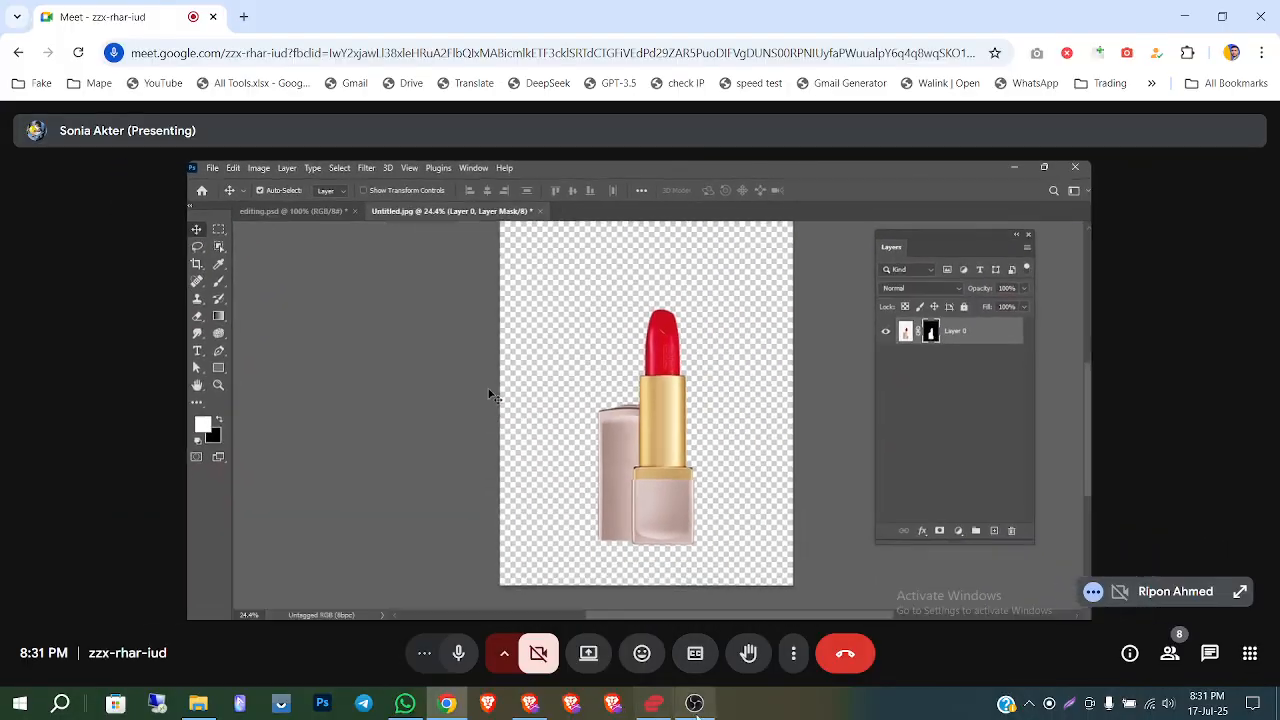